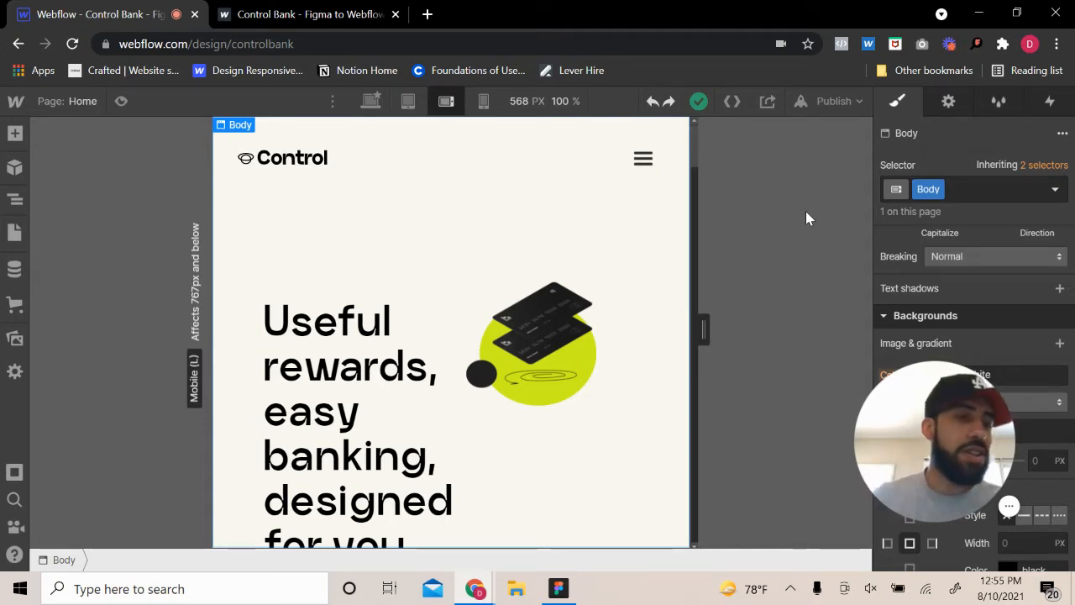
Switch to the tablet breakpoint and review the home page layout from the hero down to the footer
click(876, 384)
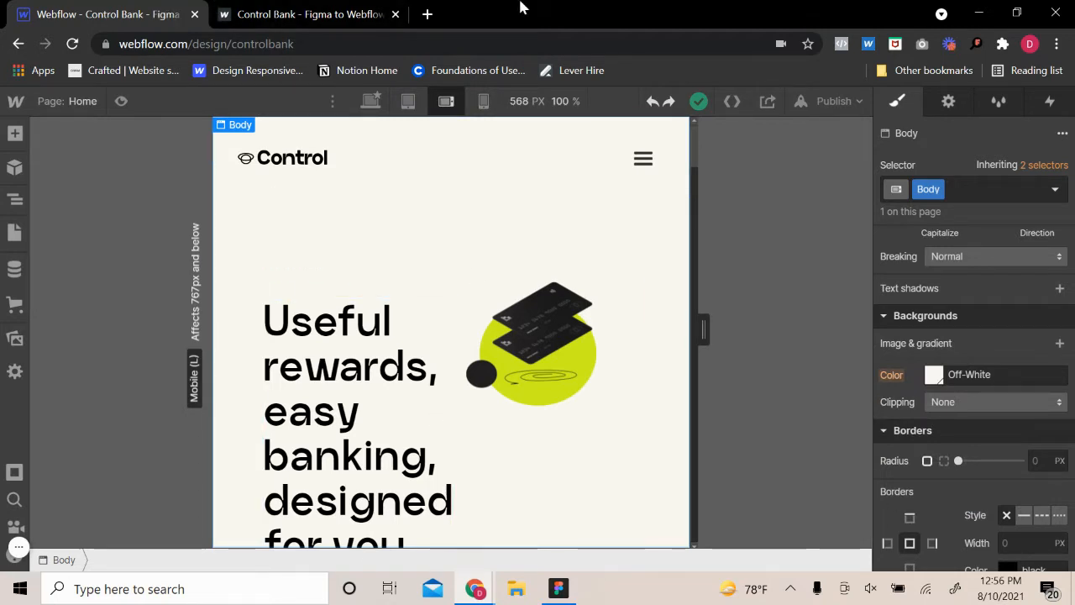
click(408, 101)
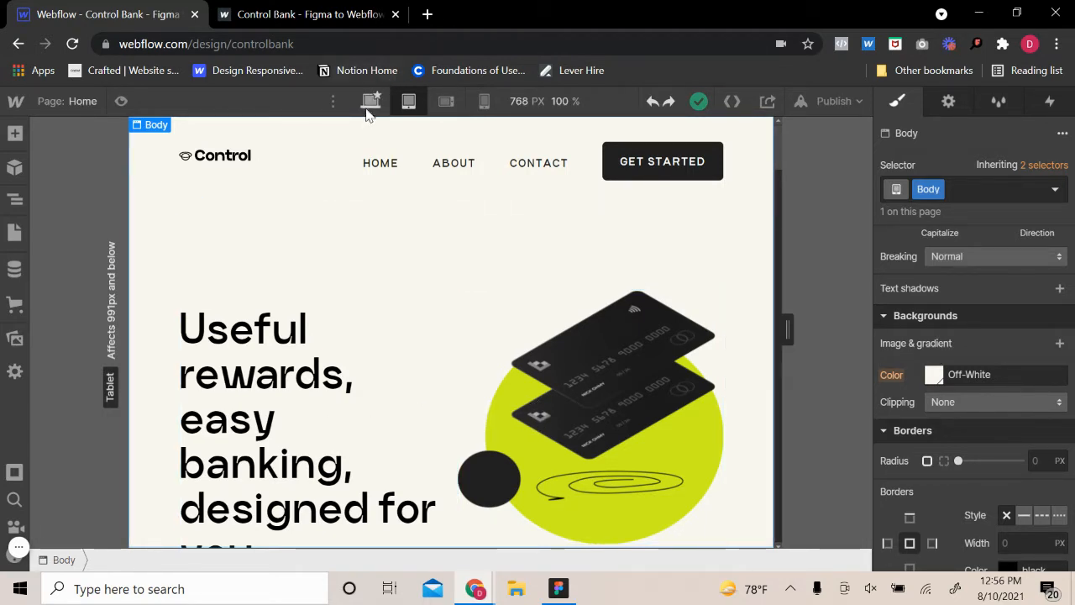
click(408, 101)
scroll(435, 293, down, 14)
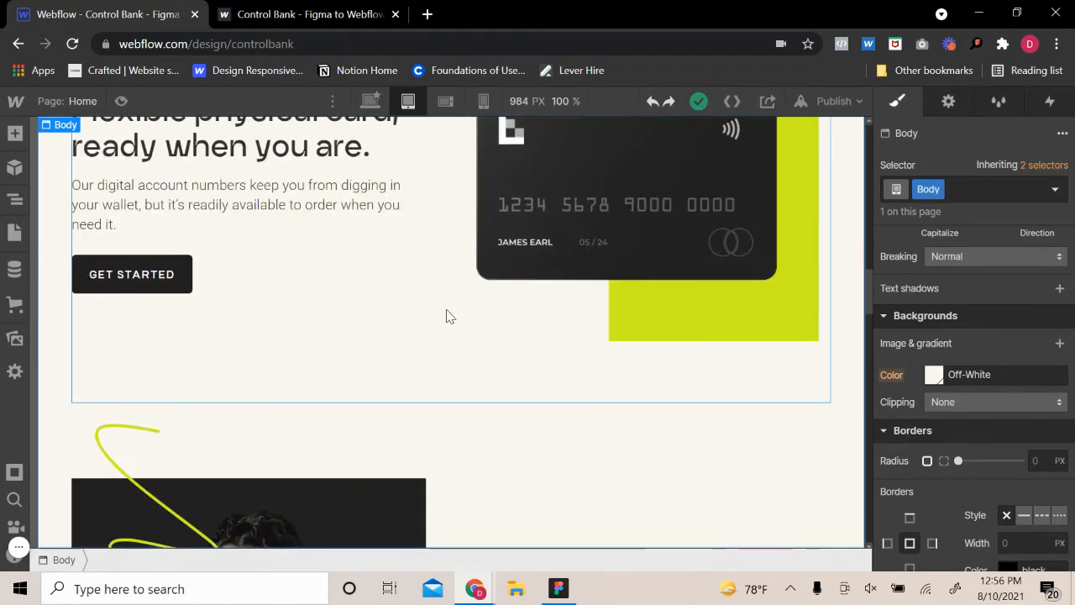
scroll(445, 325, down, 12)
scroll(475, 334, down, 1)
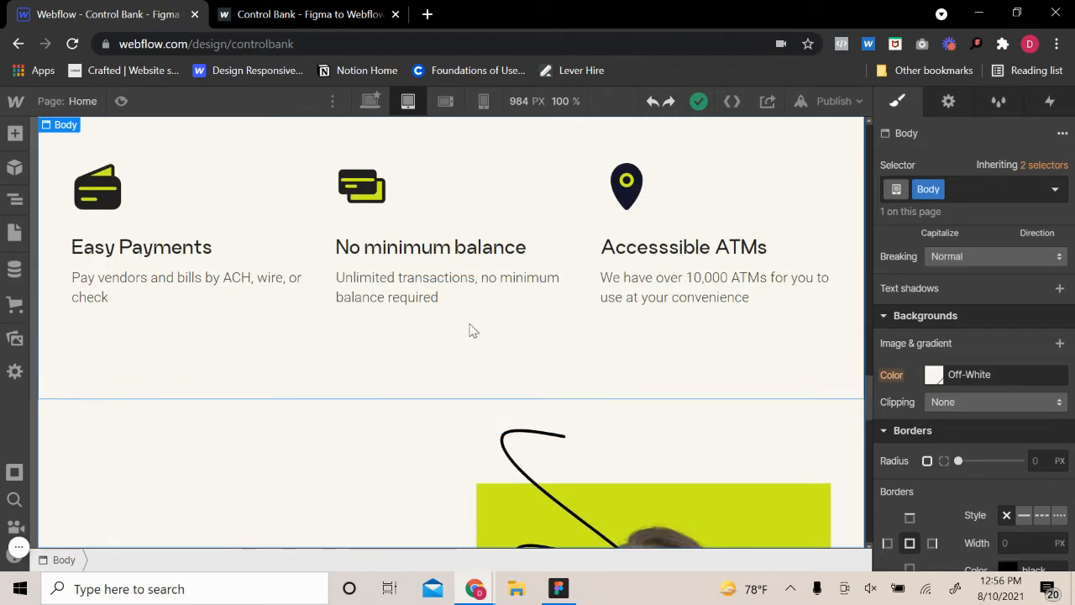
scroll(471, 331, down, 12)
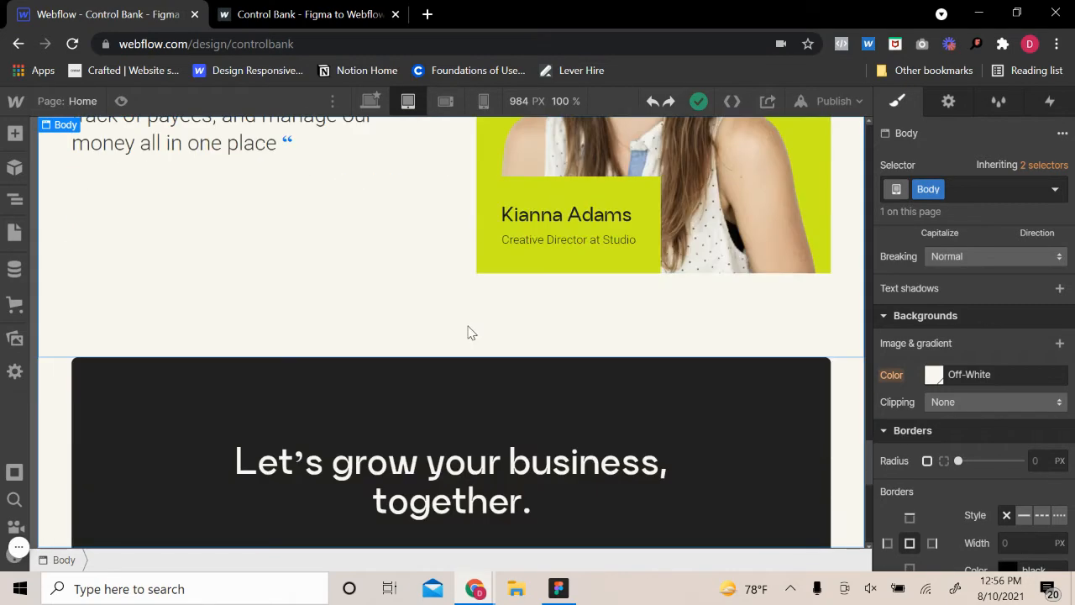
scroll(467, 336, down, 3)
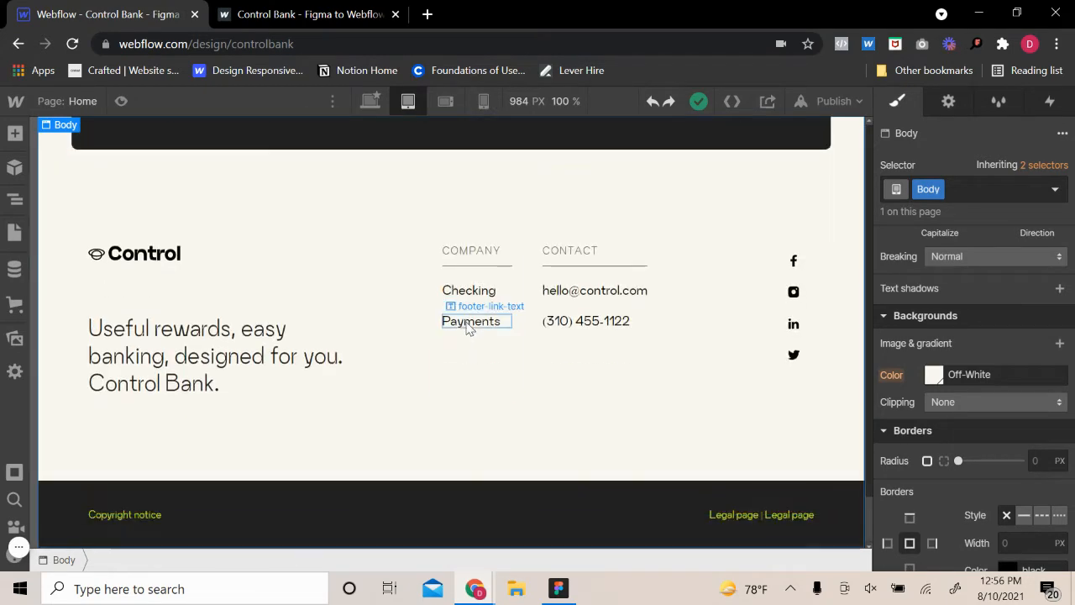
scroll(470, 320, up, 10)
scroll(470, 320, up, 4)
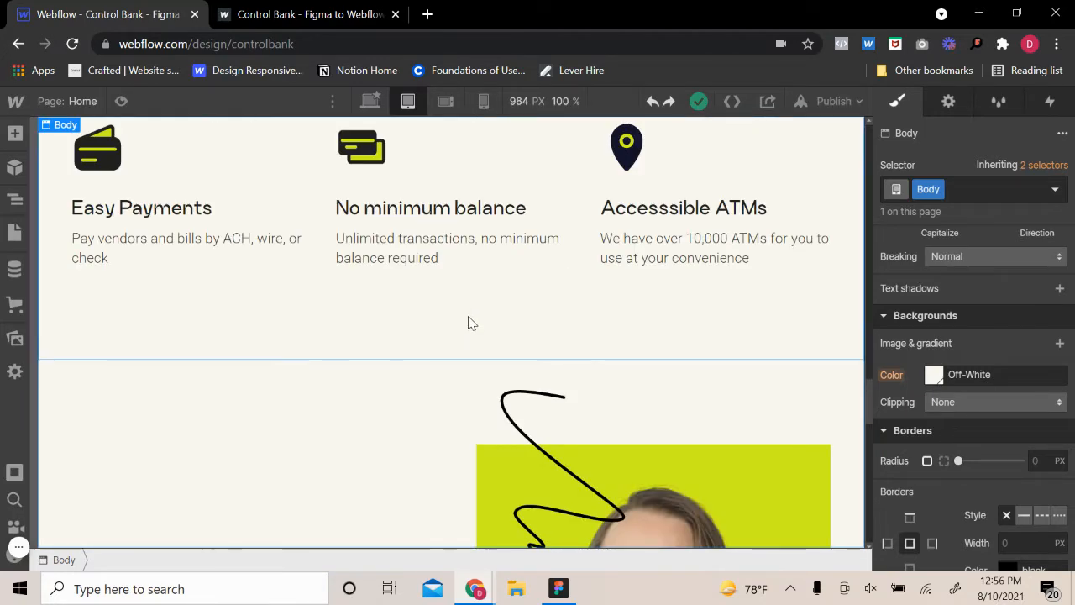
scroll(470, 321, down, 5)
scroll(471, 323, up, 10)
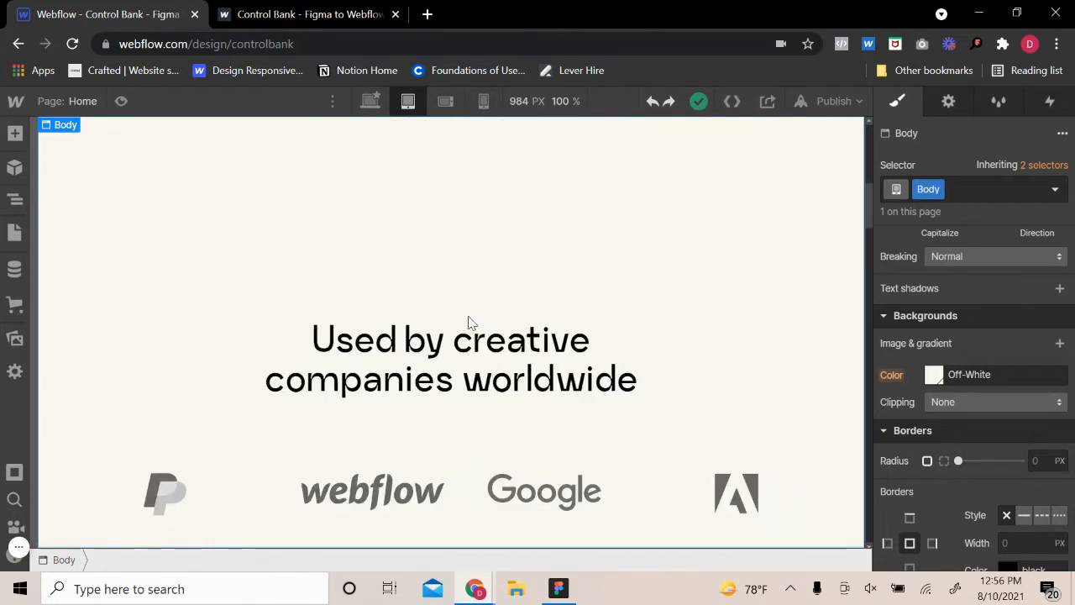
scroll(470, 322, up, 10)
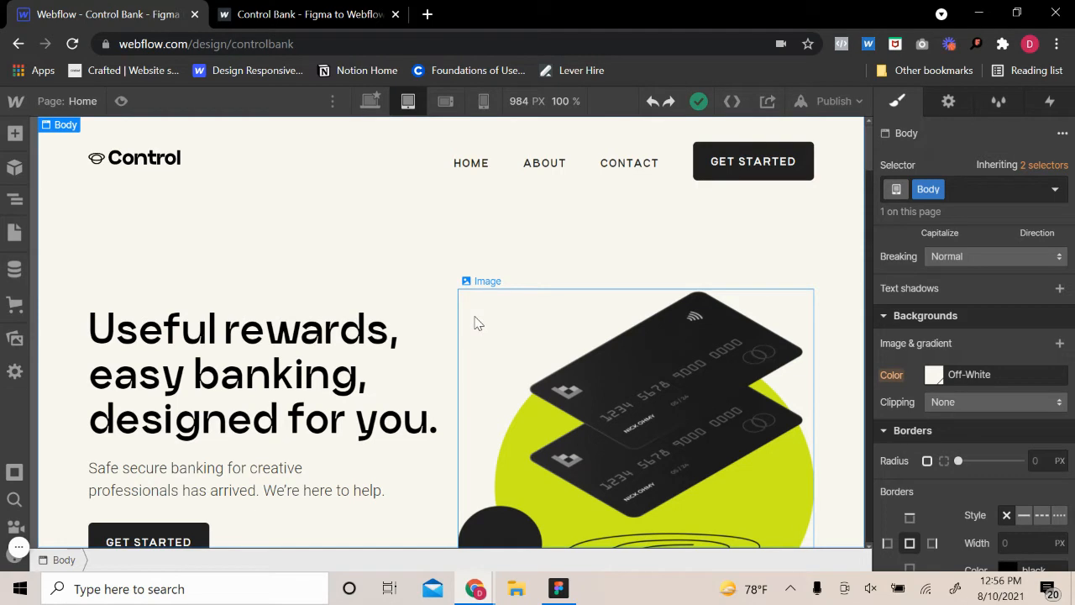
Check the navbar's element settings at the tablet breakpoint and switch to the mobile landscape breakpoint
click(244, 161)
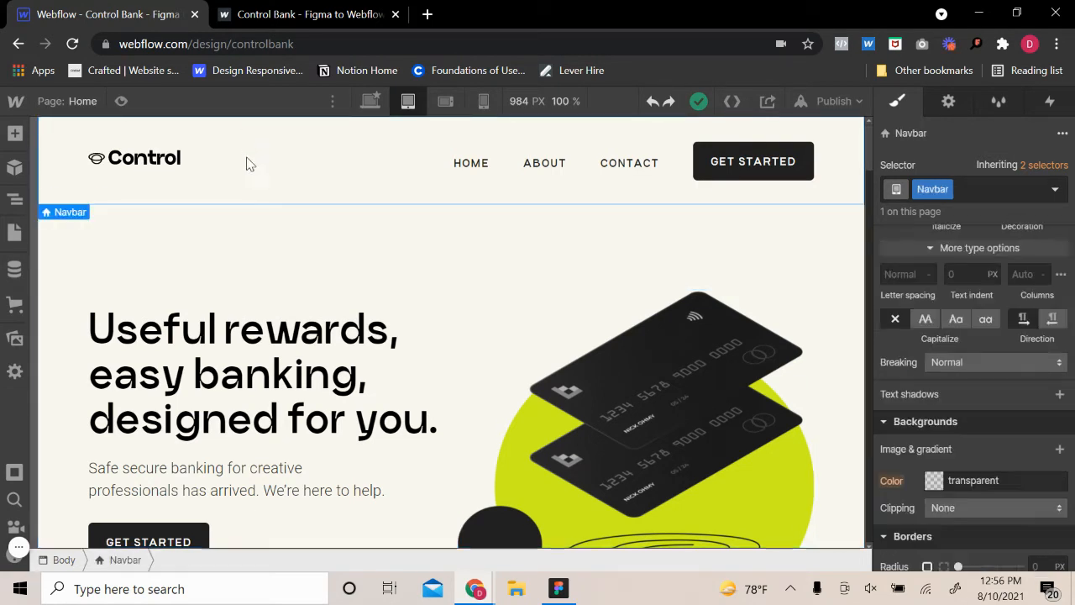
click(948, 100)
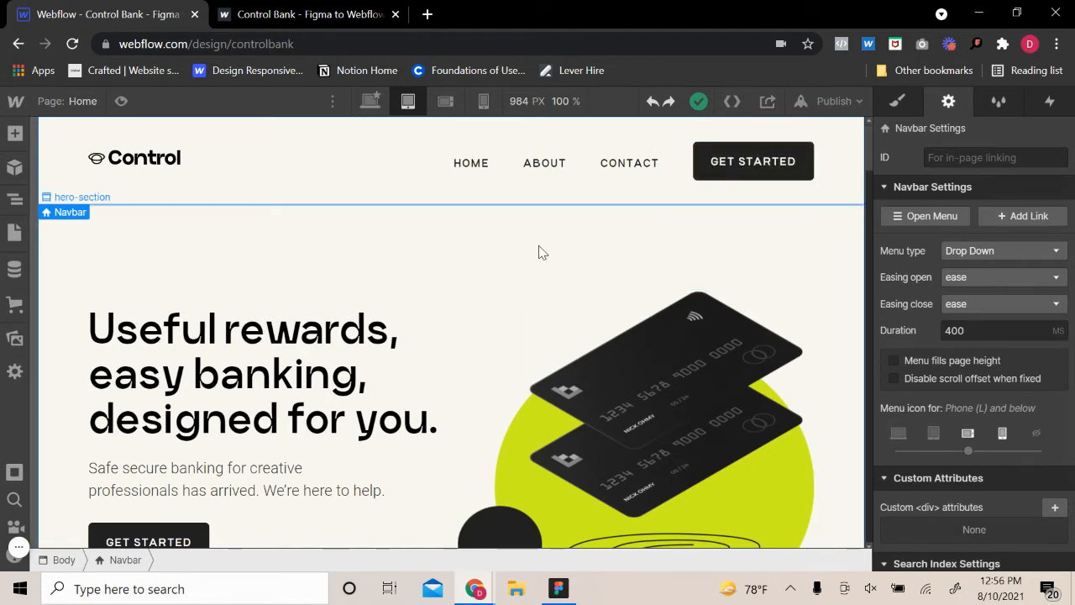
click(445, 102)
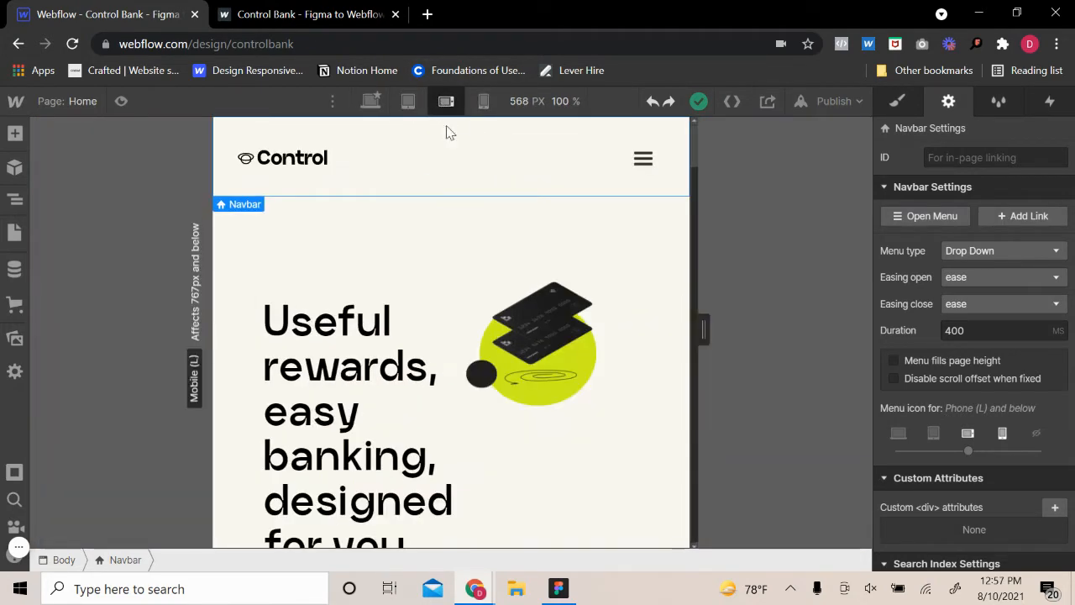
click(462, 307)
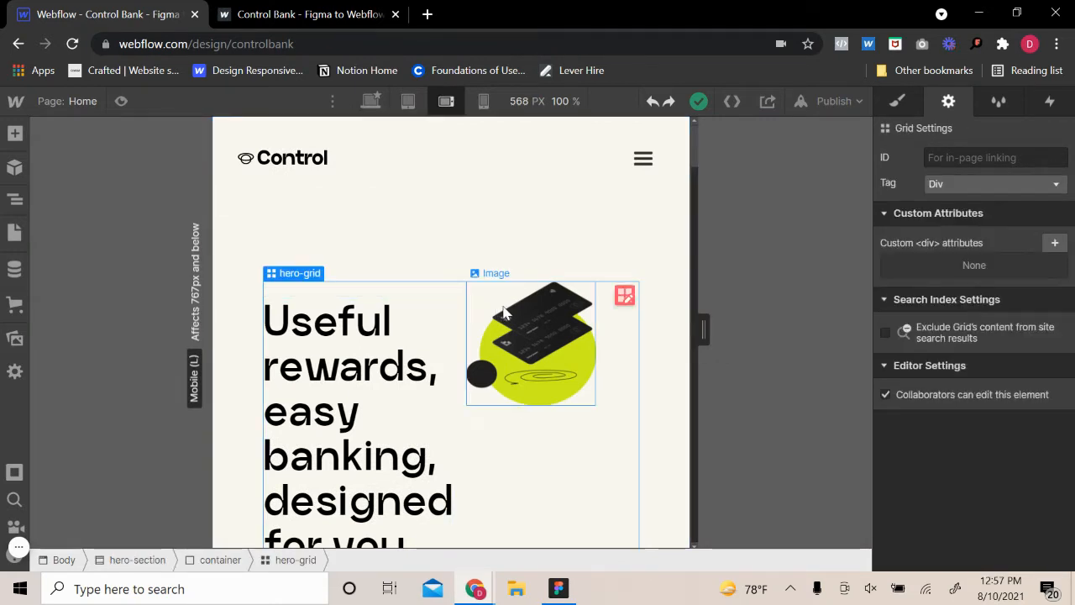
Set the navbar's background color to the Dew Yellow swatch at the mobile landscape breakpoint
click(472, 167)
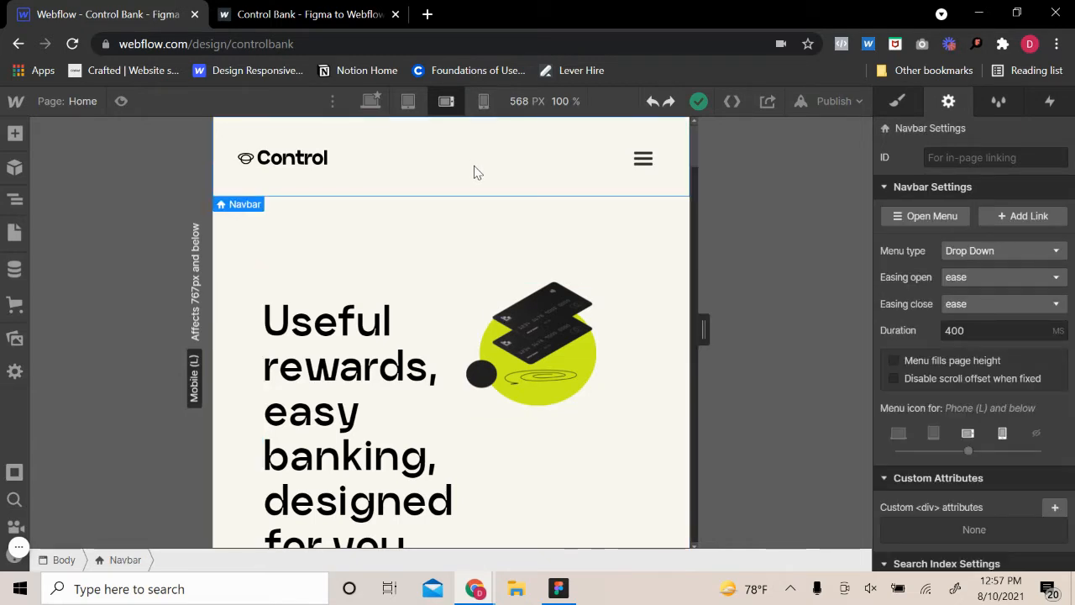
click(897, 101)
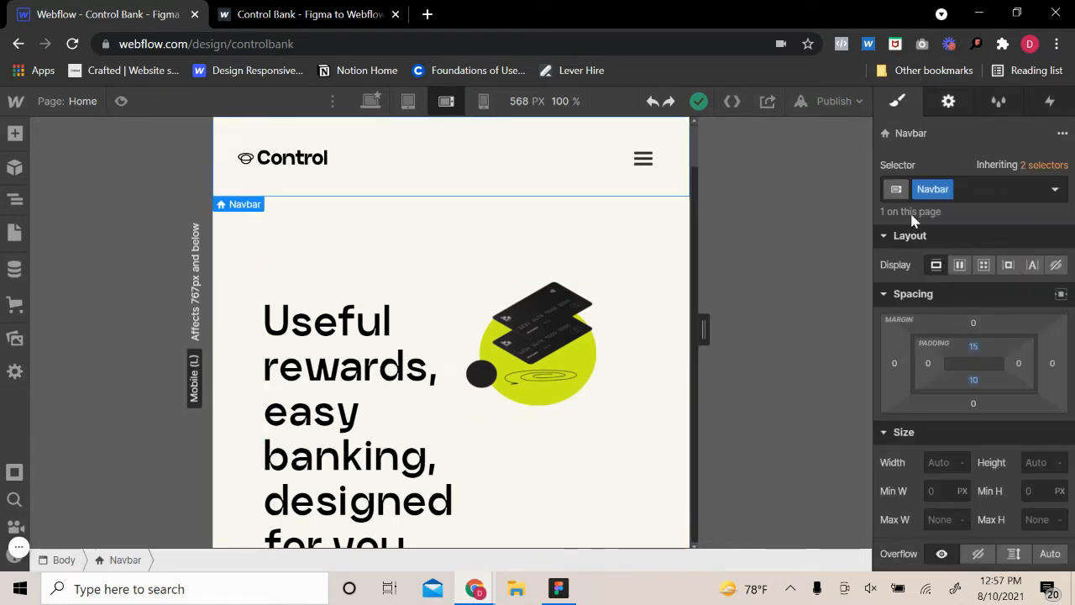
scroll(973, 375, down, 5)
scroll(970, 370, down, 10)
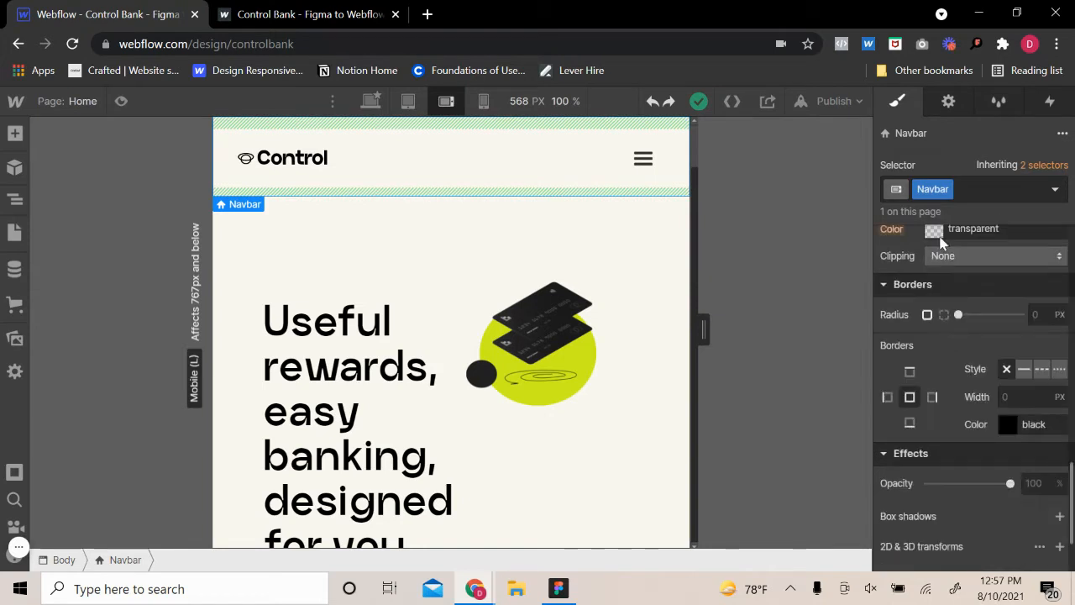
click(934, 232)
click(940, 494)
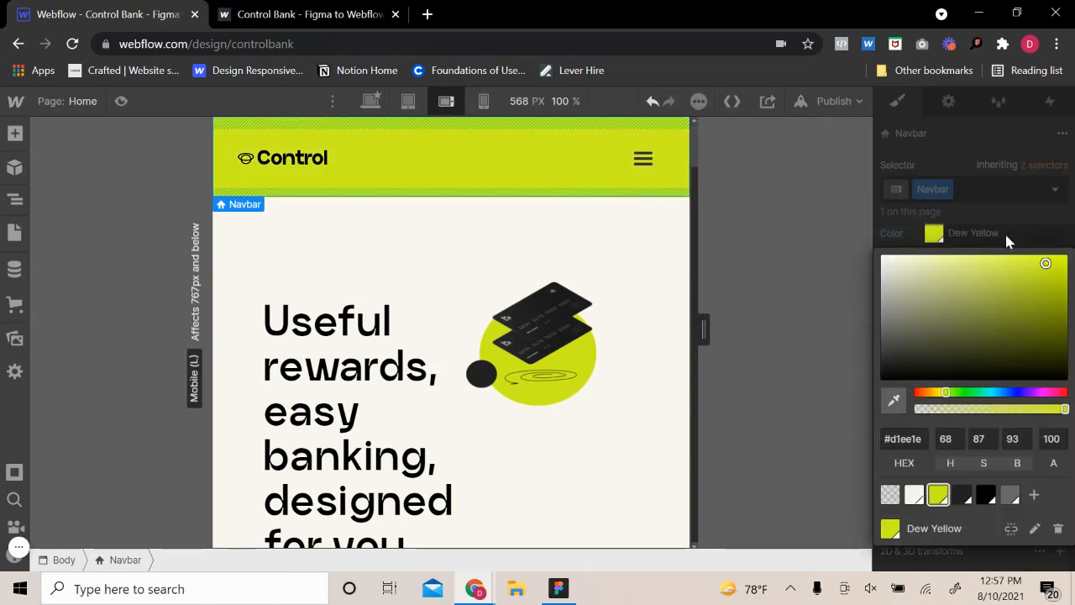
click(734, 296)
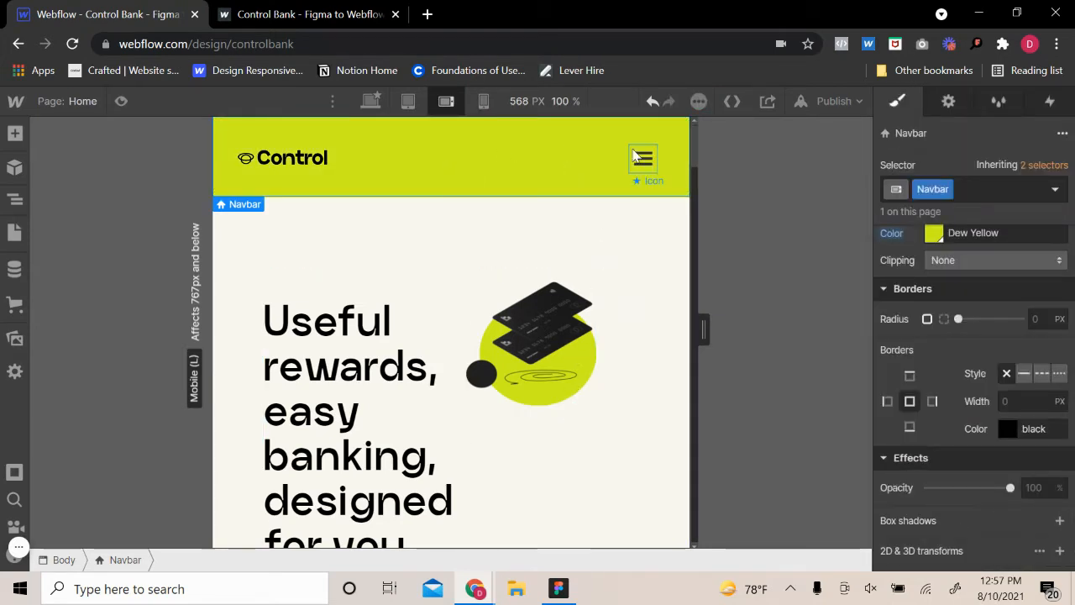
Expand the mobile navigation menu on the canvas from the menu button's navbar settings
click(628, 157)
click(948, 101)
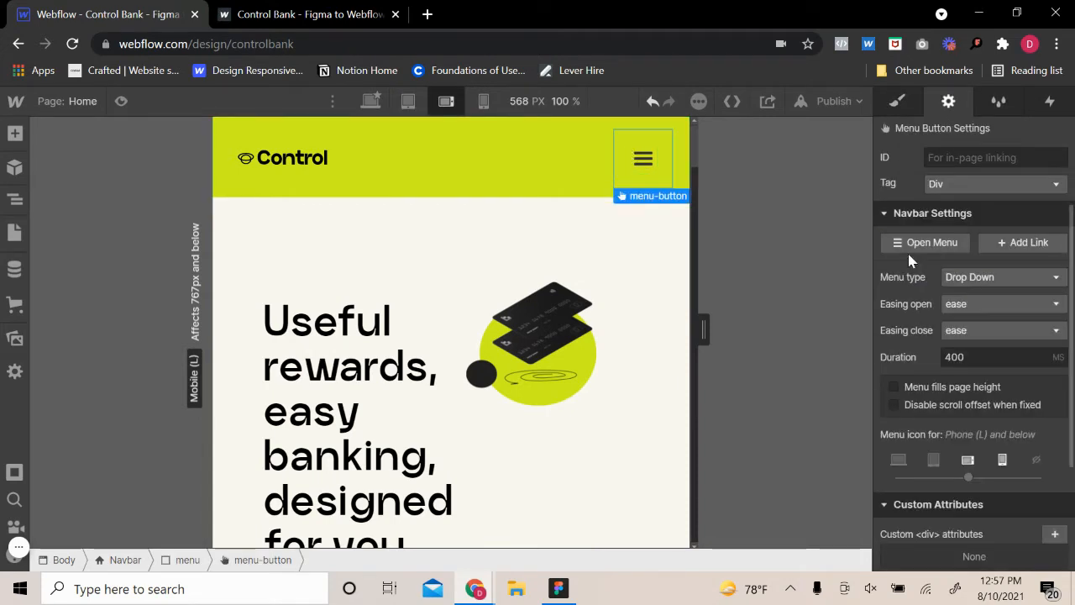
click(915, 246)
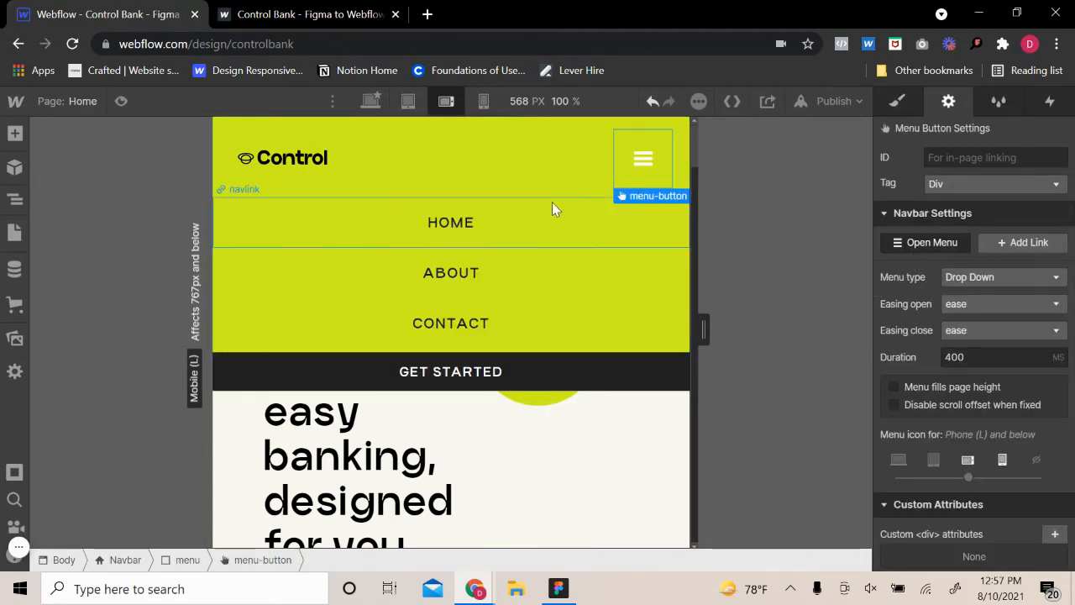
Examine the layout, typography and border styles of the menu's nav links and the Get Started button
click(550, 230)
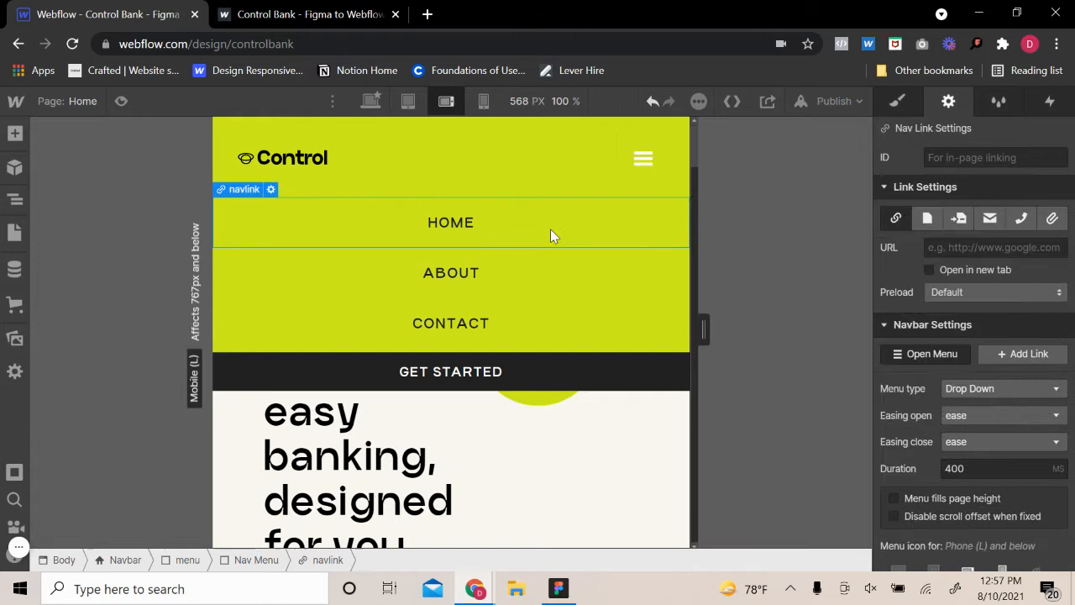
click(897, 100)
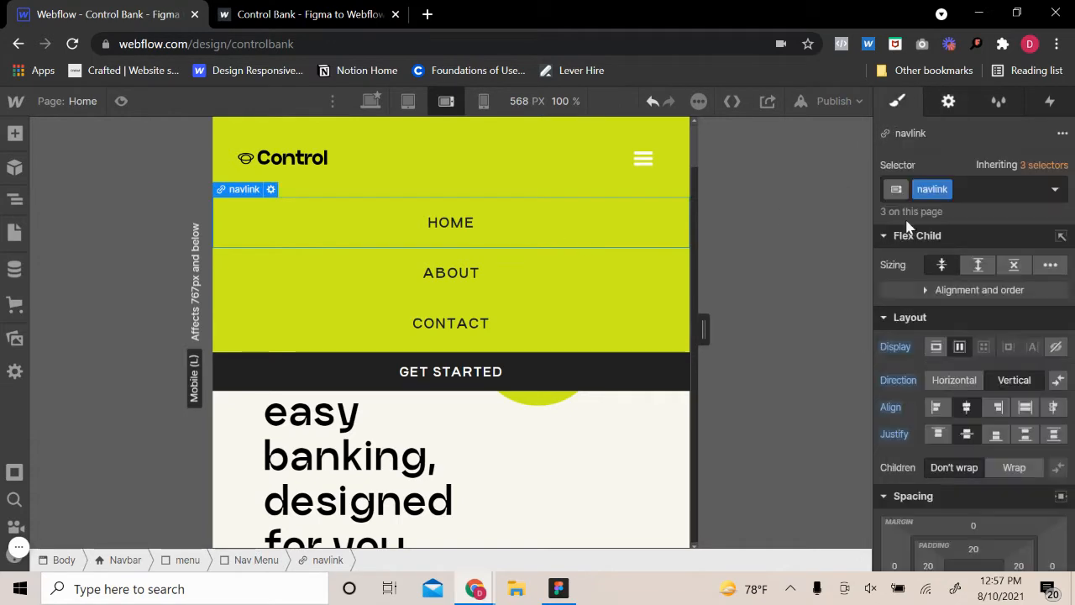
click(984, 386)
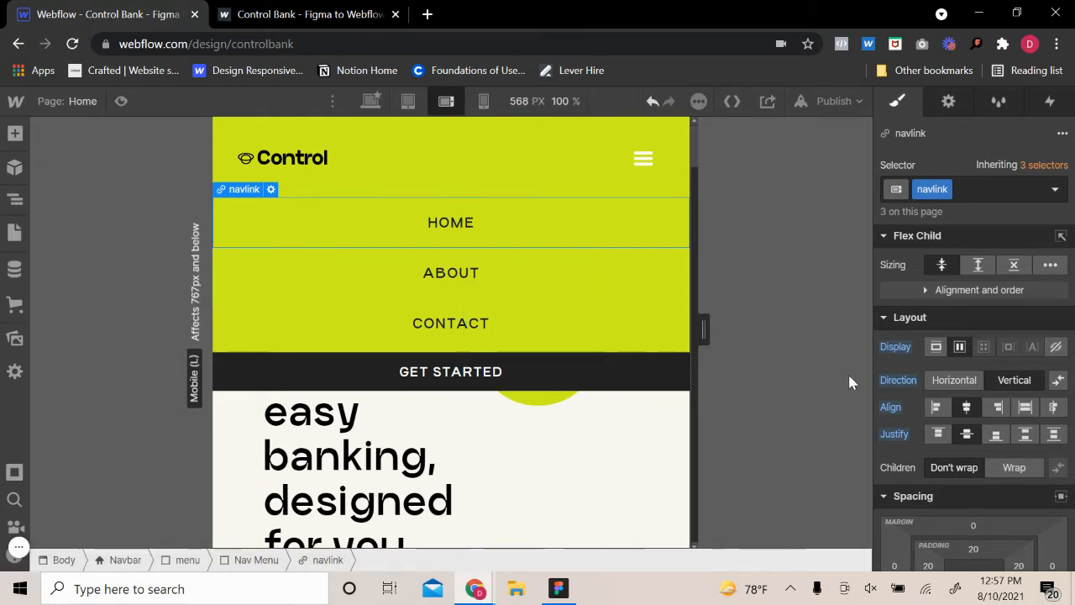
click(492, 376)
scroll(982, 336, down, 5)
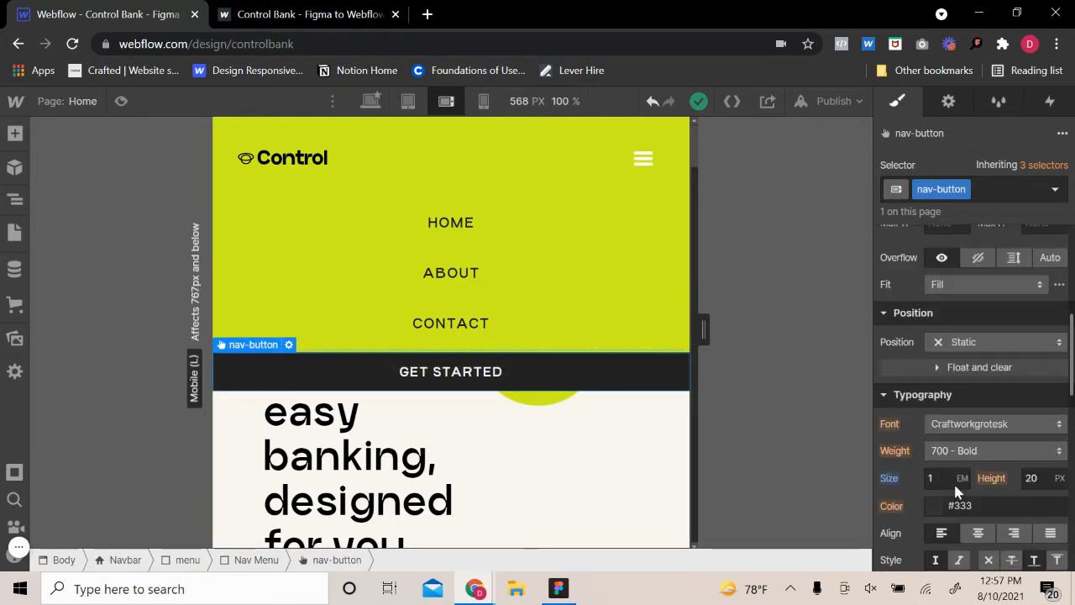
click(524, 276)
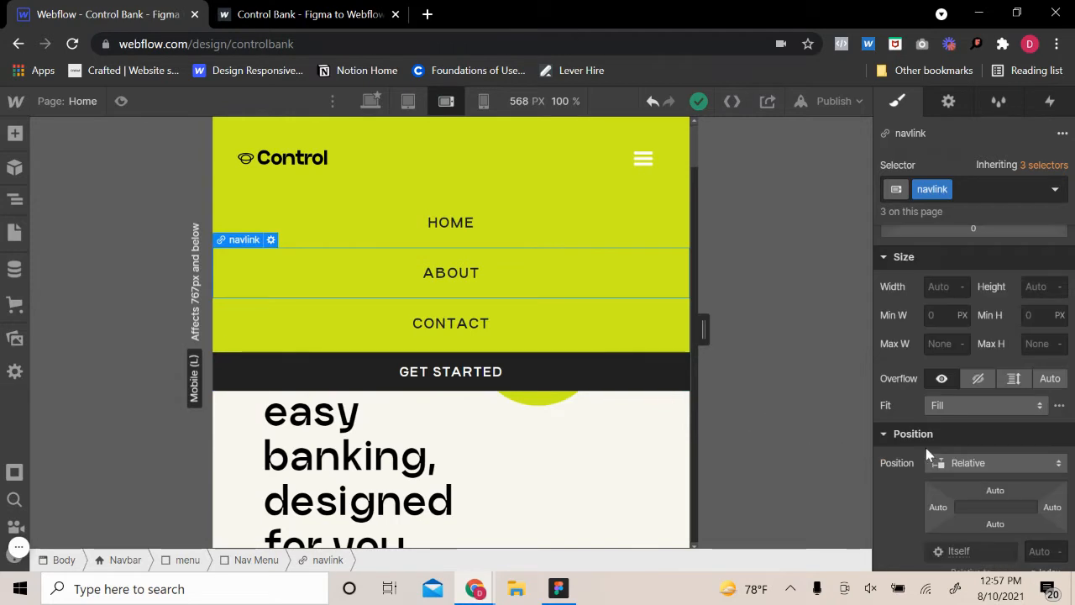
scroll(947, 425, down, 3)
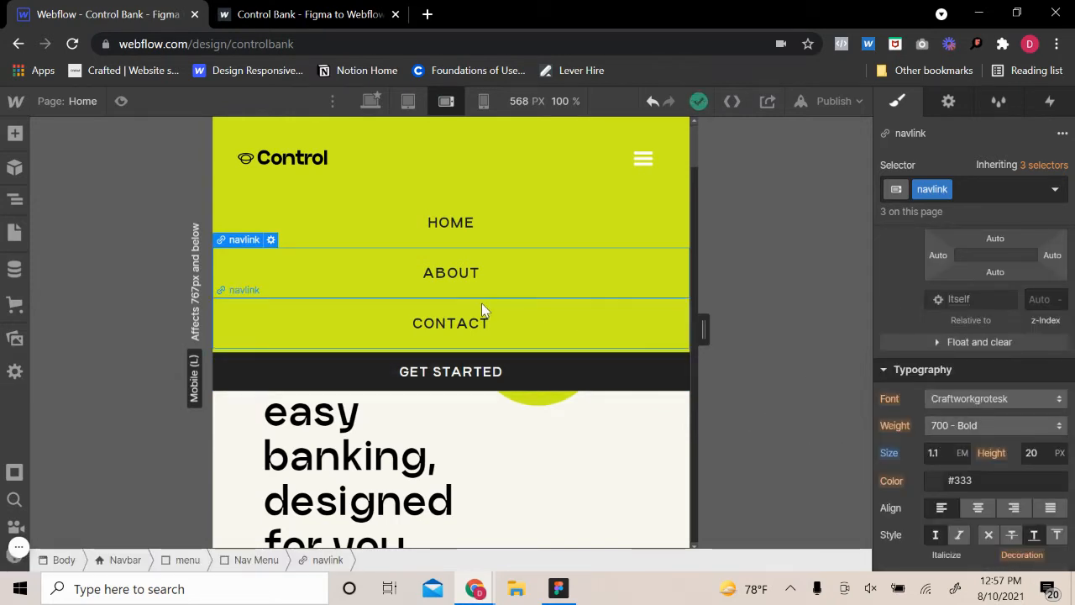
click(504, 361)
scroll(874, 308, down, 3)
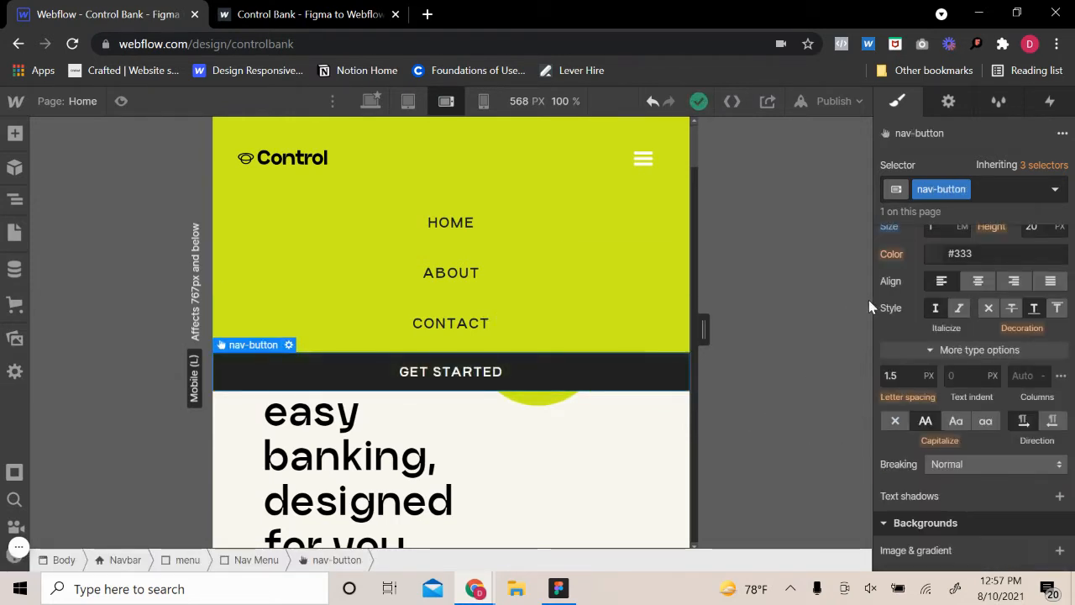
scroll(954, 431, down, 5)
scroll(1000, 357, up, 2)
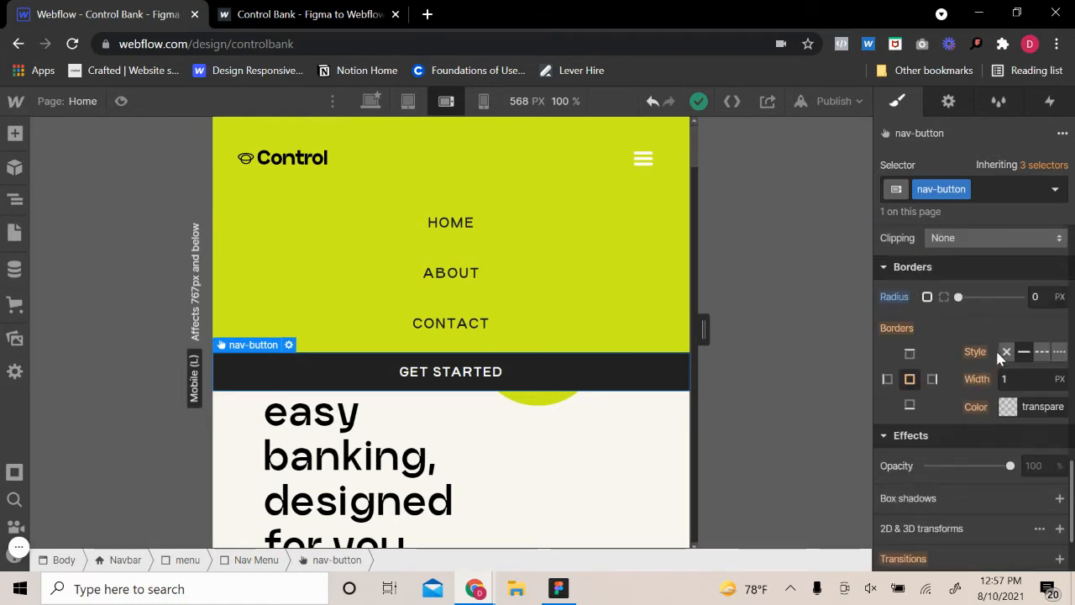
click(557, 292)
Set the Get Started nav button's top and bottom padding to 16 px
click(571, 365)
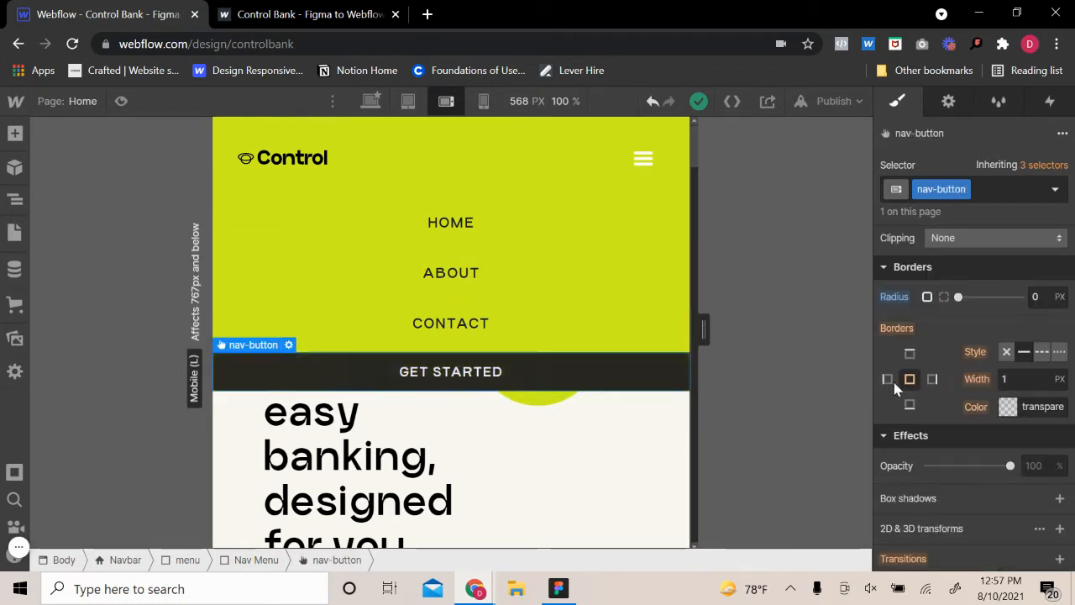
scroll(931, 374, up, 6)
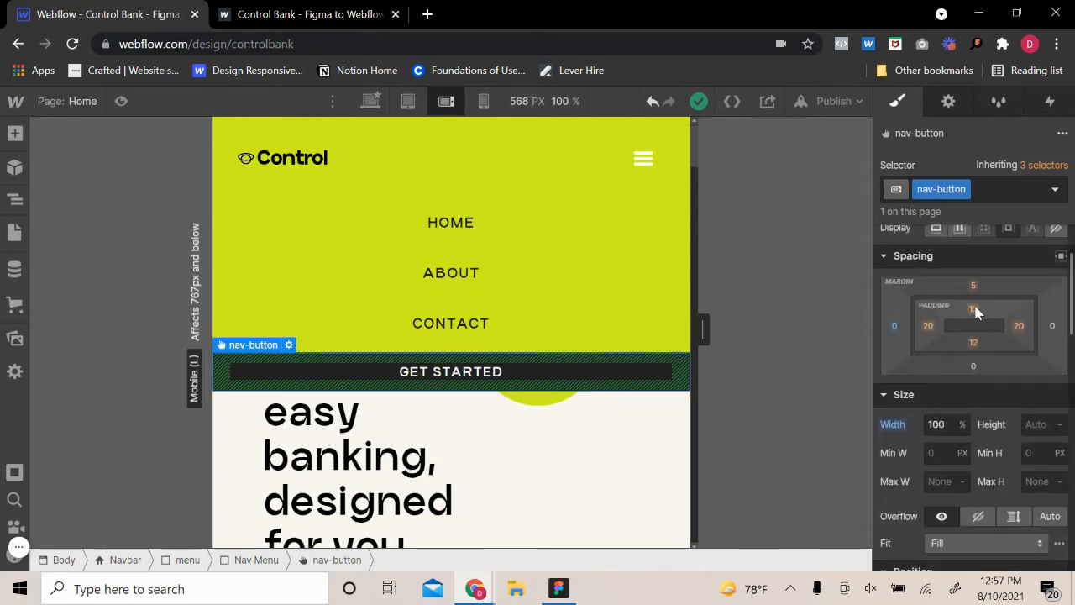
click(975, 309)
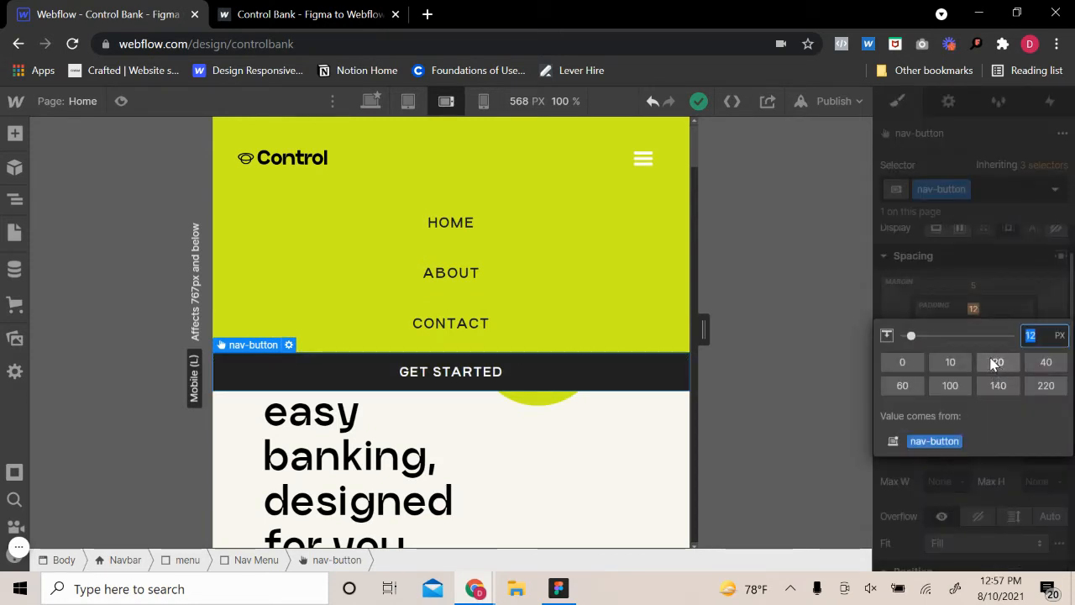
text(16)
key(Return)
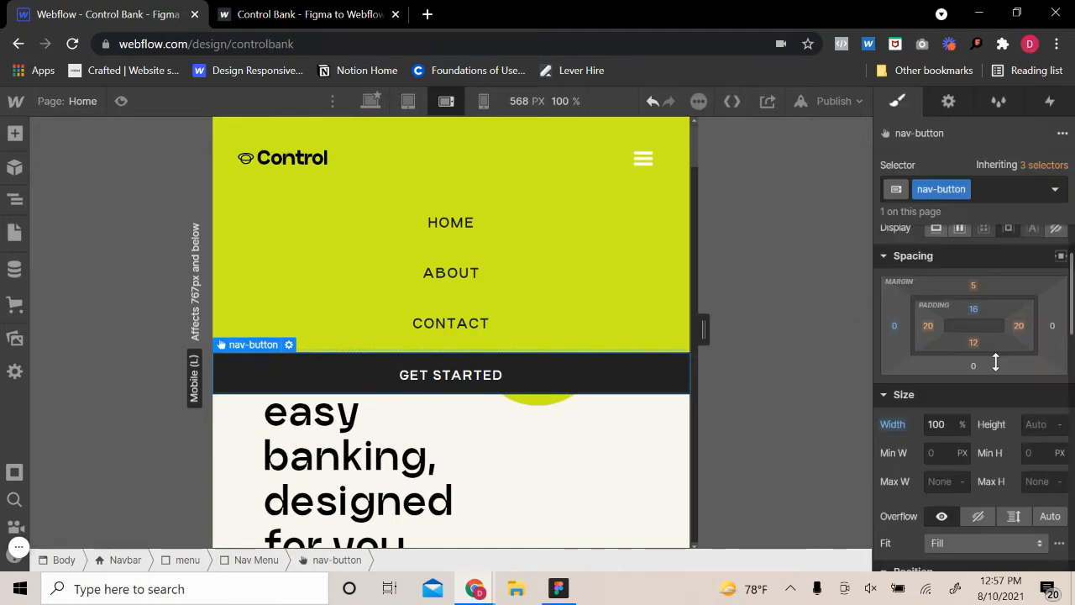
click(980, 346)
text(16)
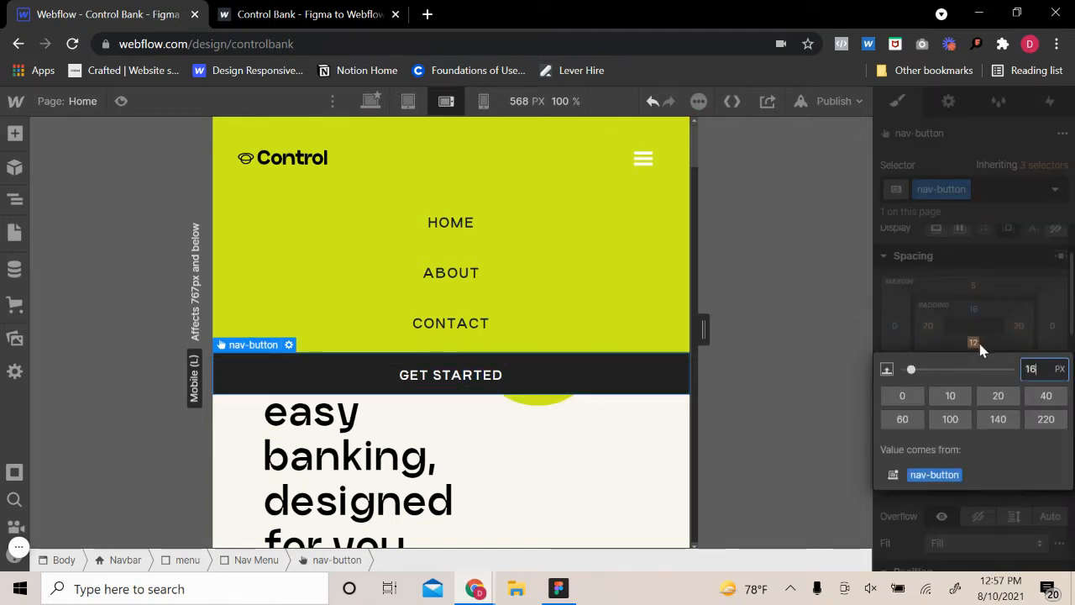
key(Return)
Set the navbar's hamburger menu icon color to black at the mobile landscape breakpoint
click(564, 265)
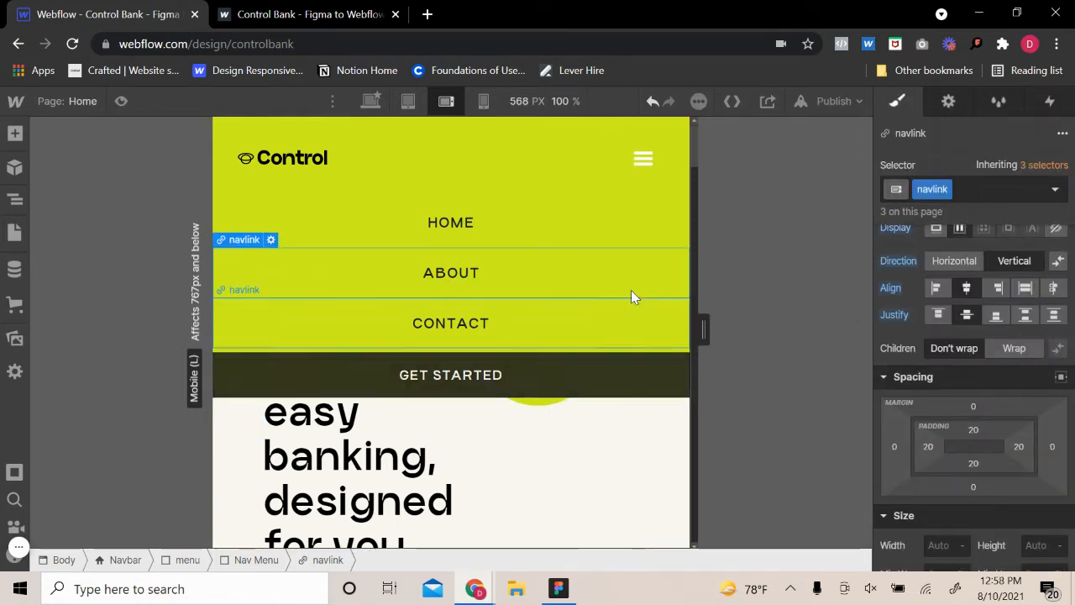
click(642, 159)
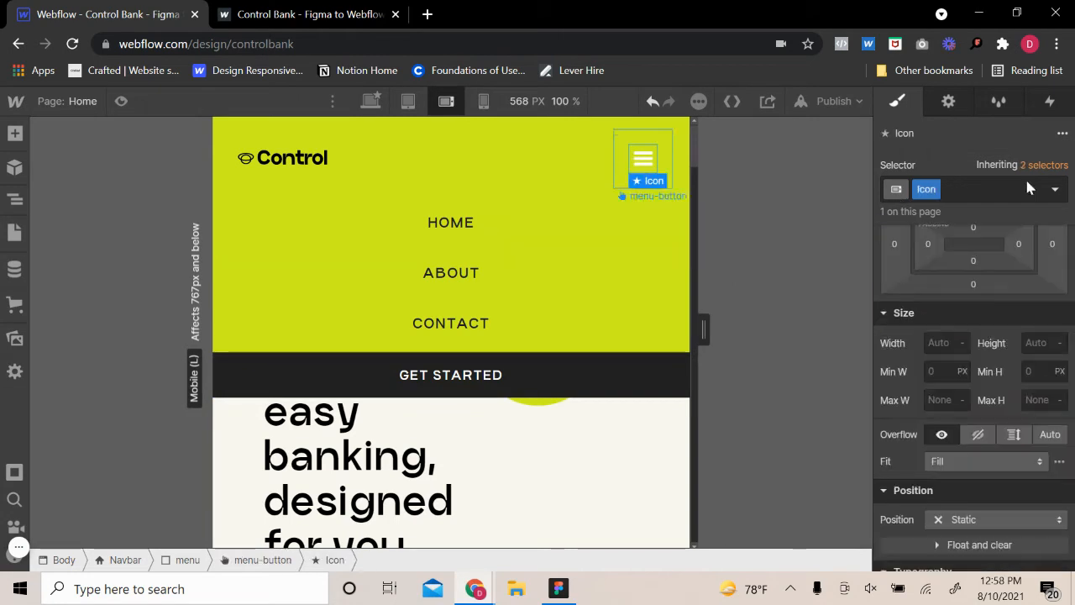
click(950, 105)
click(897, 102)
scroll(941, 454, down, 3)
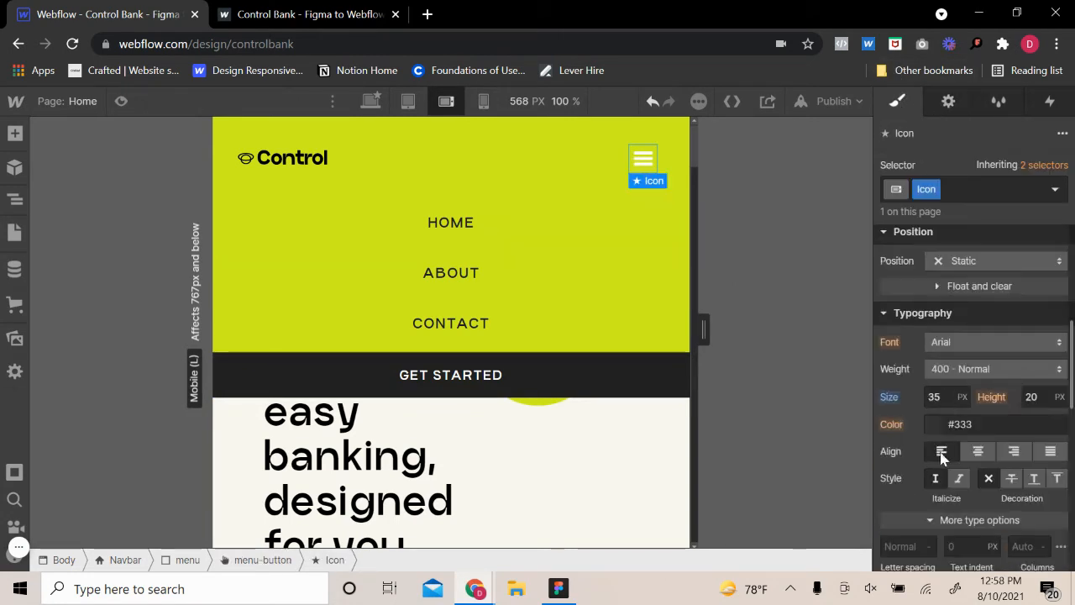
scroll(940, 454, down, 6)
scroll(941, 336, up, 3)
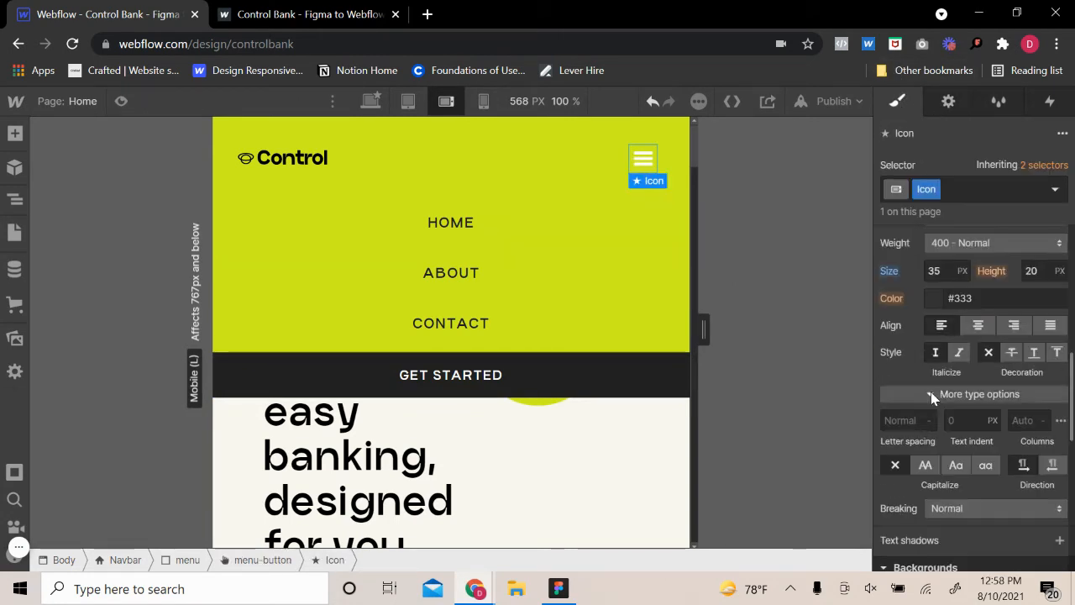
click(935, 299)
drag(956, 201, 936, 517)
click(988, 494)
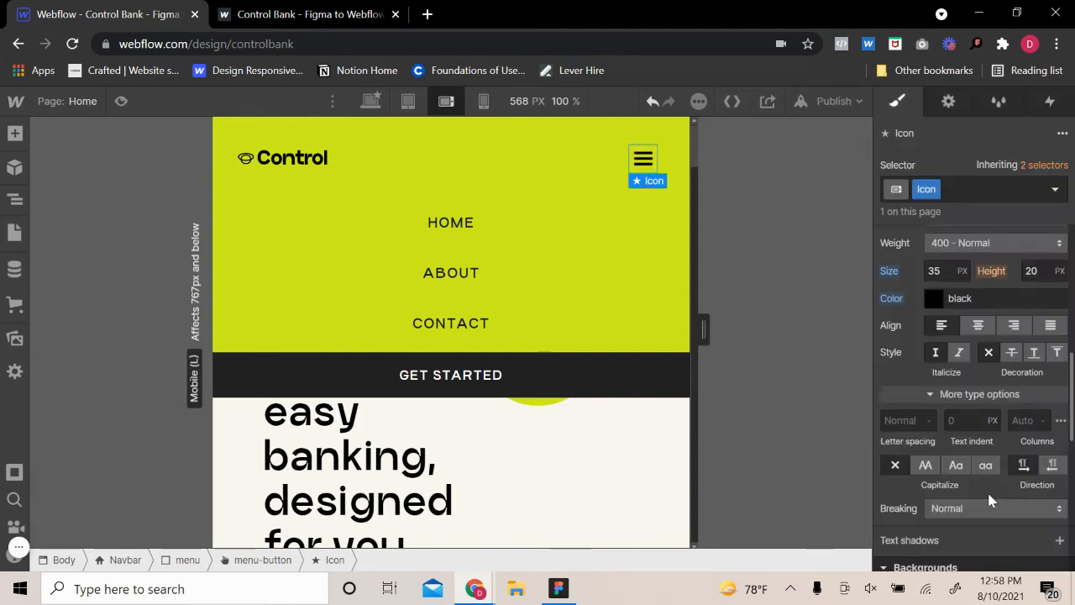
Preview the page and test opening and closing the mobile navigation menu
click(122, 102)
click(714, 168)
click(716, 167)
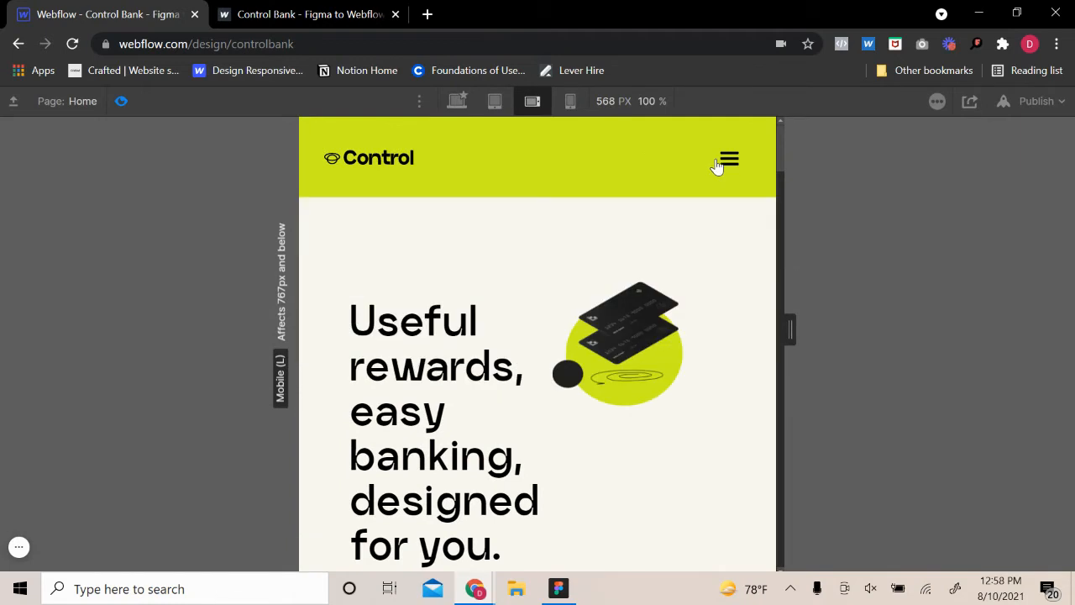
click(717, 166)
click(719, 163)
click(122, 102)
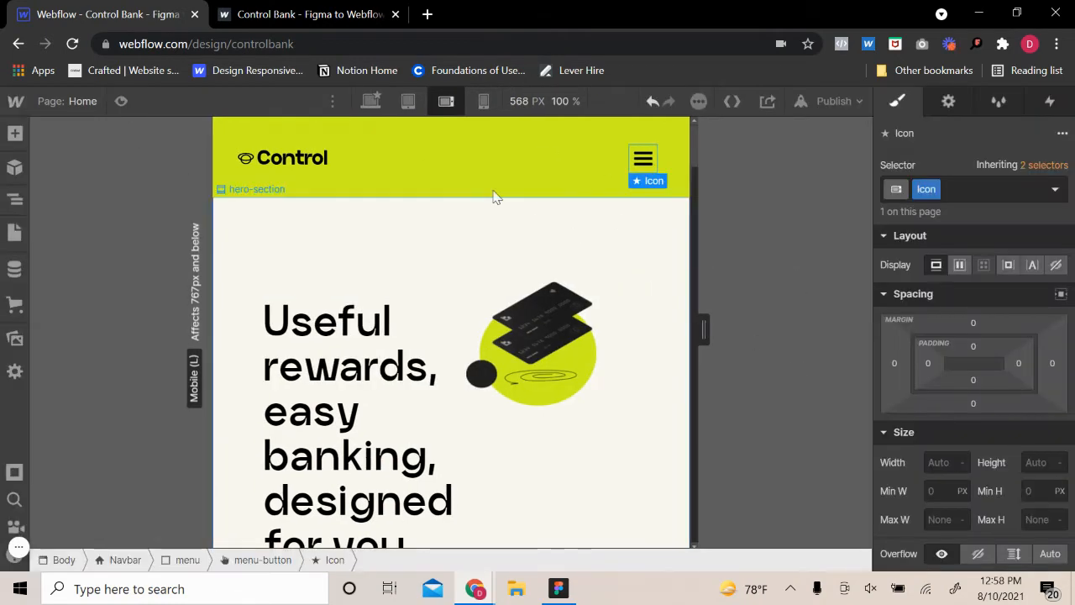
Expand the mobile menu on the canvas and switch the Home nav link's styling to its Pressed state
click(669, 155)
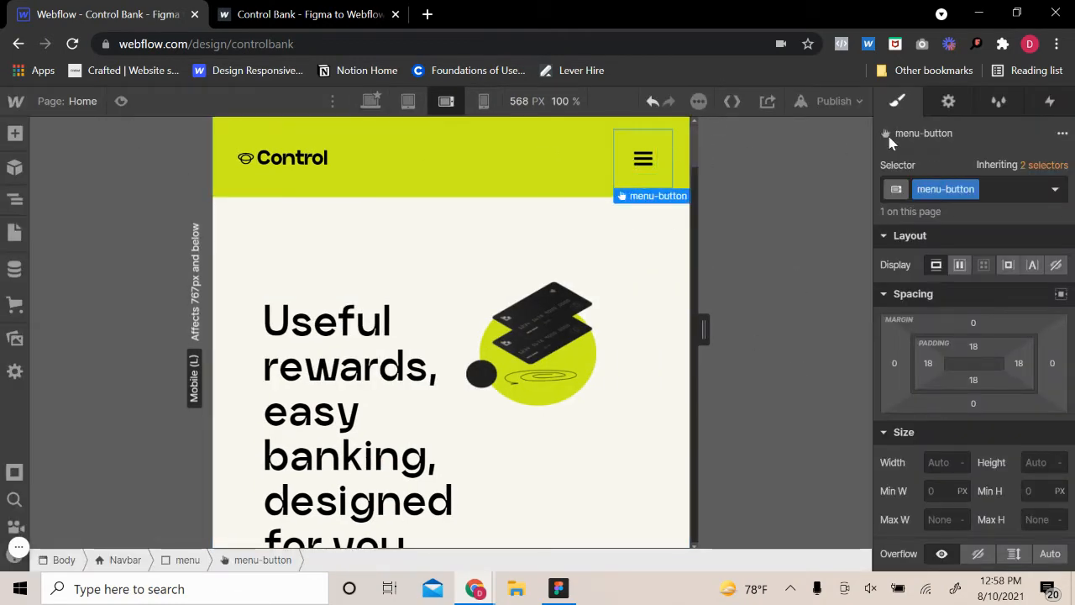
click(948, 104)
click(946, 243)
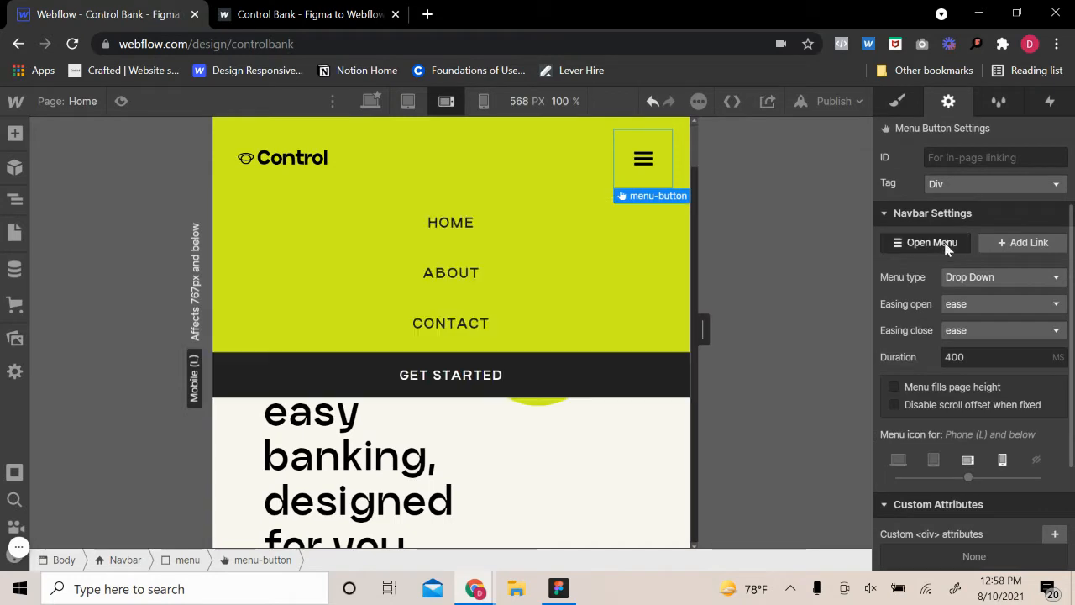
click(603, 240)
click(897, 101)
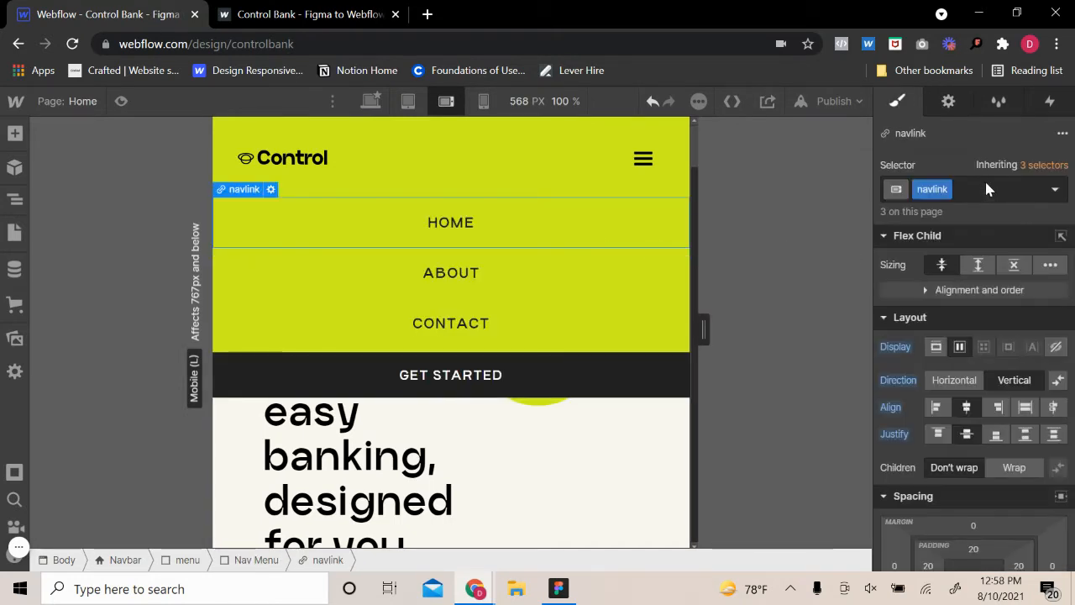
click(985, 189)
click(1054, 189)
click(921, 283)
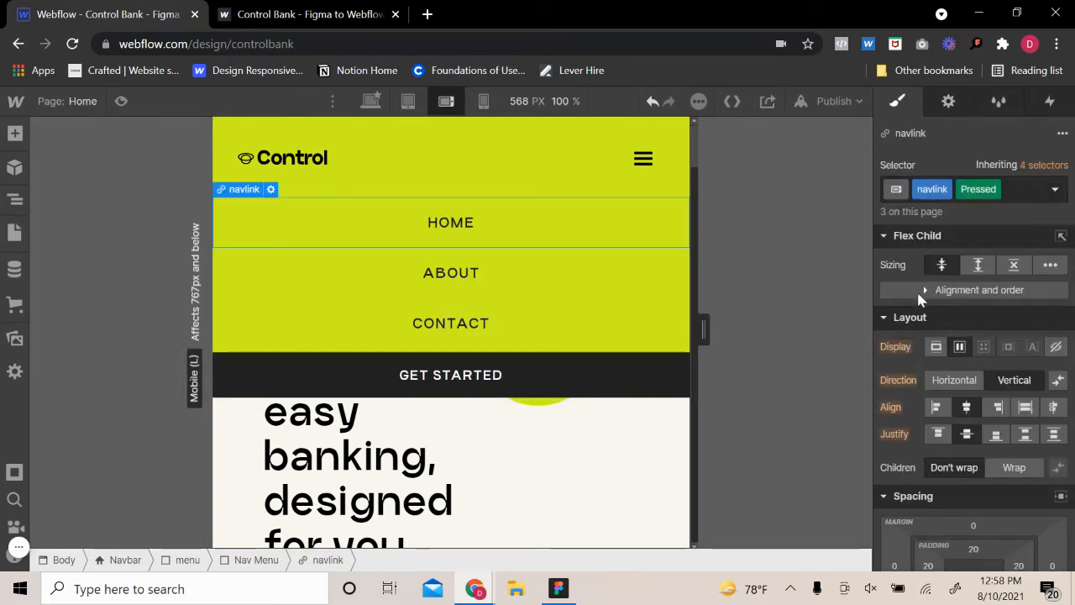
Set the nav link's Pressed background color to #c5df26, a slightly darker shade based on the Dew Yellow swatch
scroll(984, 469, down, 10)
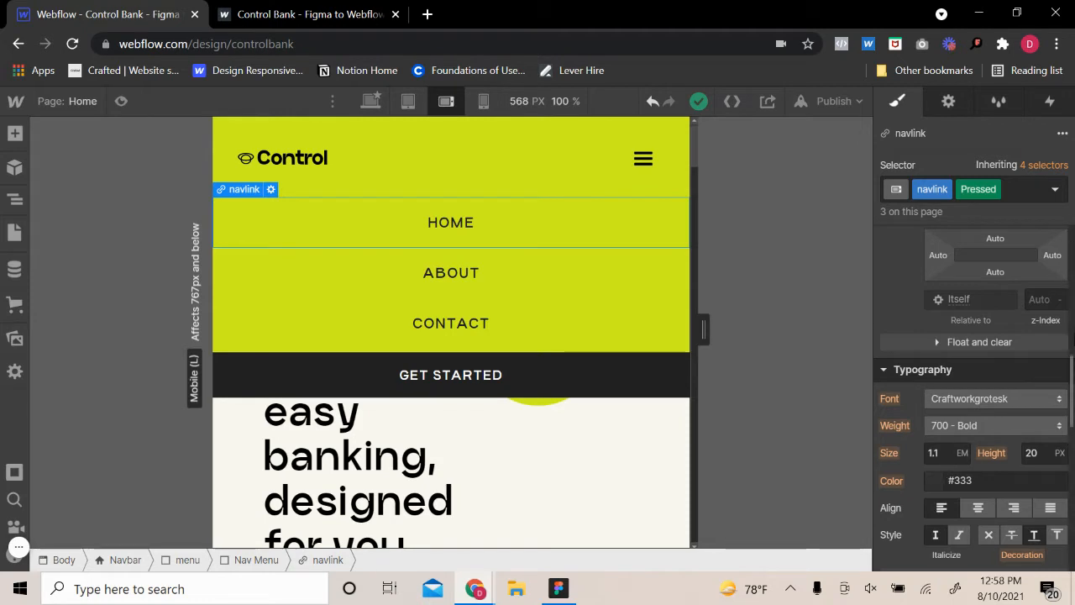
scroll(1019, 434, down, 5)
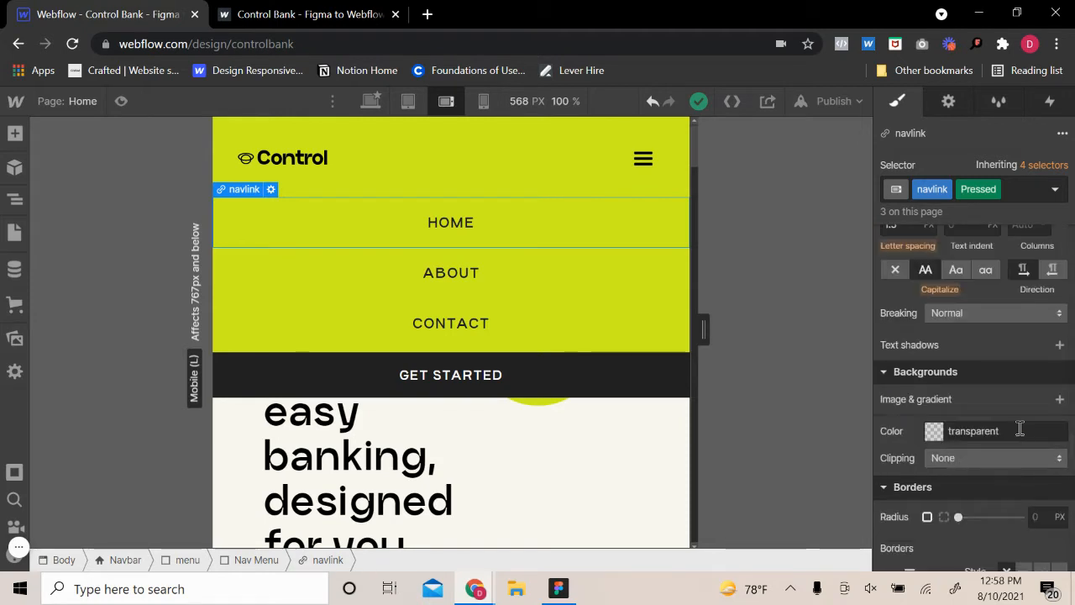
click(933, 431)
click(940, 404)
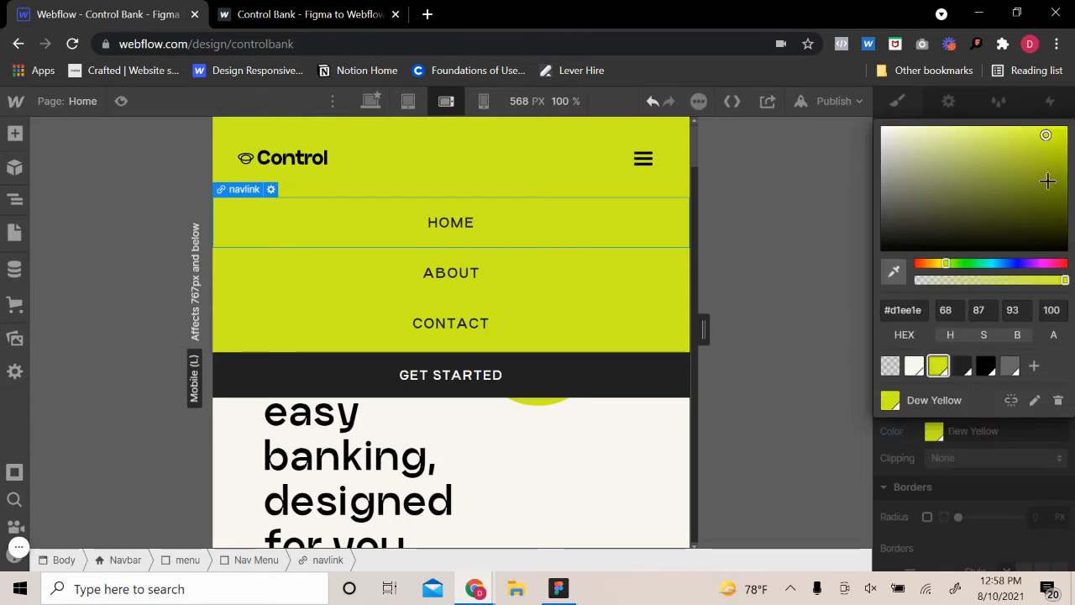
click(1044, 144)
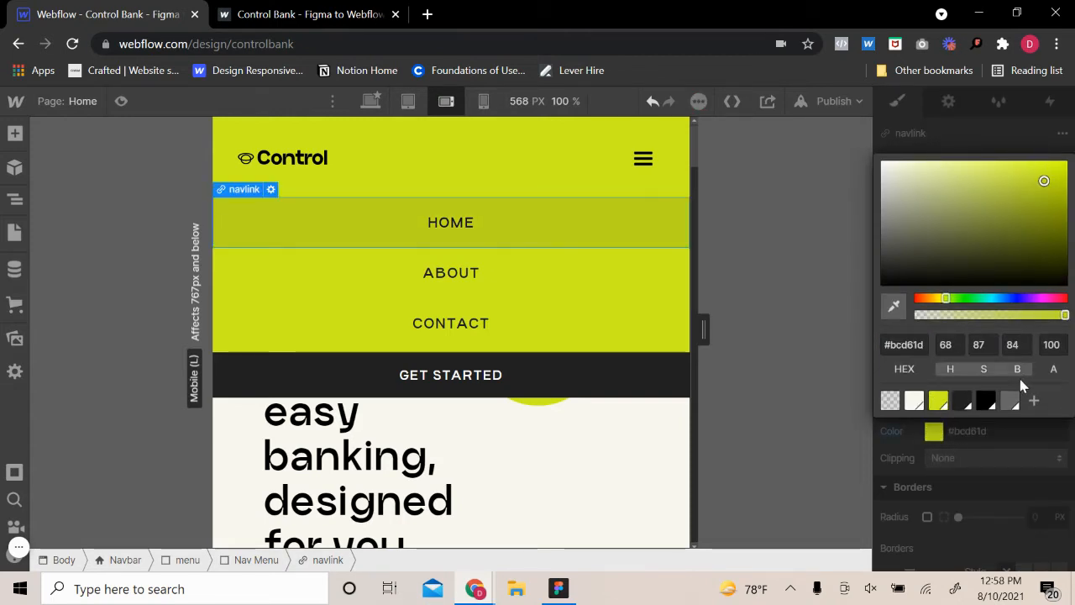
click(941, 401)
drag(1043, 137, 1038, 141)
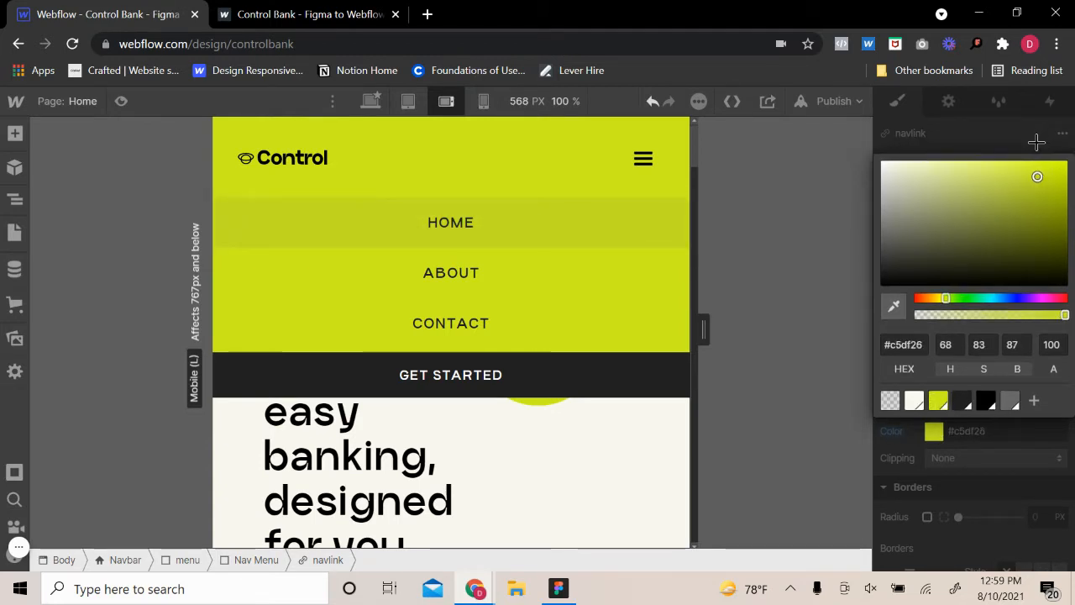
click(996, 438)
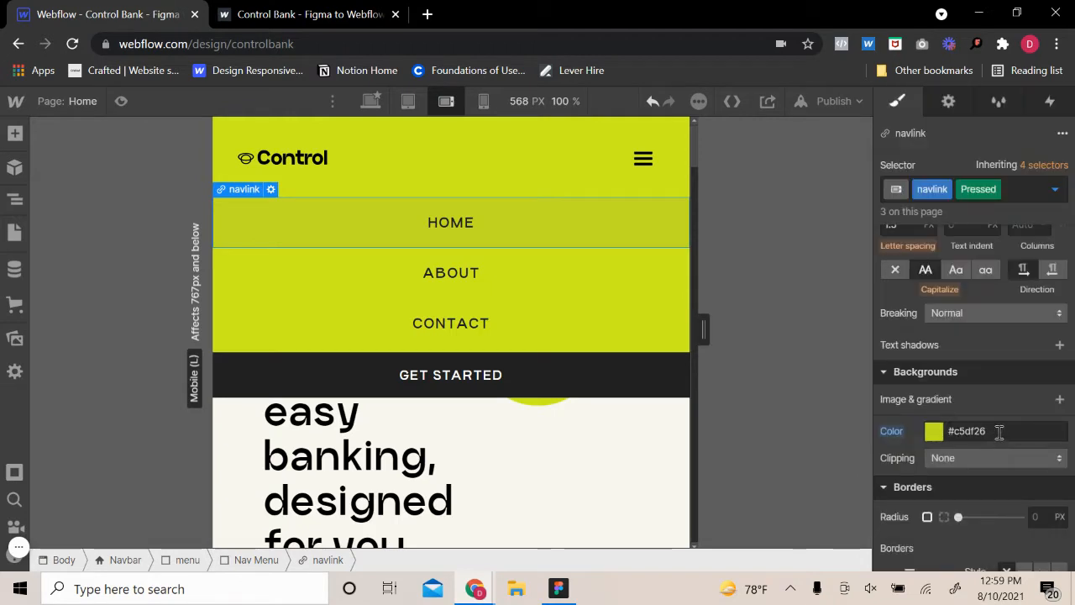
Save the nav link's Pressed background color as a swatch named "Pressed - DY"
click(998, 430)
click(1032, 403)
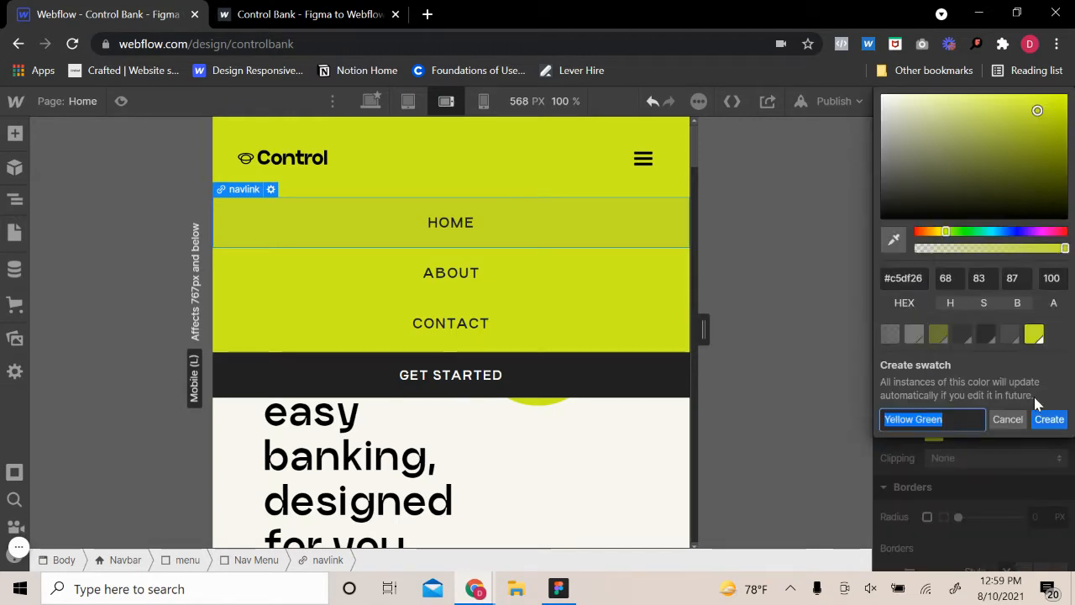
text(Press)
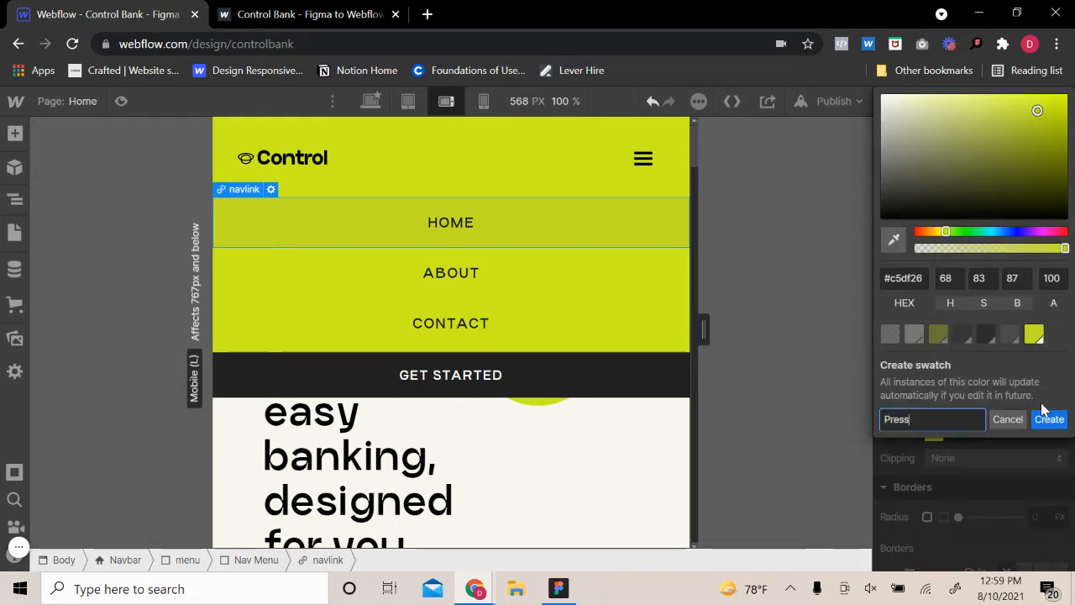
text(ed - )
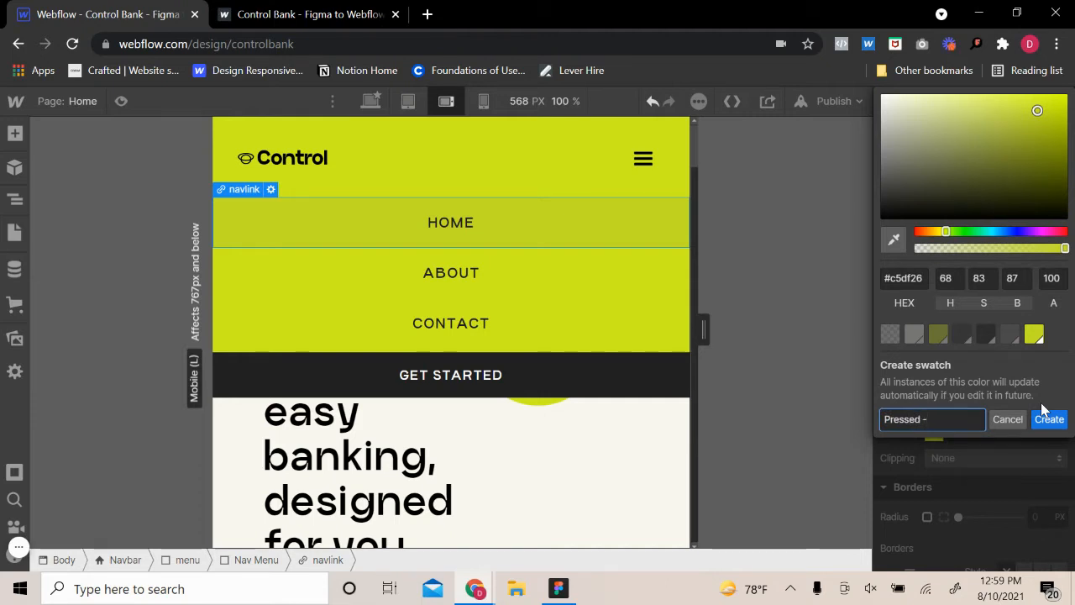
text(DY)
key(Return)
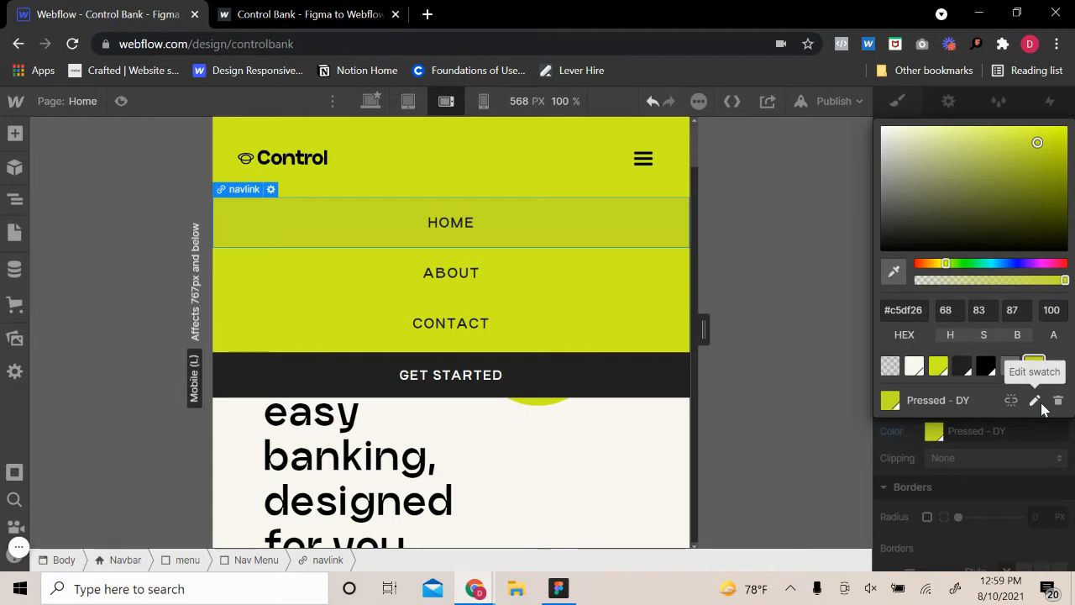
click(992, 430)
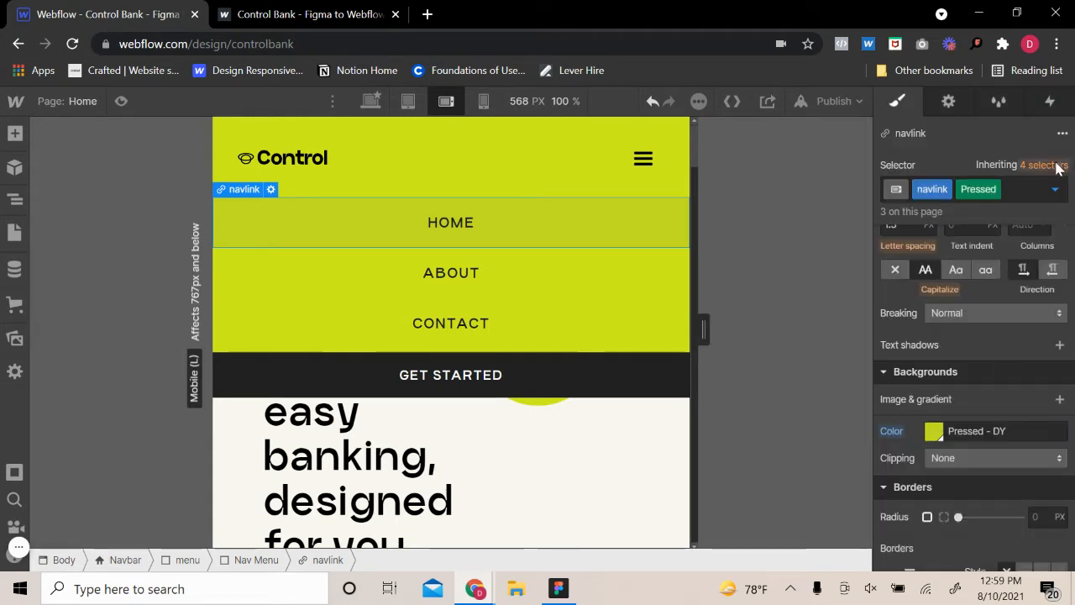
Return the nav link to its normal state and preview the pressed effect on the mobile menu's About link
click(1054, 189)
click(983, 242)
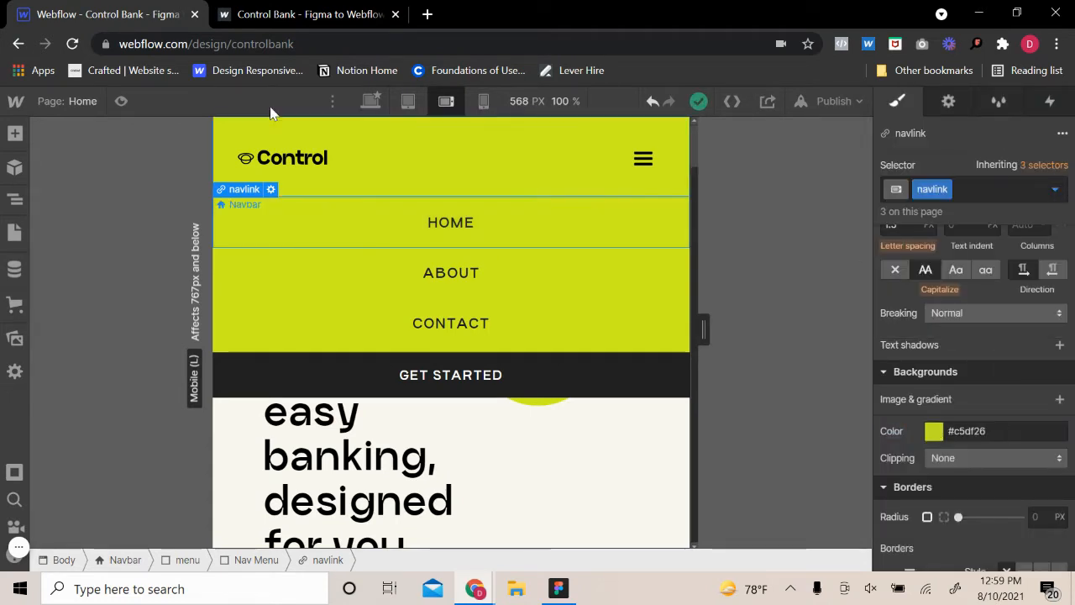
click(121, 101)
click(729, 158)
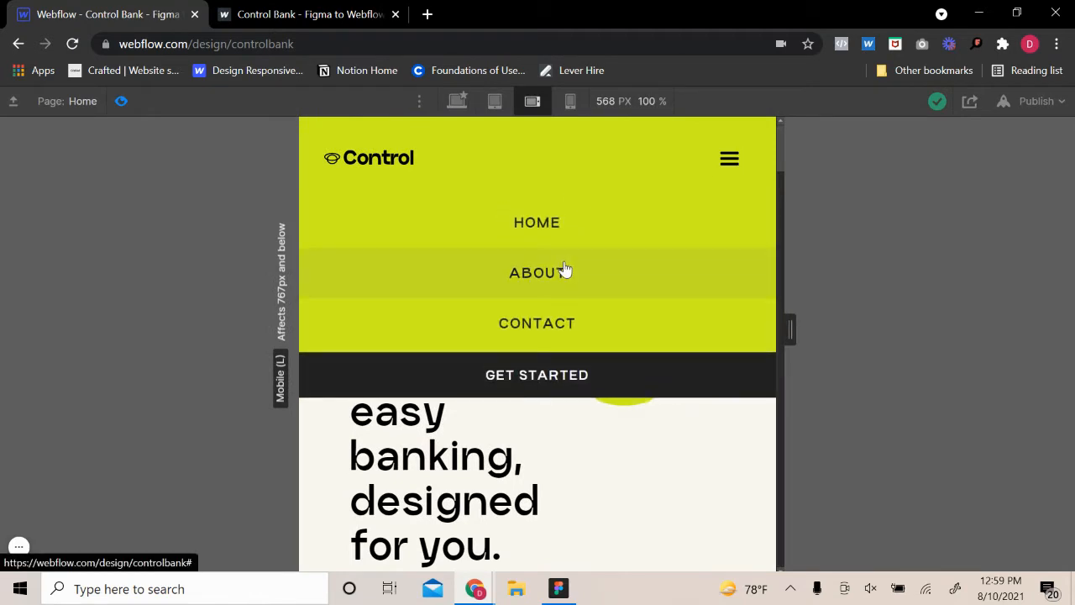
click(564, 269)
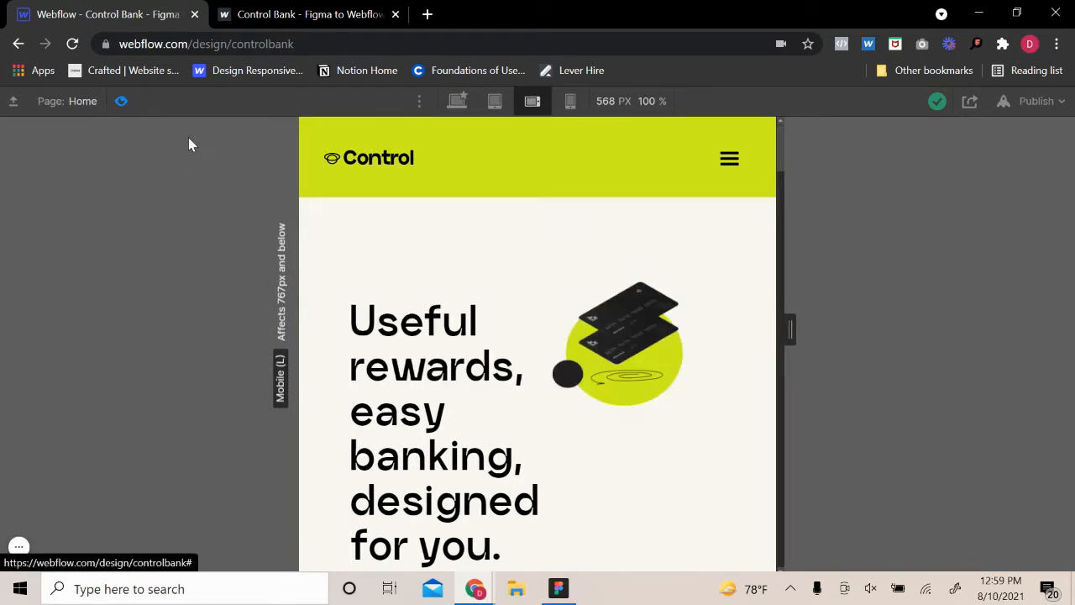
click(123, 102)
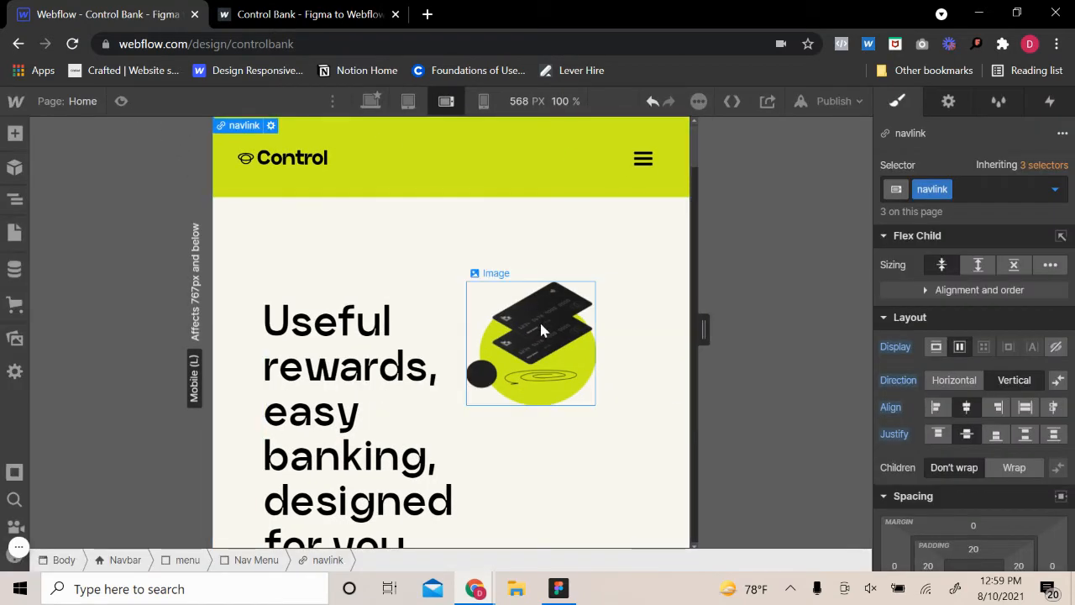
Set the hero section's left and right padding to 20 px at the mobile landscape breakpoint
click(449, 291)
click(472, 296)
click(454, 326)
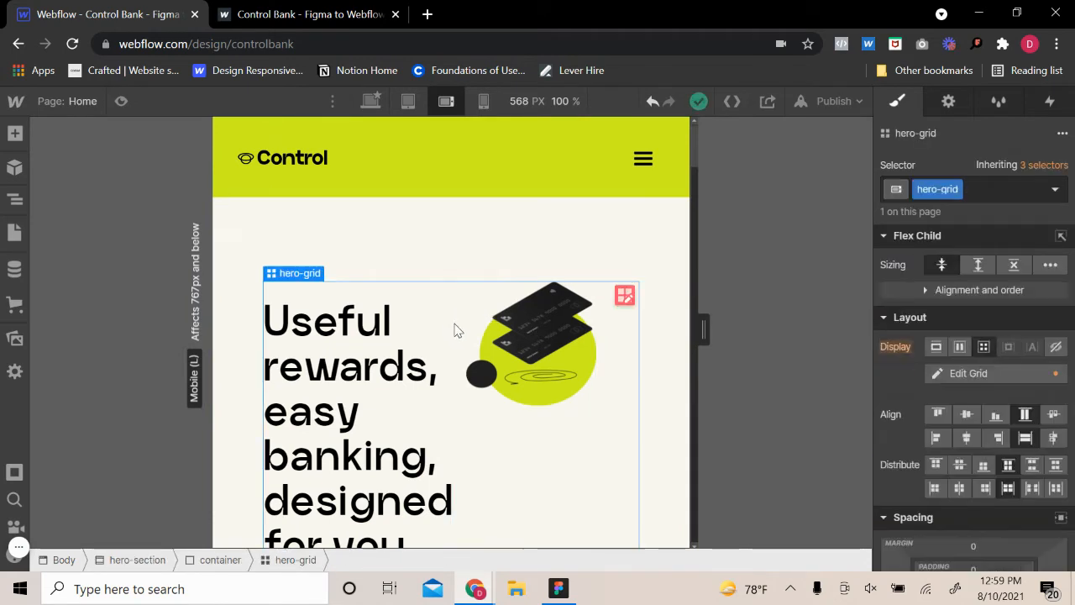
click(529, 257)
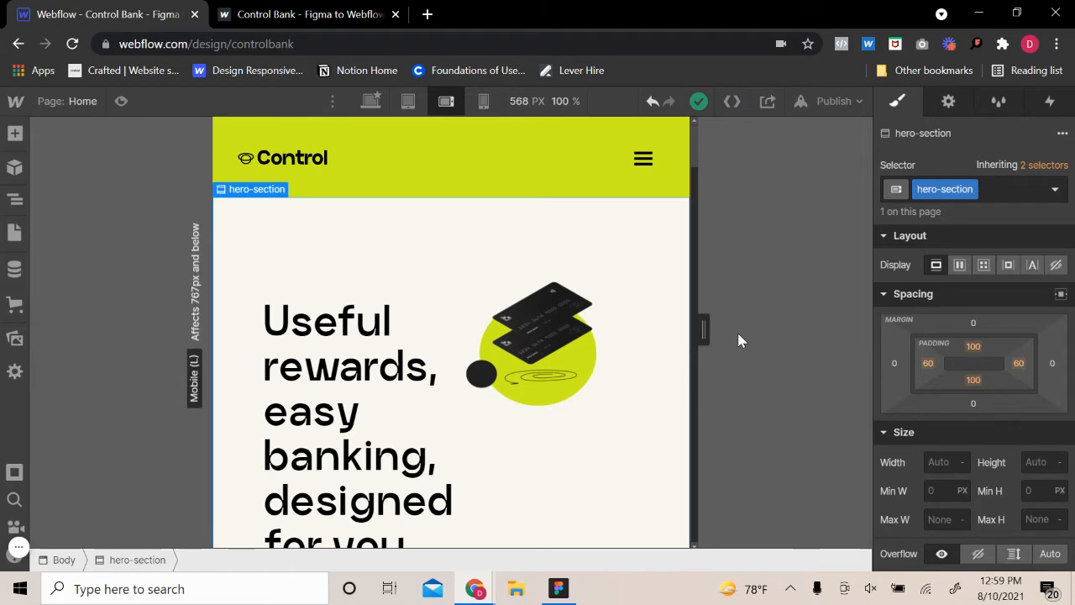
click(927, 363)
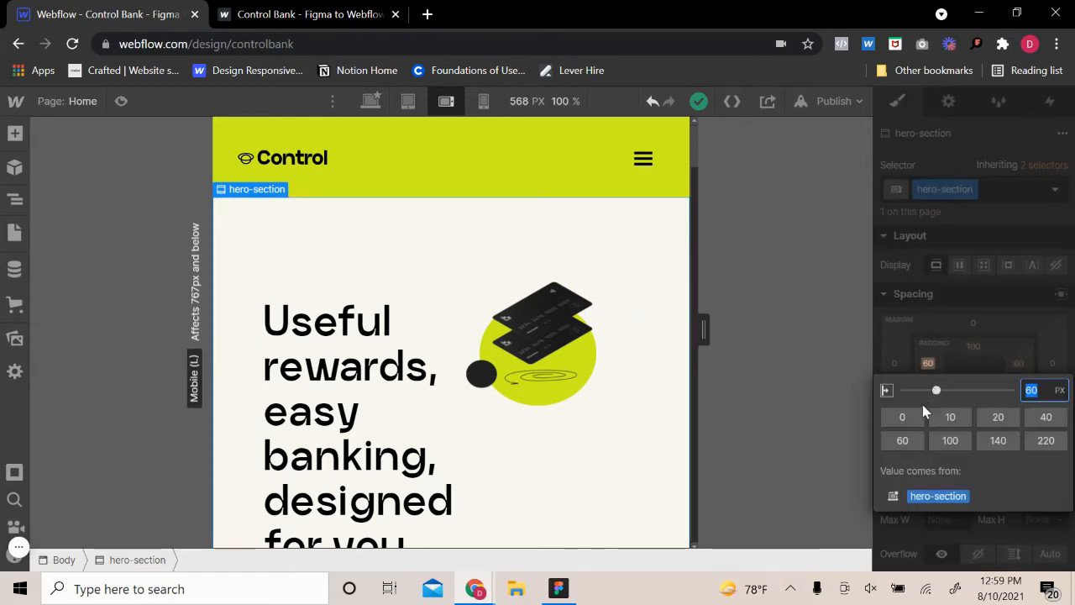
click(997, 417)
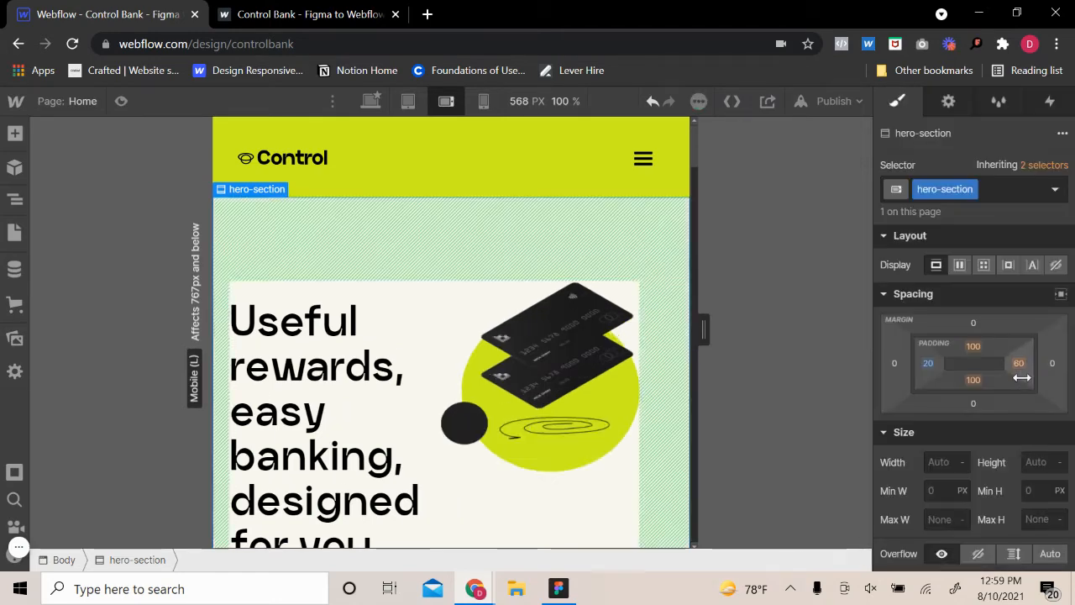
click(1019, 363)
click(1000, 416)
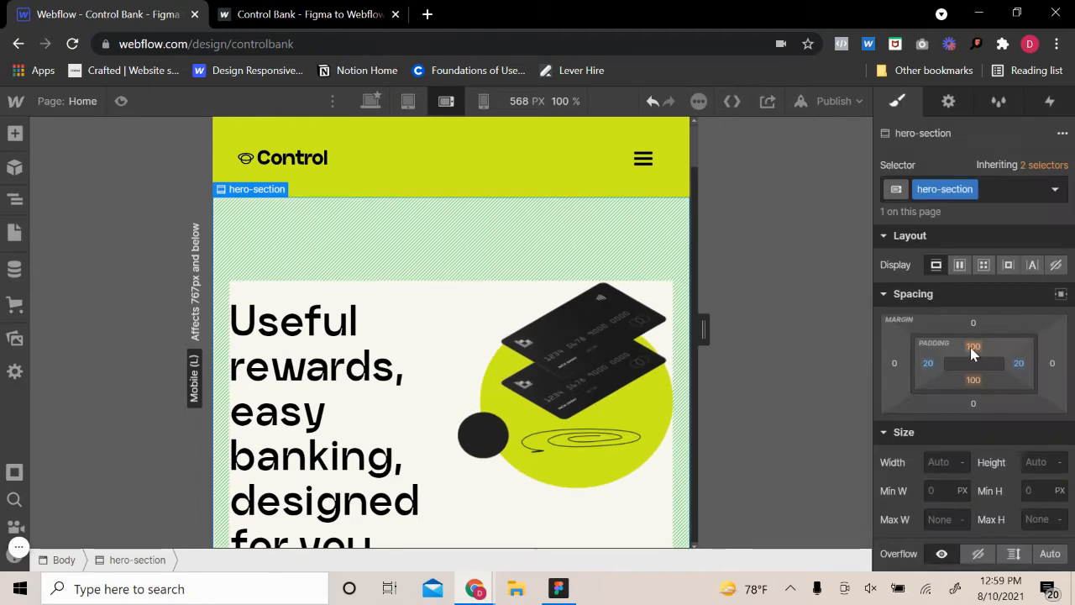
Set the hero section's top and bottom padding to 60 px and review its spacing down to the following section
click(972, 346)
click(922, 424)
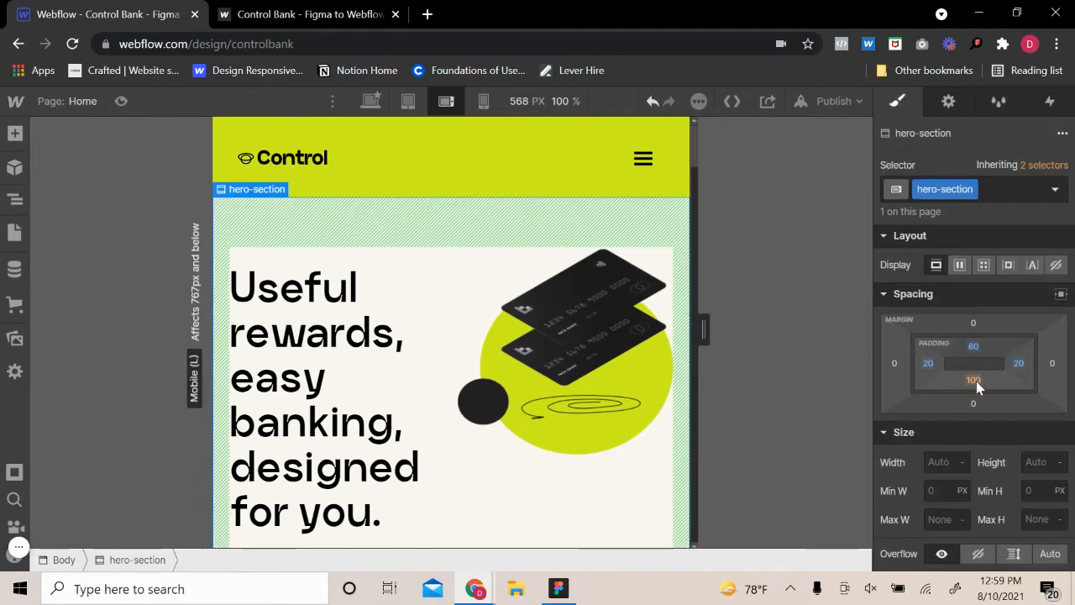
click(973, 380)
click(904, 461)
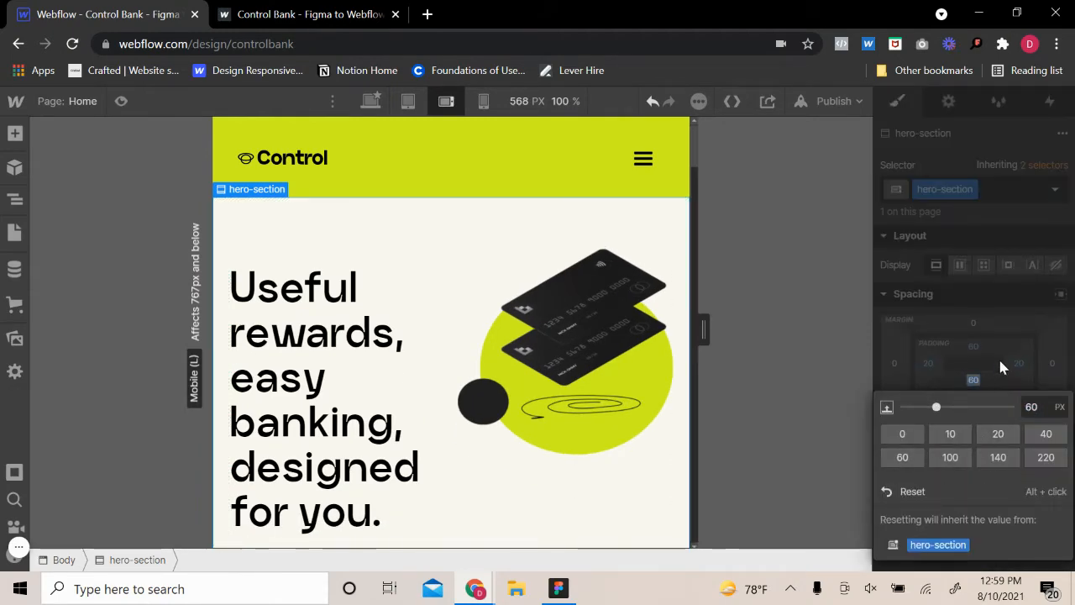
scroll(518, 342, down, 6)
scroll(580, 387, up, 5)
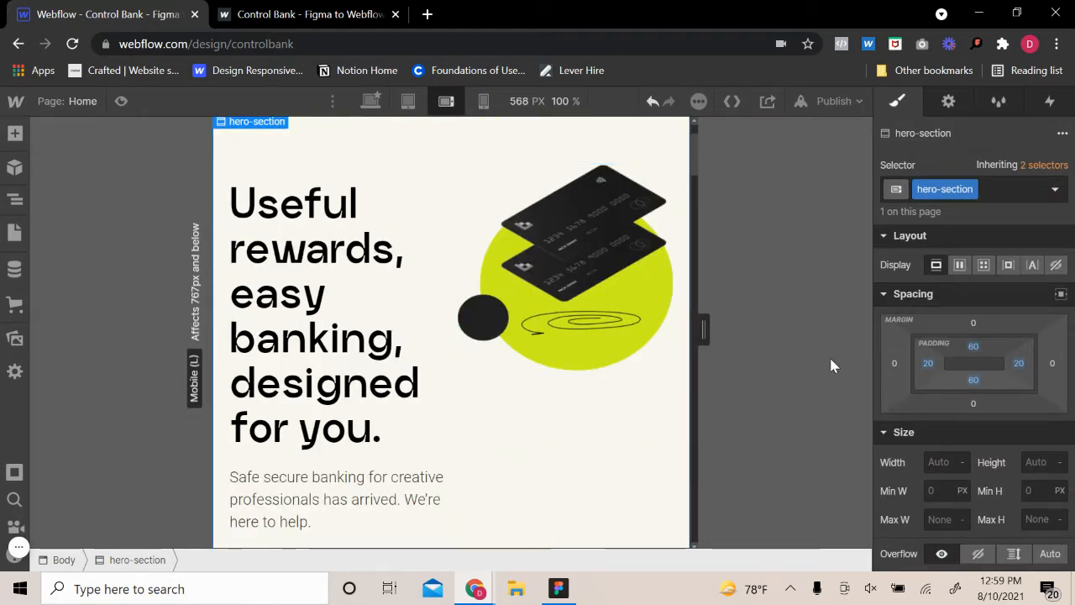
scroll(482, 423, down, 3)
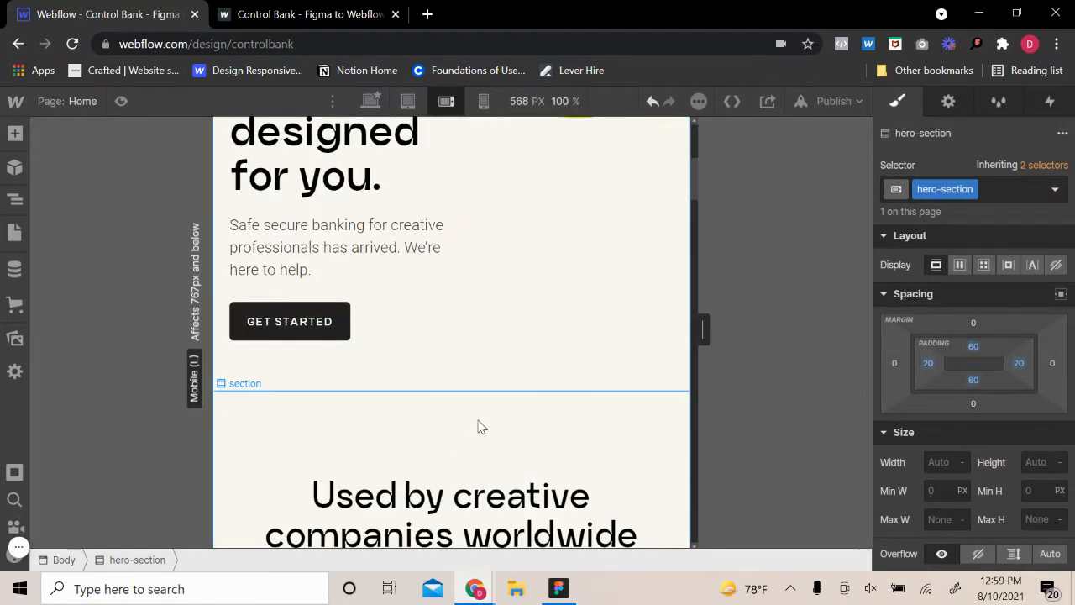
Set the shared section class's top and bottom padding to 60 px at the mobile landscape breakpoint
click(479, 428)
click(972, 346)
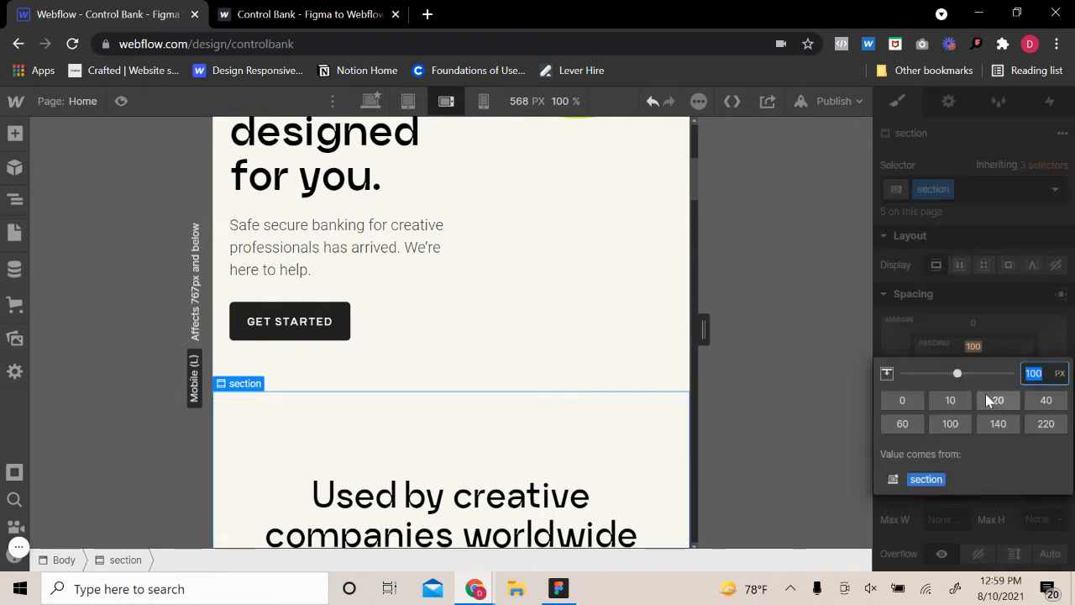
click(909, 424)
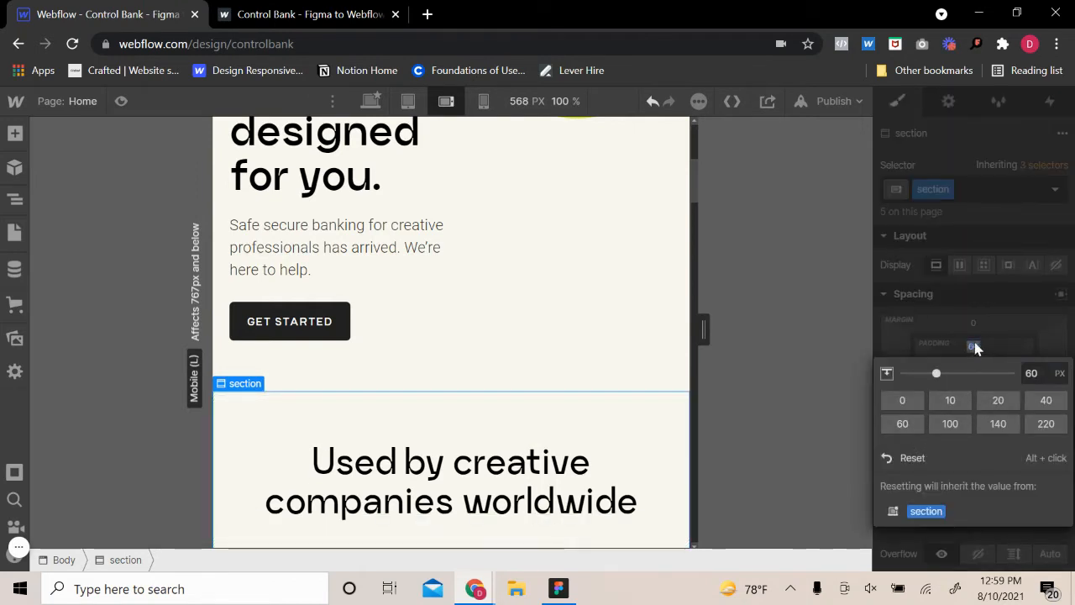
click(977, 347)
click(969, 380)
click(905, 458)
click(954, 380)
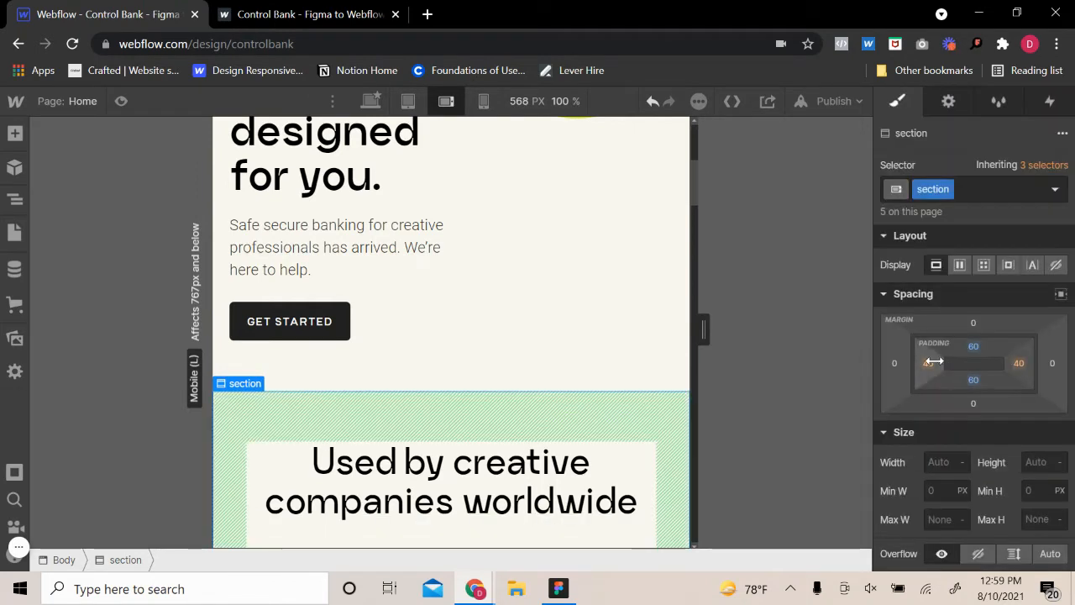
Set the shared section class's left and right padding to 20 px
click(930, 363)
click(997, 417)
click(1018, 360)
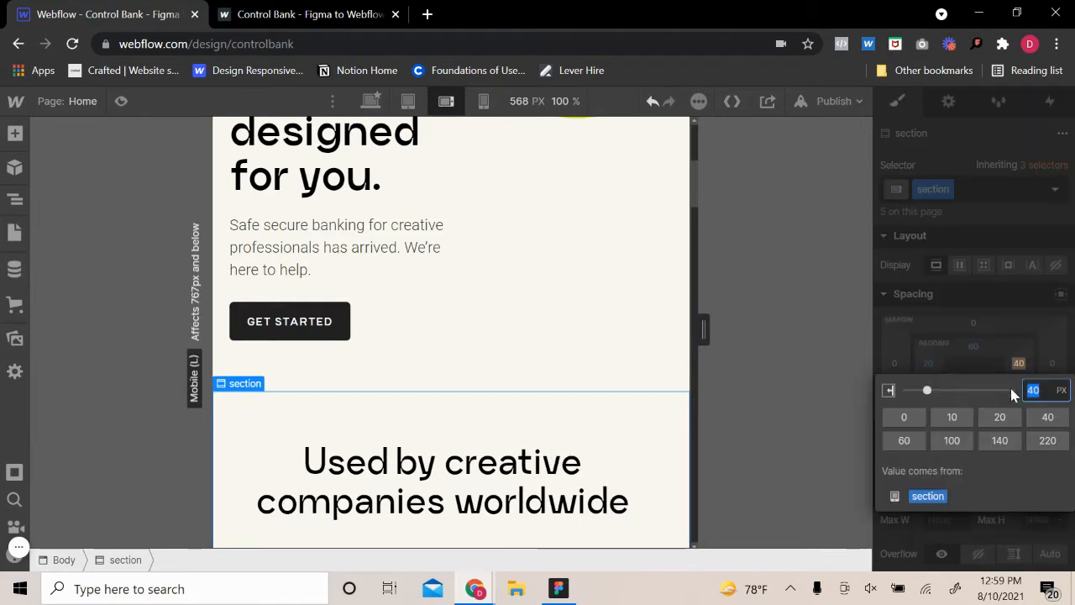
click(984, 420)
Review the padding of the page's sections from the card section down to the footer and return to the hero
scroll(629, 372, down, 10)
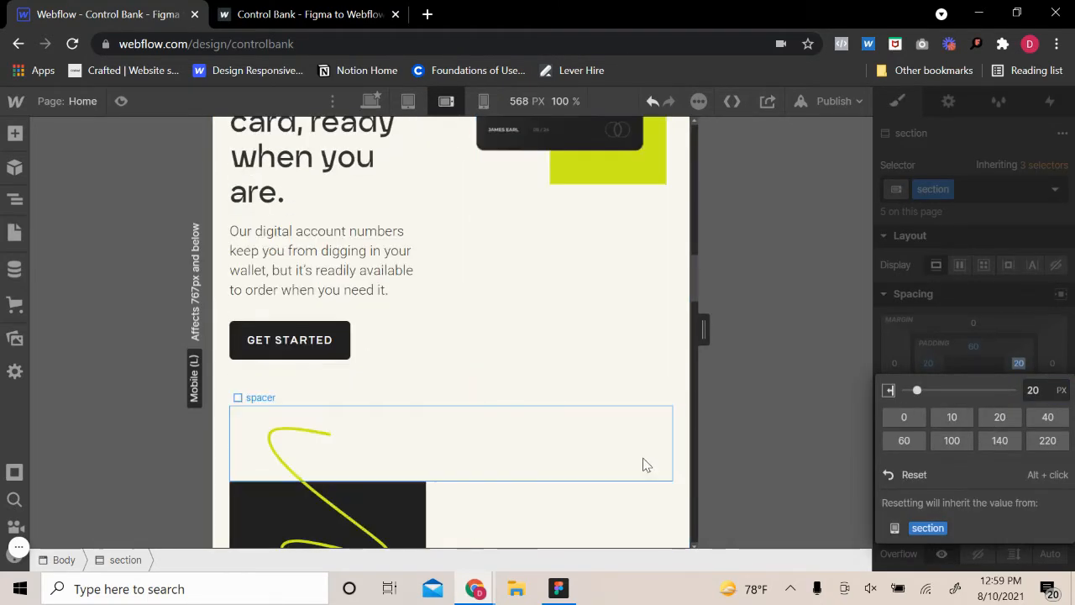
scroll(638, 448, down, 10)
click(666, 252)
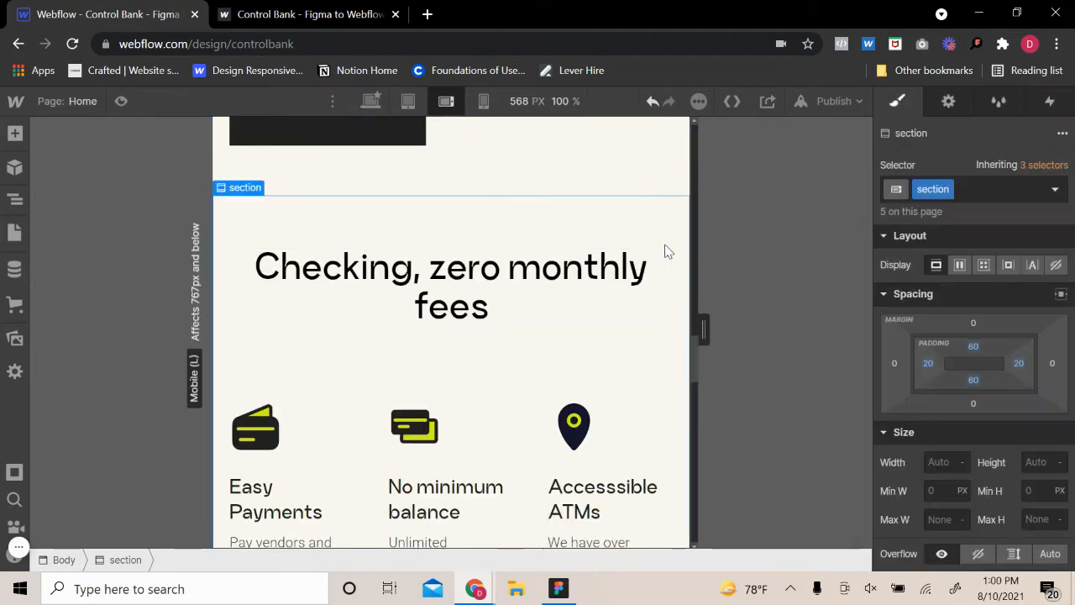
scroll(591, 377, down, 5)
scroll(596, 395, down, 10)
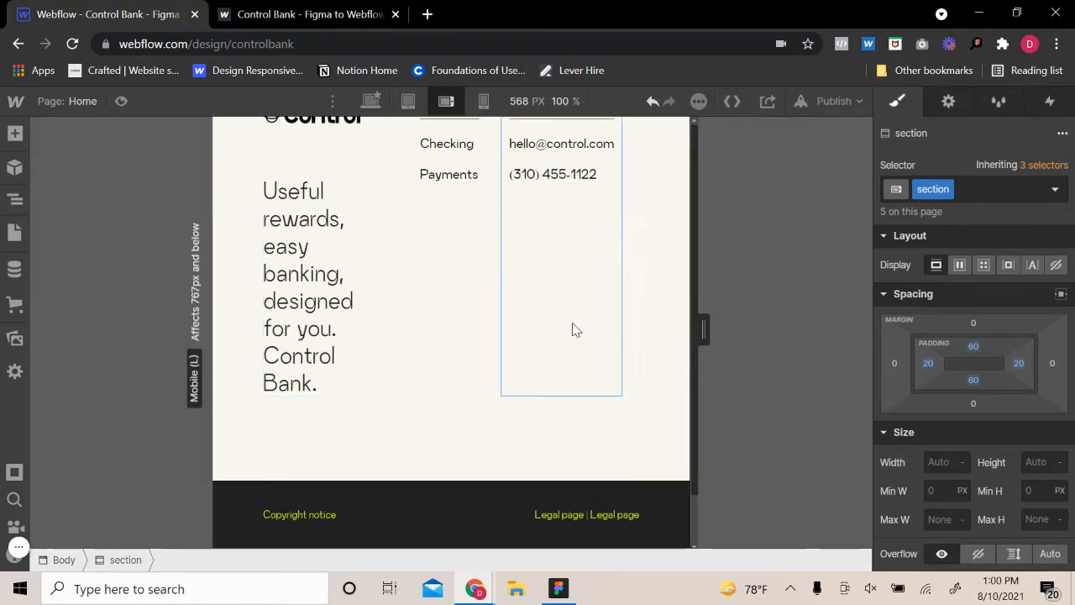
scroll(579, 323, up, 5)
scroll(586, 320, down, 5)
scroll(559, 375, up, 20)
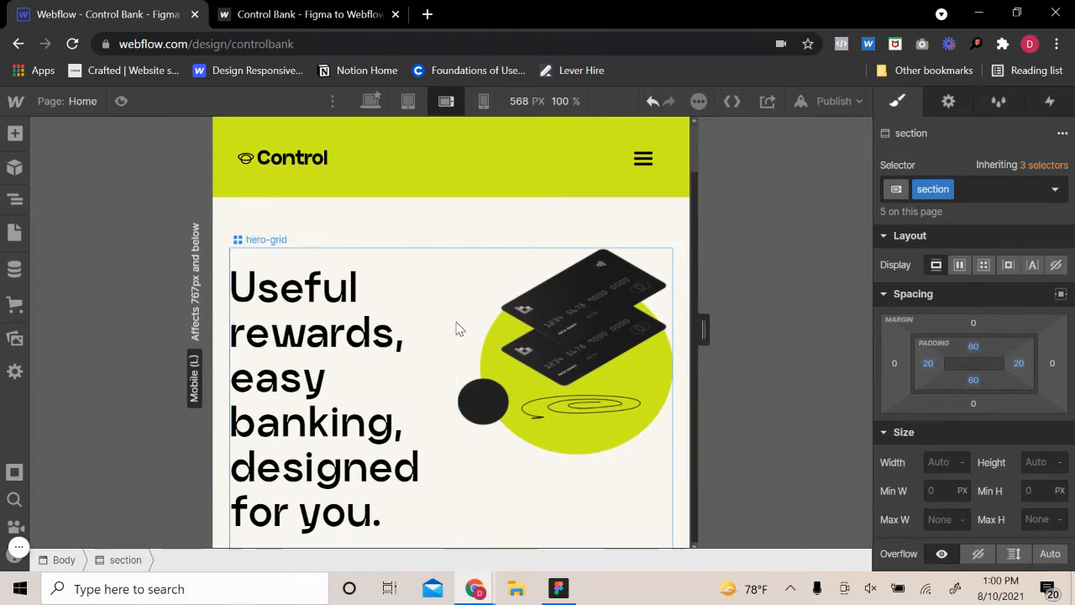
Change the hero grid's display to a vertical flex layout with its direction reversed
click(460, 330)
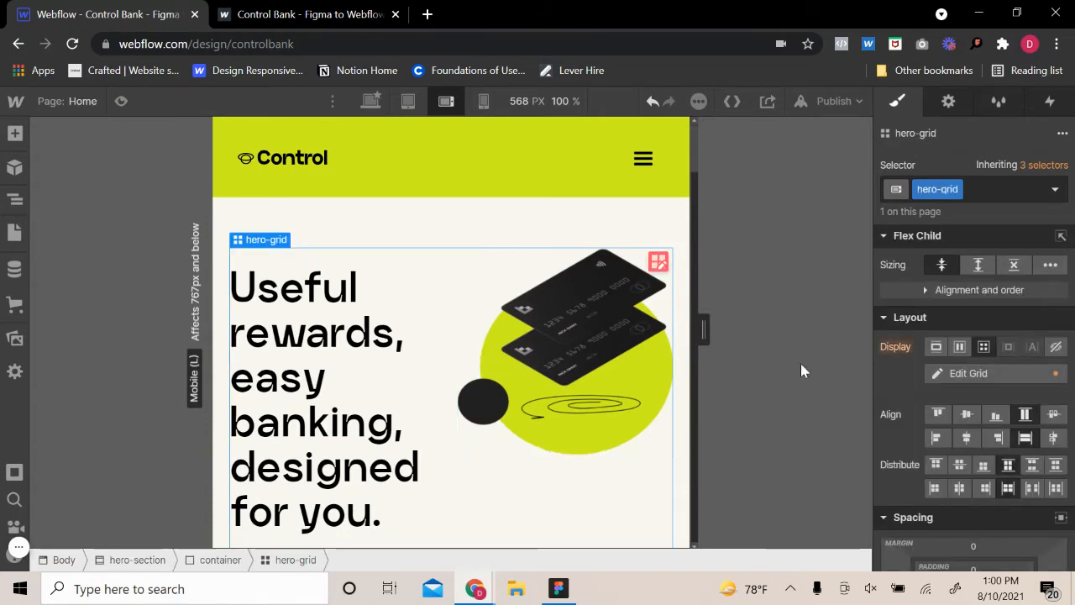
click(959, 346)
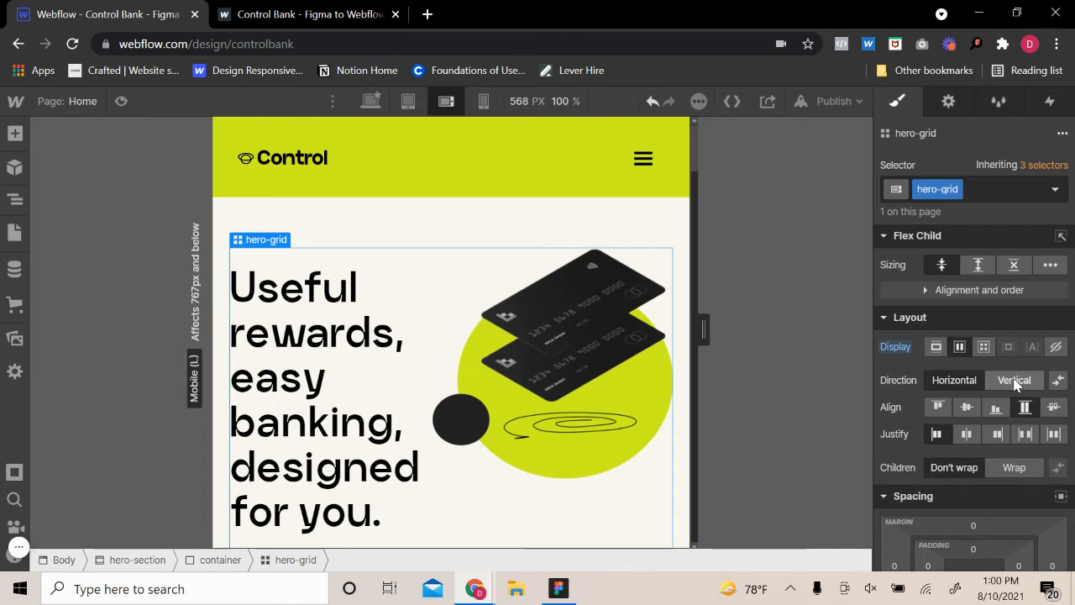
click(653, 102)
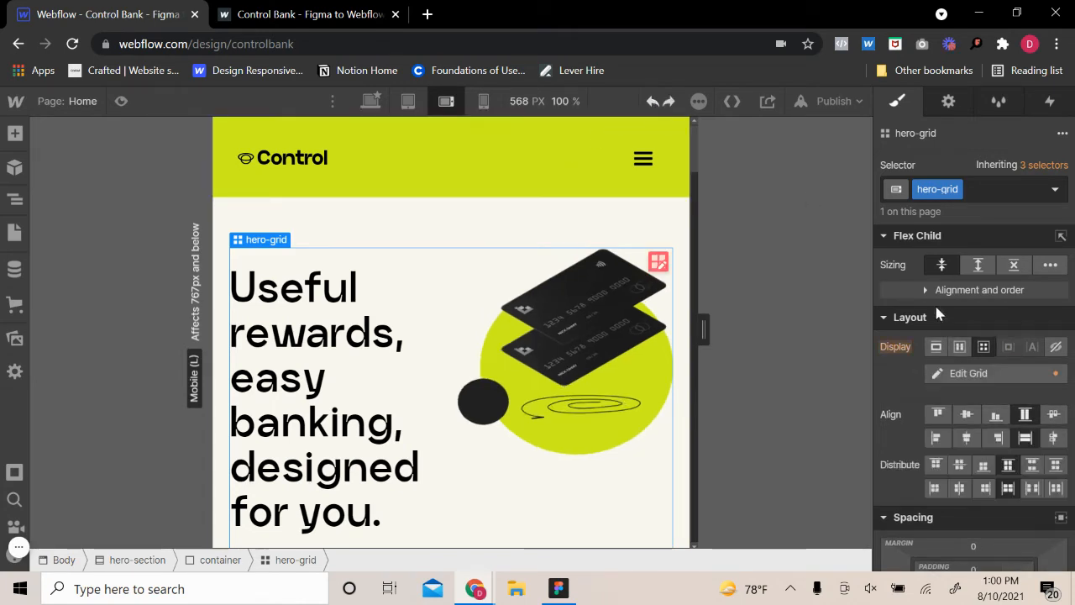
click(960, 348)
click(993, 387)
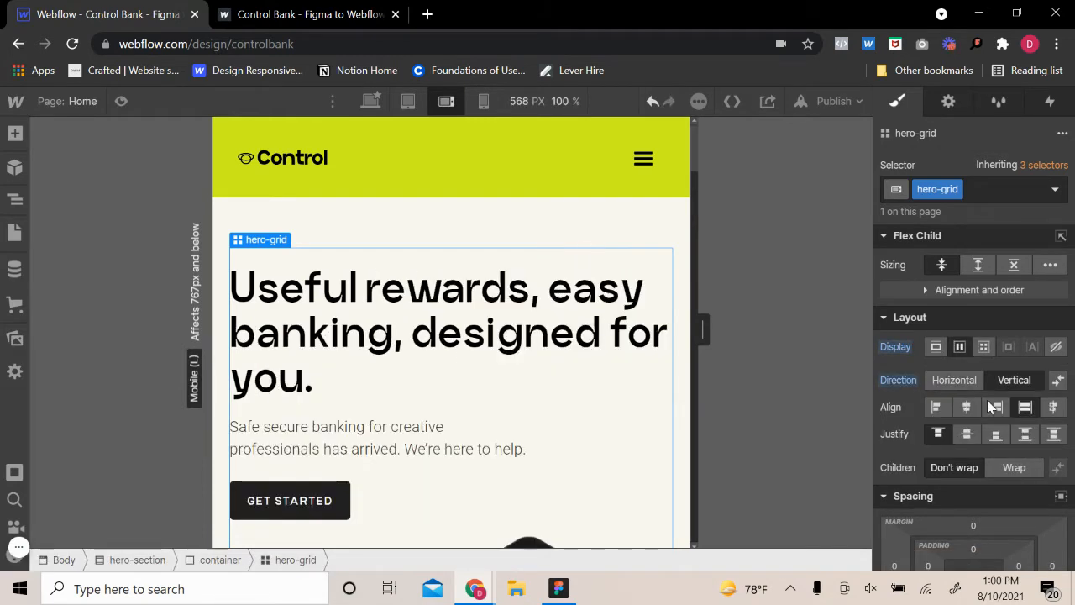
click(1059, 381)
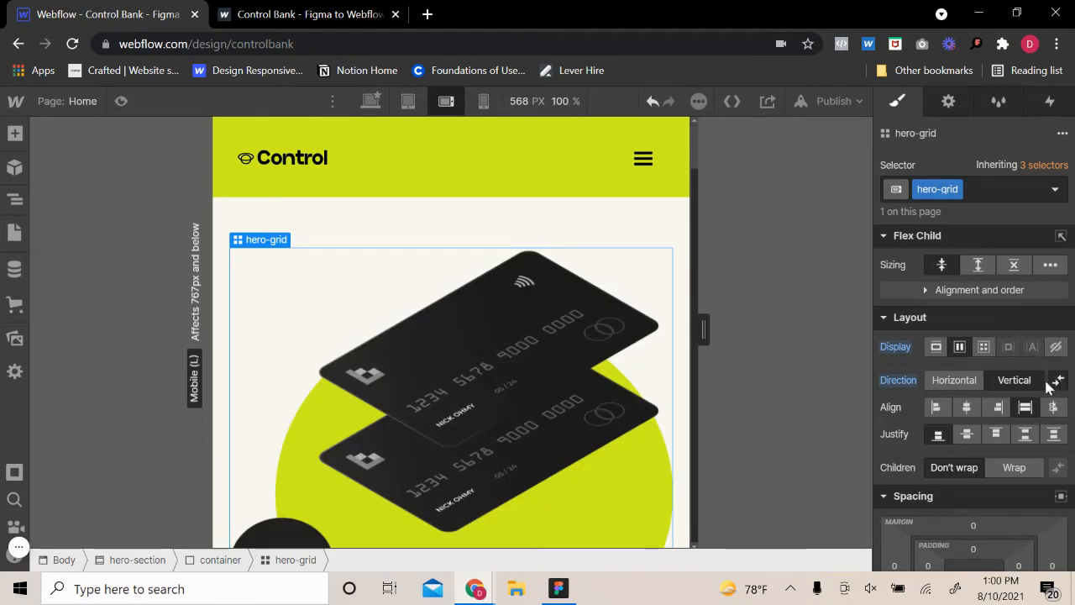
Set the hero image wrapper's height to Auto and its width to 400 px
click(566, 411)
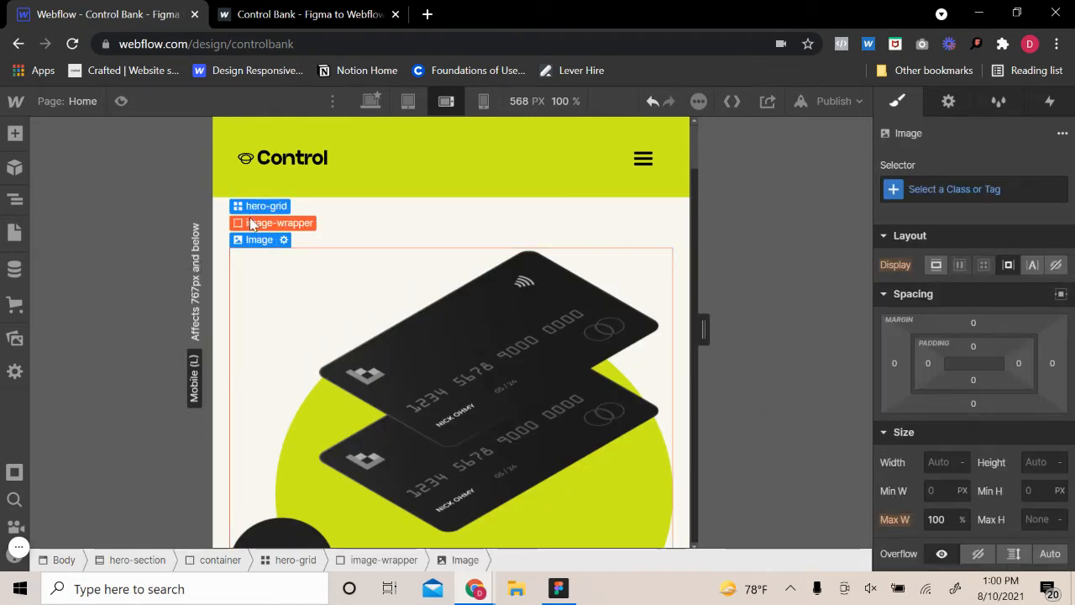
click(250, 224)
scroll(1008, 352, down, 3)
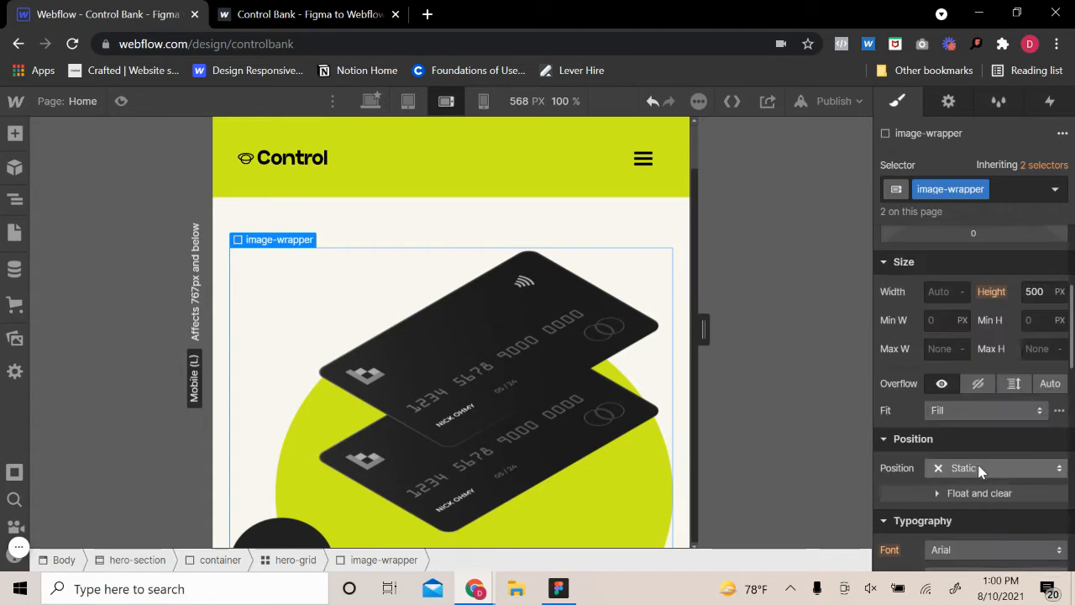
click(1059, 291)
click(1042, 414)
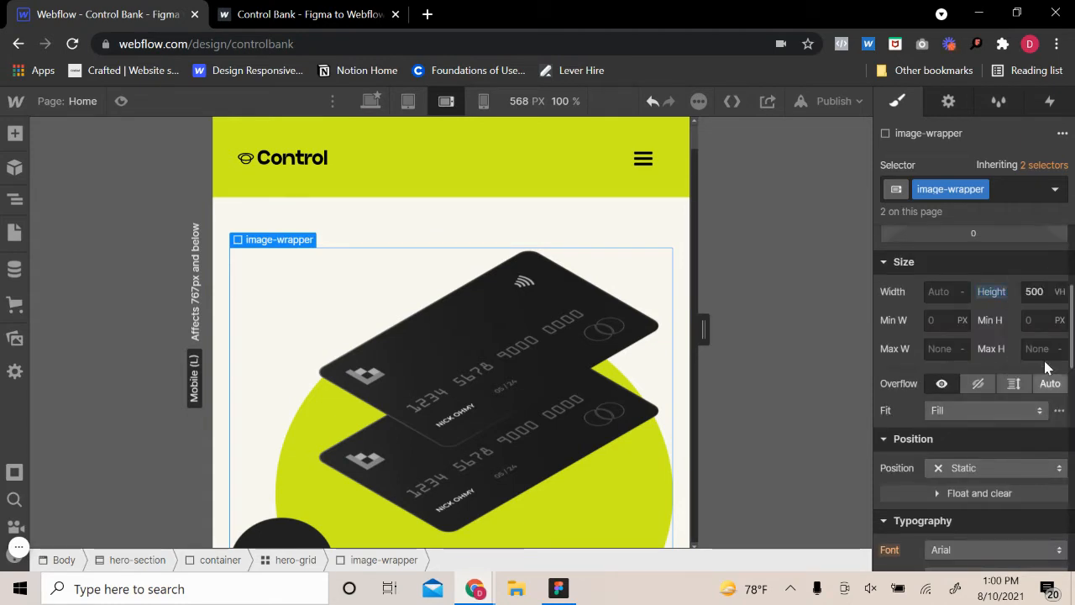
click(1062, 289)
click(1043, 309)
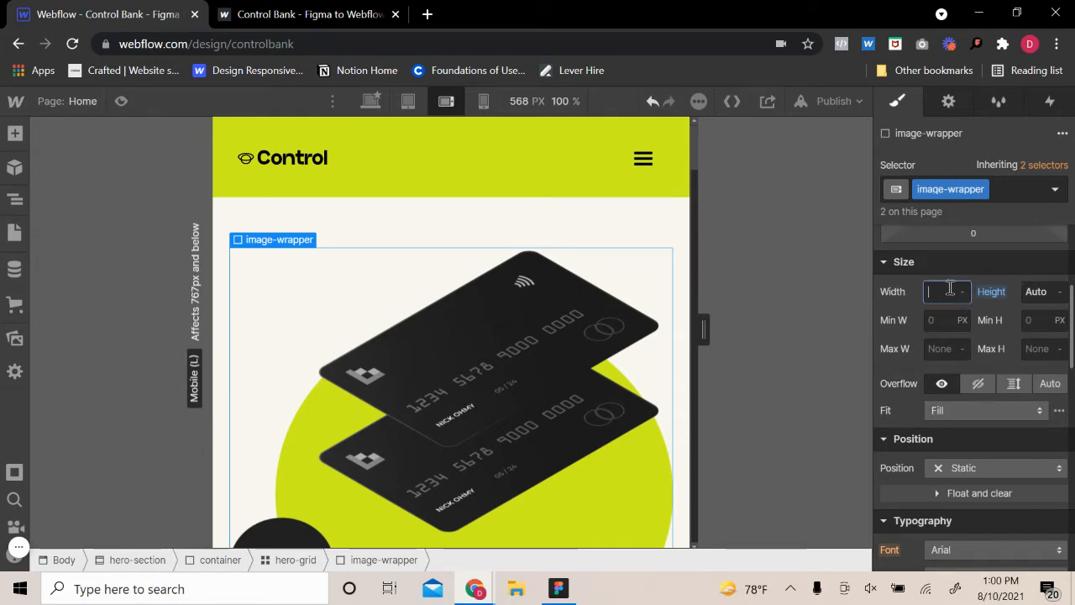
key(Return)
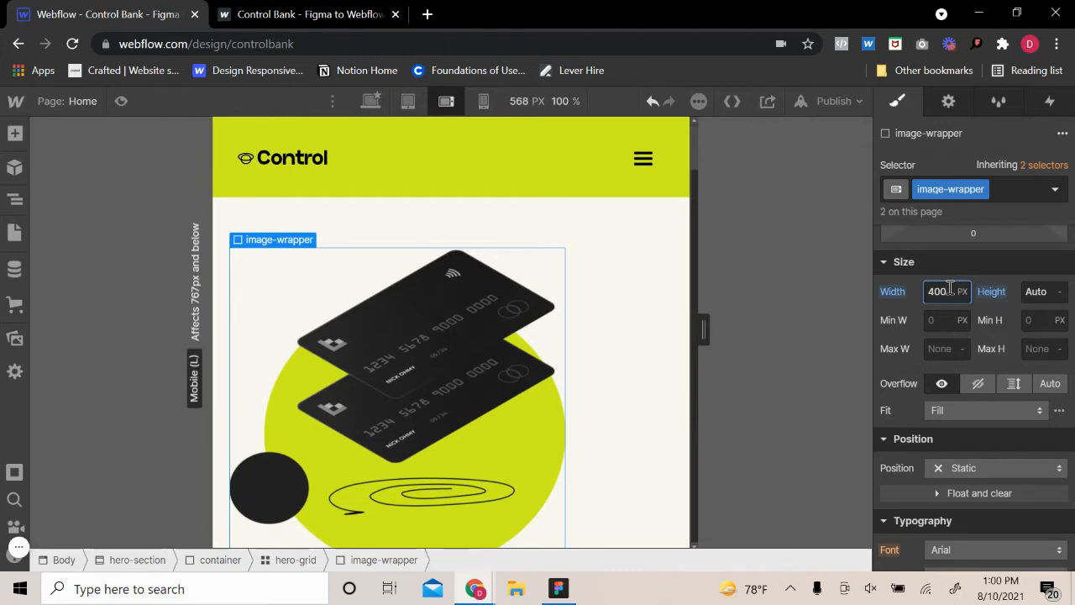
Center-align the hero grid's children horizontally and check the result down the page
click(631, 351)
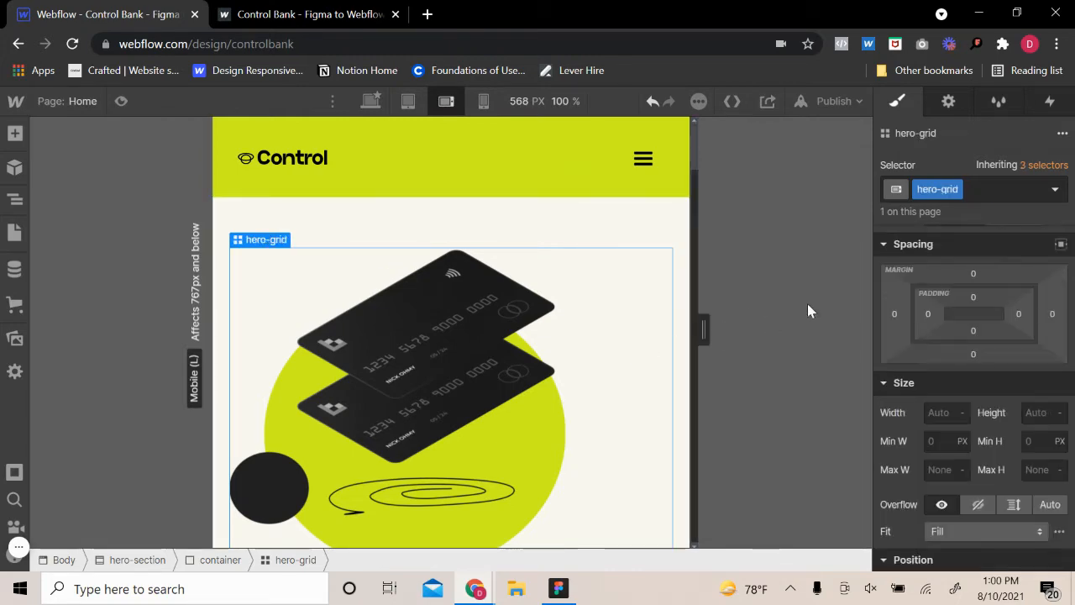
scroll(957, 353, up, 2)
click(966, 406)
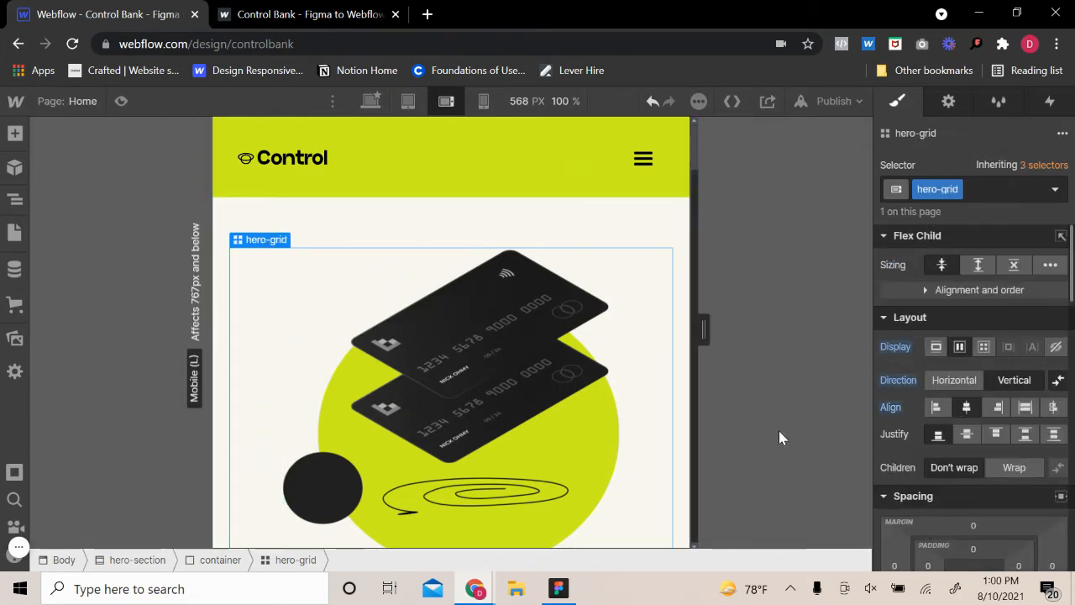
scroll(607, 431, down, 4)
scroll(604, 437, down, 10)
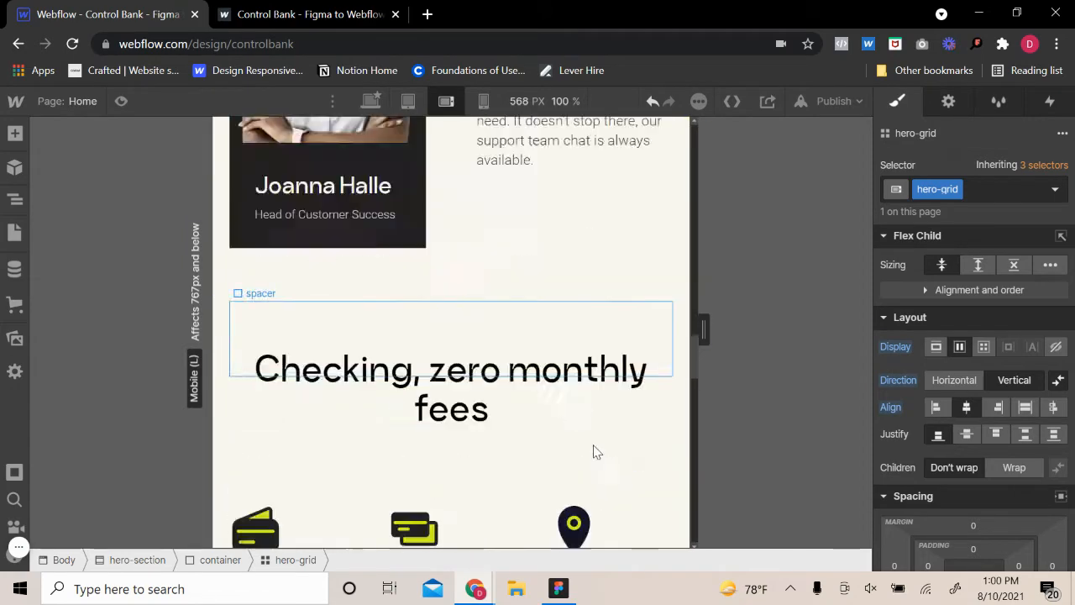
scroll(596, 445, up, 5)
scroll(596, 447, up, 8)
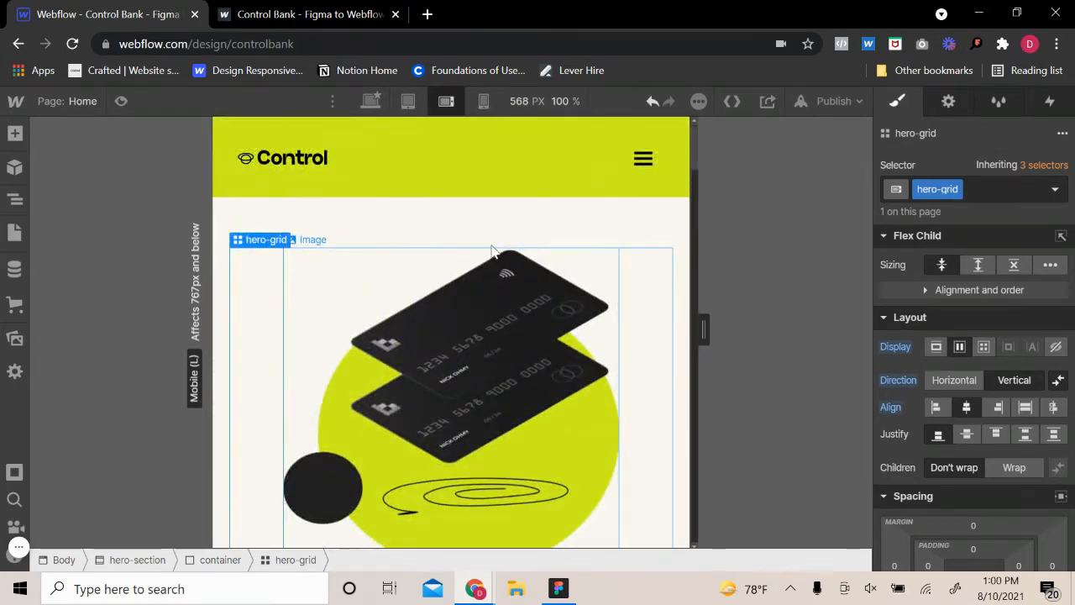
Add a top margin to the hero text wrapper to separate the heading from the card image
click(545, 431)
scroll(549, 451, down, 6)
scroll(549, 449, up, 3)
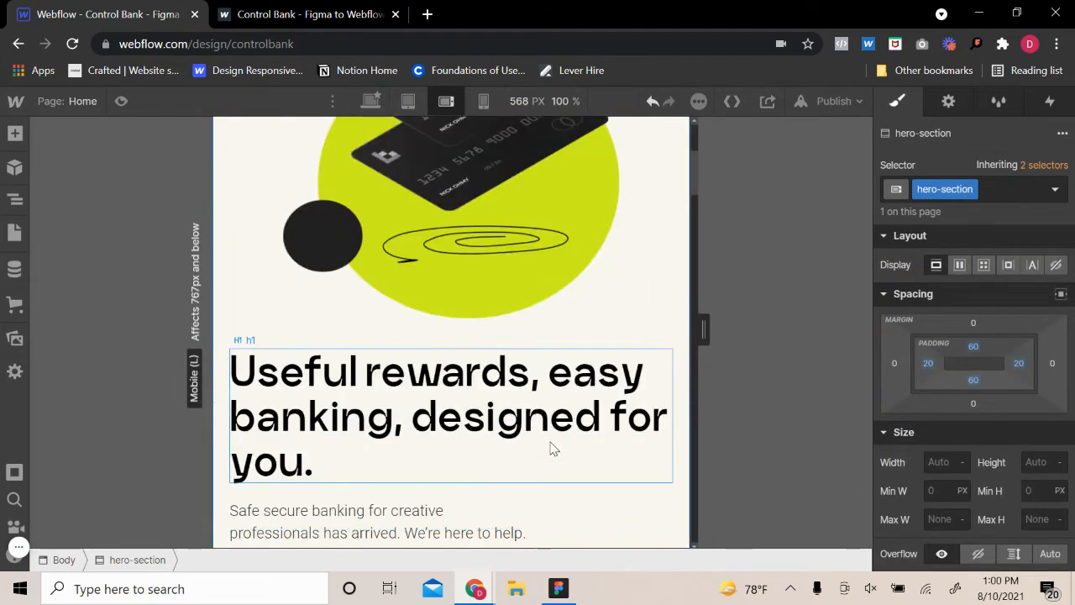
click(518, 496)
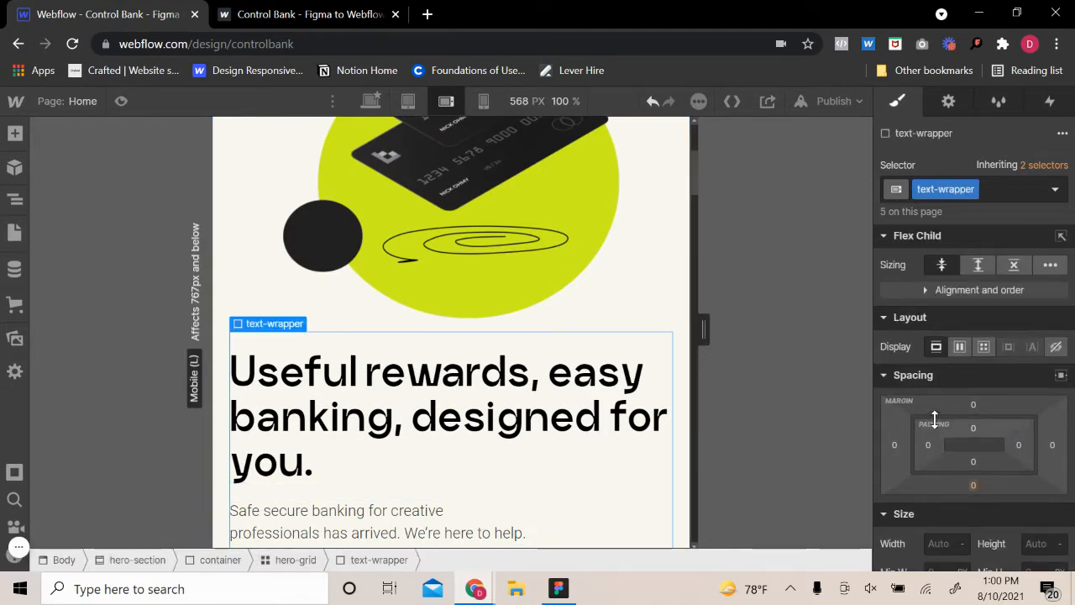
click(976, 408)
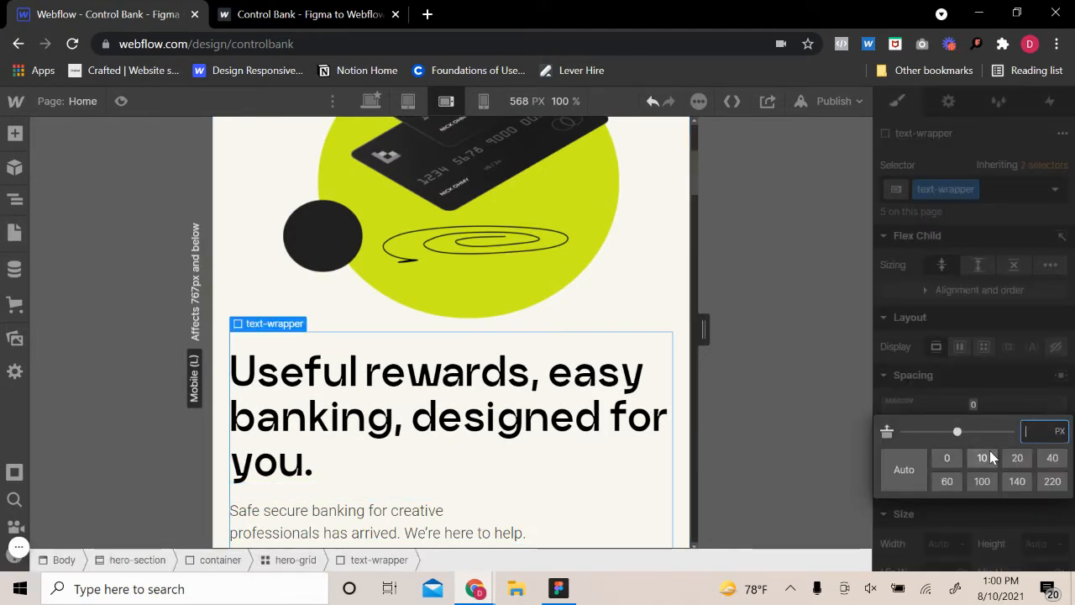
click(984, 458)
click(571, 445)
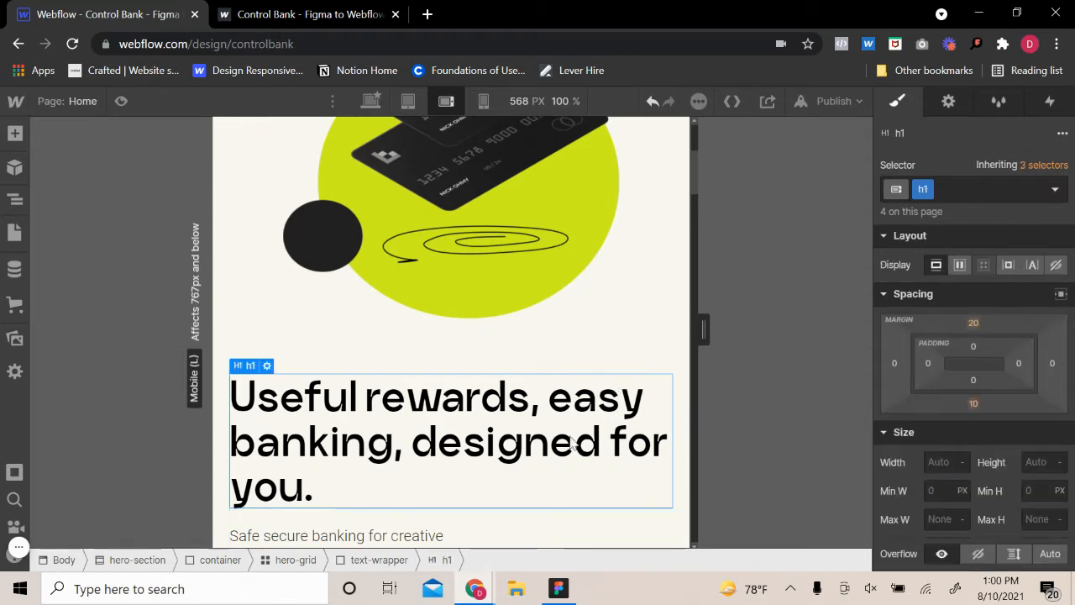
Review the stacked hero section and inspect the section and heading of "Used by creative companies worldwide"
scroll(573, 446, down, 2)
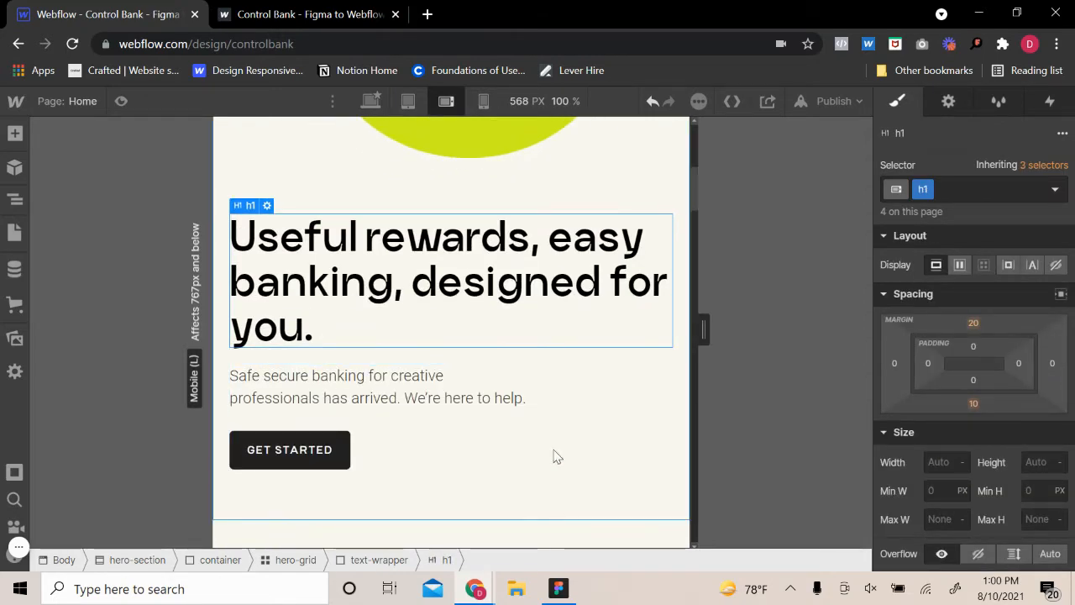
scroll(556, 460, down, 5)
scroll(559, 456, up, 8)
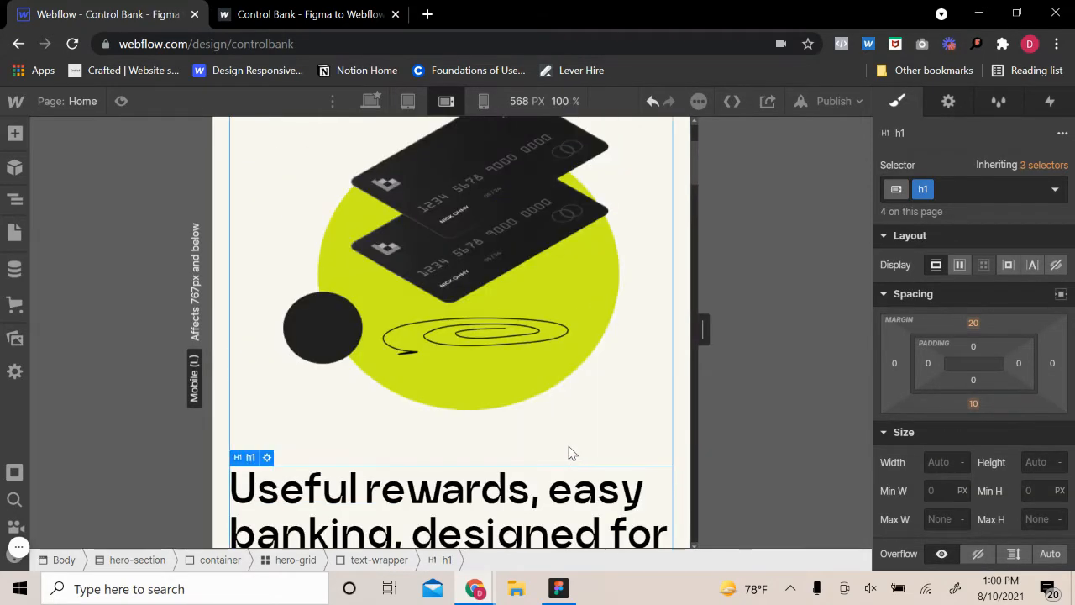
scroll(581, 458, up, 2)
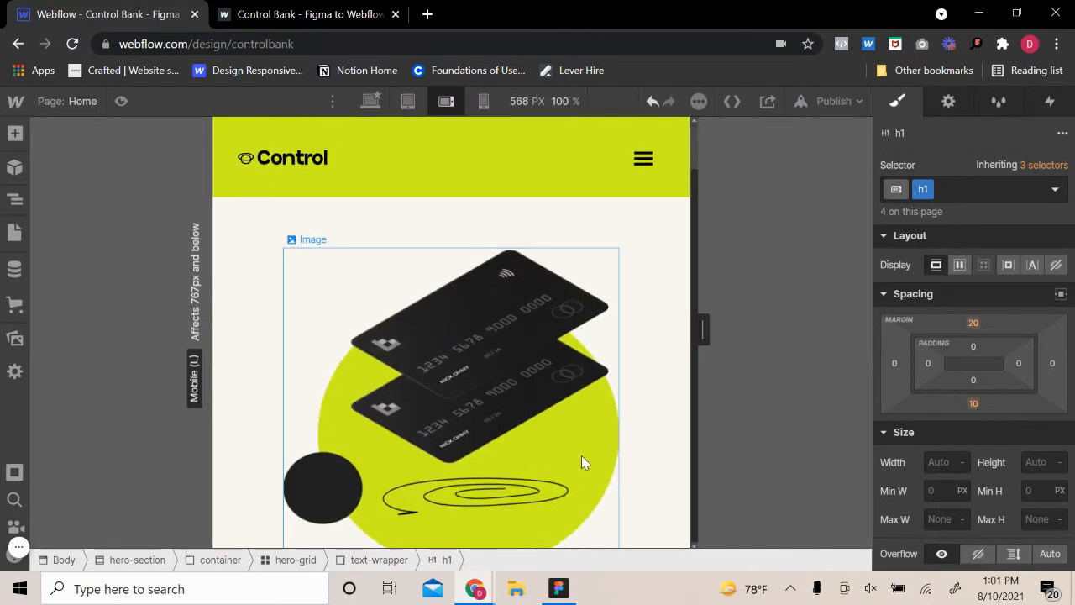
click(410, 217)
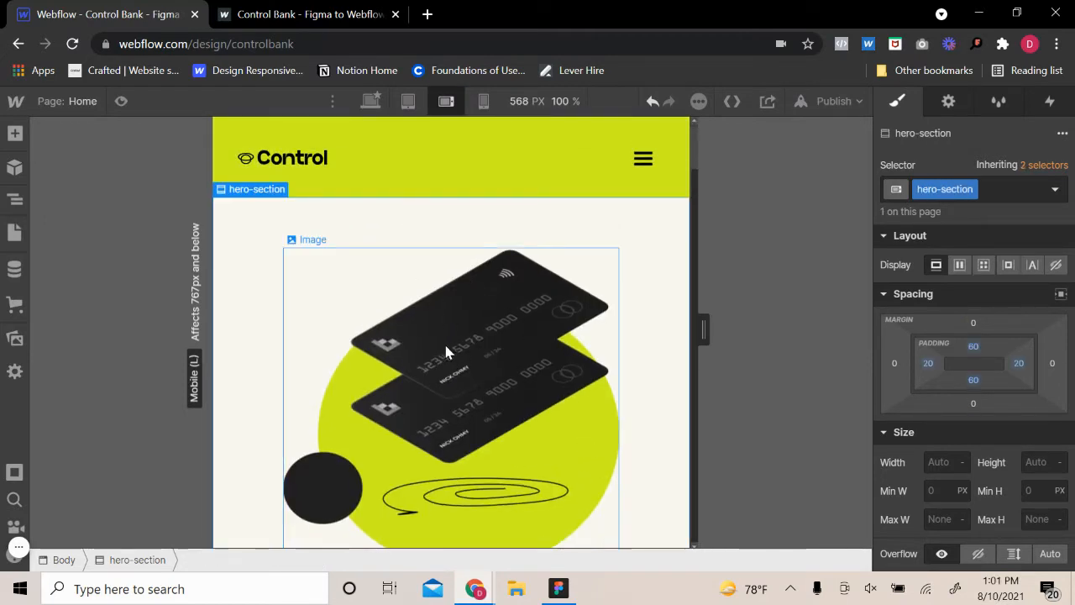
scroll(461, 364, down, 3)
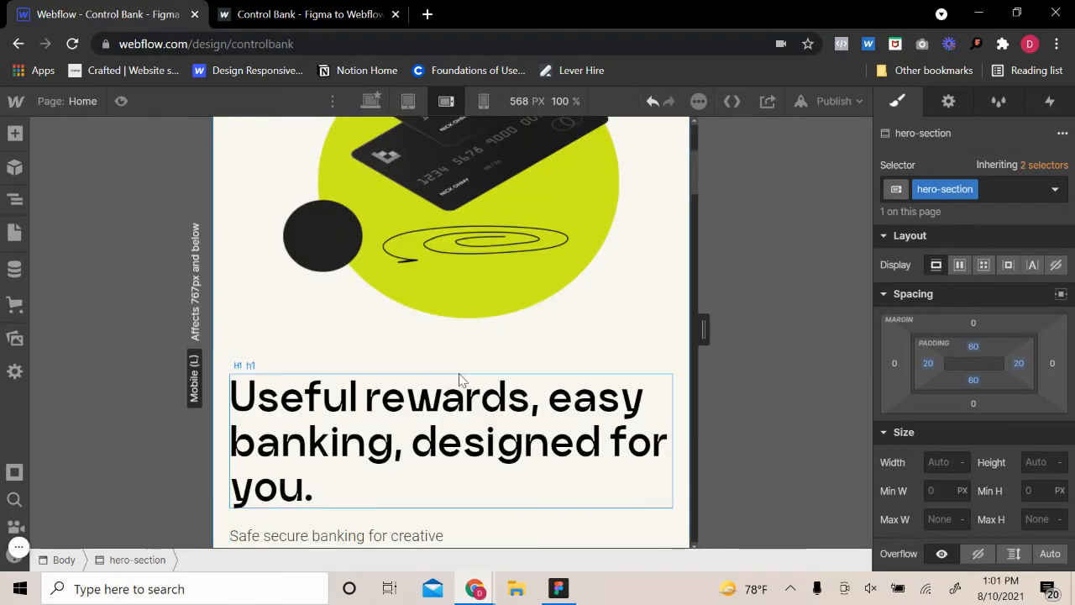
scroll(460, 386, down, 6)
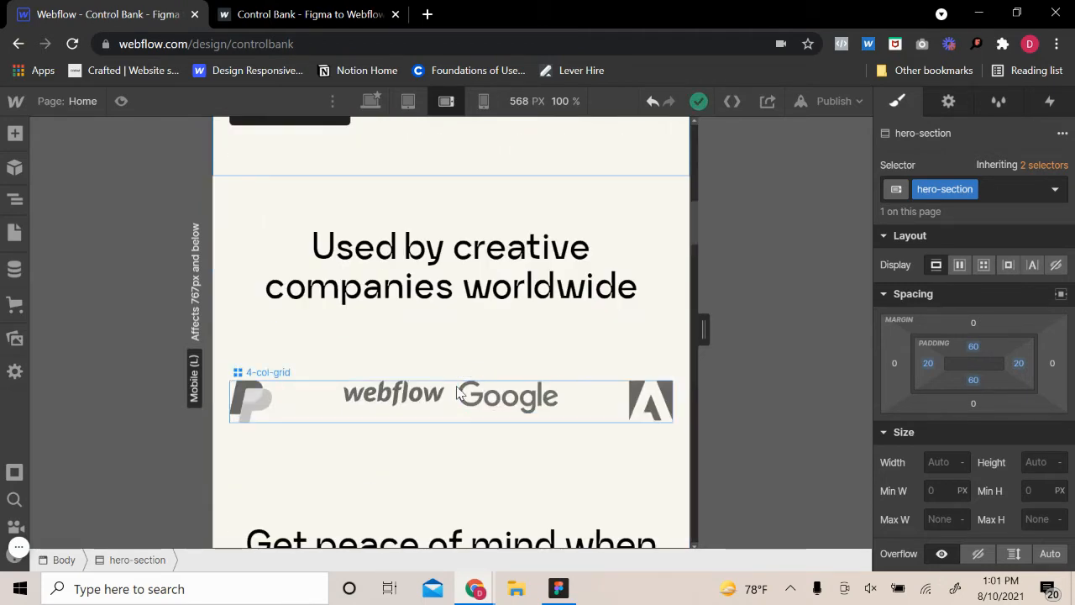
click(577, 207)
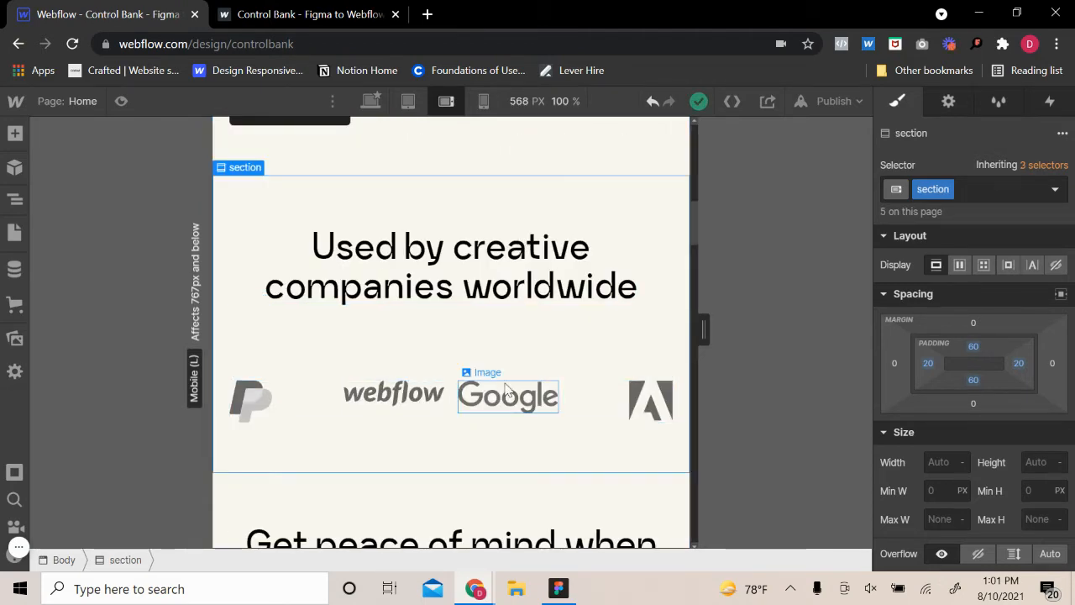
click(429, 277)
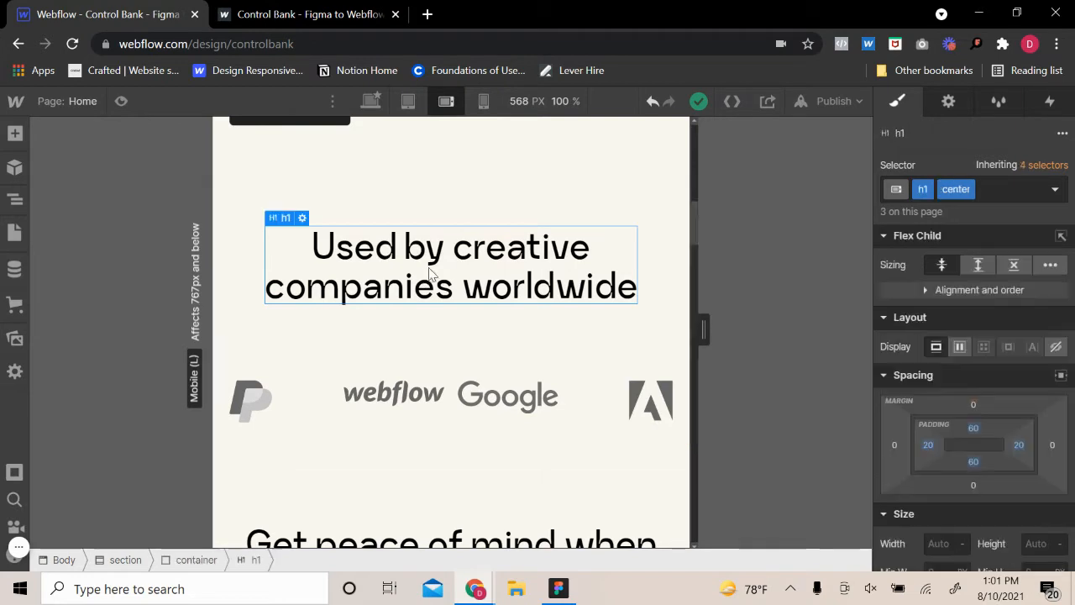
click(493, 201)
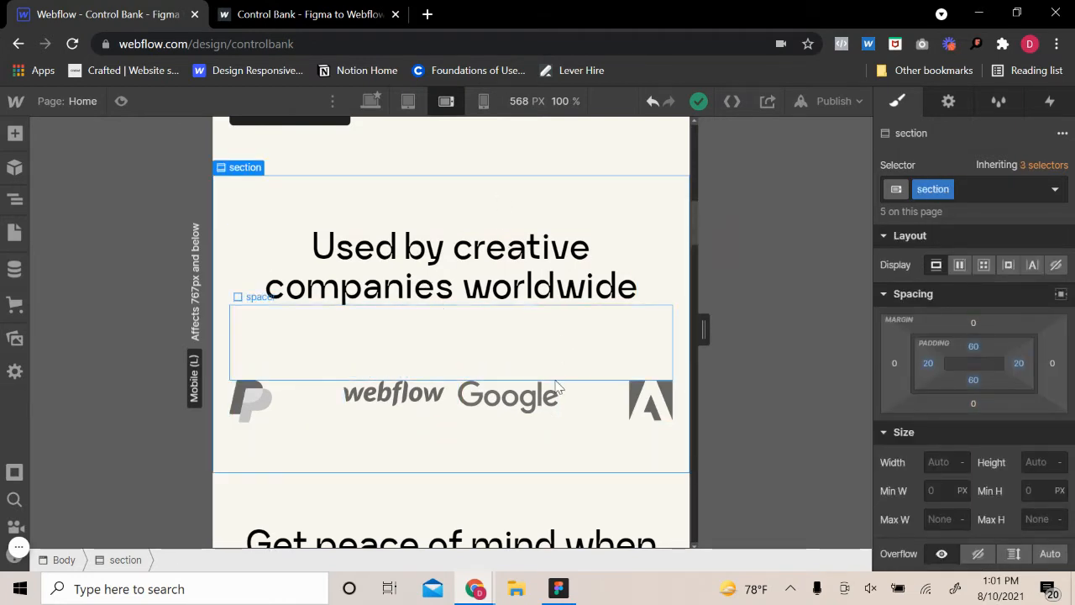
Apply the 60 combo class to the spacer below the "Used by creative companies worldwide" heading
click(524, 345)
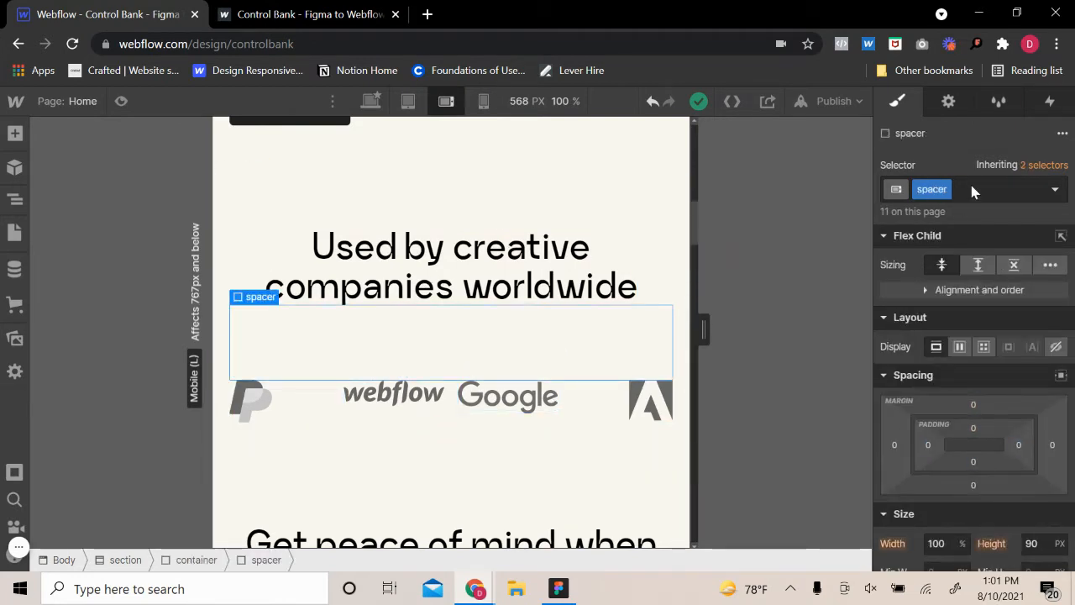
click(971, 189)
click(898, 326)
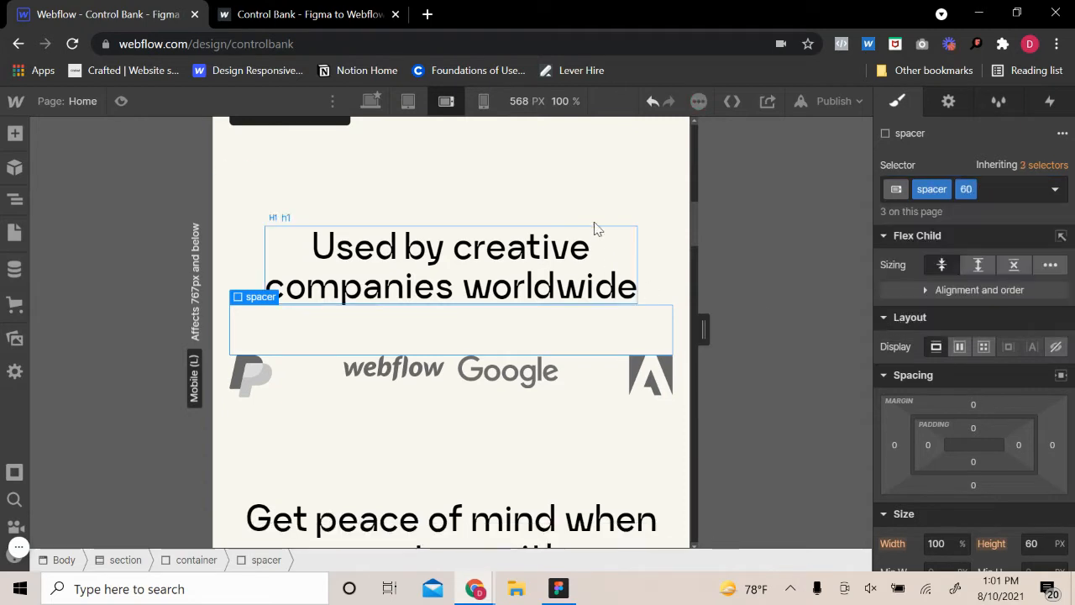
click(639, 227)
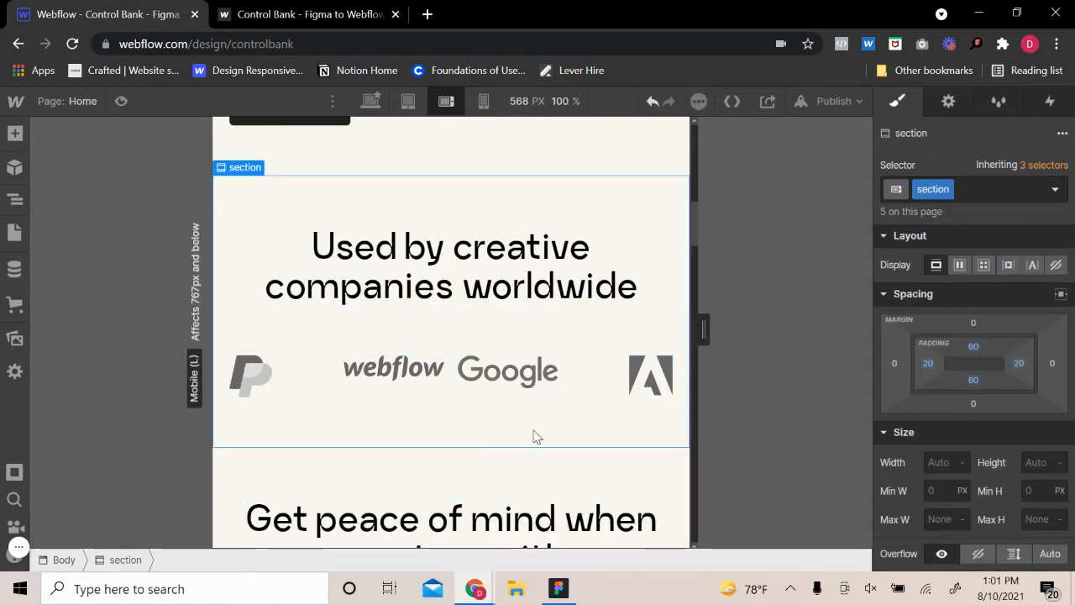
Rearrange the logo grid into two columns and two rows by removing two columns and adding a row
click(294, 382)
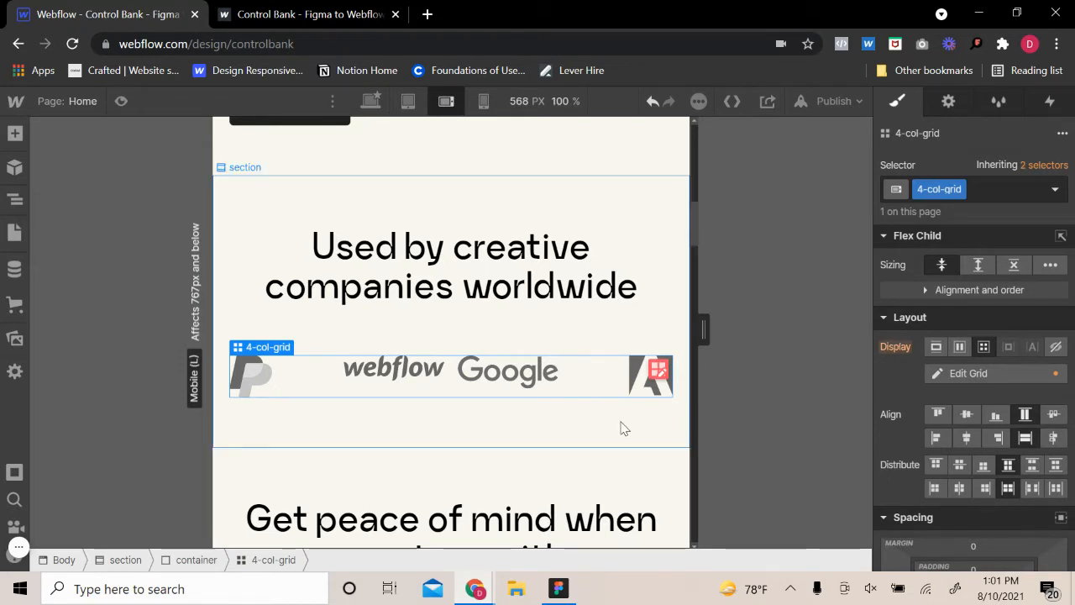
click(659, 370)
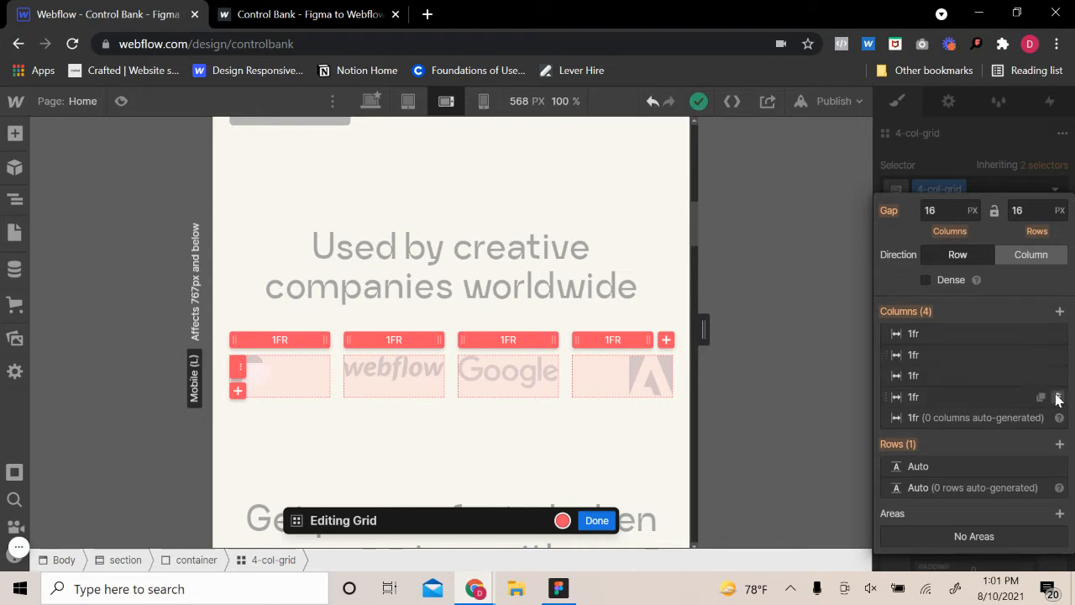
click(1057, 393)
click(1057, 388)
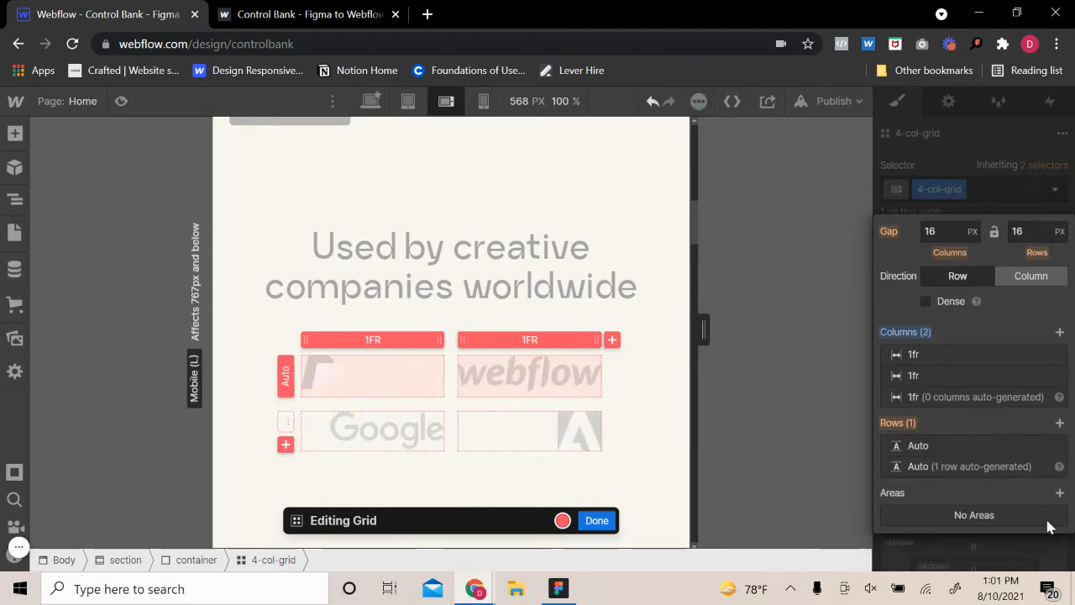
click(1059, 414)
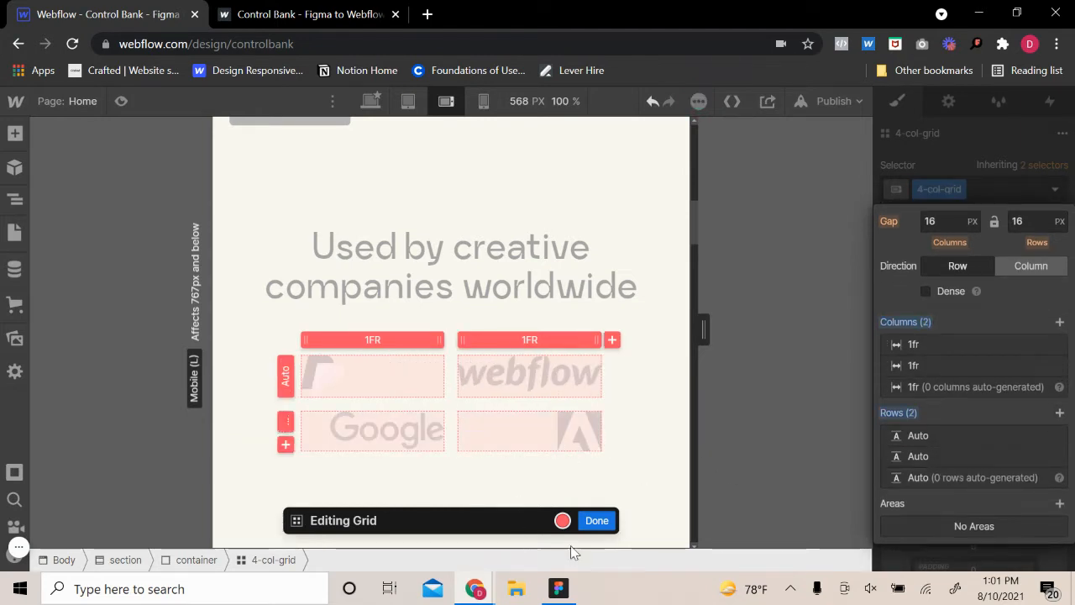
click(593, 521)
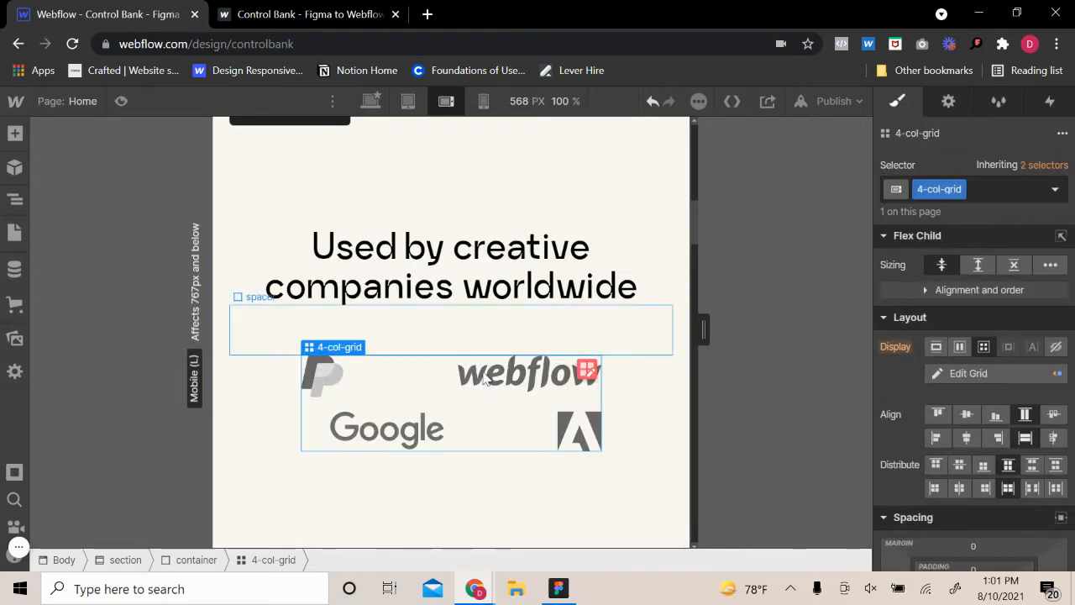
Add a new combo class named "space" to the PayPal logo's wrapper
click(328, 382)
click(405, 359)
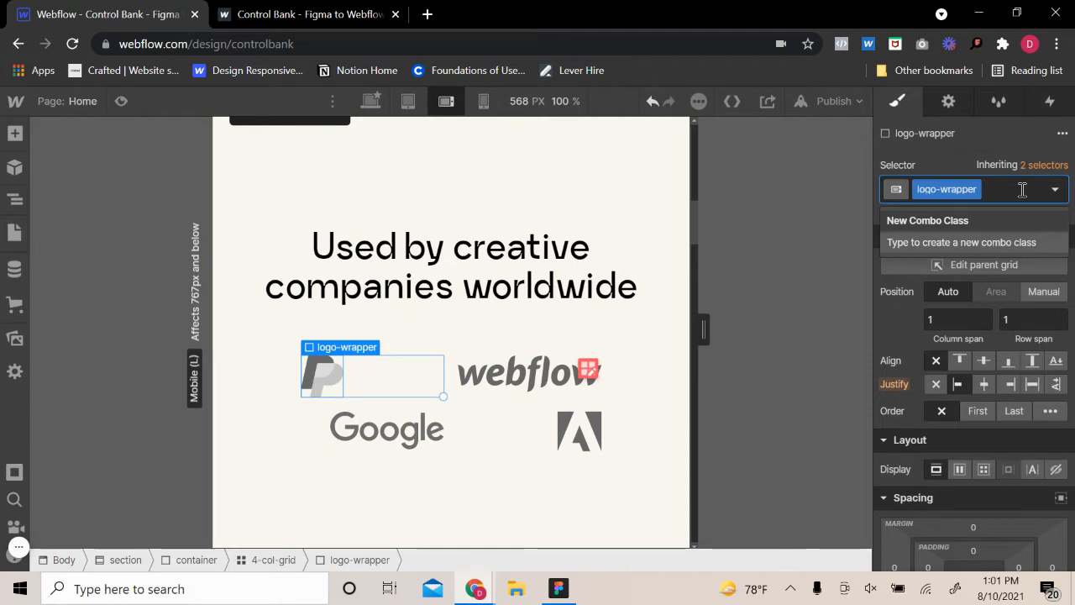
text(space)
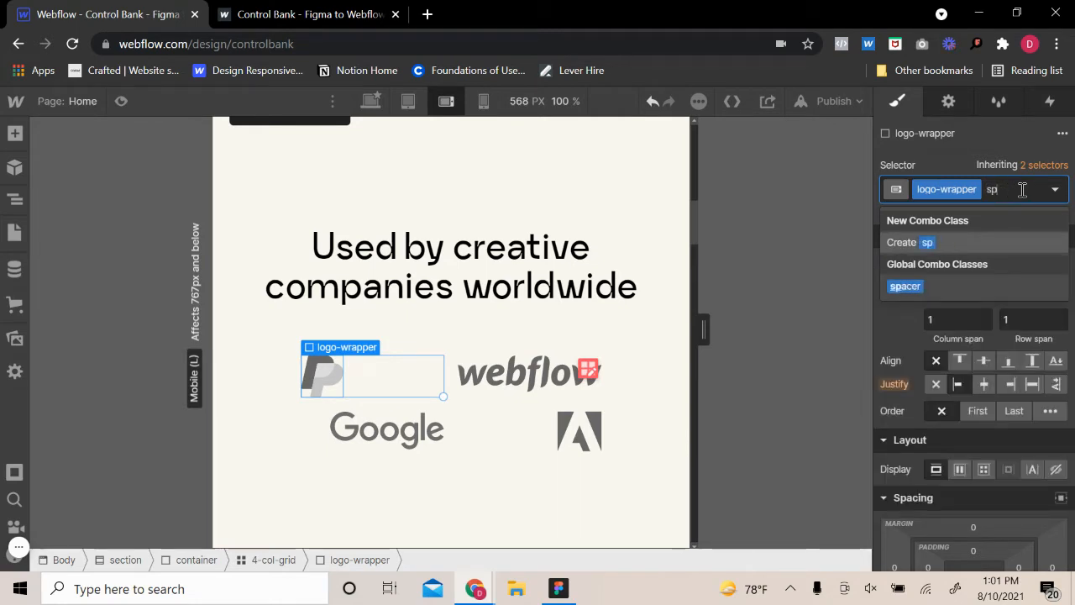
key(BackSpace)
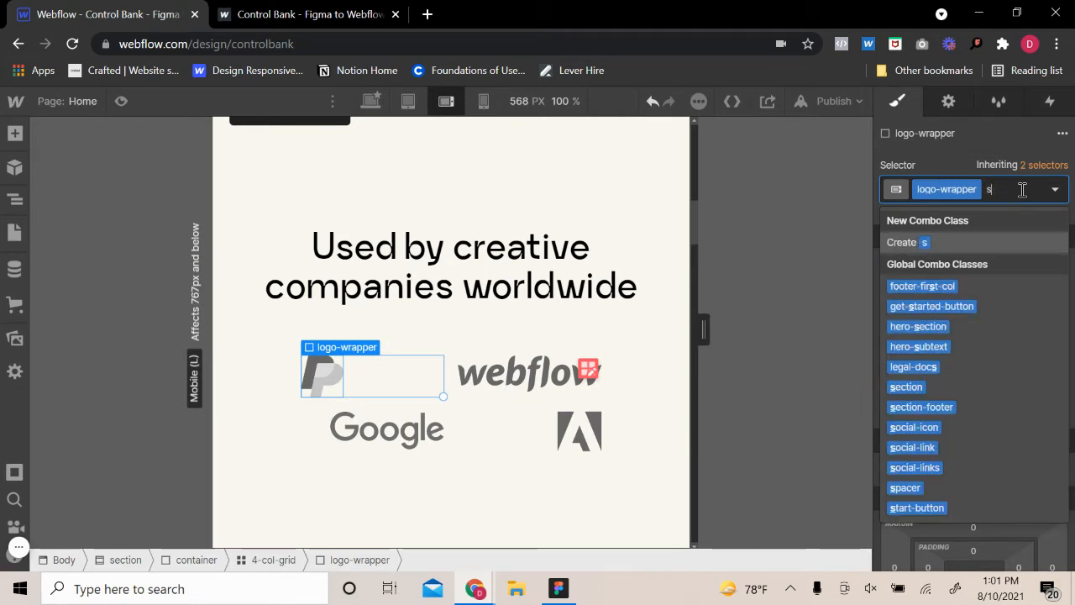
text(pace)
key(Return)
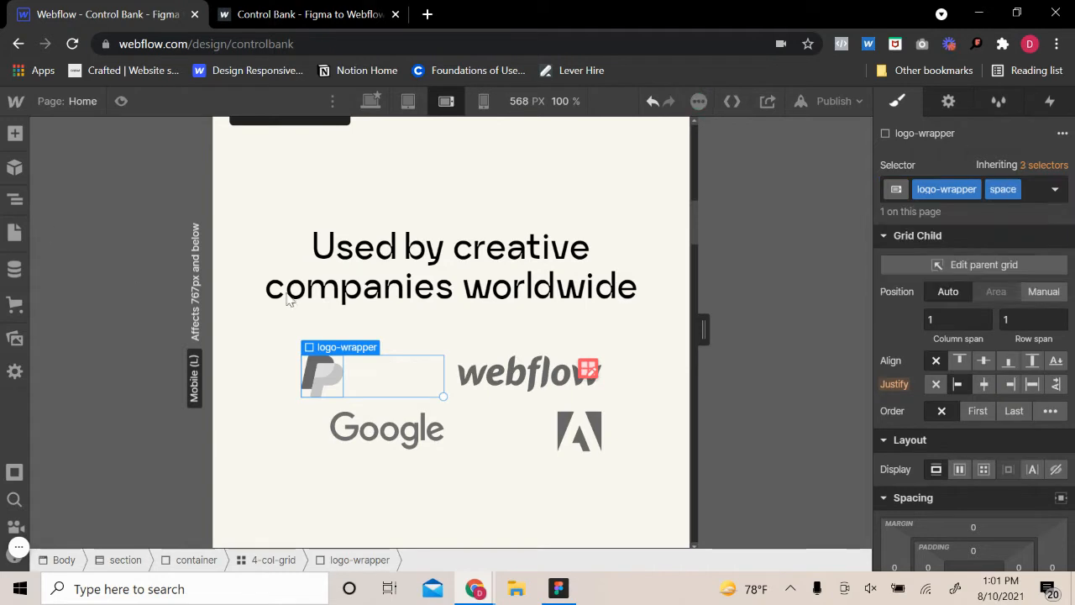
Apply the "space" combo class to the Adobe logo's wrapper as well
click(580, 431)
mouse_move(588, 403)
click(592, 384)
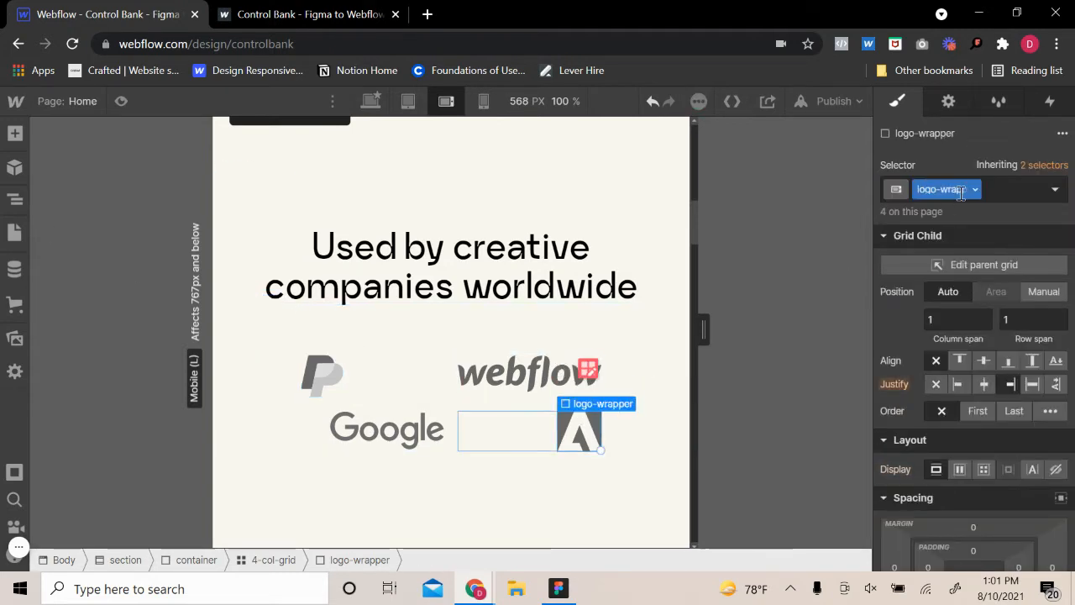
click(1006, 185)
text(space)
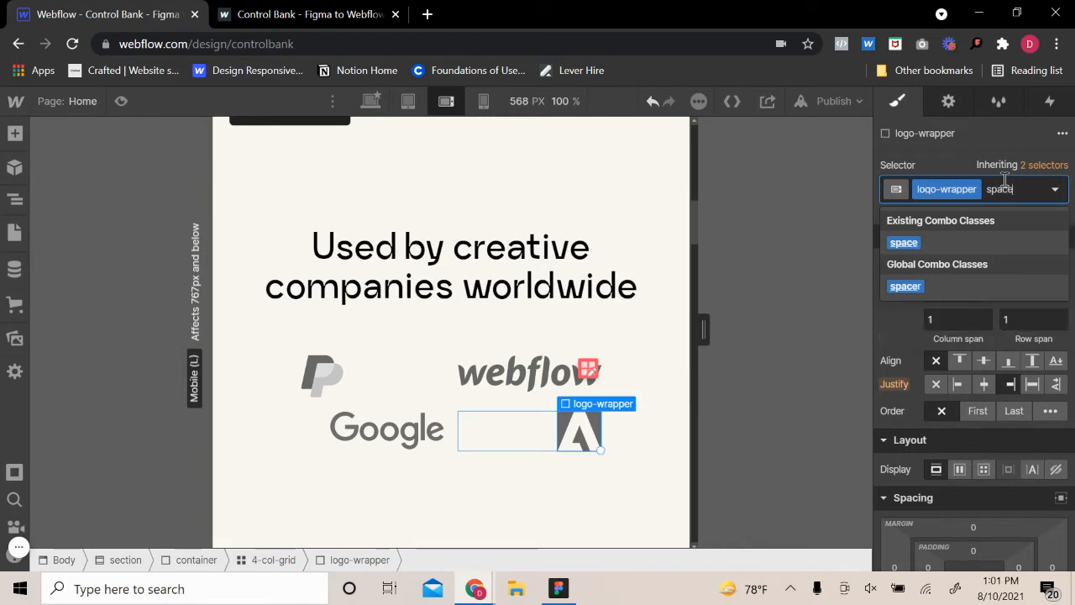
key(Return)
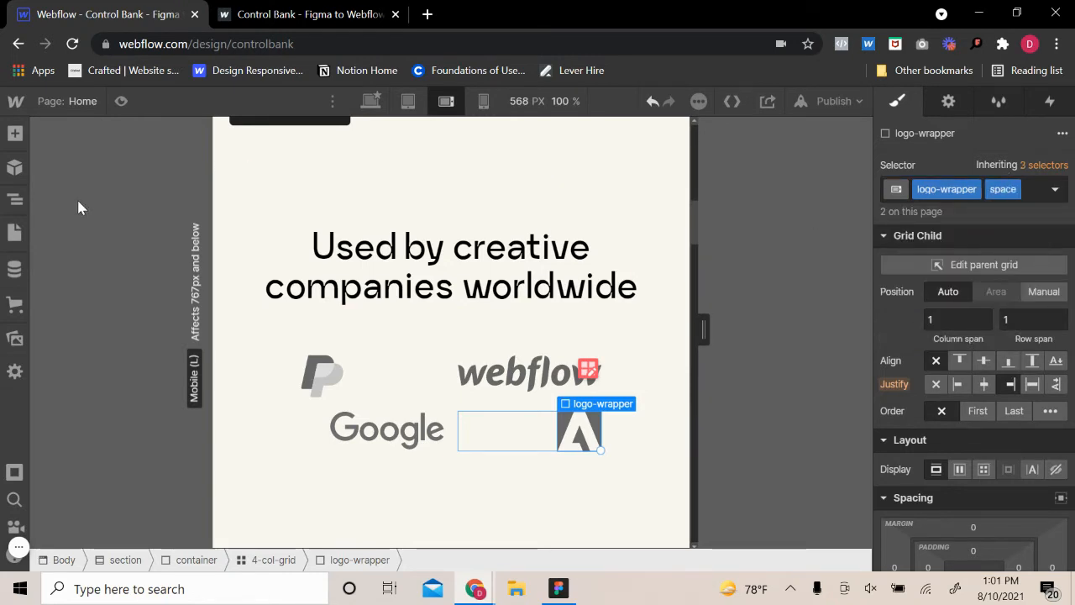
Give the shared logo-wrapper class a width of 33 VW through the Webflow logo's wrapper, and reduce it to 26 VW
click(330, 371)
click(339, 331)
click(510, 388)
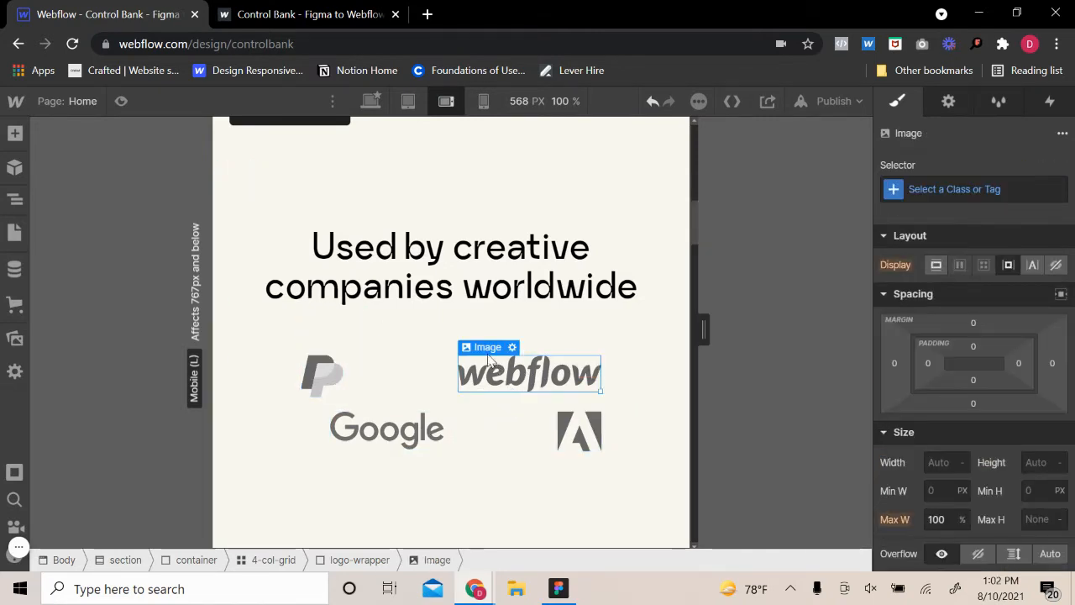
mouse_move(492, 347)
click(496, 329)
scroll(961, 442, down, 3)
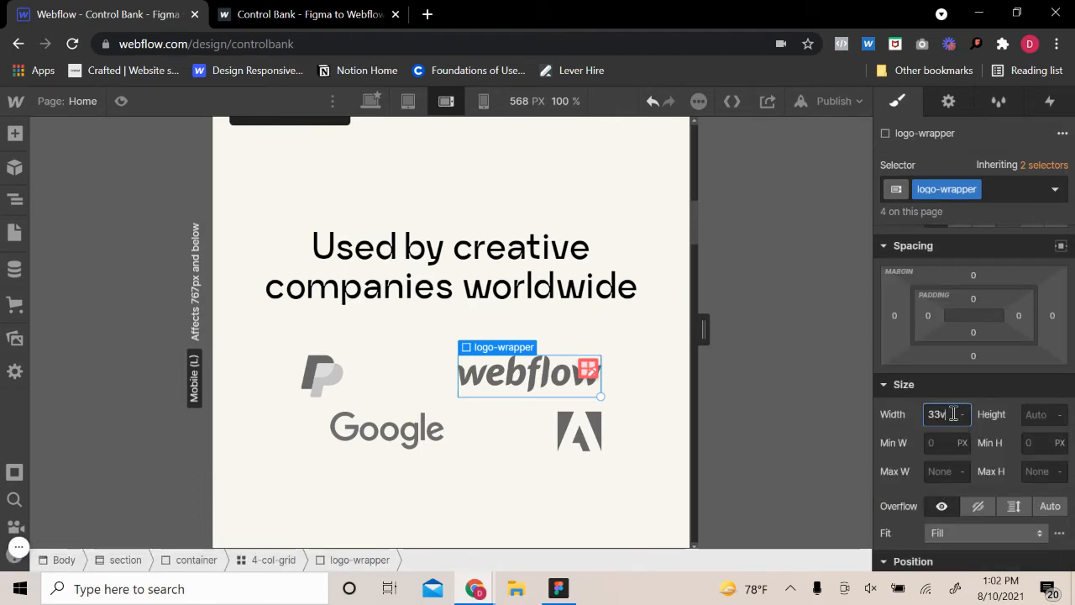
key(Return)
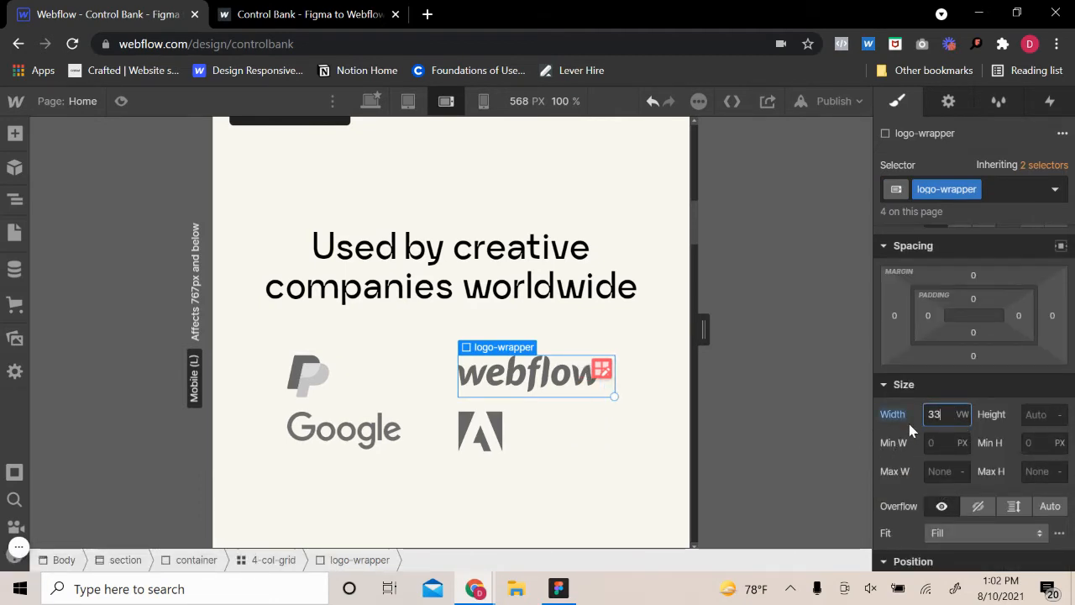
key(Down)
key(Down)
key(Down)
key(Down)
key(Down)
key(Down)
key(Down)
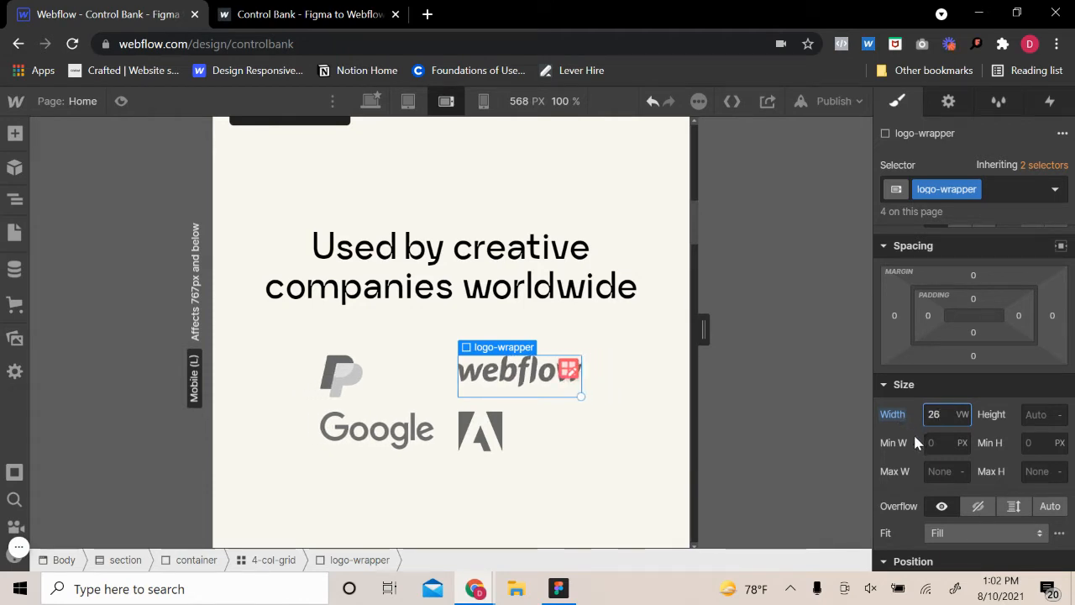
key(Up)
key(Down)
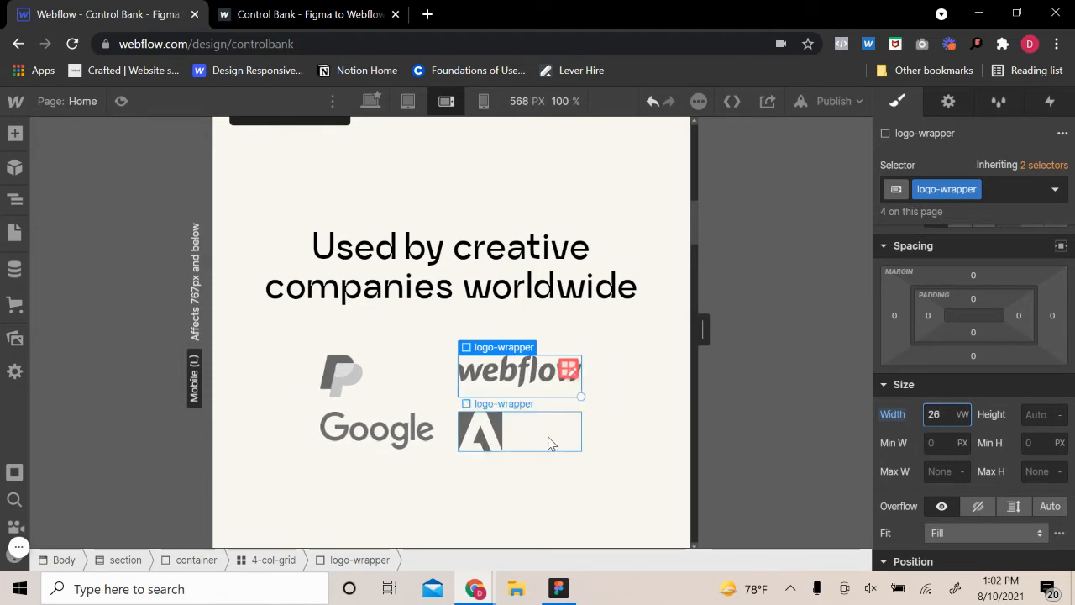
Justify the Adobe logo's wrapper to the end of its grid cell
click(550, 442)
scroll(990, 386, up, 3)
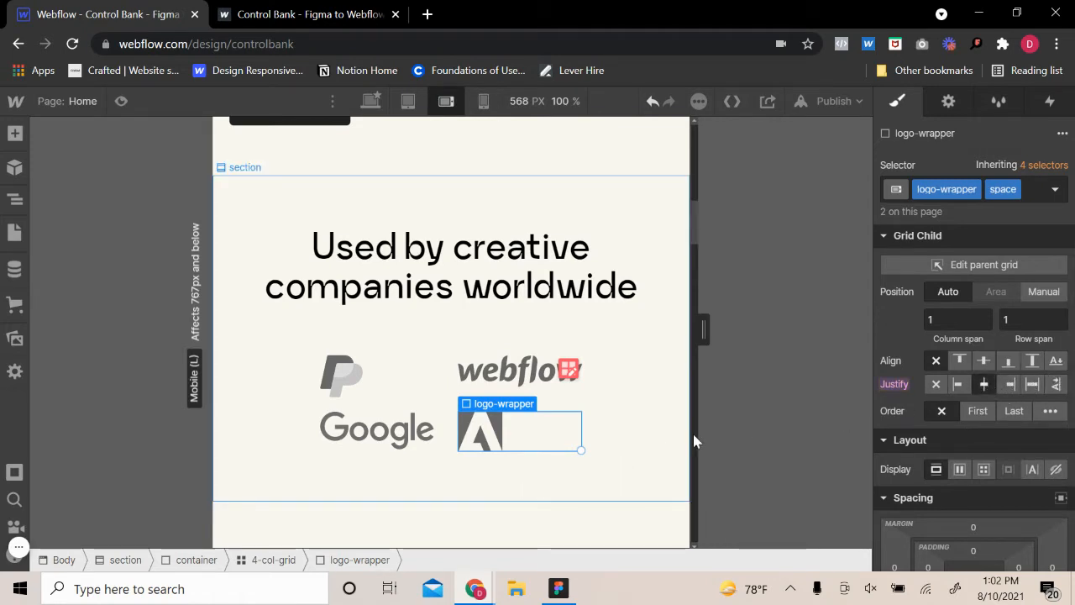
click(1009, 384)
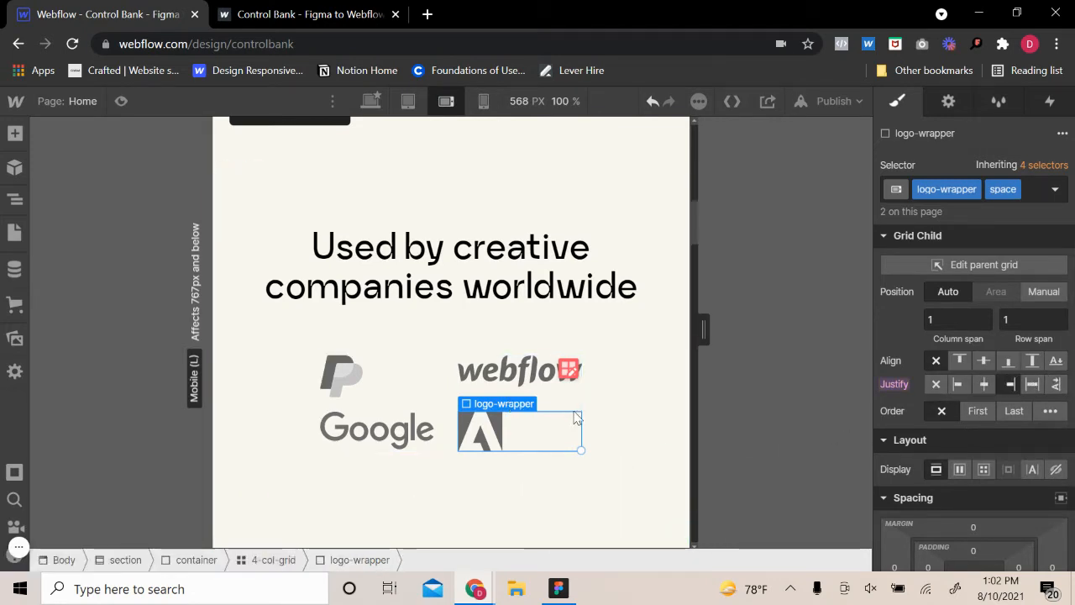
Set the width of the 4-col-grid holding the logos to 80%
click(561, 384)
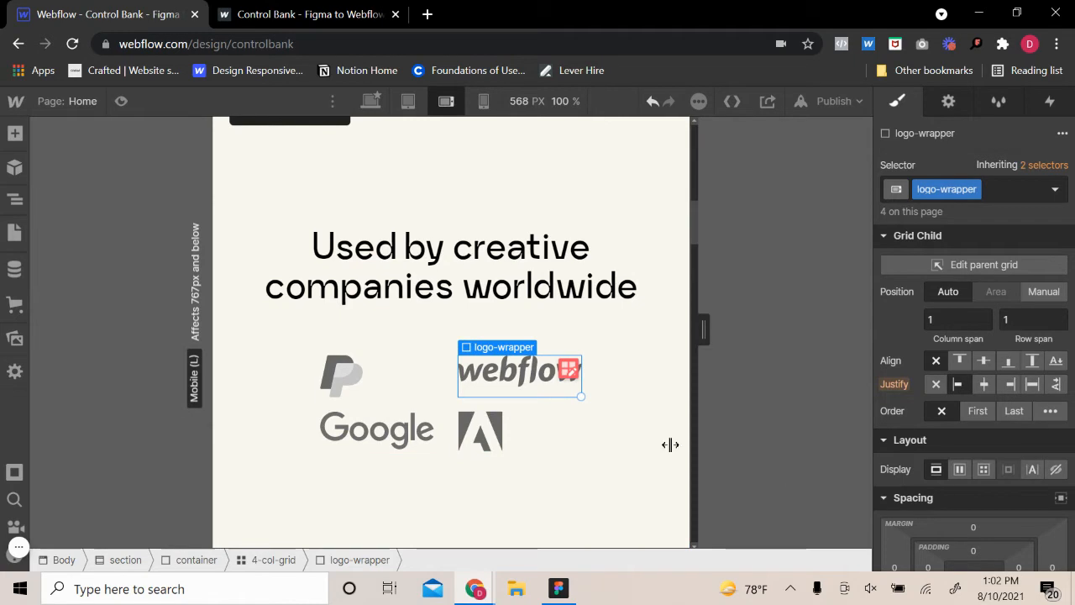
click(449, 407)
scroll(975, 468, down, 3)
click(941, 434)
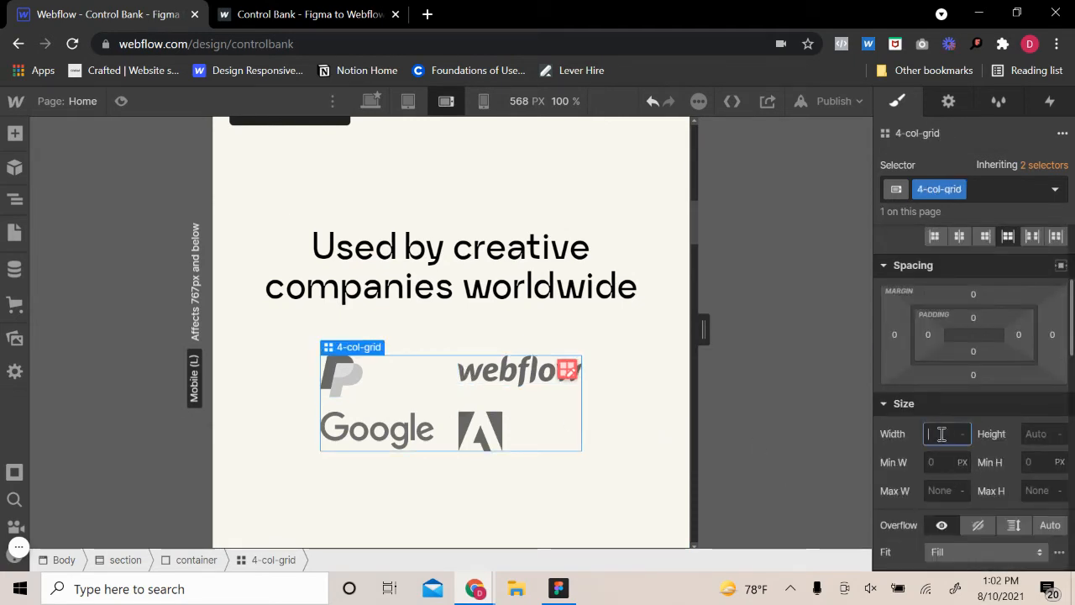
text(80)
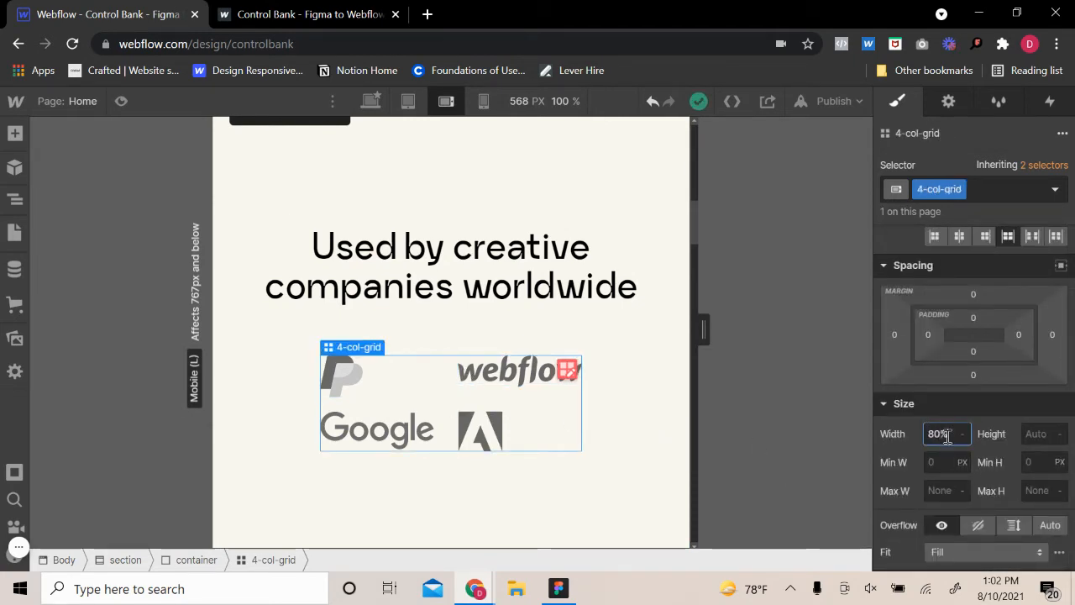
key(Return)
Check the Adobe logo wrapper's end justification and the logo grid's column and row settings
click(567, 447)
scroll(948, 412, up, 3)
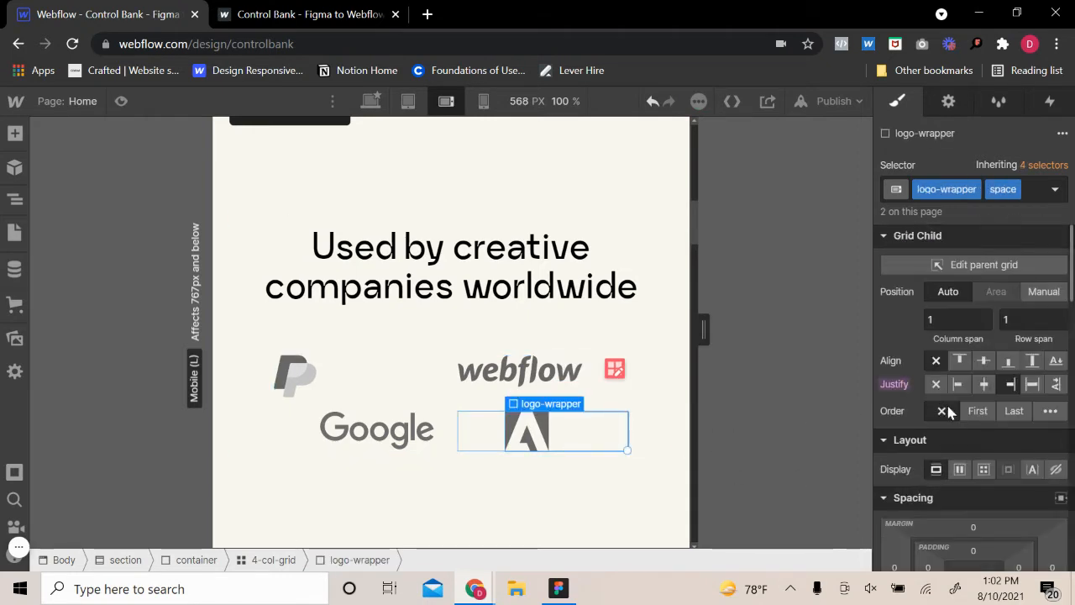
click(1009, 384)
click(614, 369)
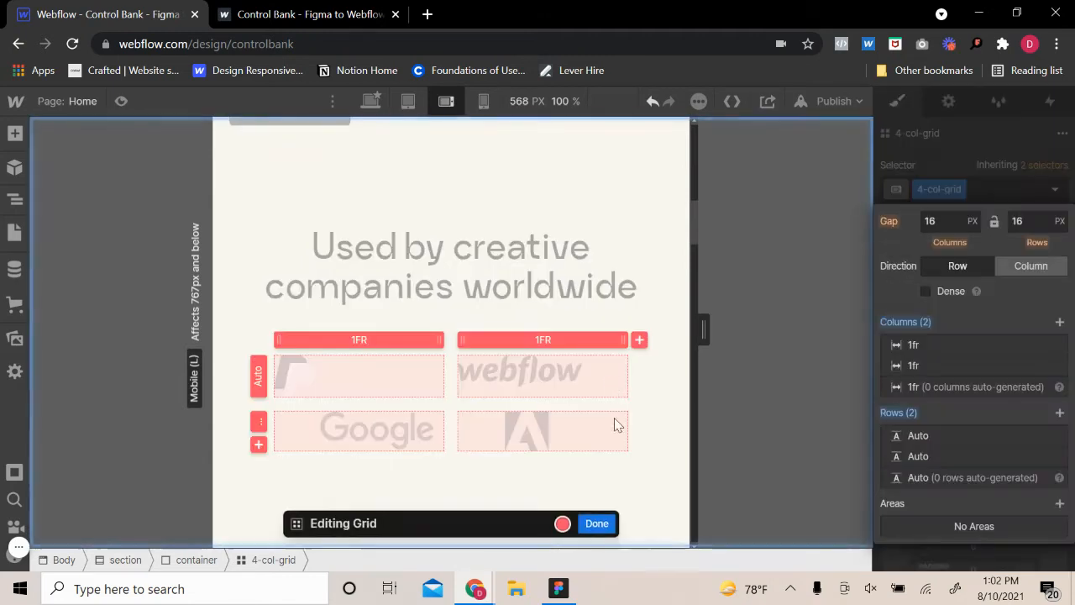
click(596, 520)
Try center justification on the PayPal logo's wrapper and set it to end instead
click(343, 382)
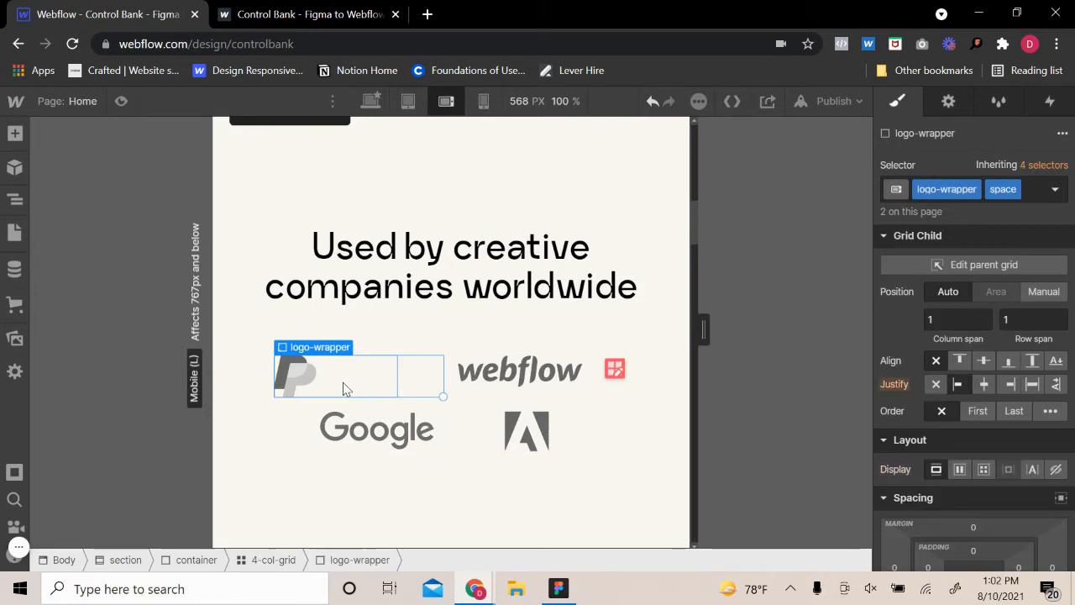
click(982, 384)
click(1013, 385)
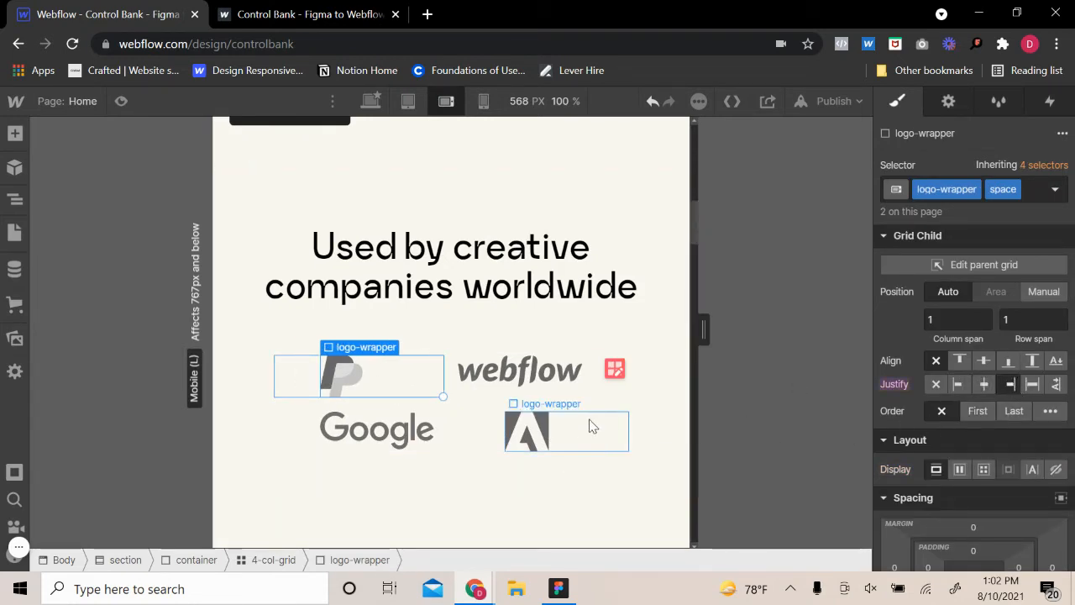
Widen the logo grid to 93% and check the spacing against the heading and the following section
click(480, 435)
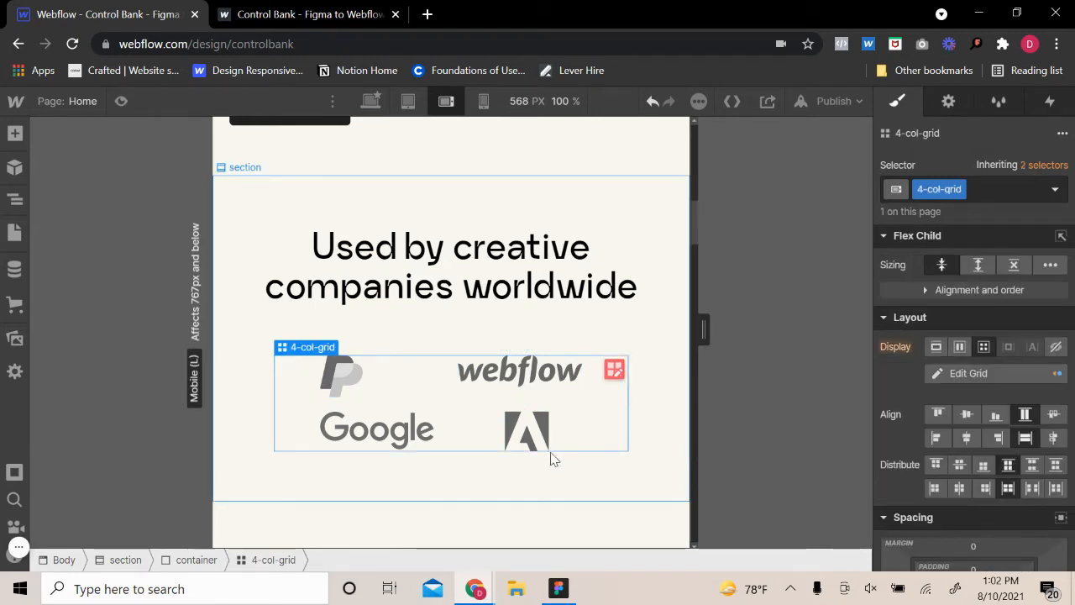
scroll(972, 467, down, 3)
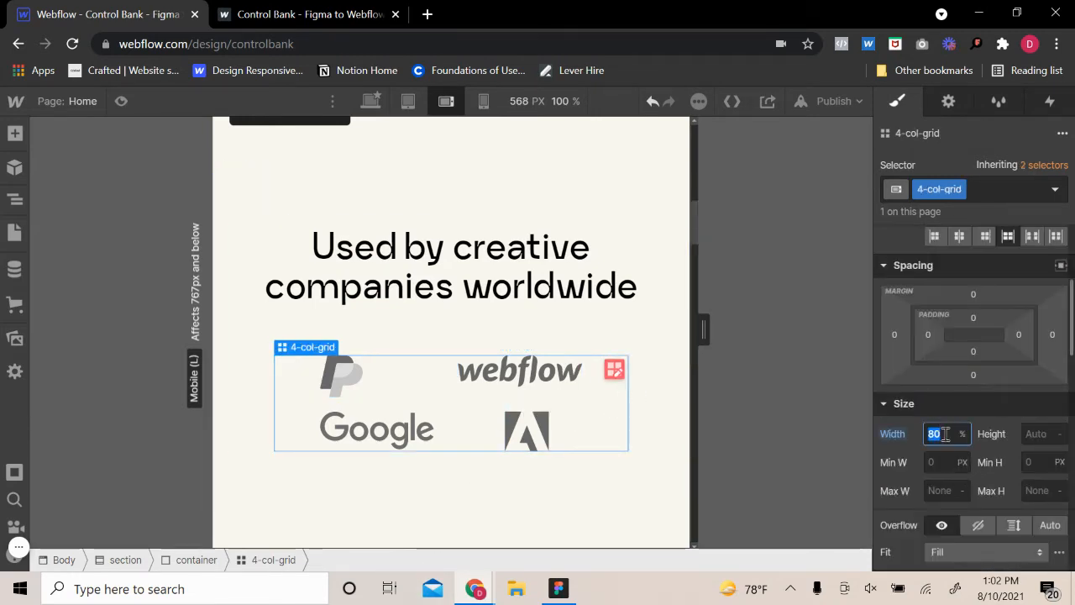
drag(954, 433, 954, 433)
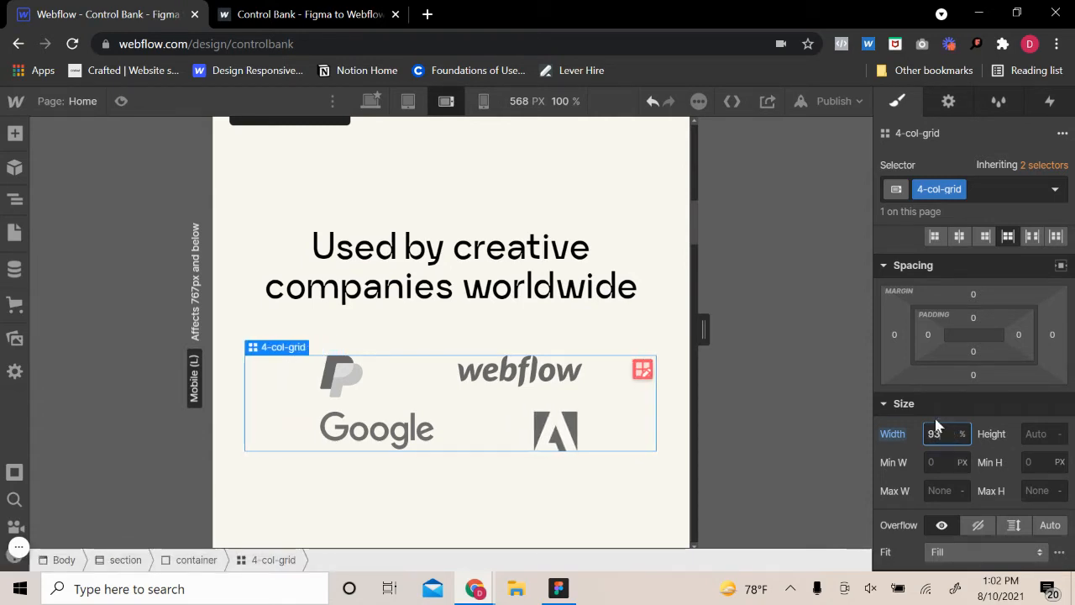
click(676, 309)
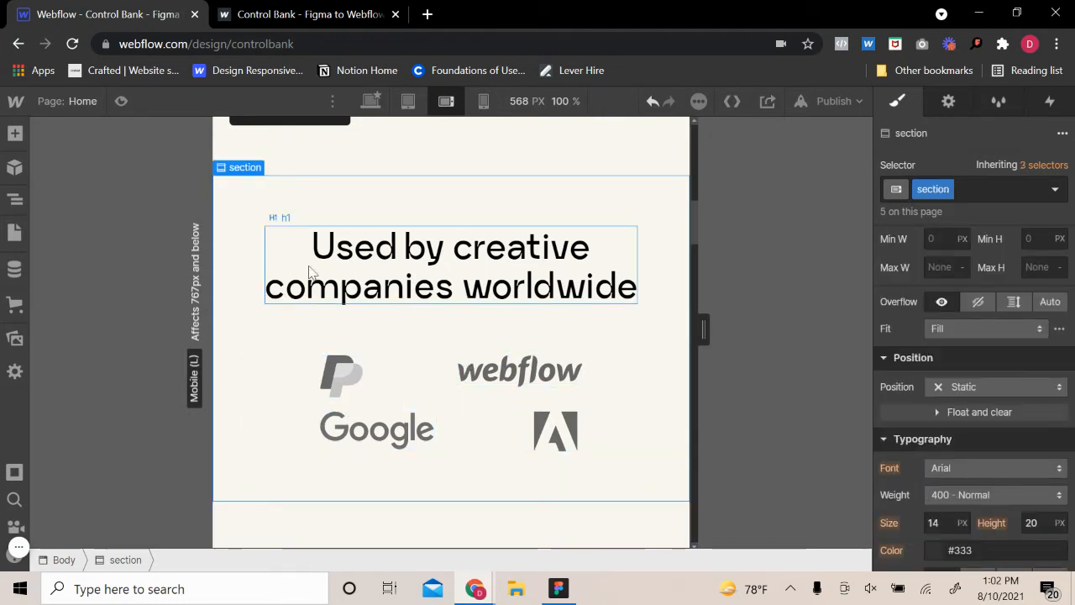
scroll(345, 393, down, 3)
scroll(365, 399, up, 2)
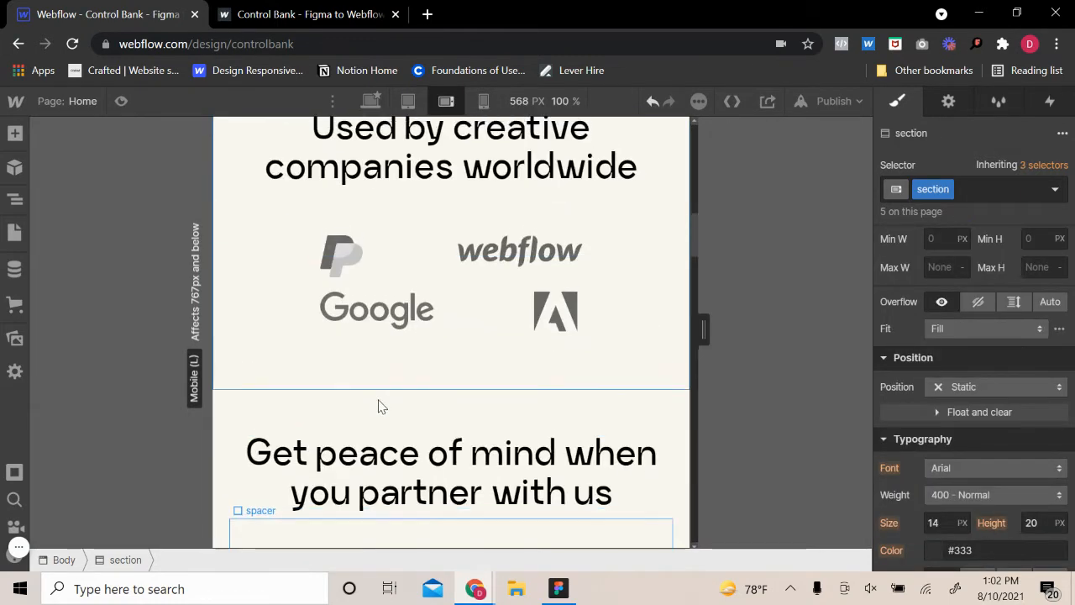
Switch the 2-col-grid under the "Get peace of mind" heading to a vertical flex layout with reversed direction
scroll(385, 424, down, 2)
scroll(386, 426, up, 4)
scroll(386, 427, down, 4)
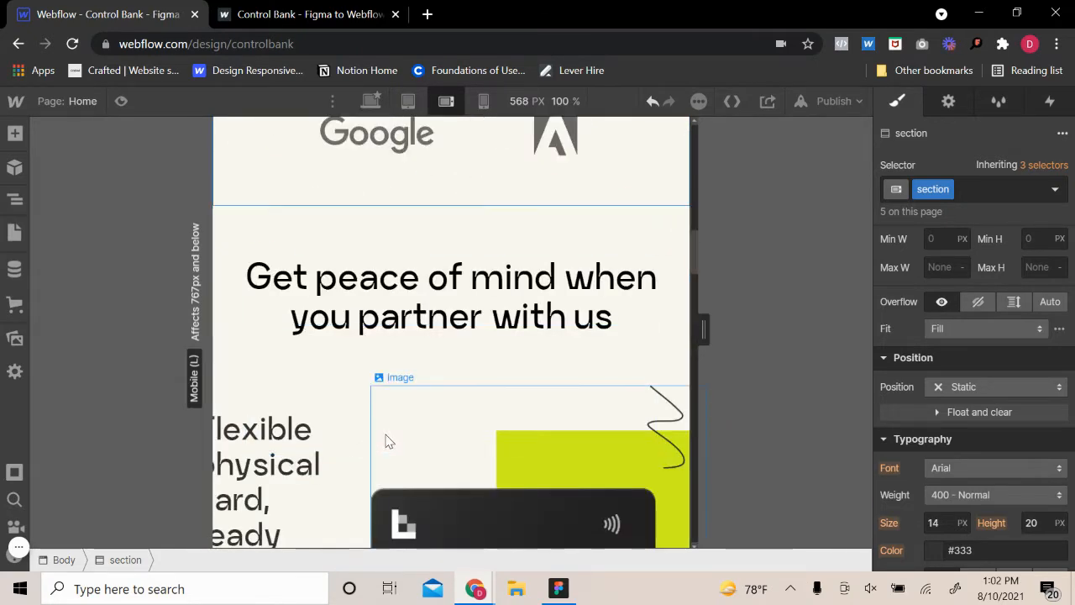
scroll(1003, 365, up, 3)
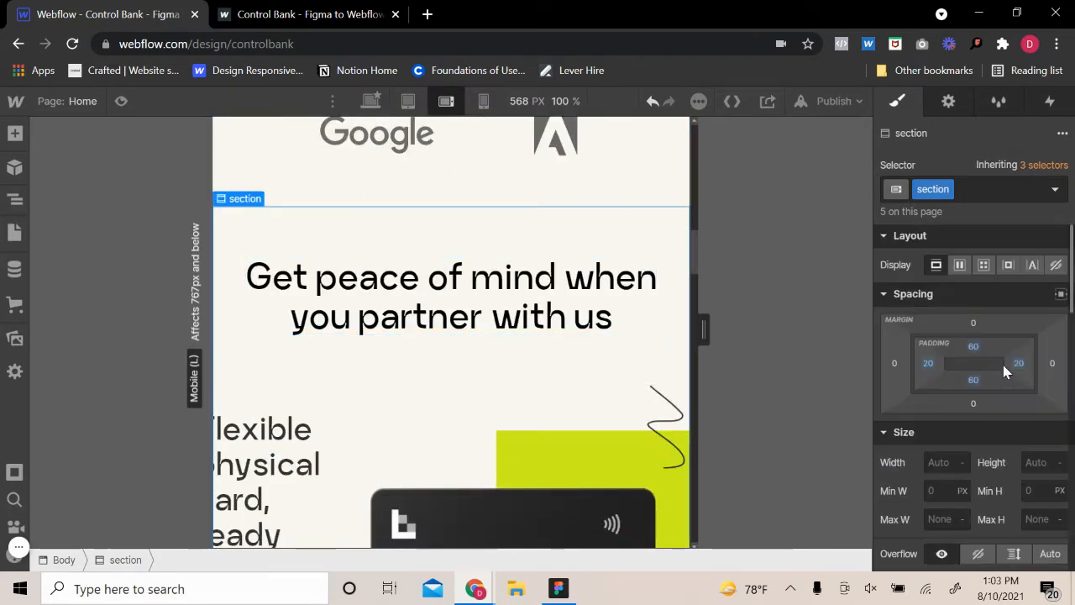
scroll(473, 421, down, 2)
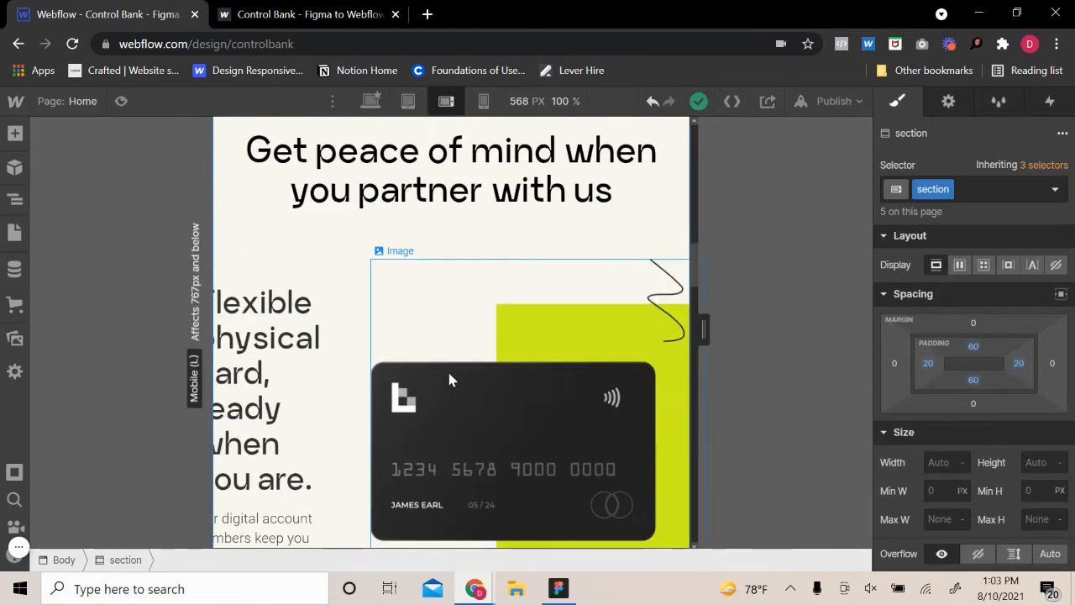
click(373, 336)
click(961, 347)
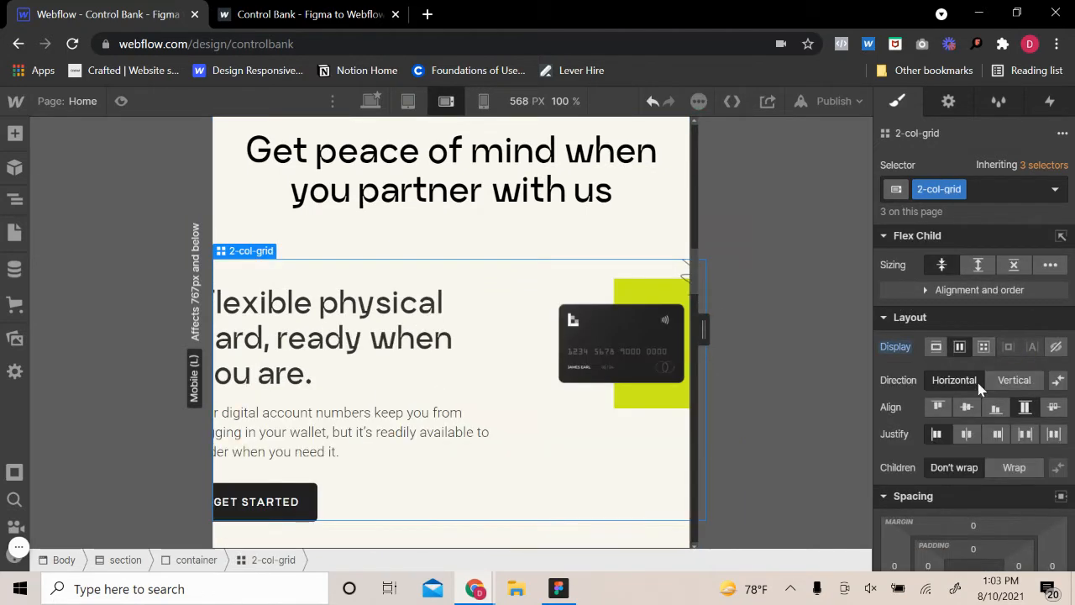
click(1016, 379)
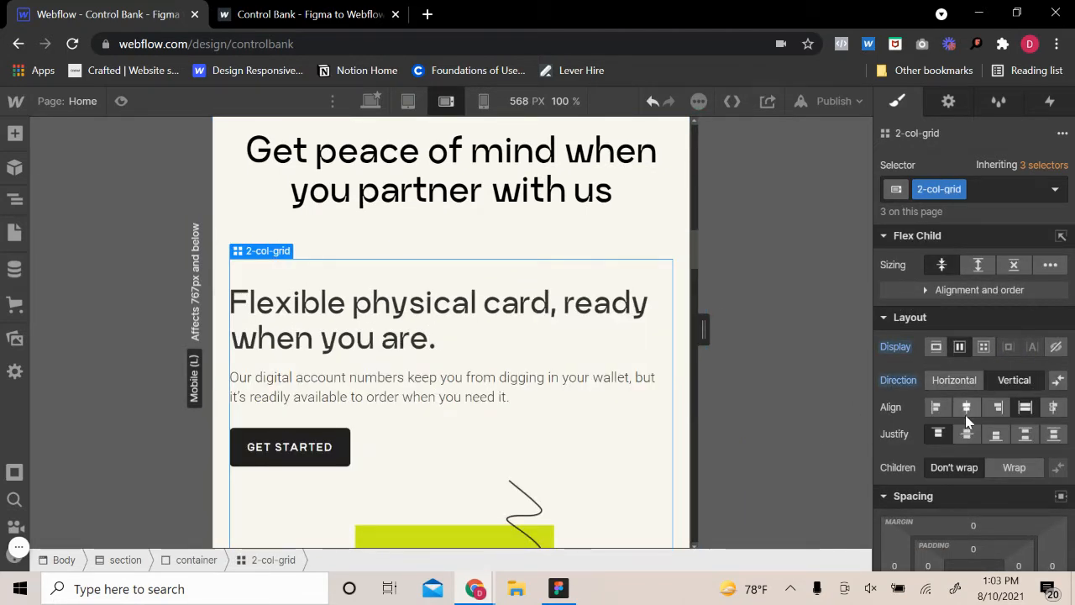
click(1057, 379)
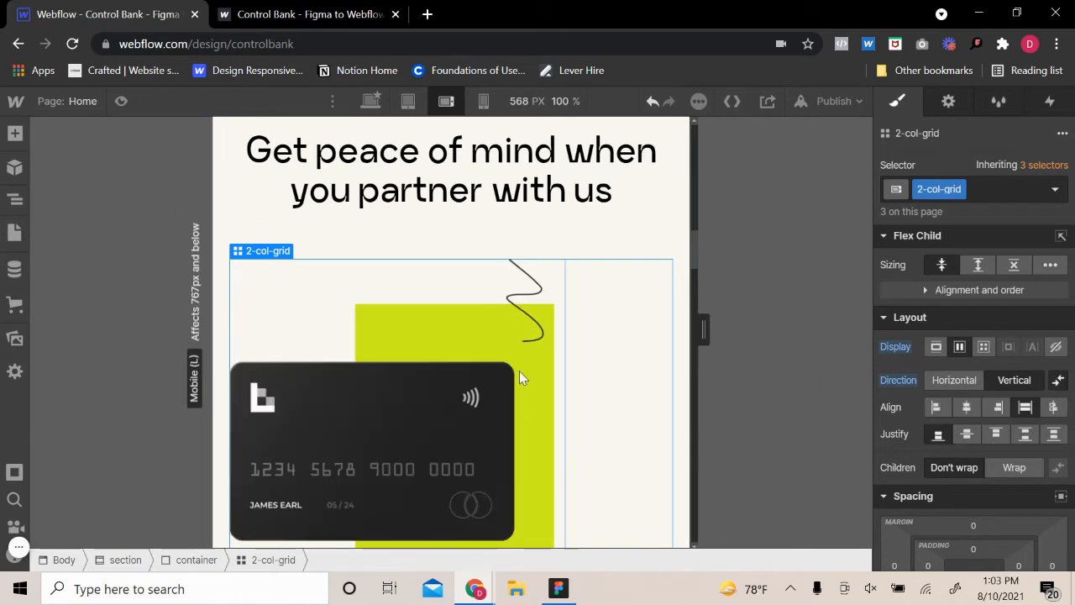
Center-align the children of the 2-col-grid holding the card image
scroll(519, 378, down, 3)
scroll(600, 300, up, 3)
click(436, 355)
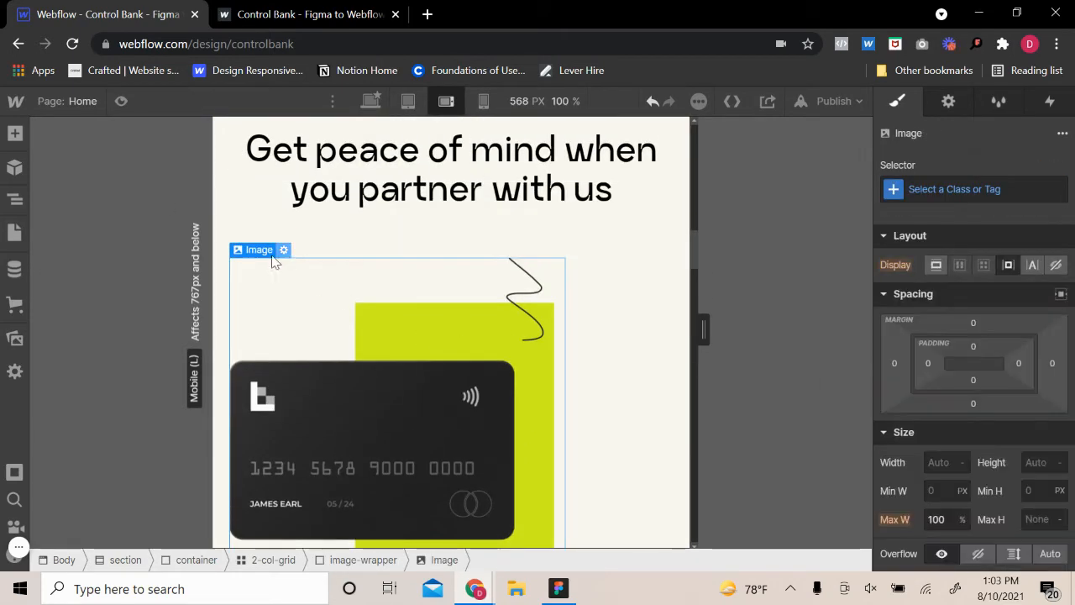
mouse_move(267, 250)
click(273, 230)
scroll(991, 379, down, 3)
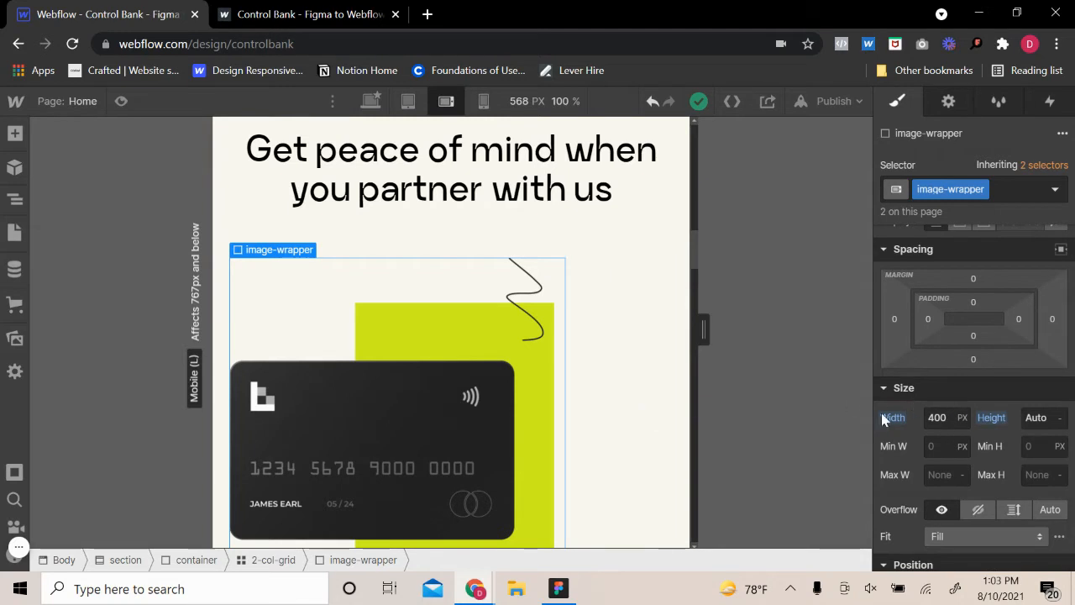
click(636, 377)
click(974, 287)
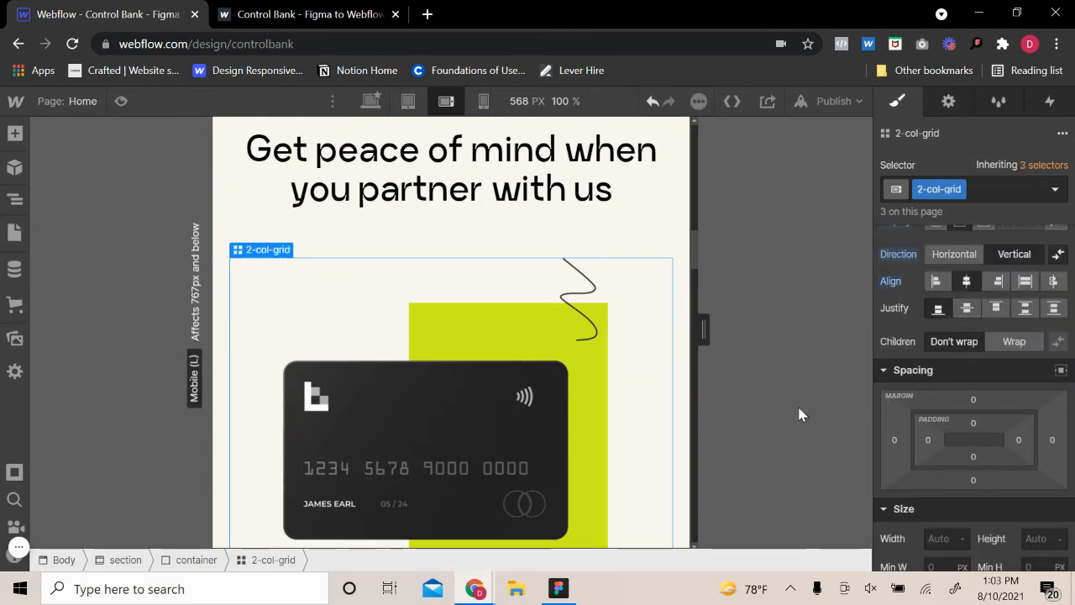
Set the width of the team-wrapper in the following 2-col-grid to 100%
scroll(603, 353, down, 8)
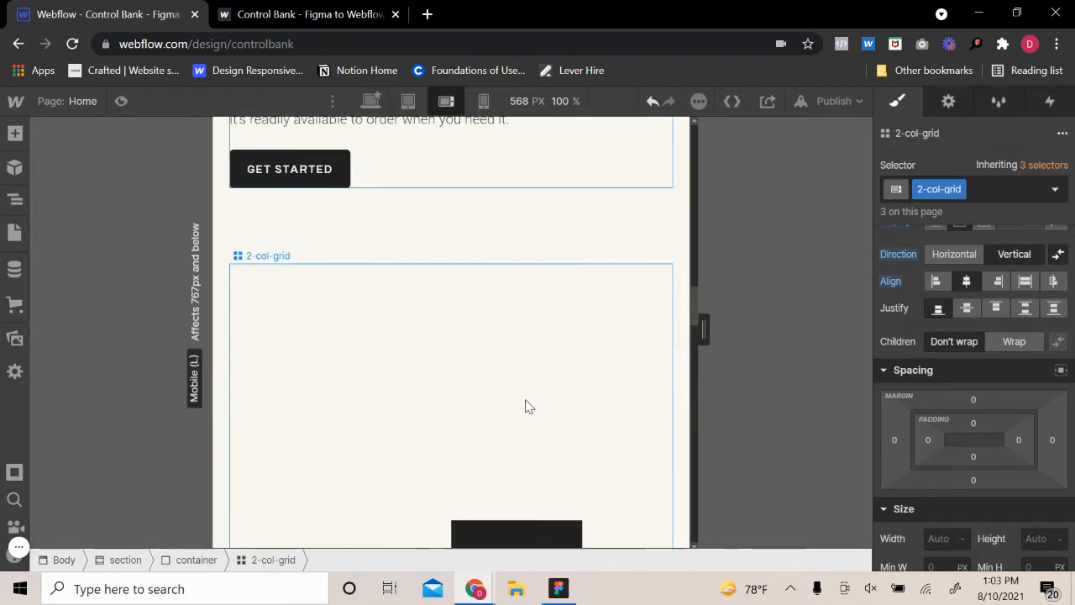
scroll(470, 353, down, 4)
scroll(494, 455, up, 2)
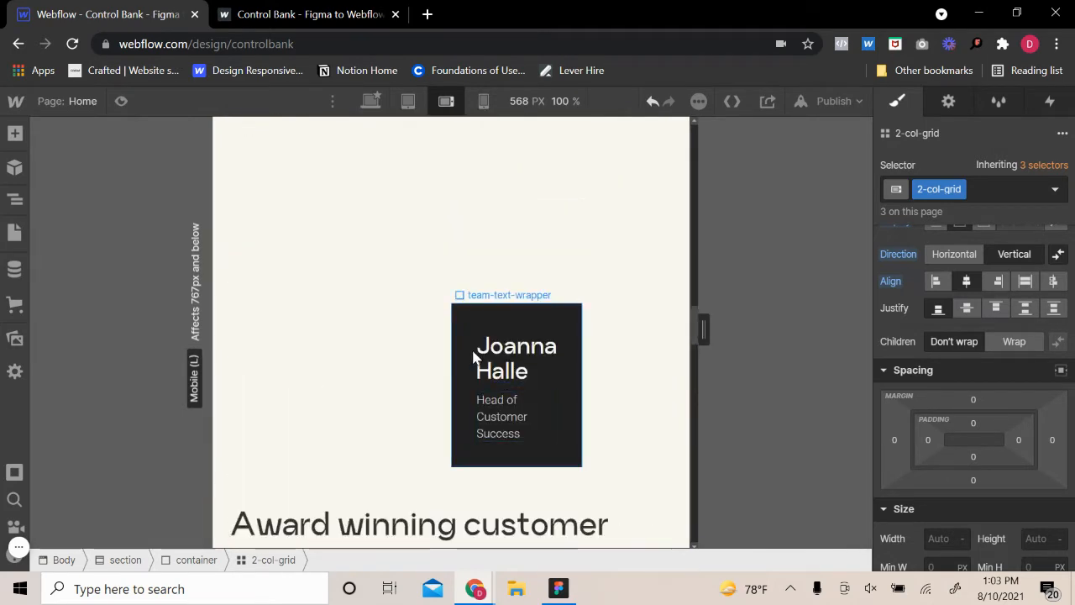
click(478, 323)
mouse_move(496, 294)
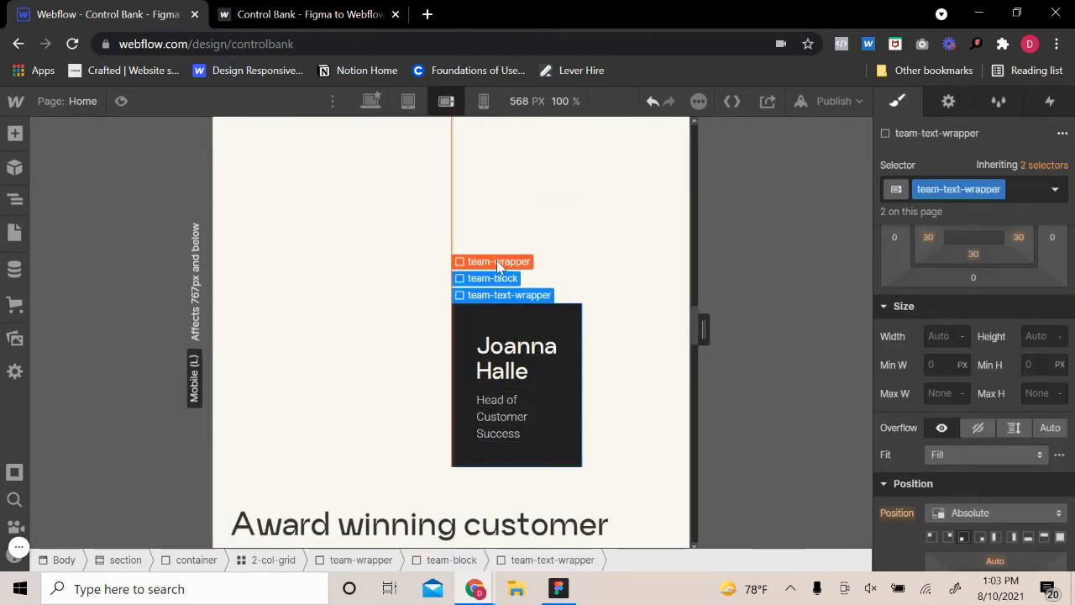
click(496, 262)
scroll(474, 294, up, 3)
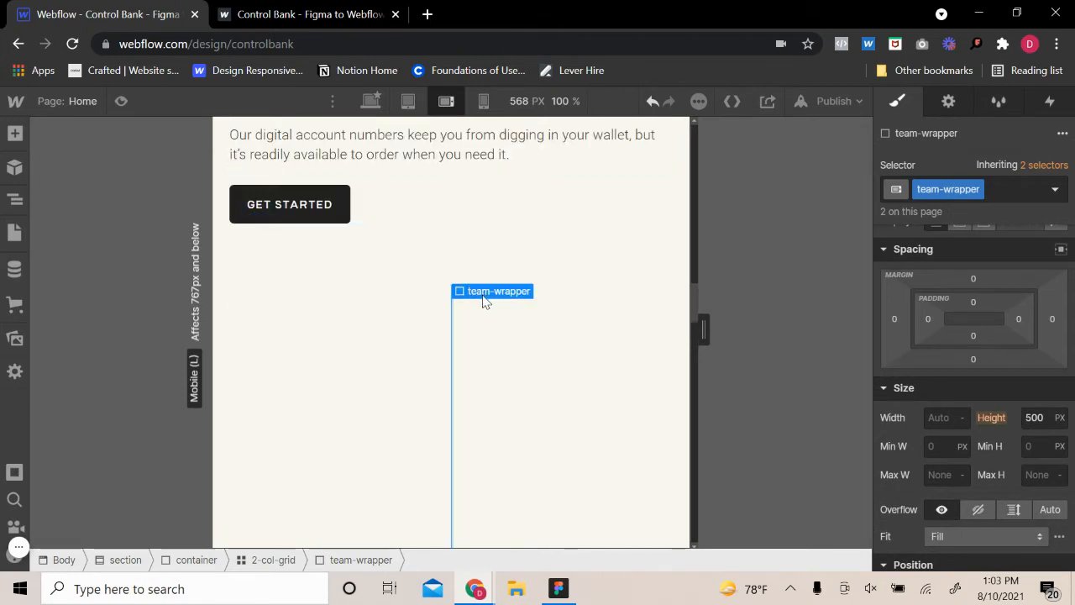
mouse_move(483, 298)
key(Return)
scroll(453, 453, down, 10)
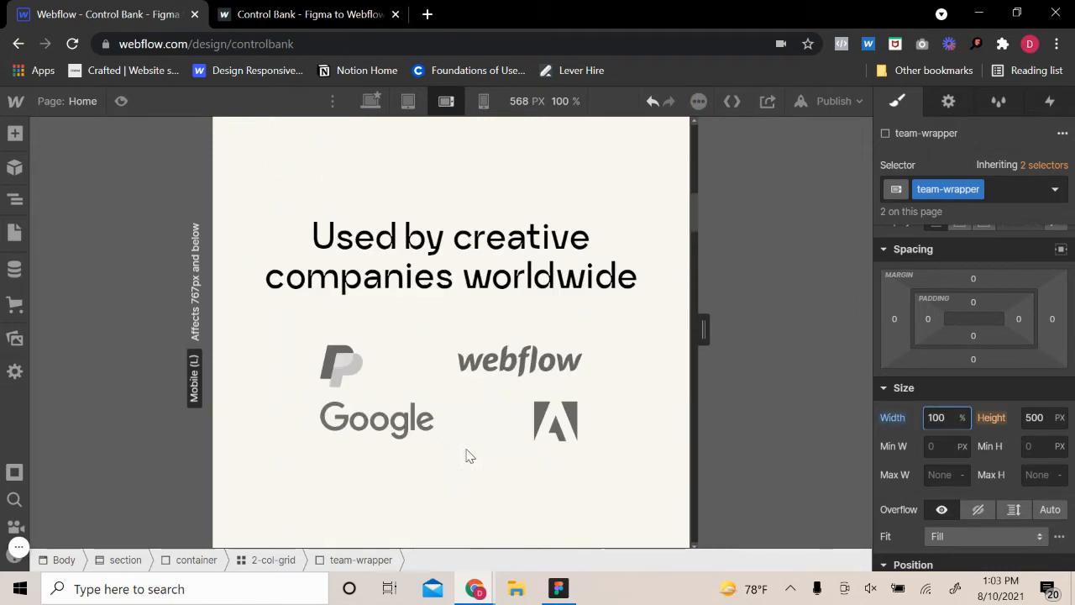
Check the card image-wrapper's size settings and the spacing of the sections from the hero down to the card
click(426, 476)
mouse_move(307, 410)
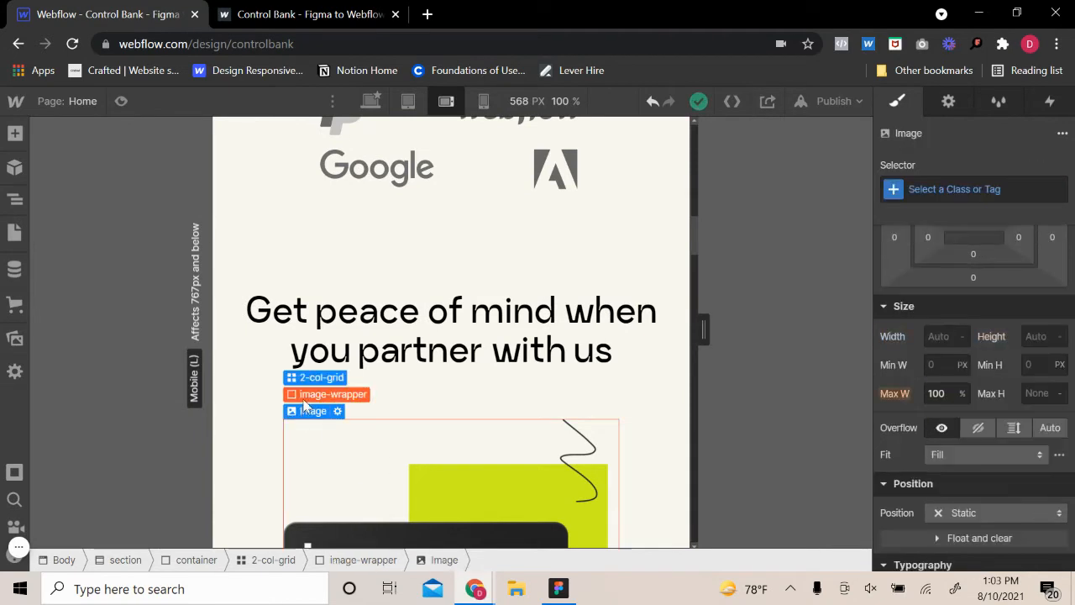
click(324, 391)
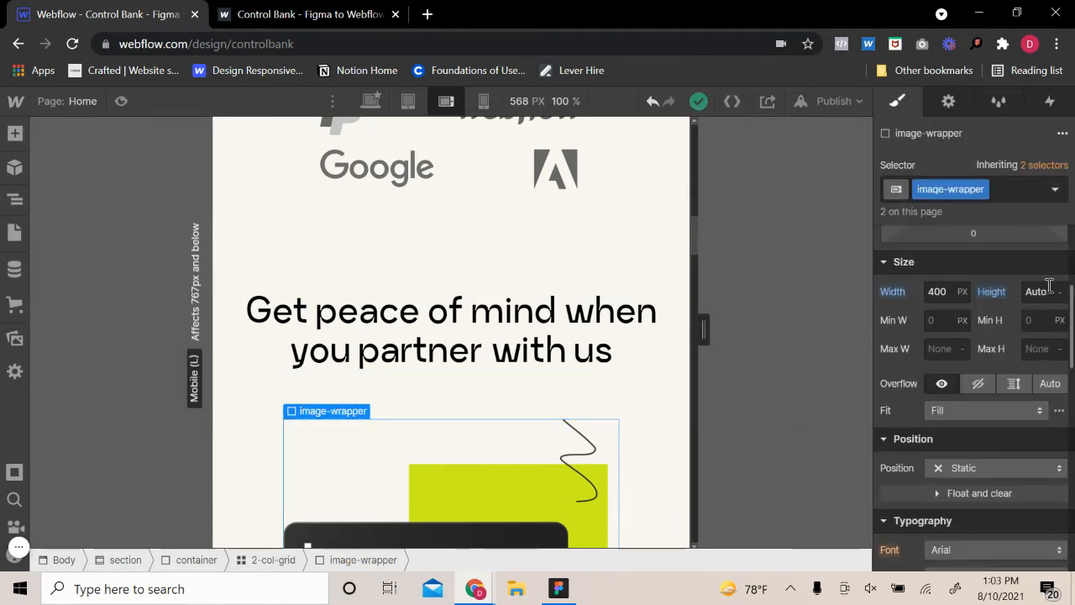
scroll(734, 429, up, 9)
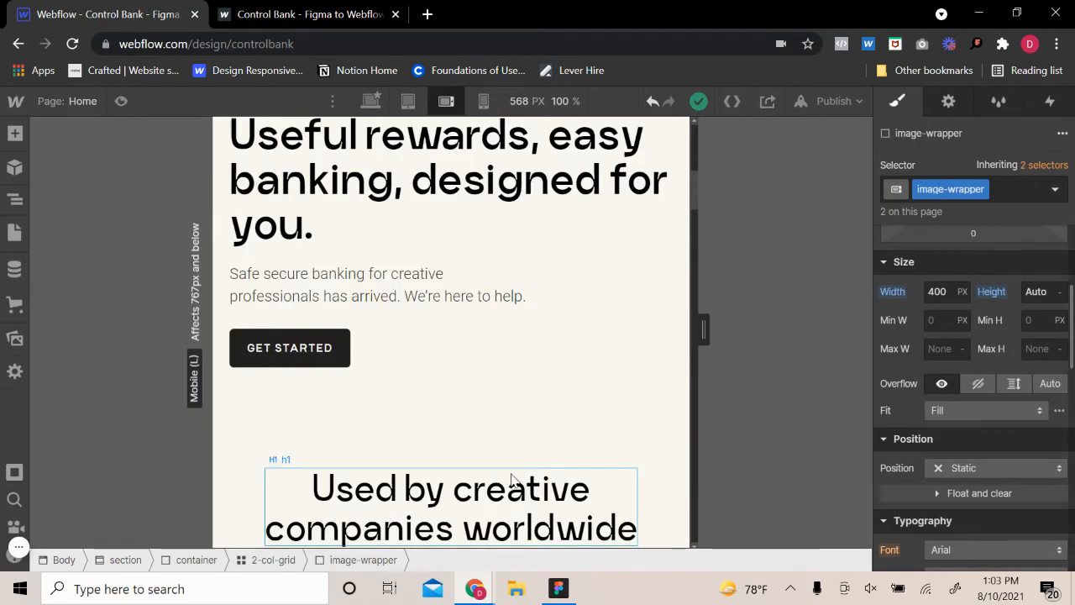
scroll(480, 480, down, 5)
scroll(479, 479, down, 10)
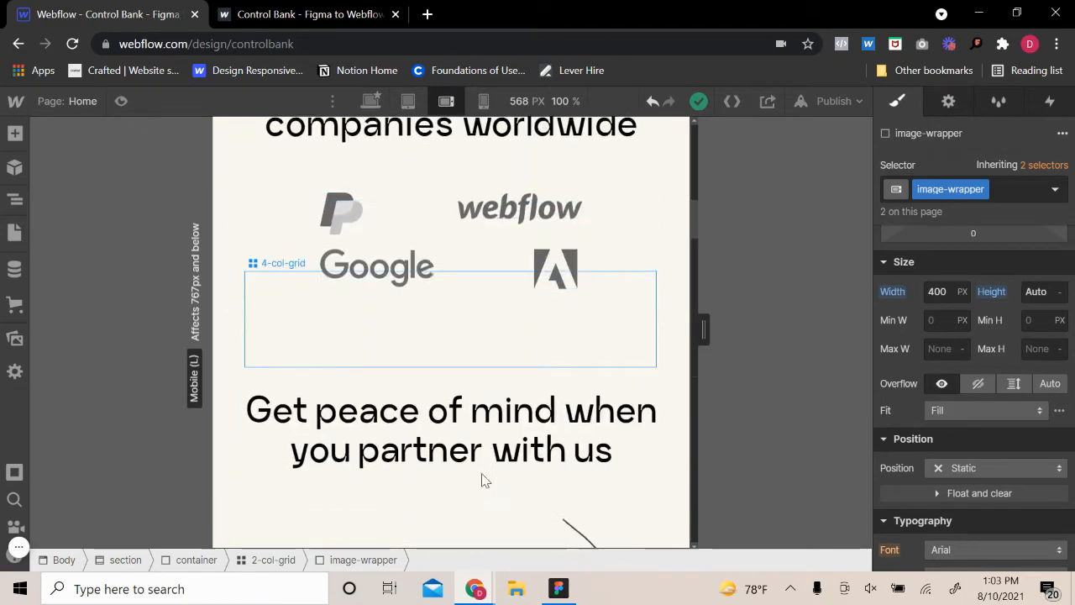
scroll(515, 462, down, 3)
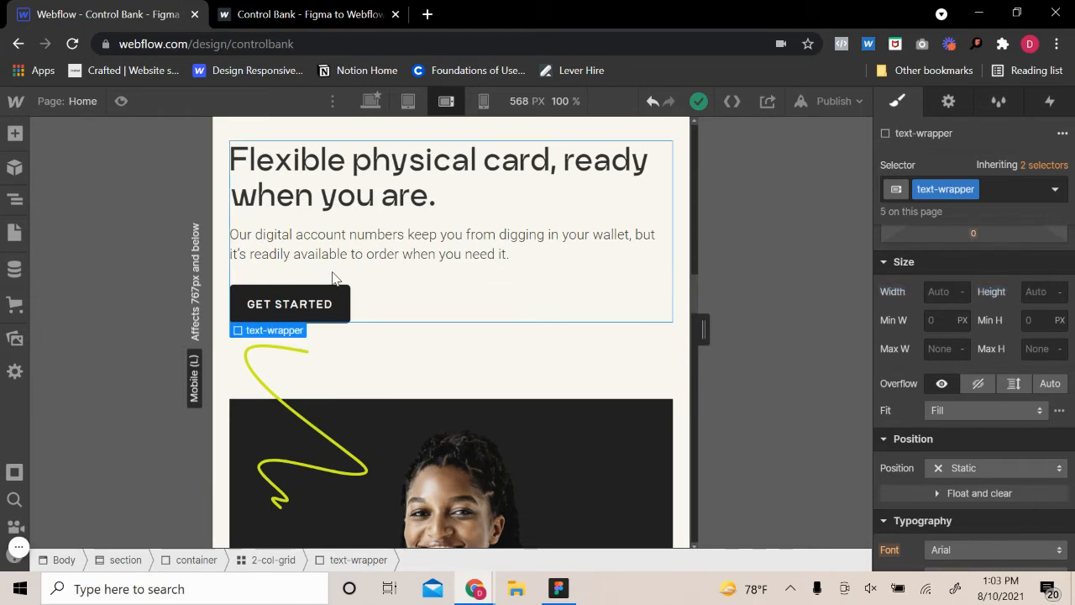
Give the text-wrapper around the "Flexible physical card" text a bottom margin of 10 px
click(456, 298)
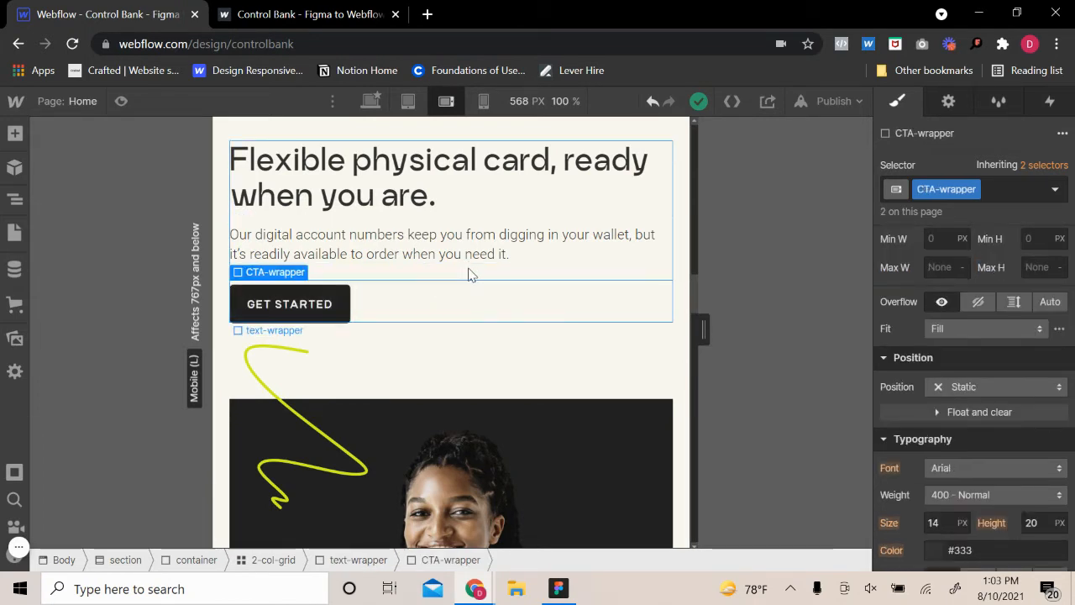
click(667, 269)
scroll(463, 331, up, 2)
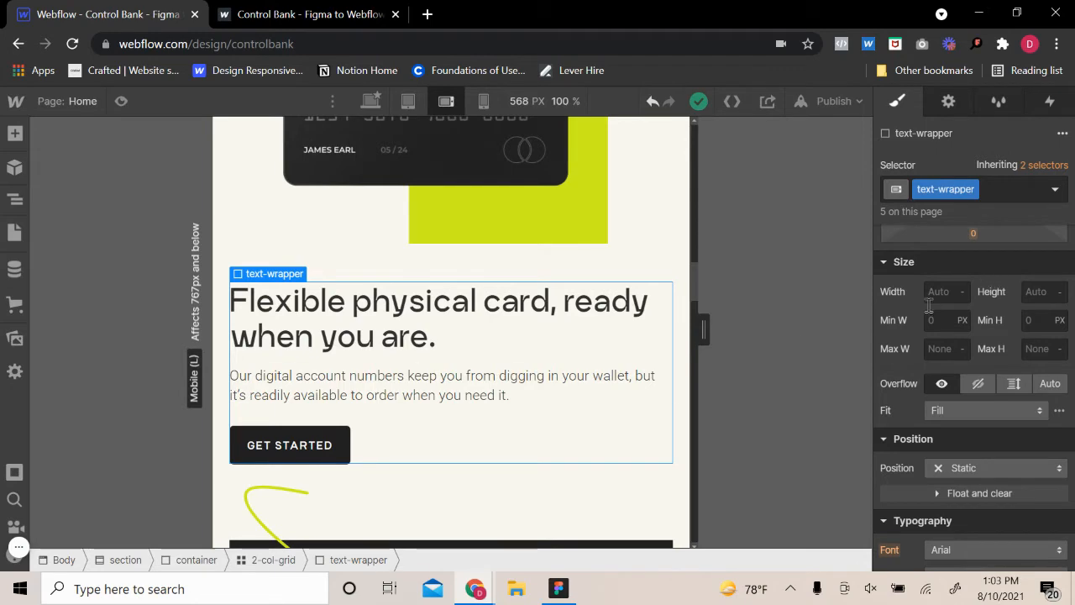
scroll(610, 417, up, 2)
scroll(988, 258, down, 2)
scroll(966, 320, up, 3)
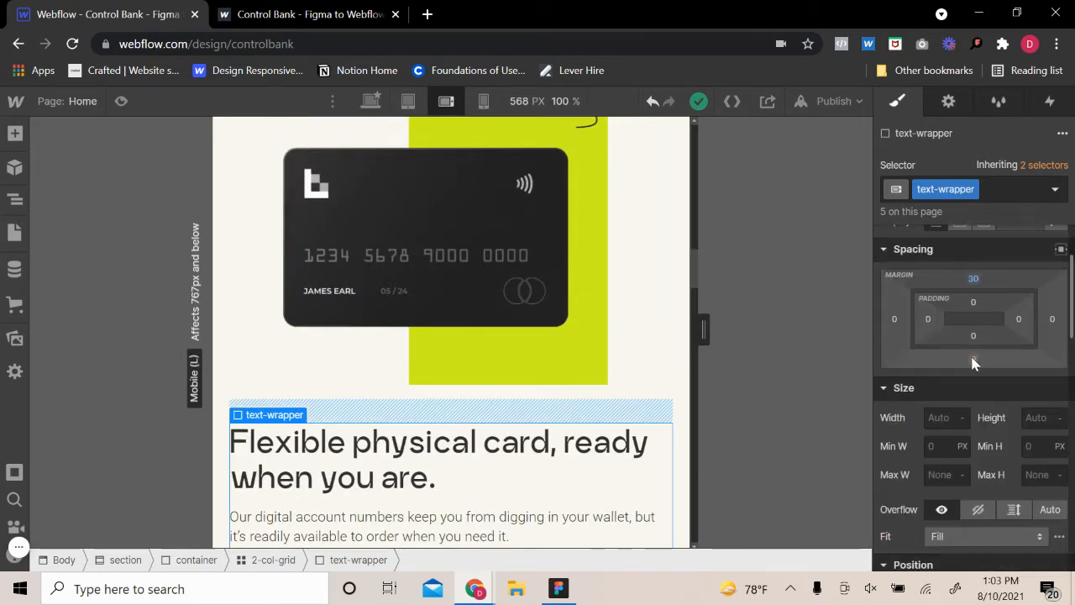
click(973, 362)
click(982, 413)
scroll(594, 434, down, 3)
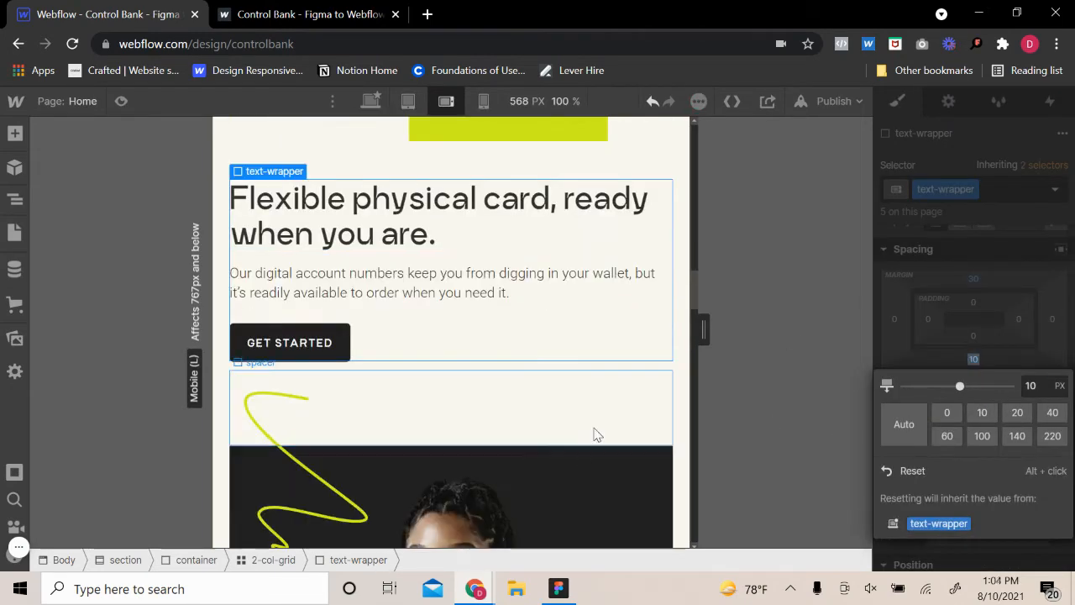
click(594, 434)
click(674, 372)
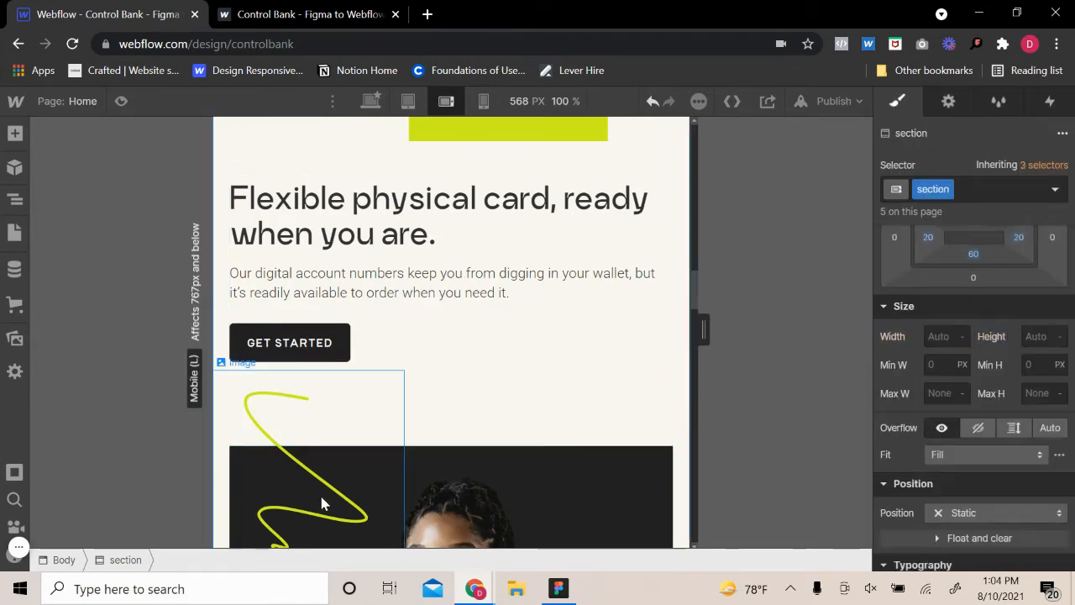
Try widths of 40 VW and 50 VW on the vector-block with the green squiggle, and reset its width
click(321, 502)
scroll(345, 443, down, 2)
mouse_move(231, 236)
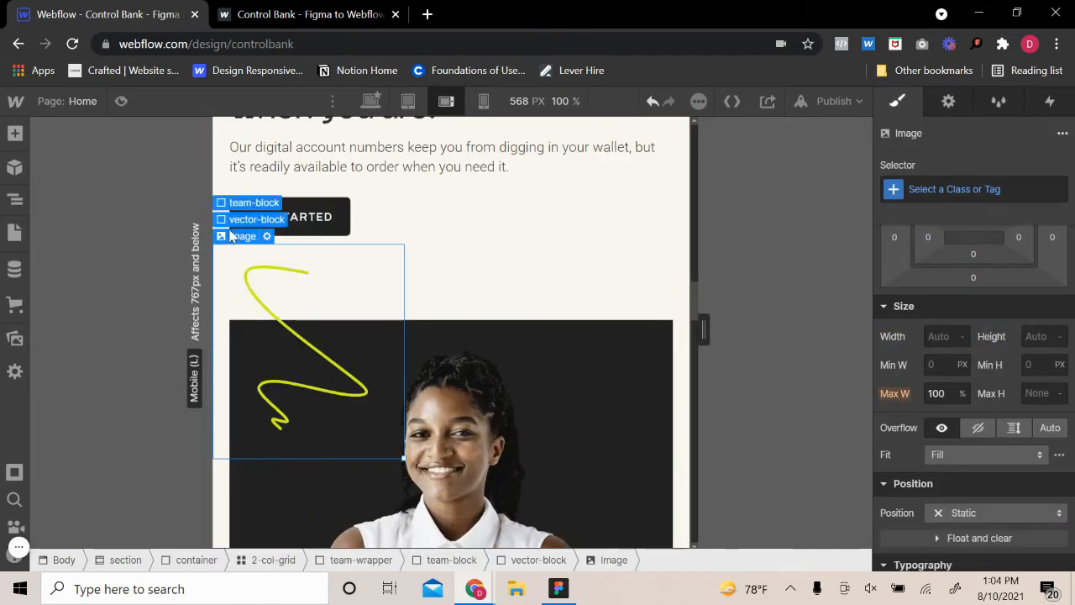
click(252, 219)
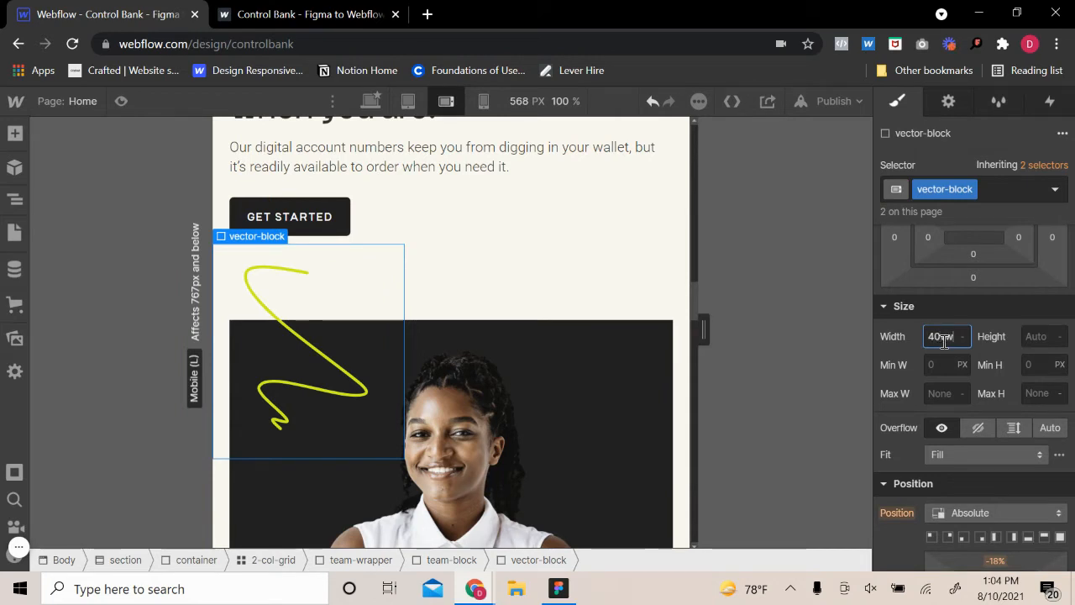
key(Return)
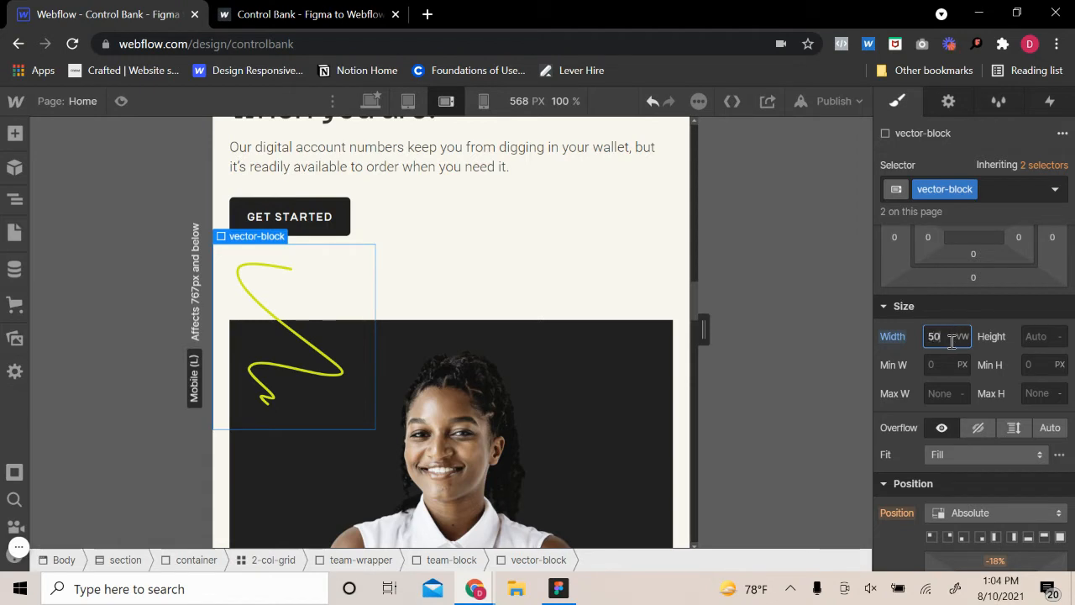
key(Return)
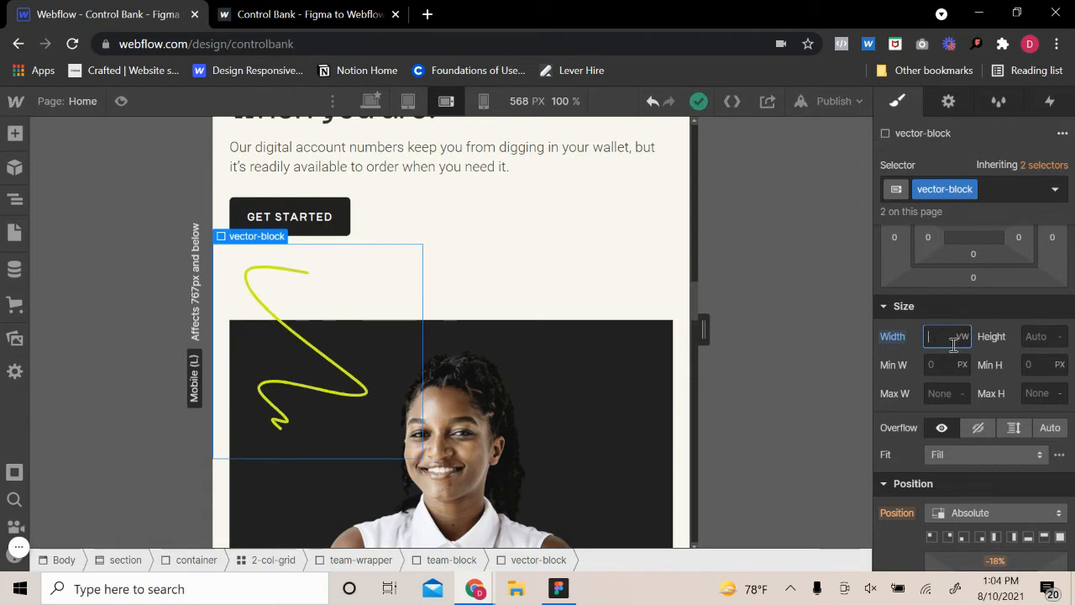
click(896, 342)
click(898, 360)
Set the top offset of the green squiggle's vector-block to -15% so it clears the Get Started button
scroll(986, 428, down, 5)
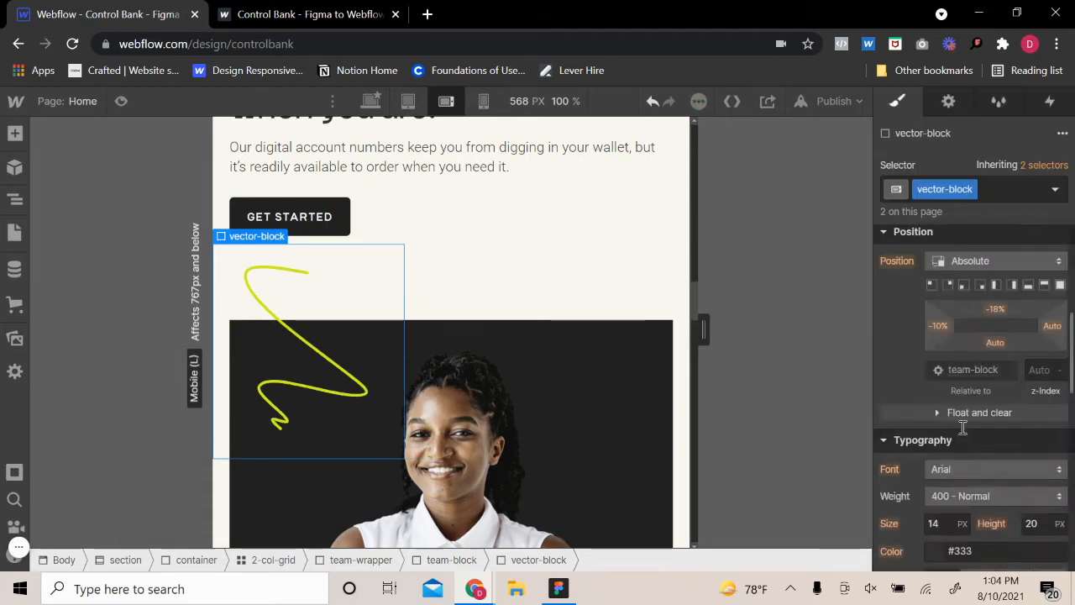
scroll(986, 428, up, 2)
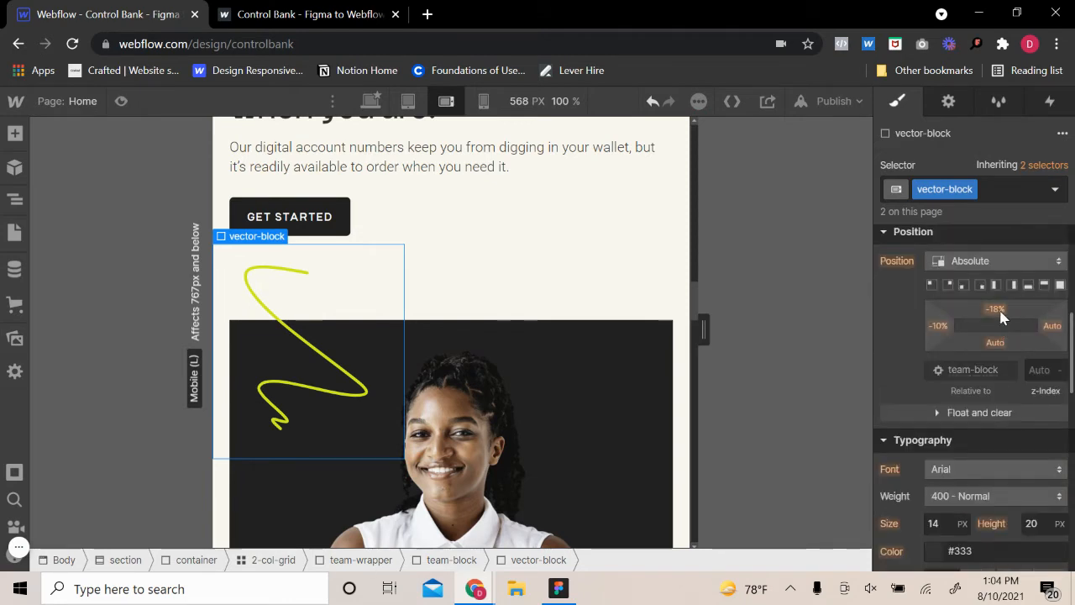
click(998, 311)
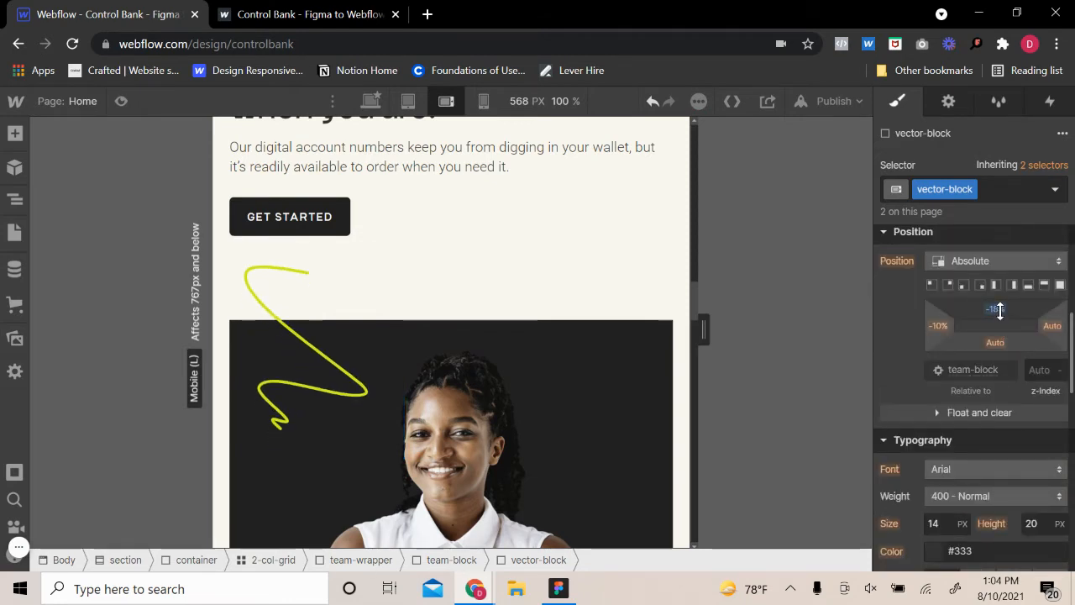
drag(997, 316, 999, 311)
click(999, 311)
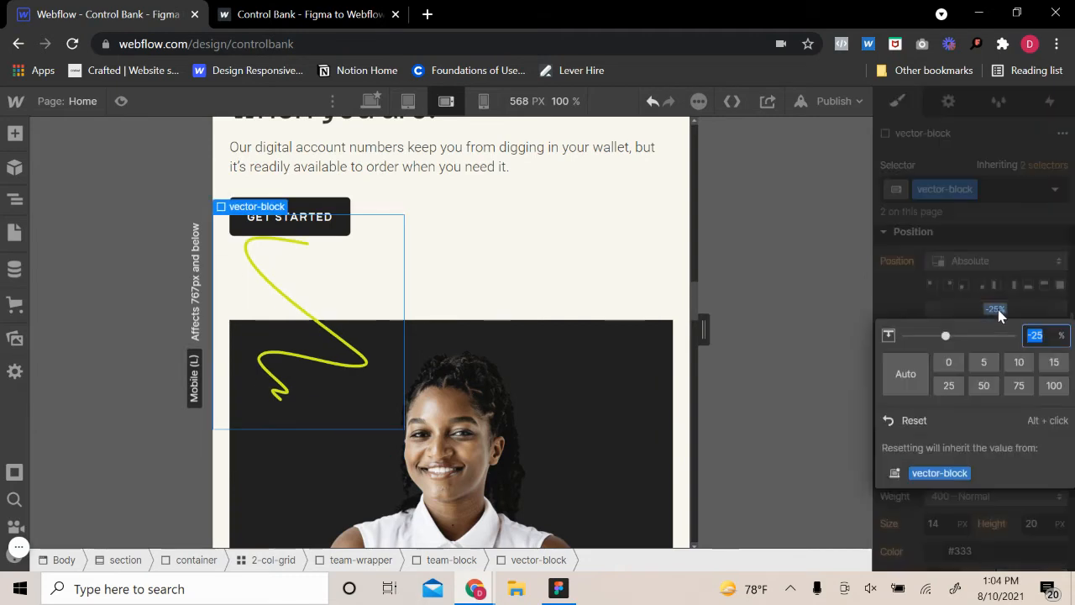
key(Down)
key(Down)
key(Down)
key(Up)
key(Up)
key(Up)
key(Up)
key(Up)
key(Up)
key(Up)
key(Up)
key(Up)
key(Up)
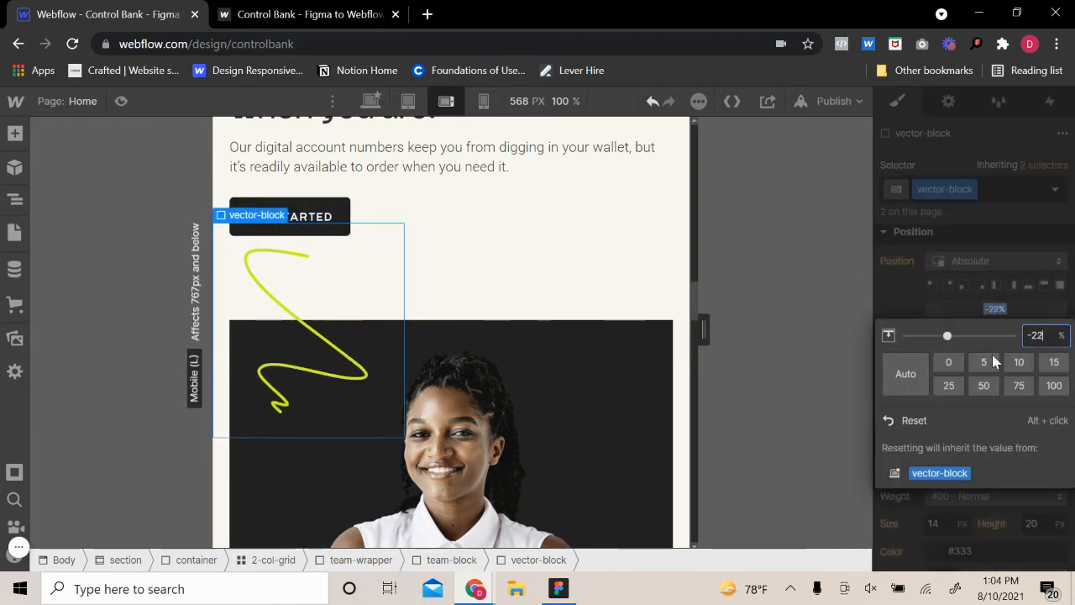
key(Up)
key(Up)
key(Up)
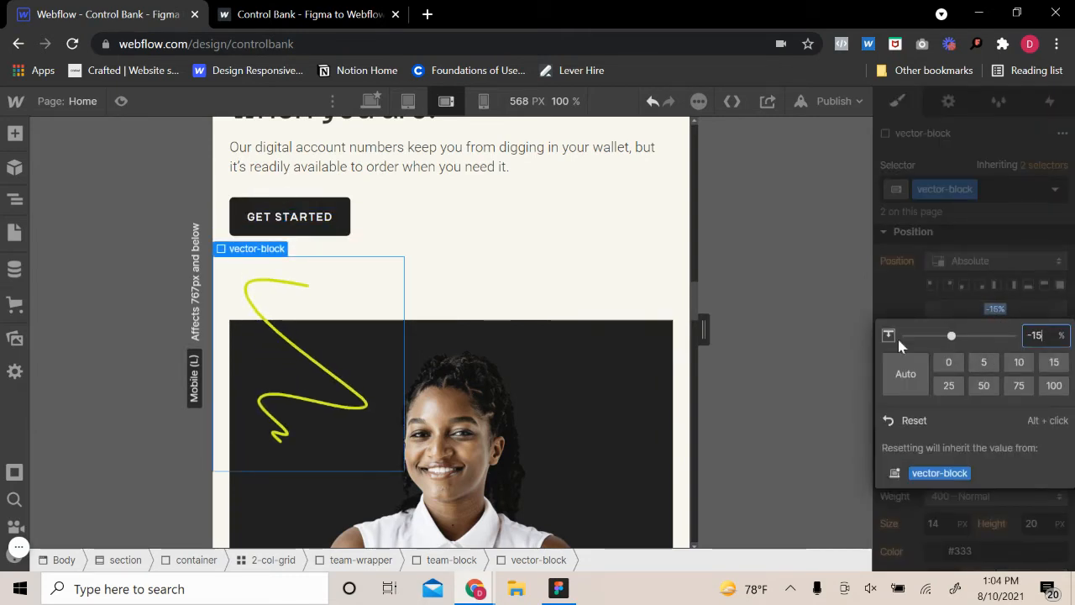
click(636, 319)
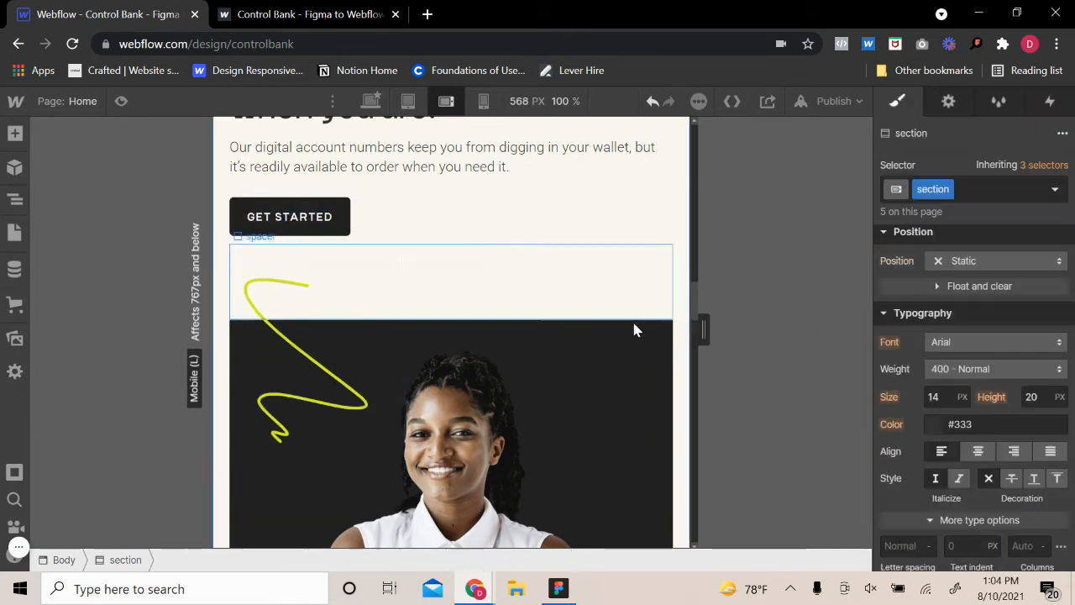
Check the spacing around the Get Started button, the green squiggle and the "Award winning customer support." text
click(516, 241)
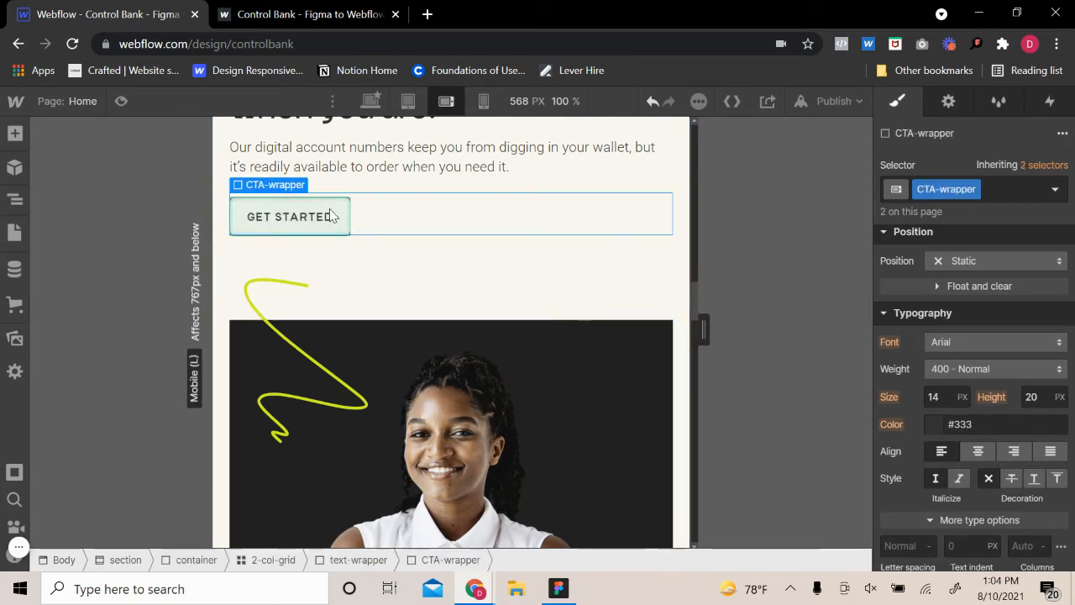
click(281, 271)
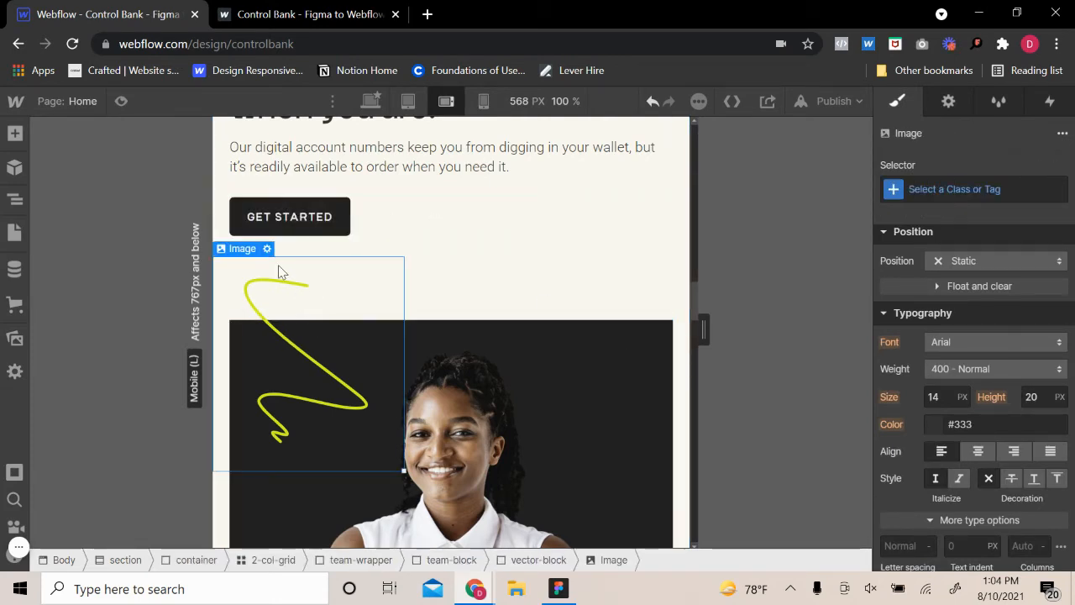
click(256, 230)
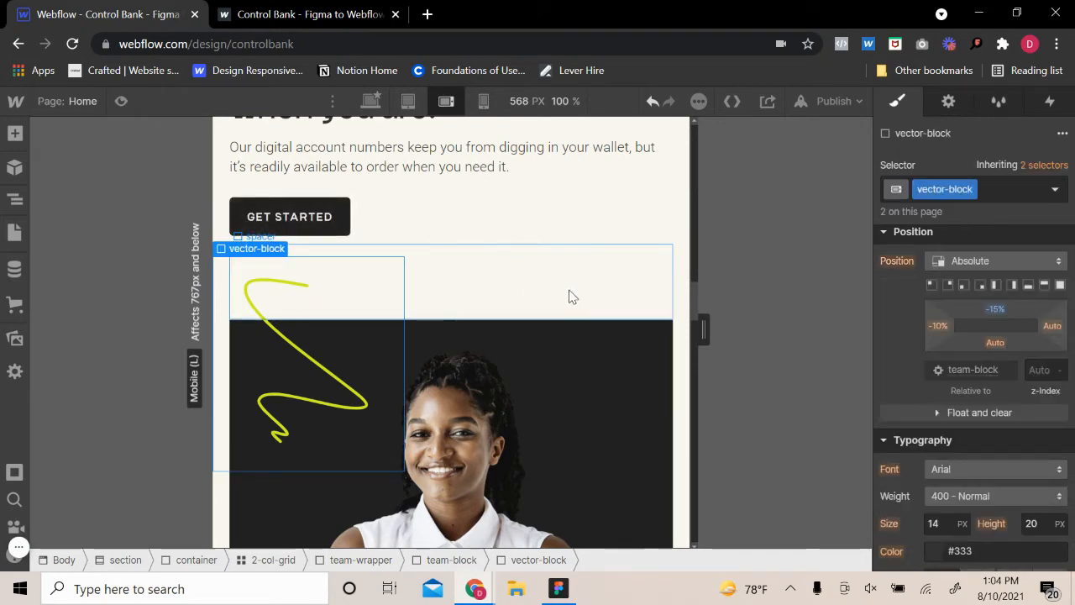
click(663, 225)
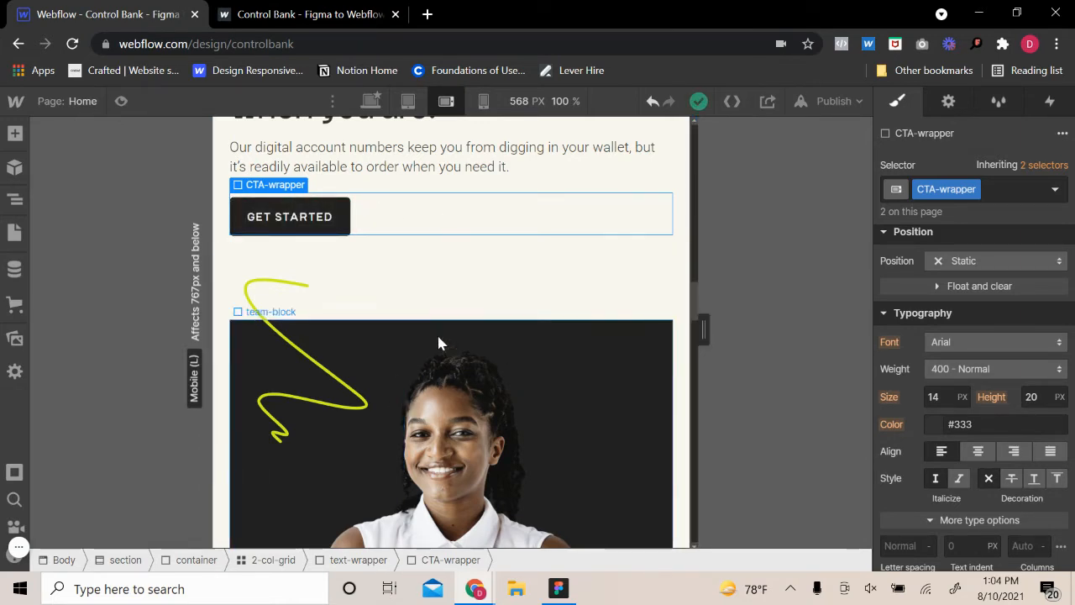
click(679, 279)
scroll(608, 391, down, 5)
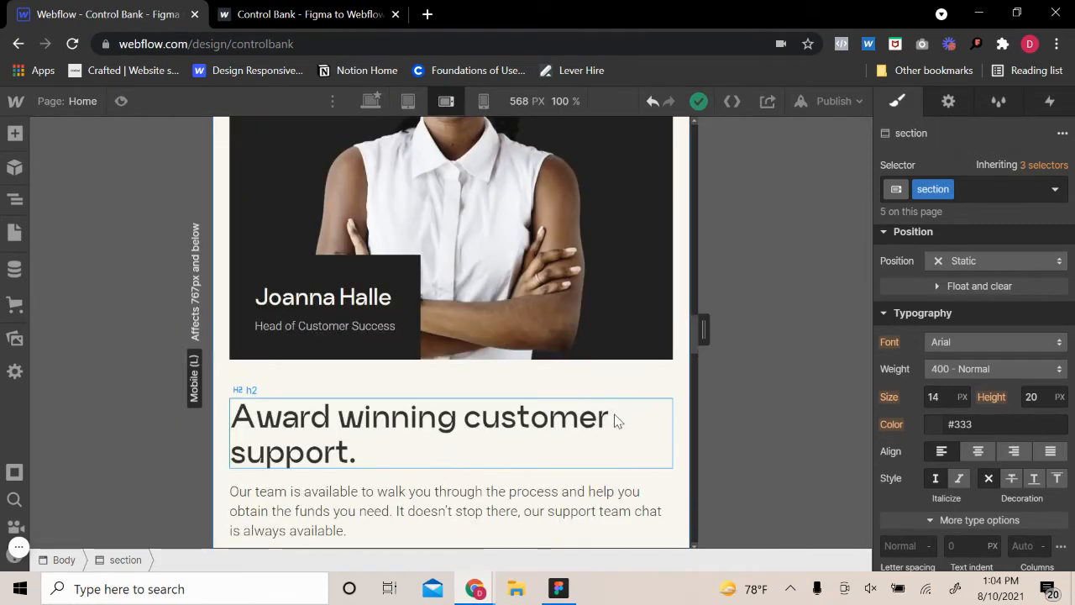
scroll(641, 378, down, 2)
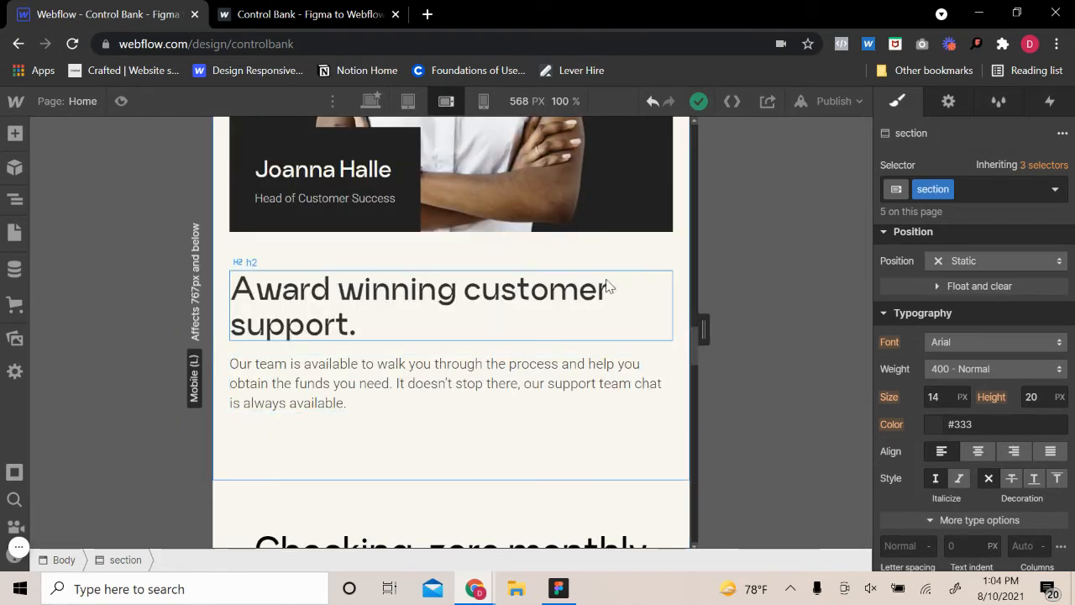
scroll(495, 454, down, 4)
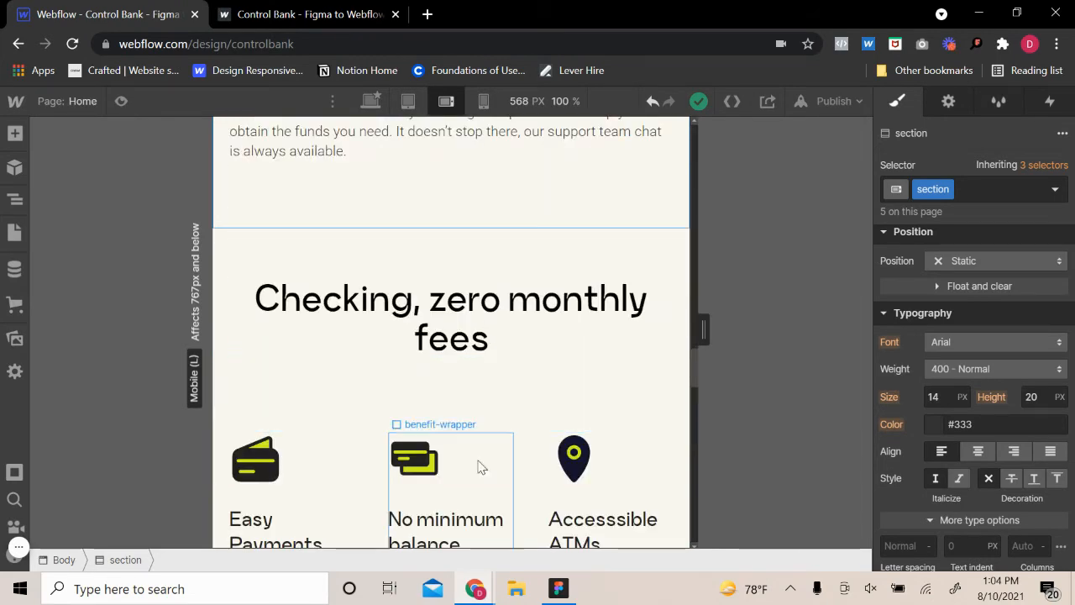
Change the benefits' 3-col-grid to a vertical flex layout with its items aligned to the center
click(532, 441)
scroll(490, 418, down, 4)
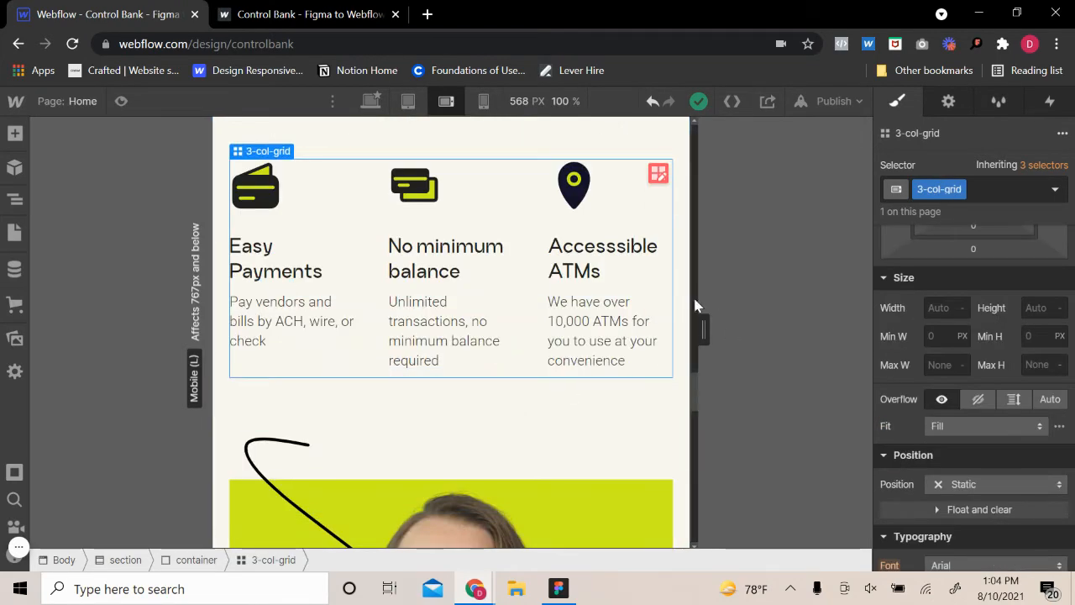
scroll(413, 415, up, 4)
scroll(411, 420, up, 5)
scroll(432, 436, down, 11)
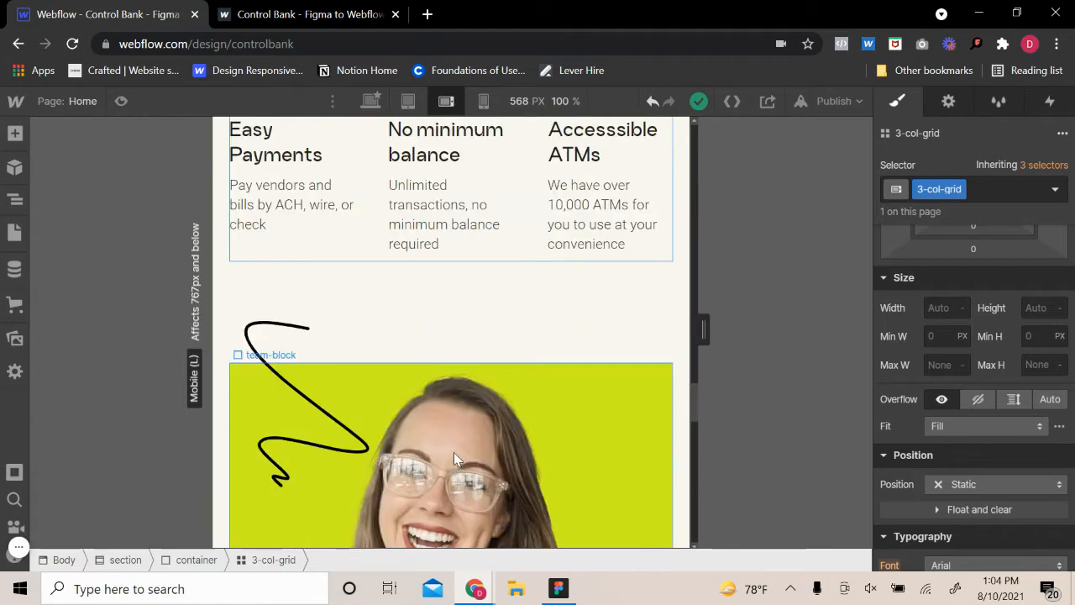
scroll(453, 452, up, 3)
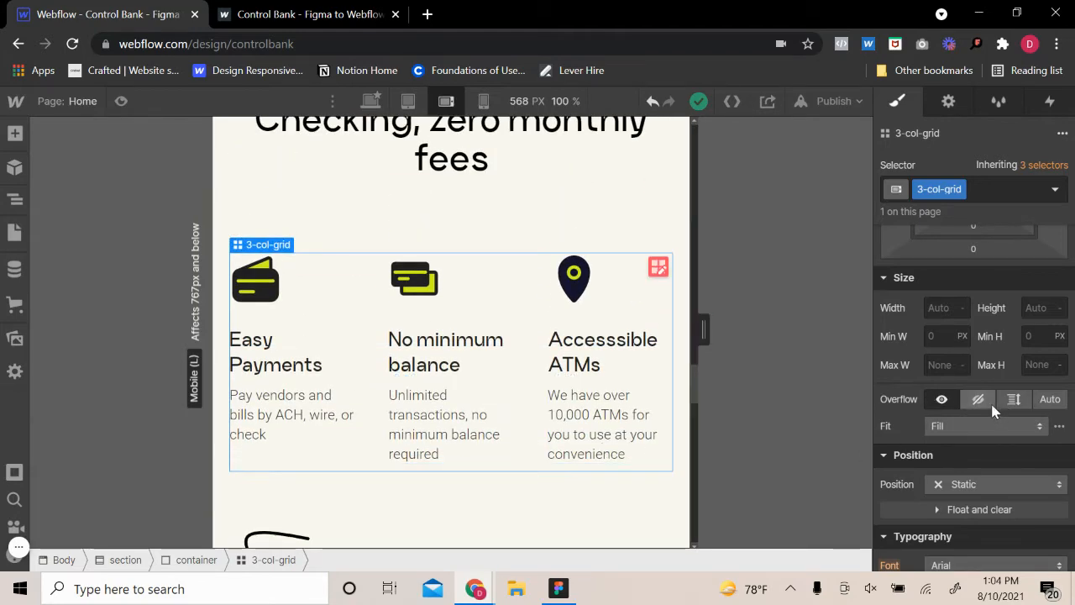
click(657, 267)
key(Escape)
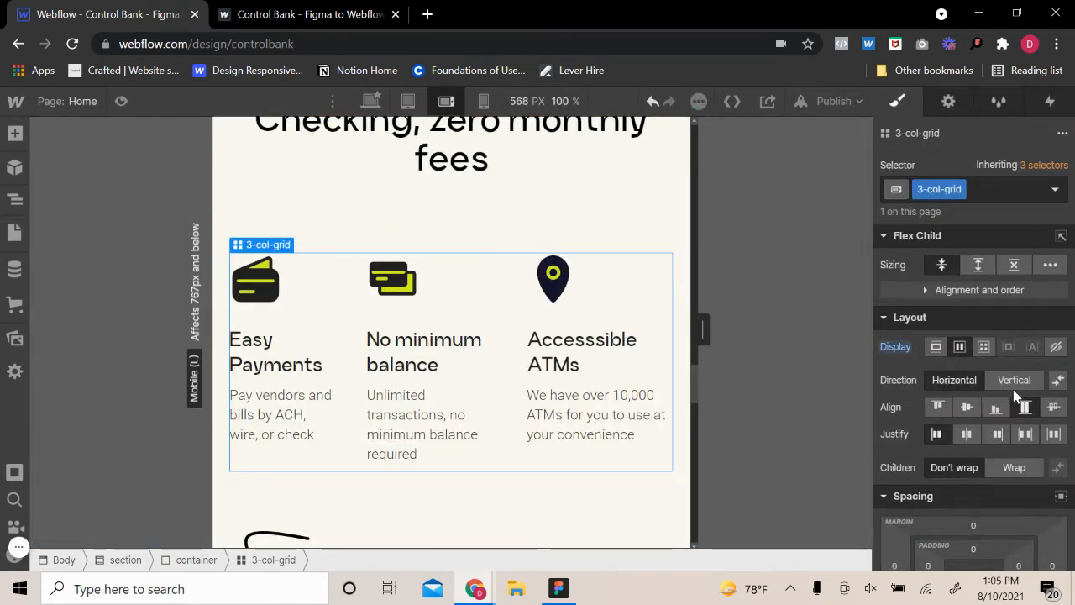
click(1014, 382)
click(966, 407)
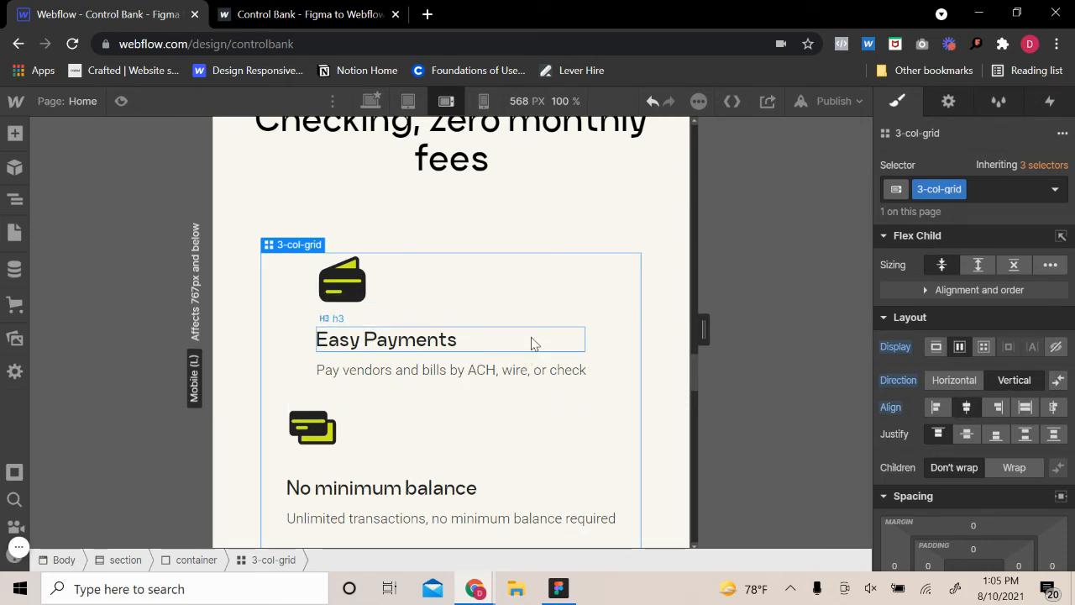
Center-align the text of the benefit-wrapper blocks so their icons, headings and descriptions are centered
click(531, 362)
scroll(991, 378, down, 3)
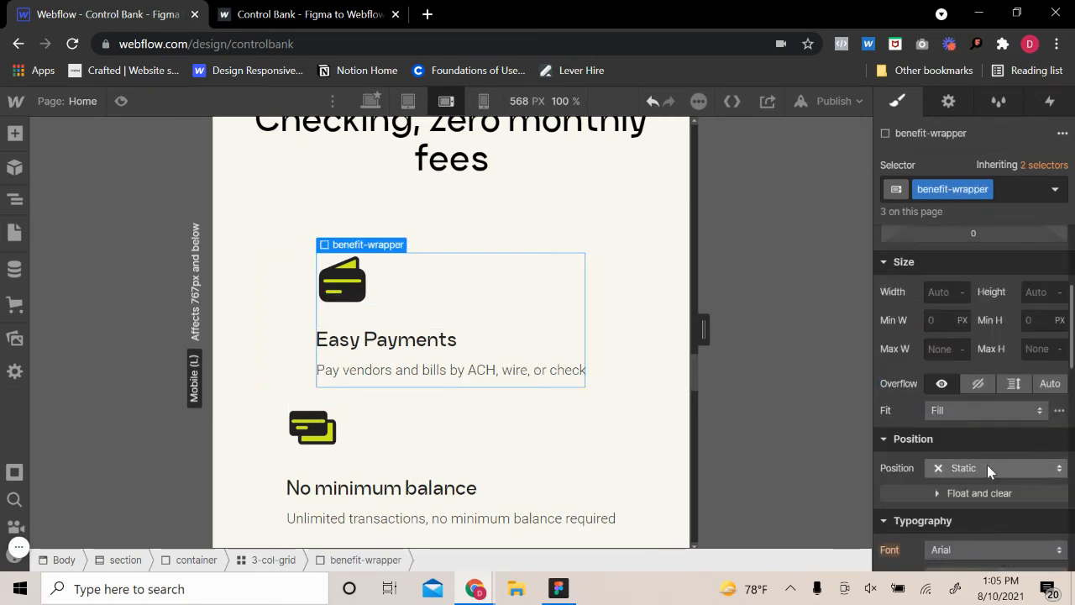
scroll(987, 483, down, 2)
click(979, 533)
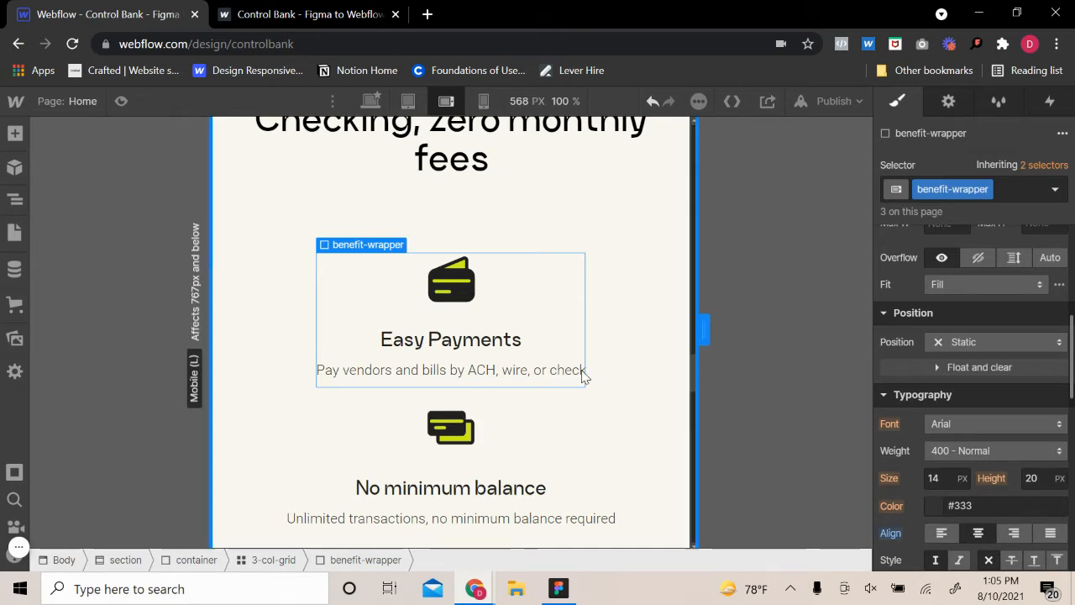
click(646, 224)
click(665, 305)
click(682, 351)
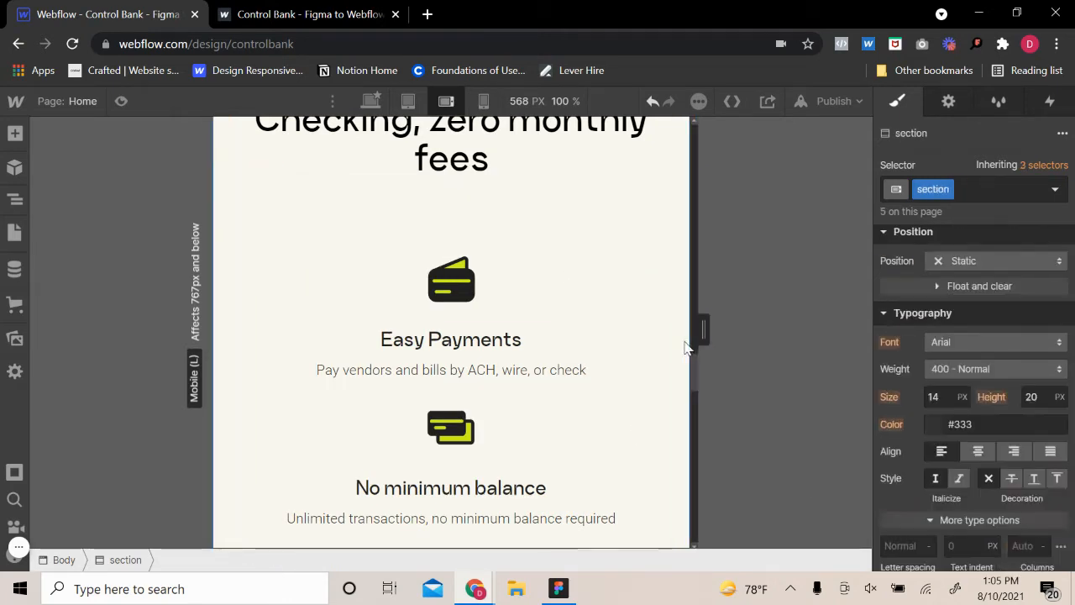
Try stretch alignment on the container around the benefits, and reset its alignment
click(645, 386)
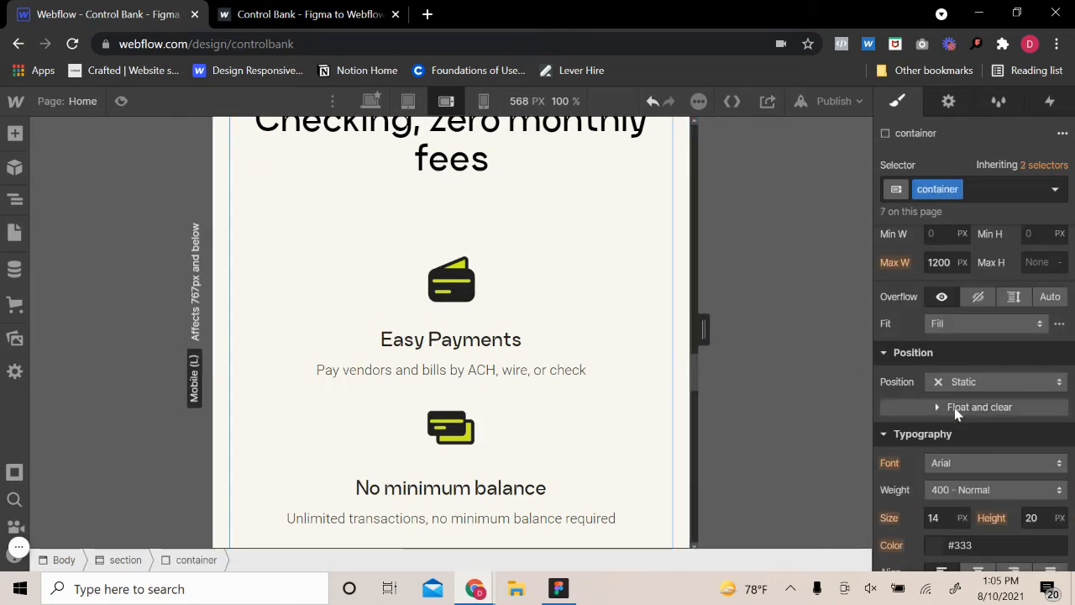
scroll(963, 408, up, 5)
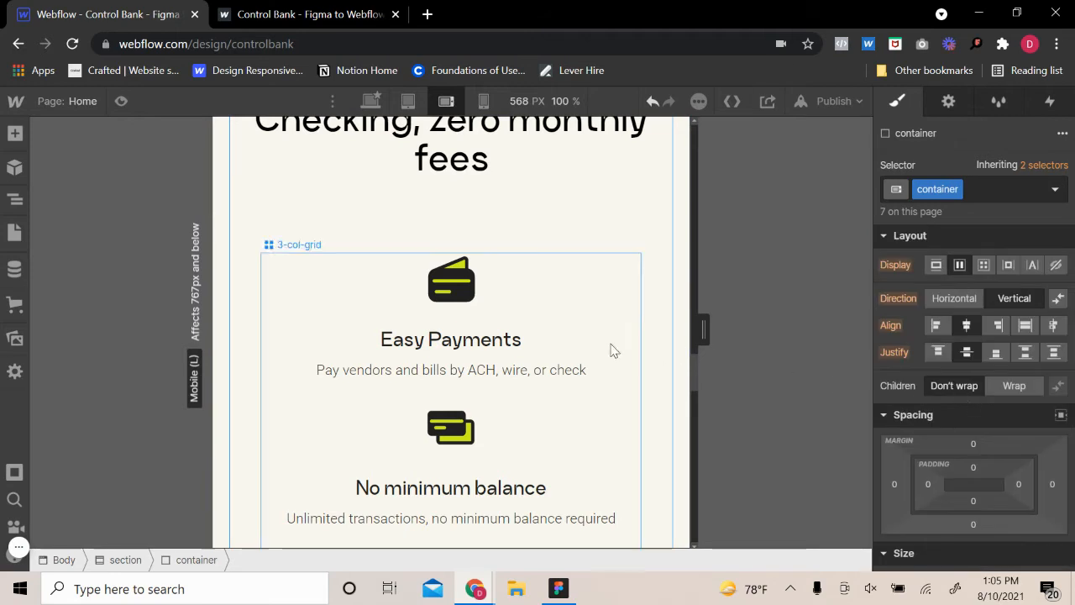
click(1024, 326)
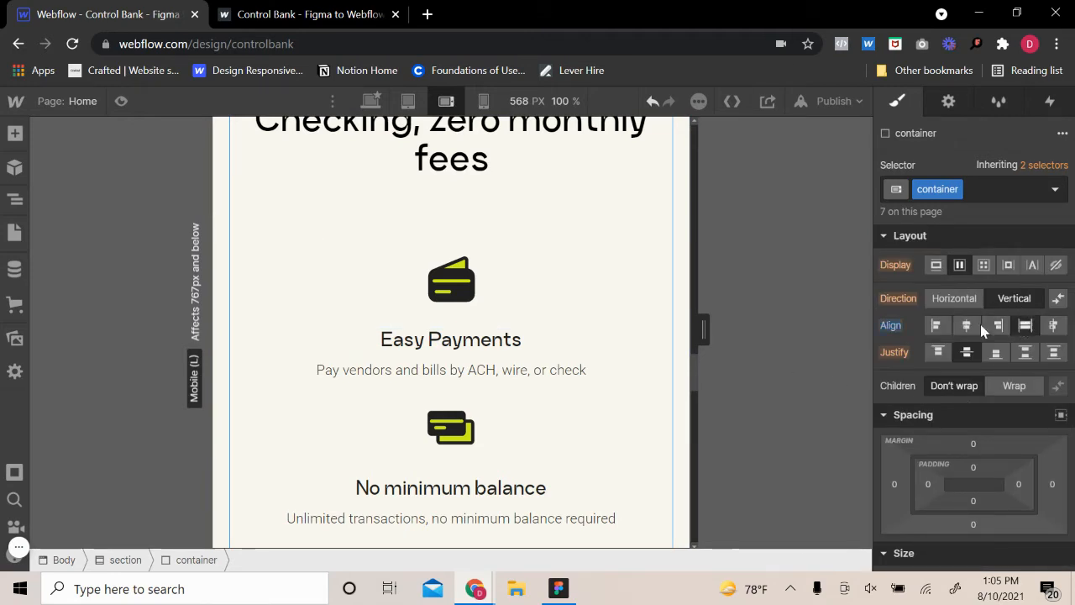
click(888, 327)
click(905, 345)
Set the left and right margins of the dark "Let's grow your business, together." section to 20 px
scroll(579, 252, down, 5)
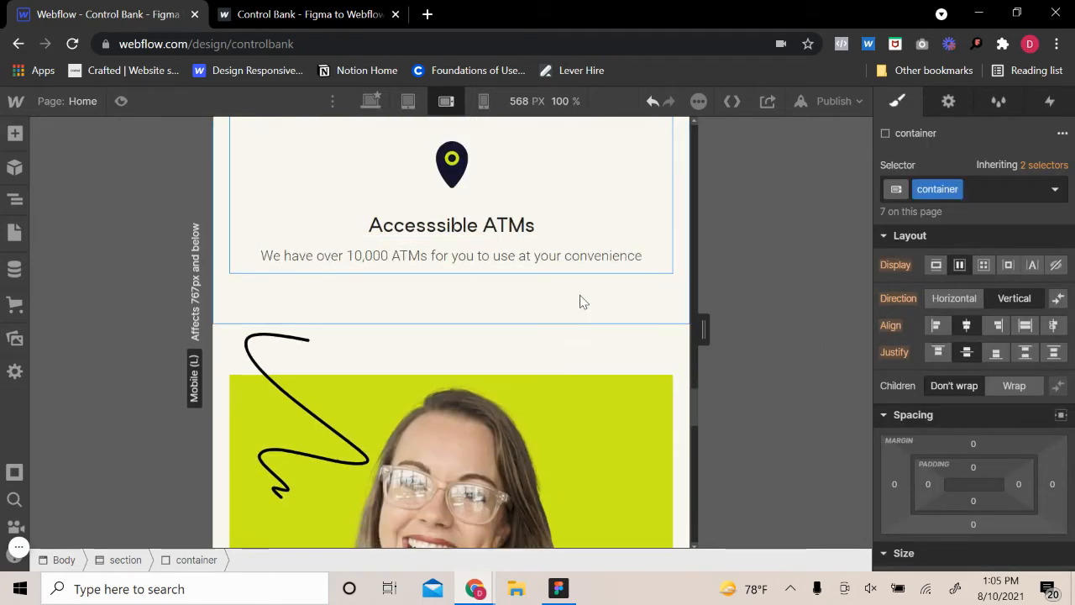
scroll(593, 329, down, 3)
scroll(583, 314, up, 3)
scroll(588, 311, down, 7)
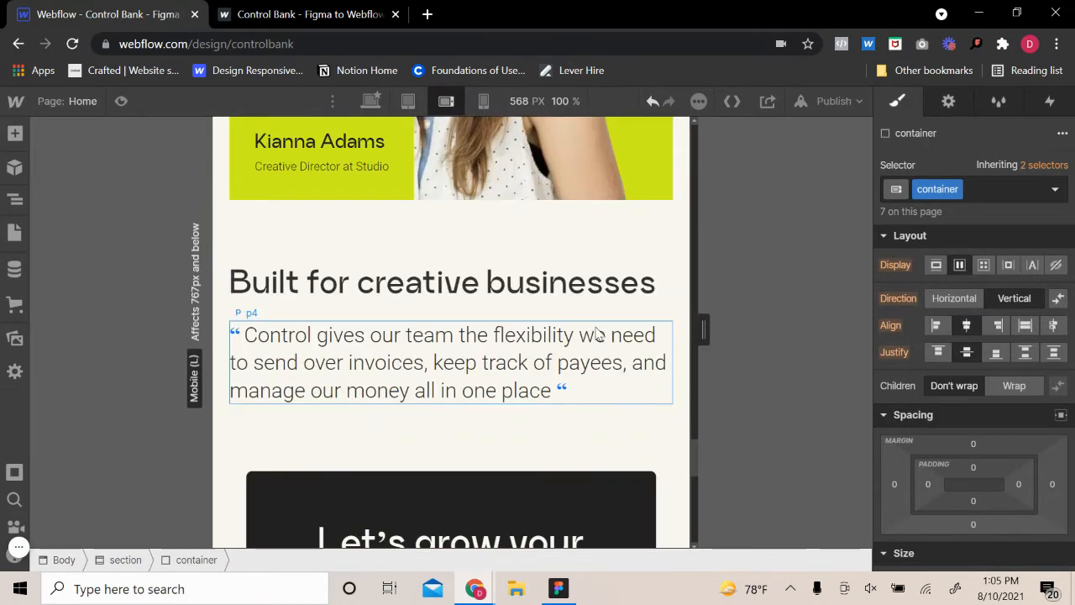
scroll(601, 343, down, 5)
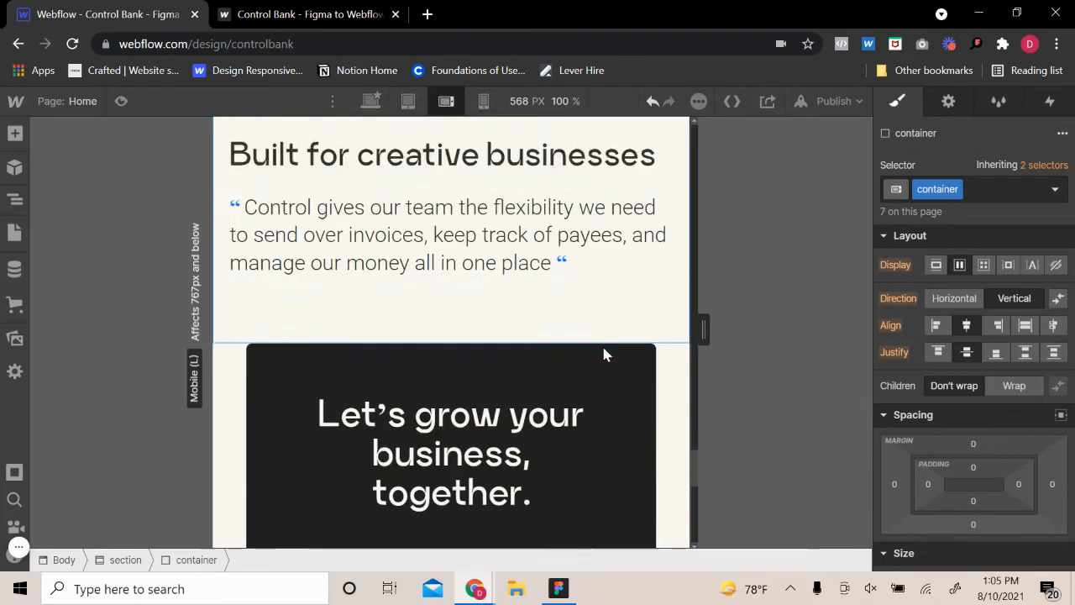
click(671, 230)
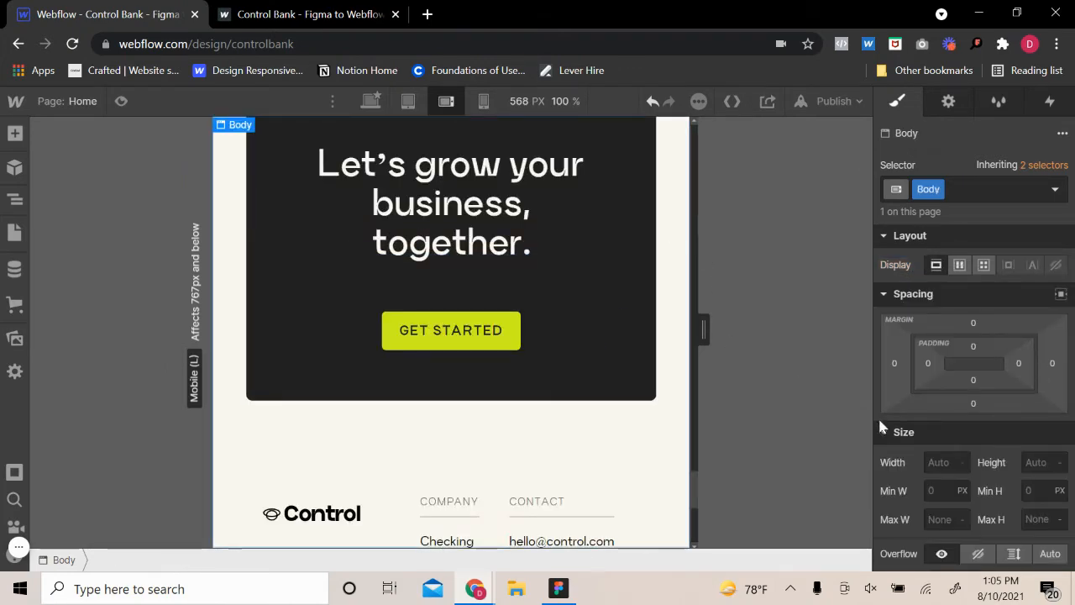
click(636, 353)
click(653, 389)
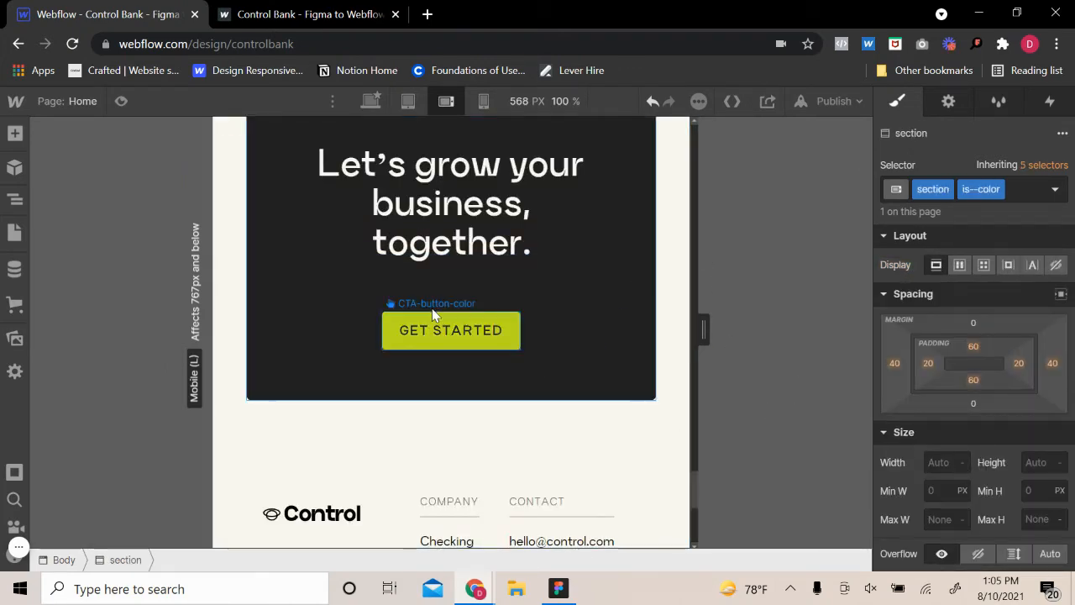
scroll(538, 155, up, 3)
scroll(600, 403, down, 3)
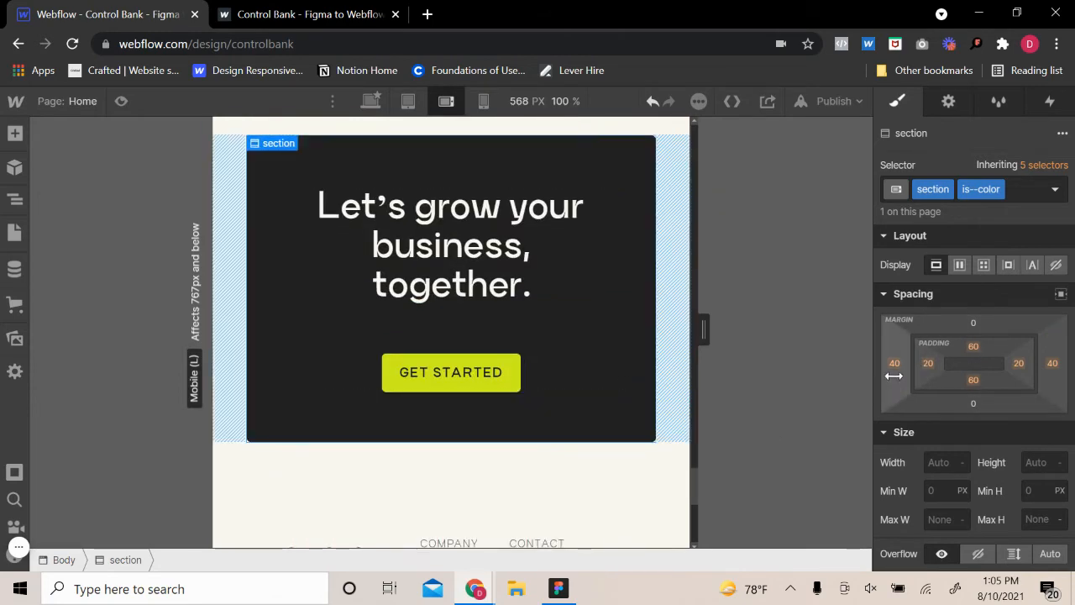
click(895, 363)
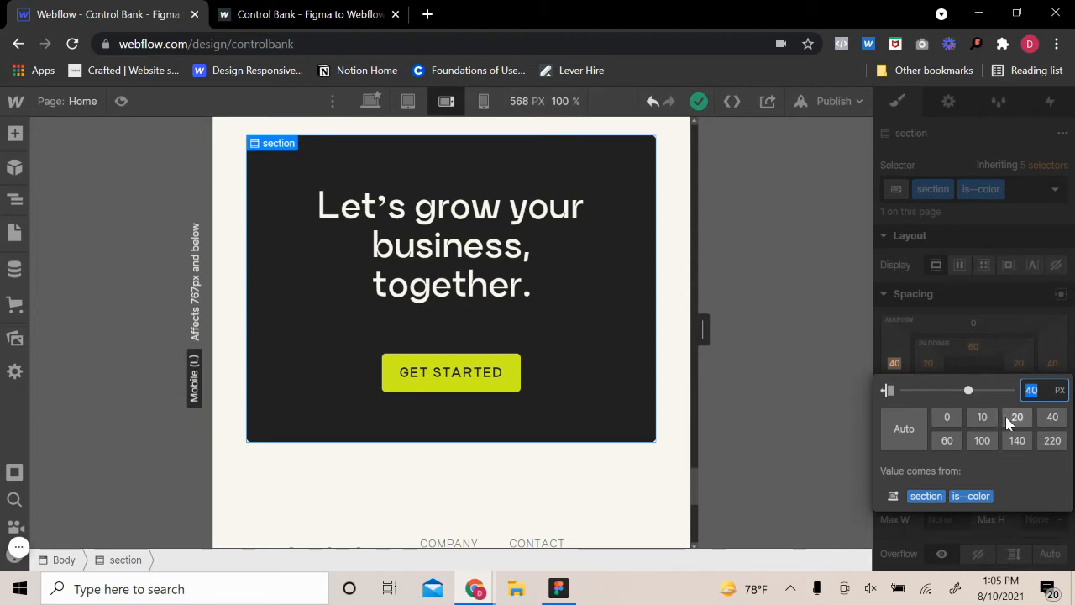
click(1010, 421)
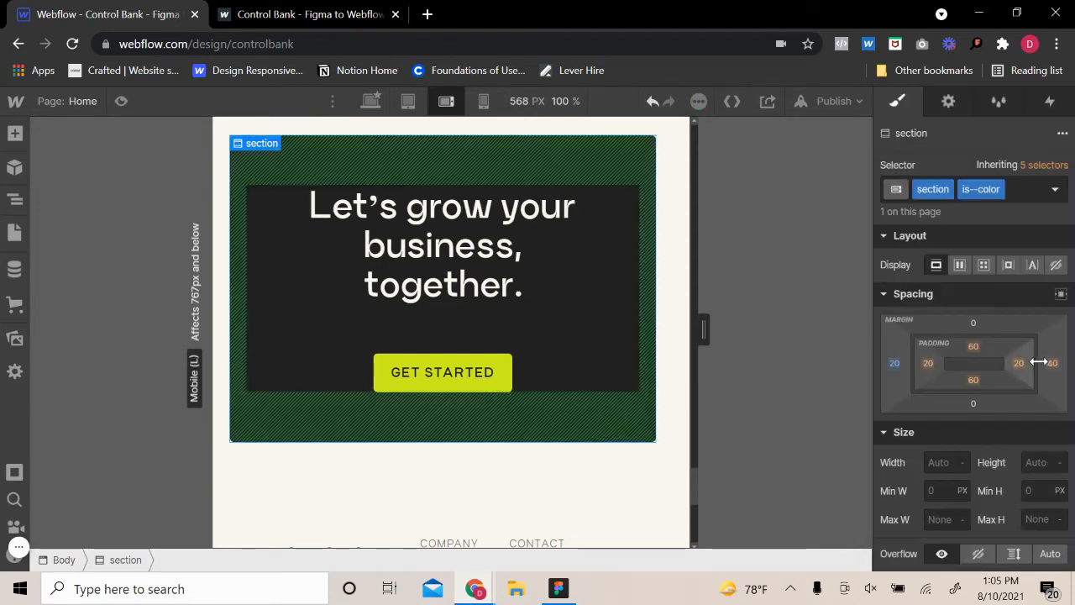
click(1051, 363)
click(1019, 417)
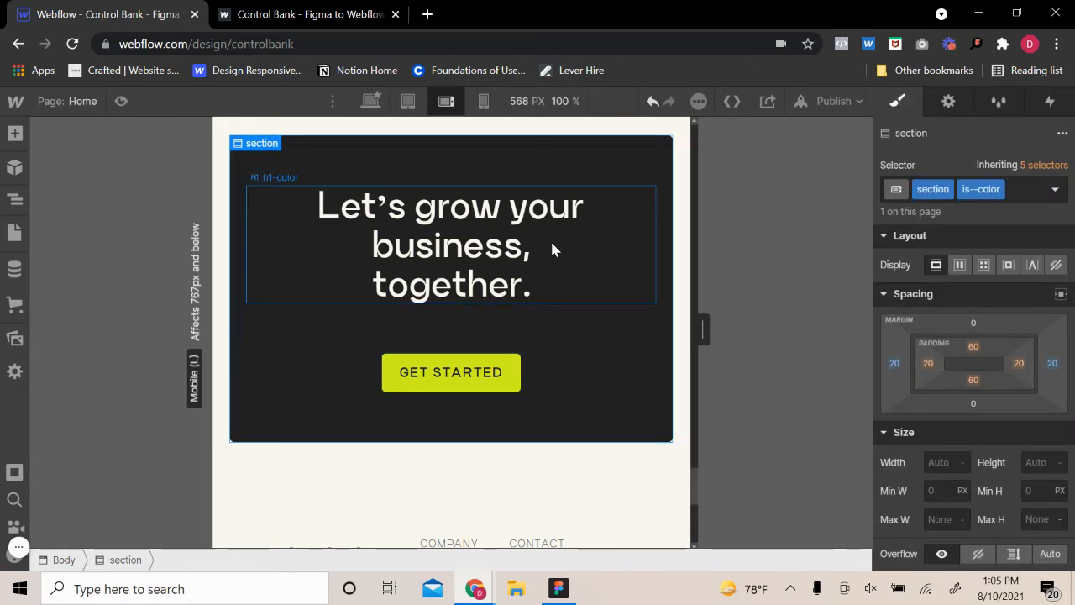
Set the left and right padding of the section-footer to 20 px
click(448, 493)
scroll(369, 499, down, 3)
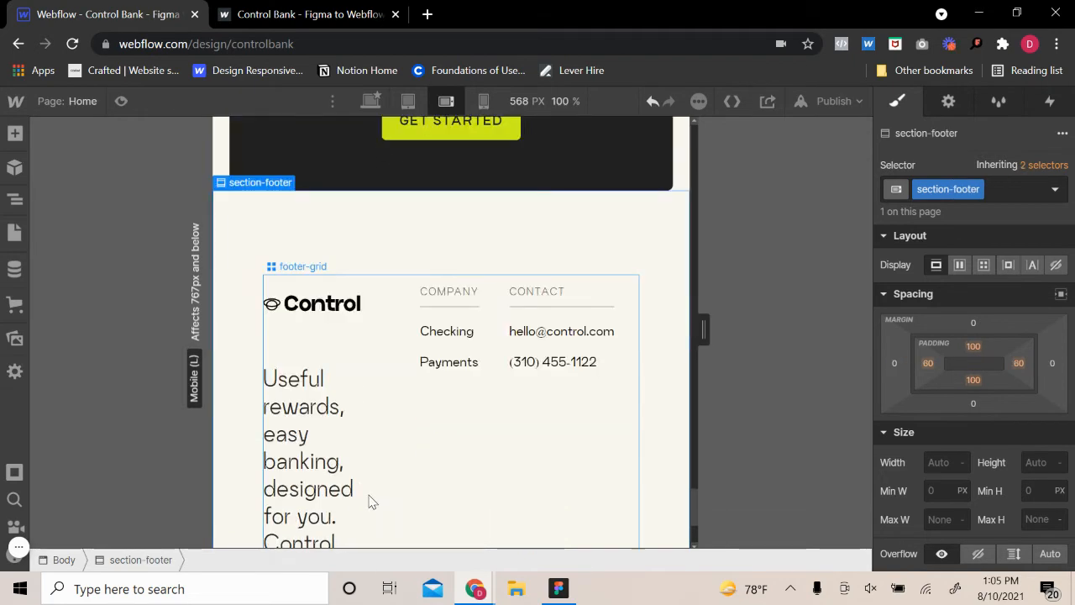
click(630, 420)
click(652, 415)
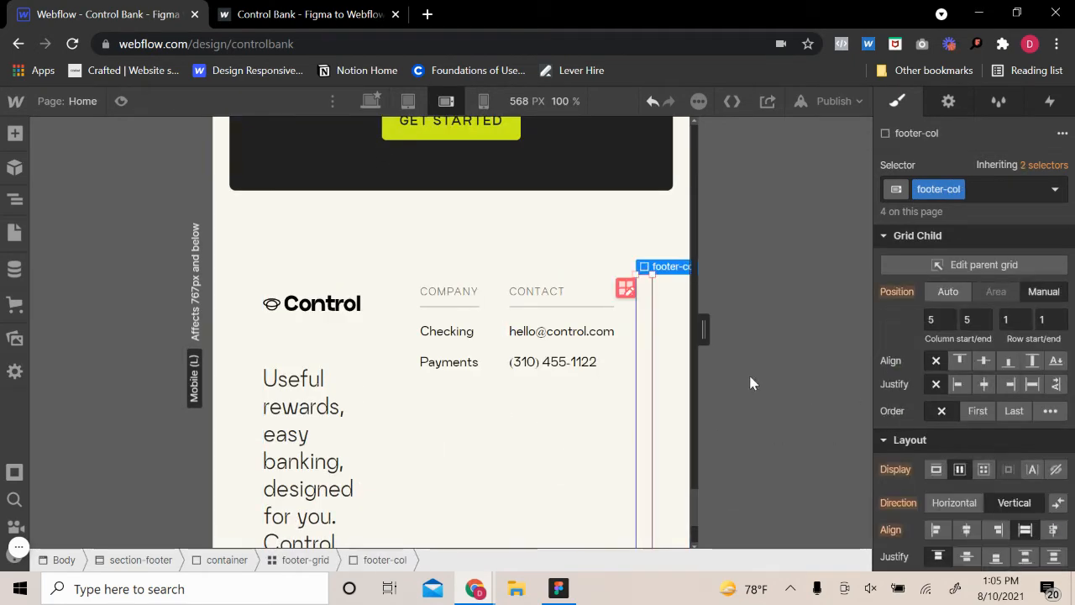
click(678, 349)
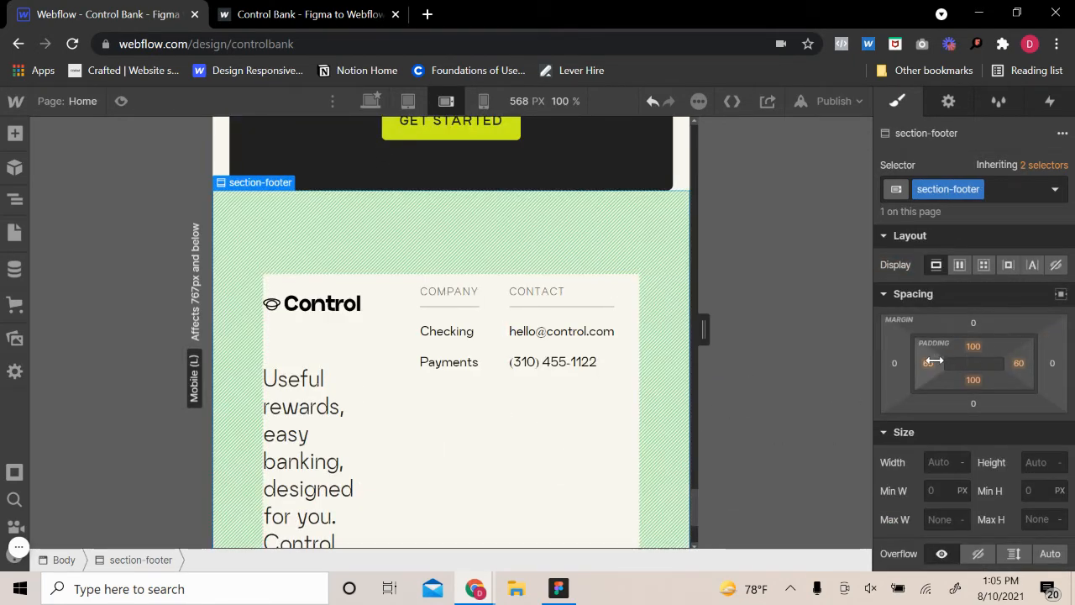
click(927, 362)
click(992, 417)
click(1017, 365)
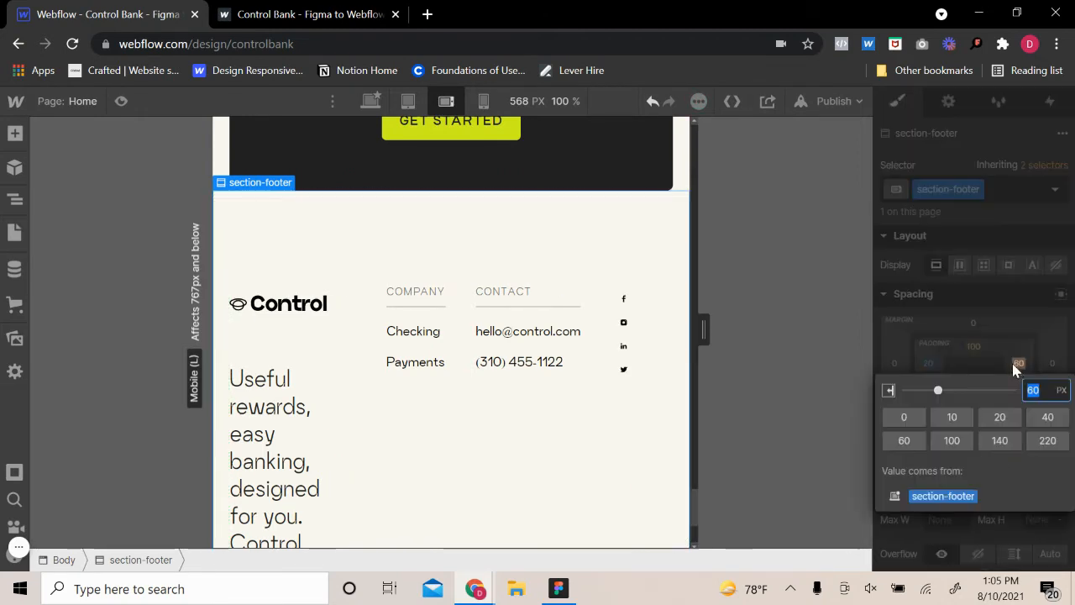
click(981, 412)
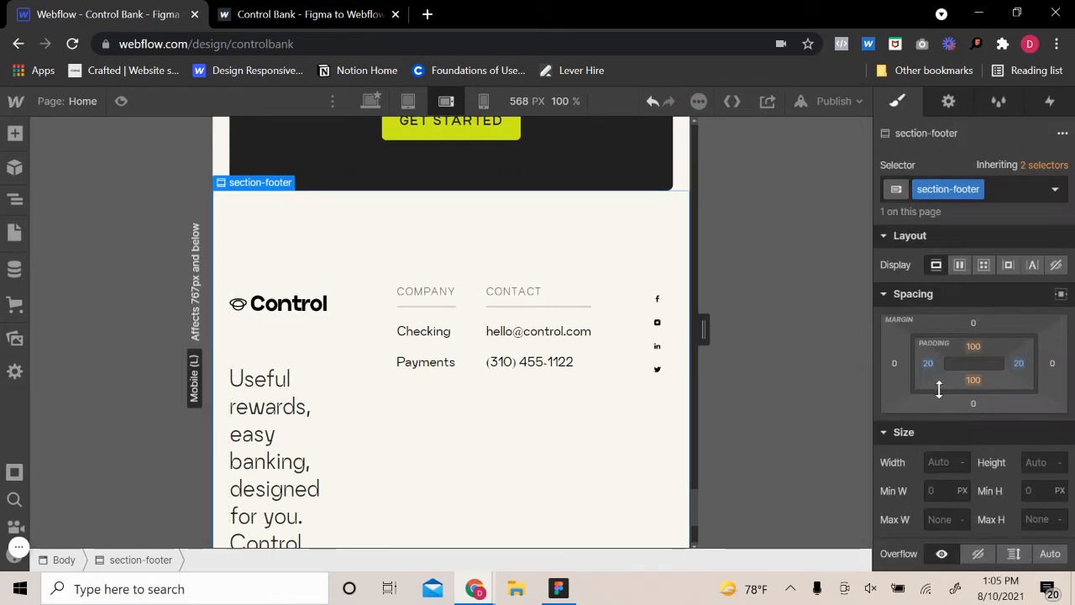
Set the top and bottom padding of the section-footer to 60 px
click(972, 347)
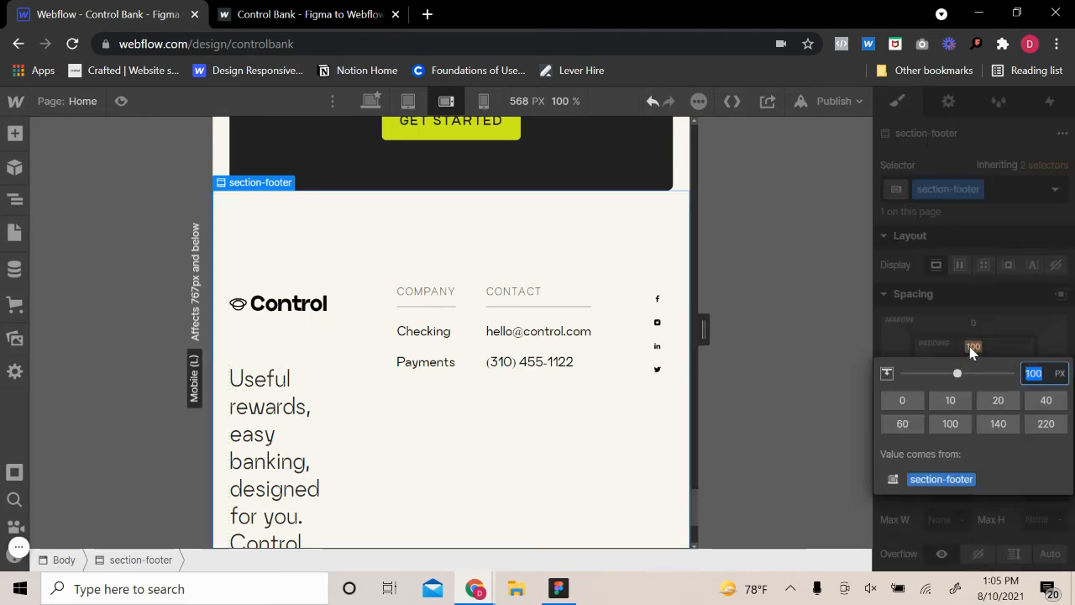
click(902, 424)
click(973, 380)
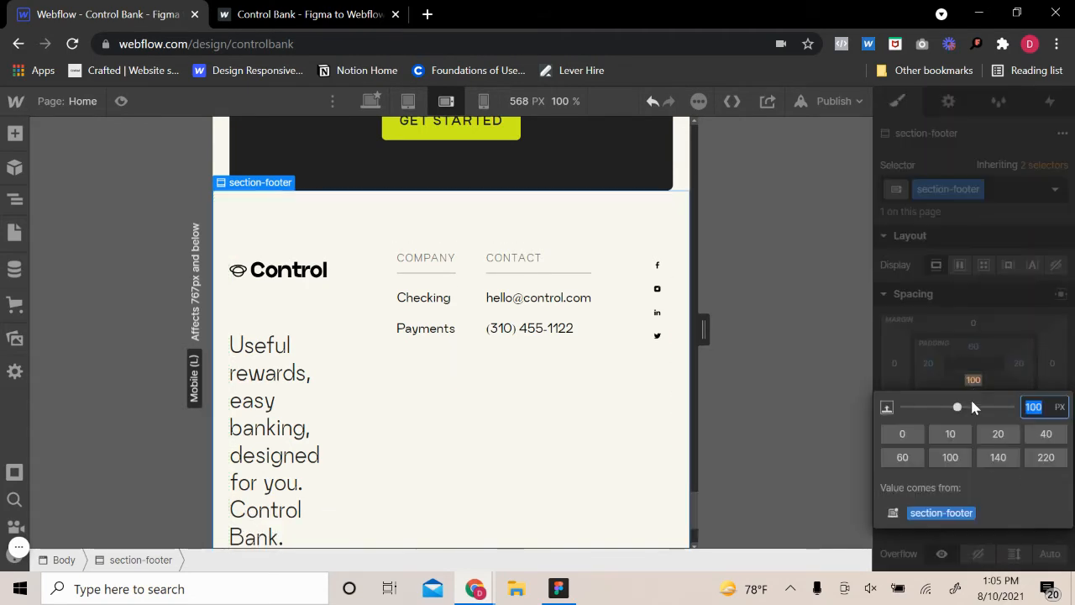
click(906, 457)
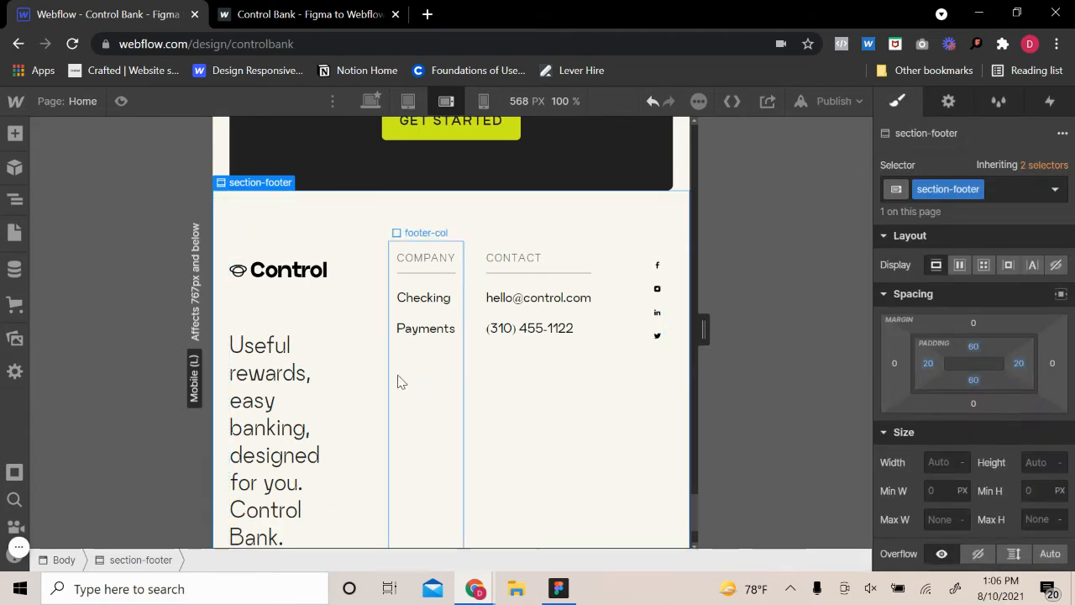
Widen the first column of the footer-grid to 5fr and finish editing the grid
click(659, 258)
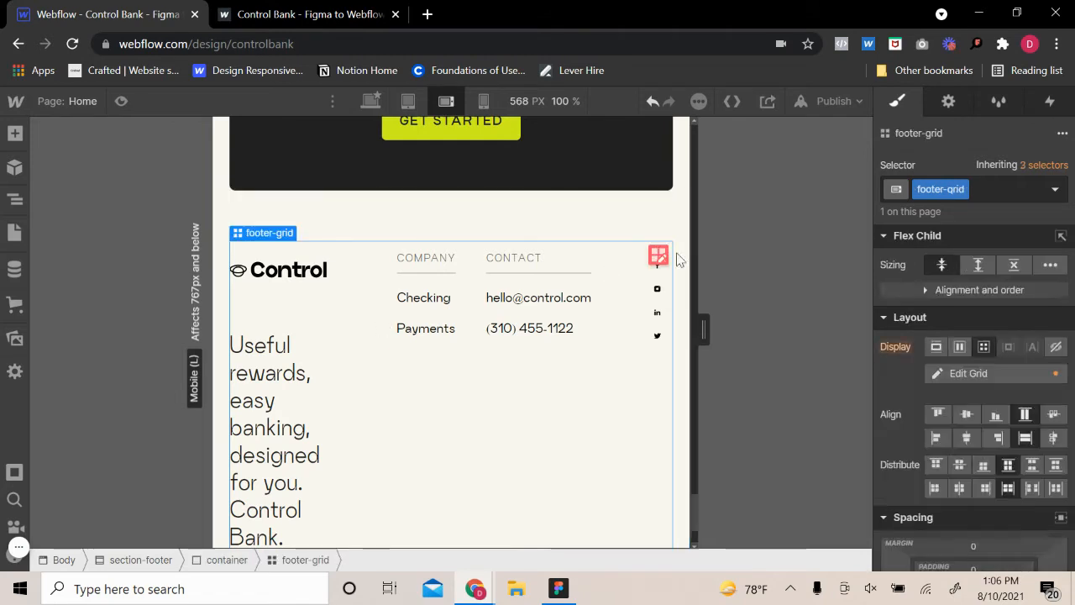
click(659, 255)
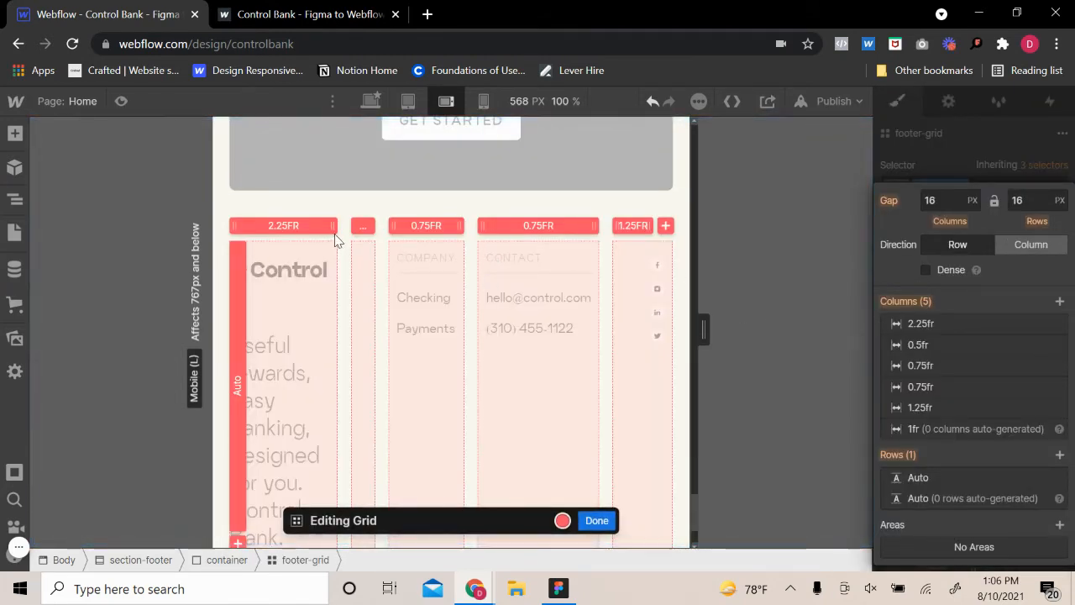
drag(363, 233, 703, 204)
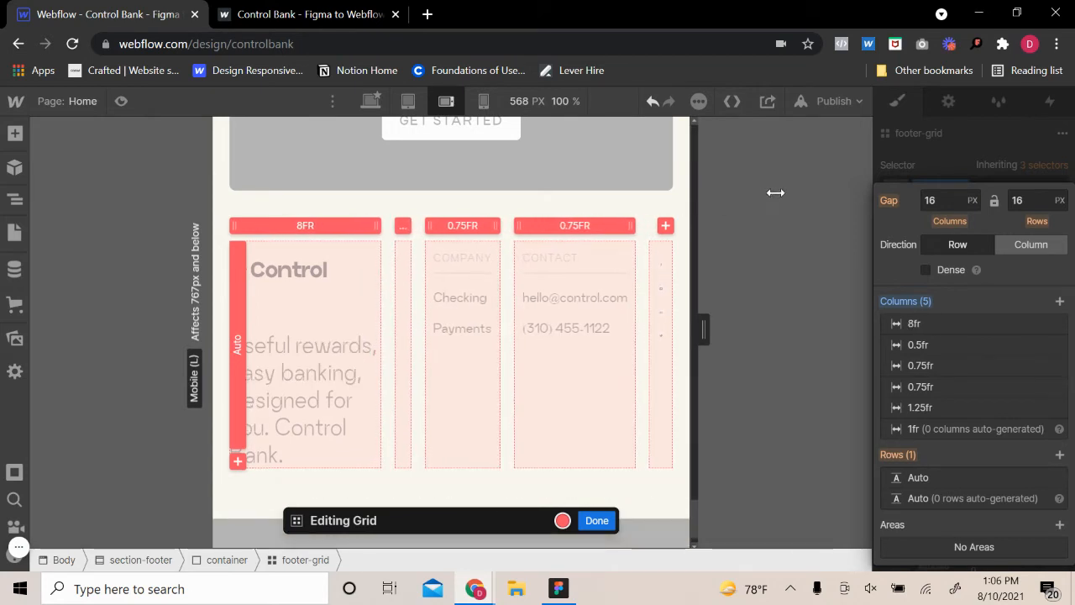
drag(395, 227, 302, 239)
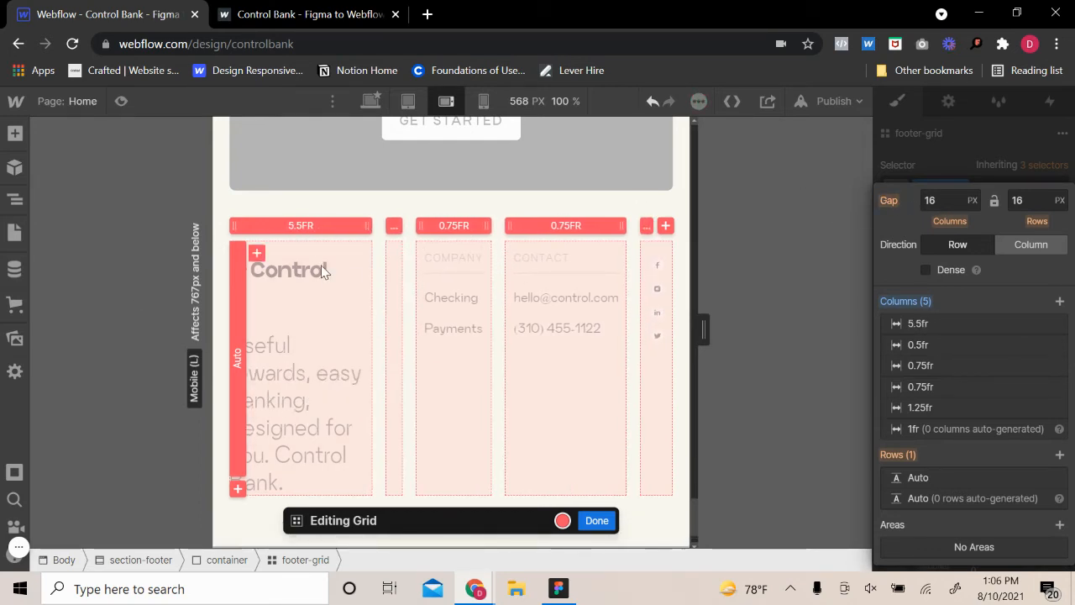
click(308, 225)
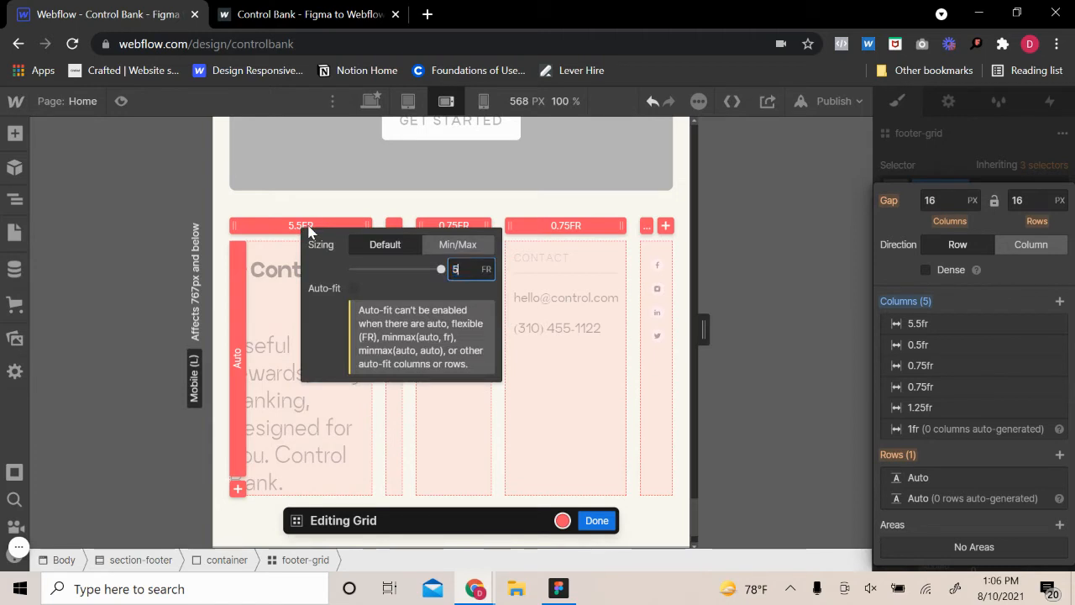
click(515, 475)
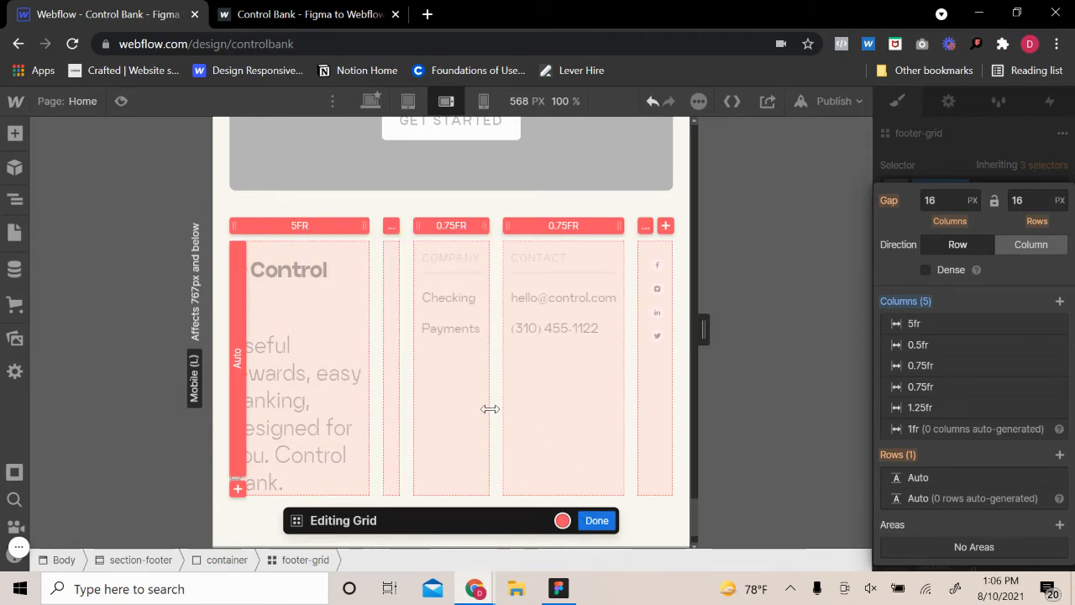
click(596, 520)
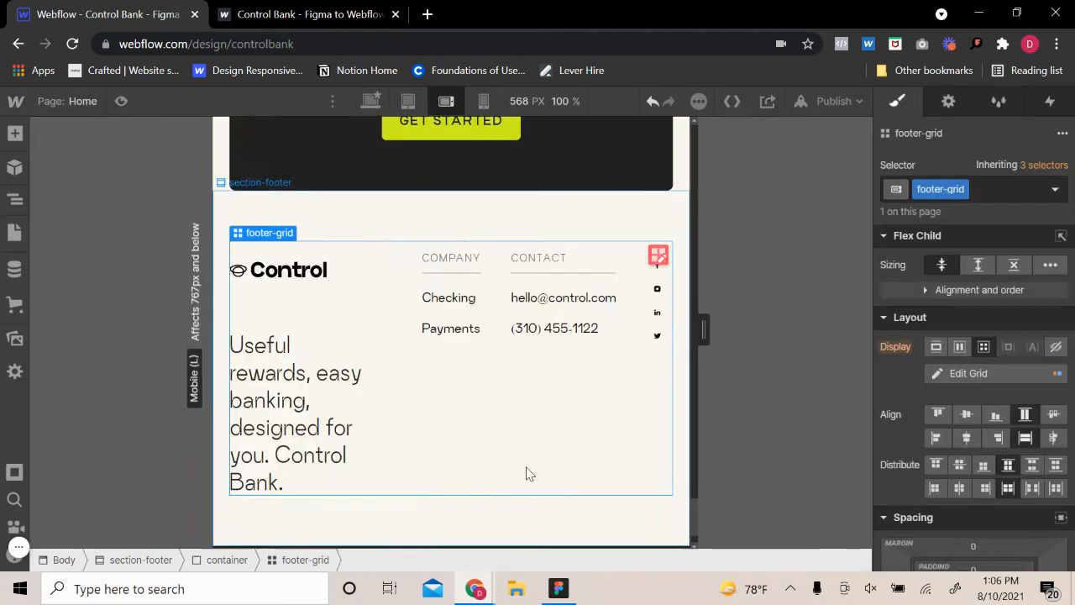
Set the column gap of the footer-grid to 5 px
click(508, 392)
click(658, 256)
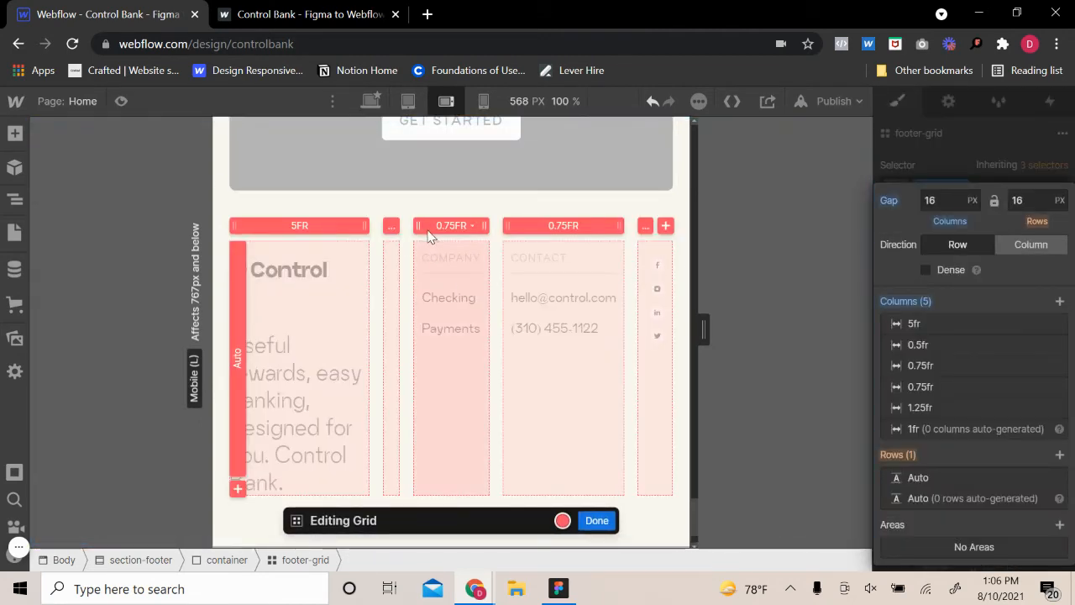
click(957, 201)
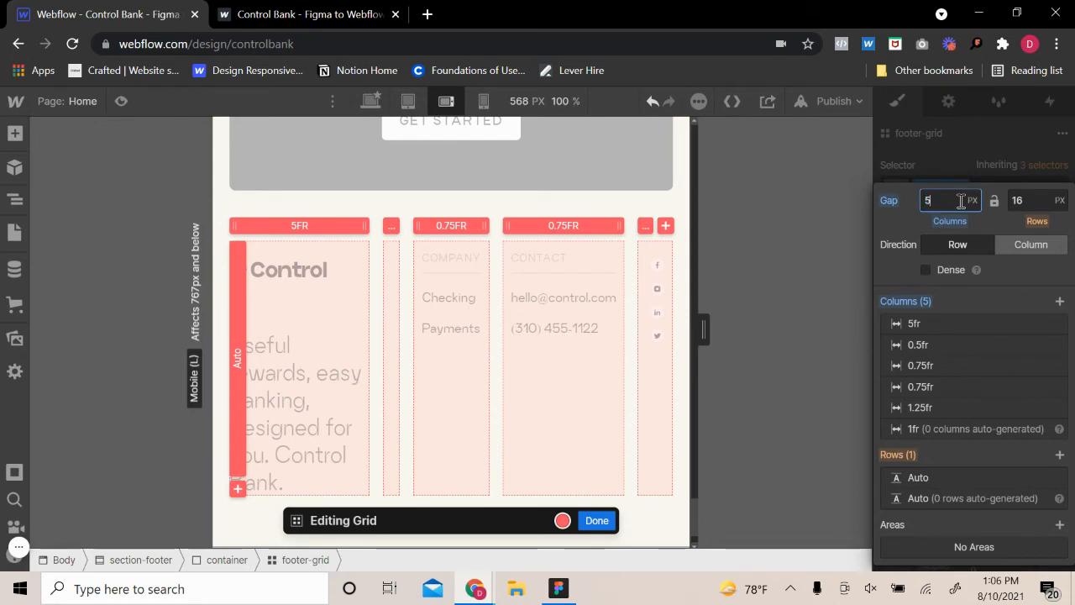
click(592, 520)
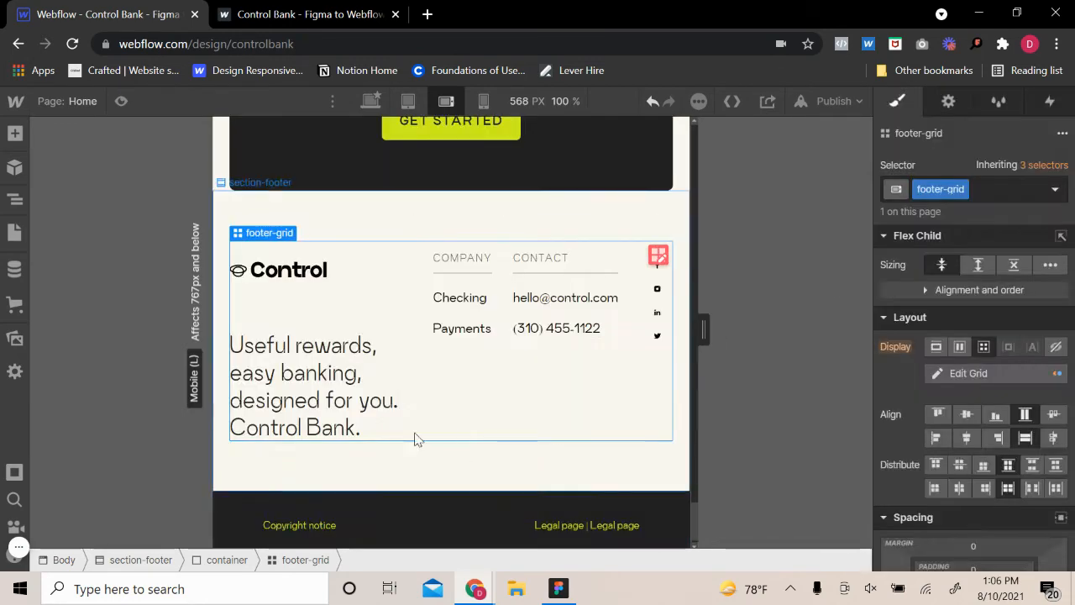
Set the font size of the footer-text under the Control logo to 1.4 em
click(390, 430)
scroll(978, 452, down, 5)
scroll(977, 452, down, 3)
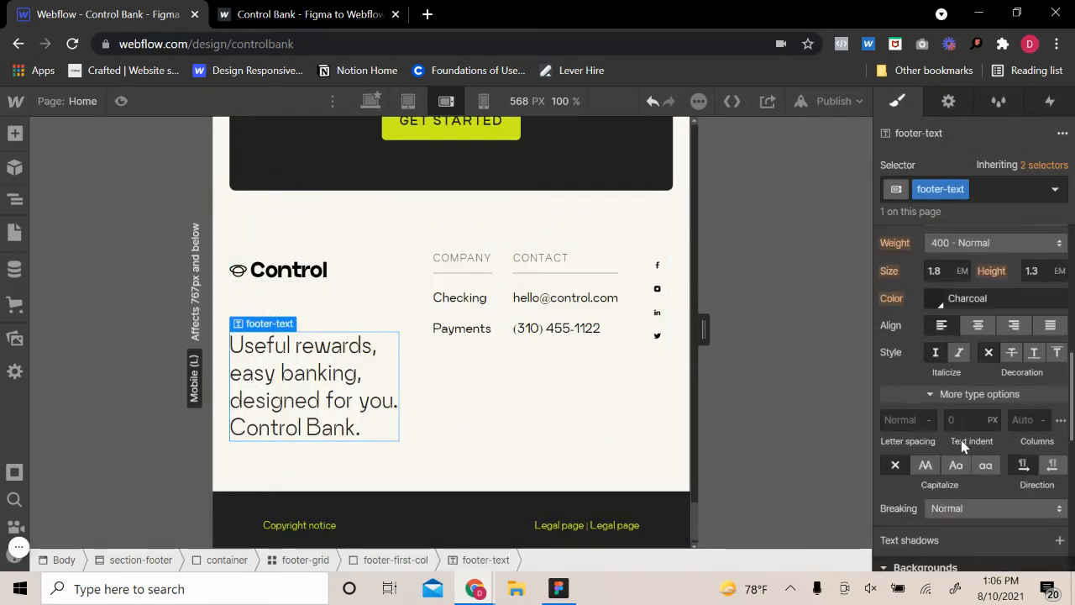
scroll(957, 420, up, 2)
click(936, 395)
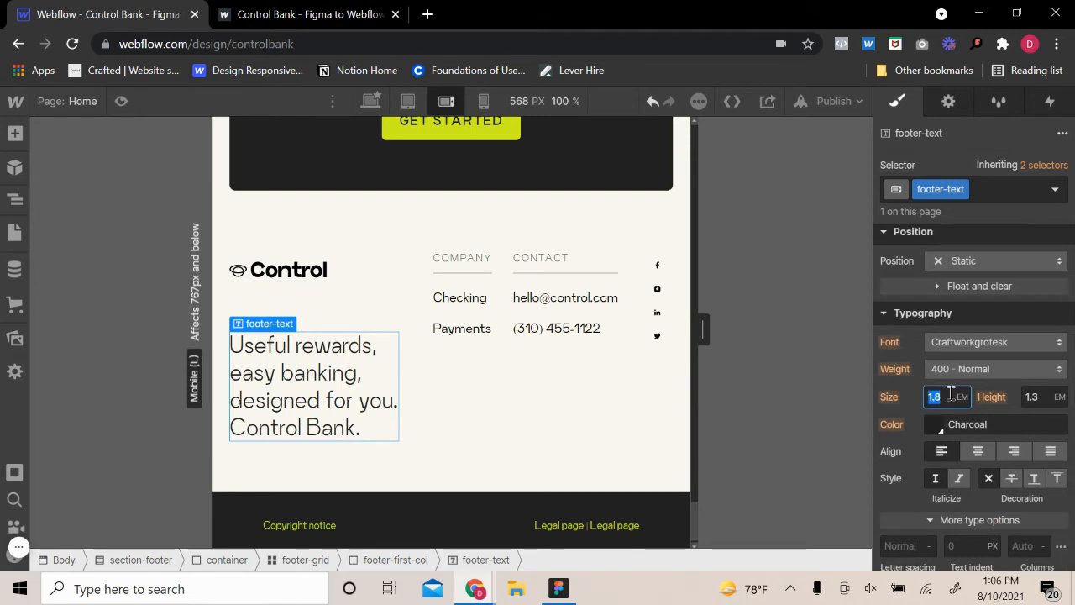
key(Return)
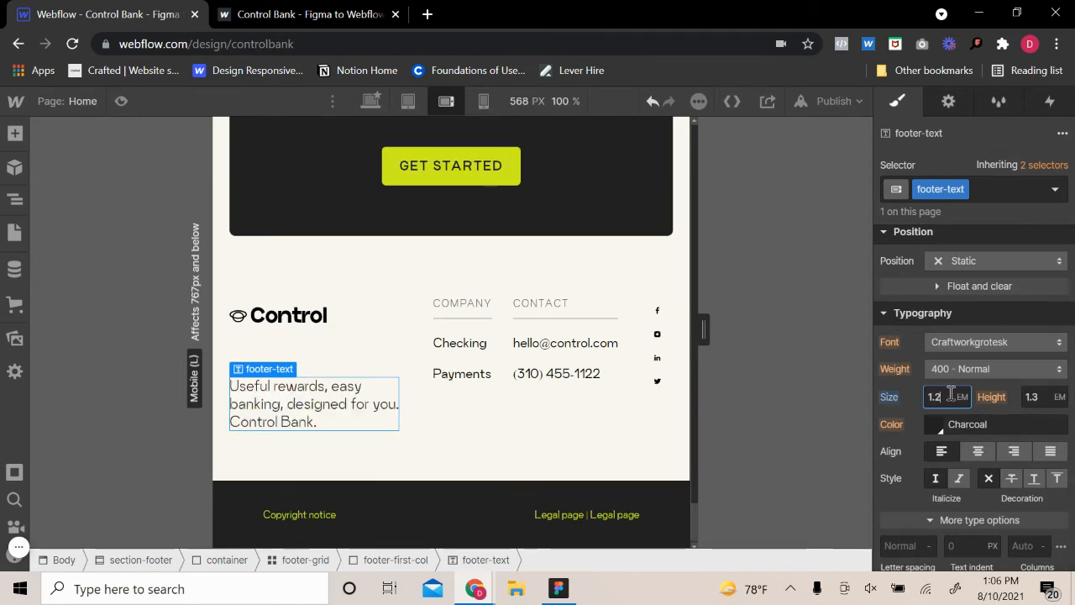
text(1.5)
key(Return)
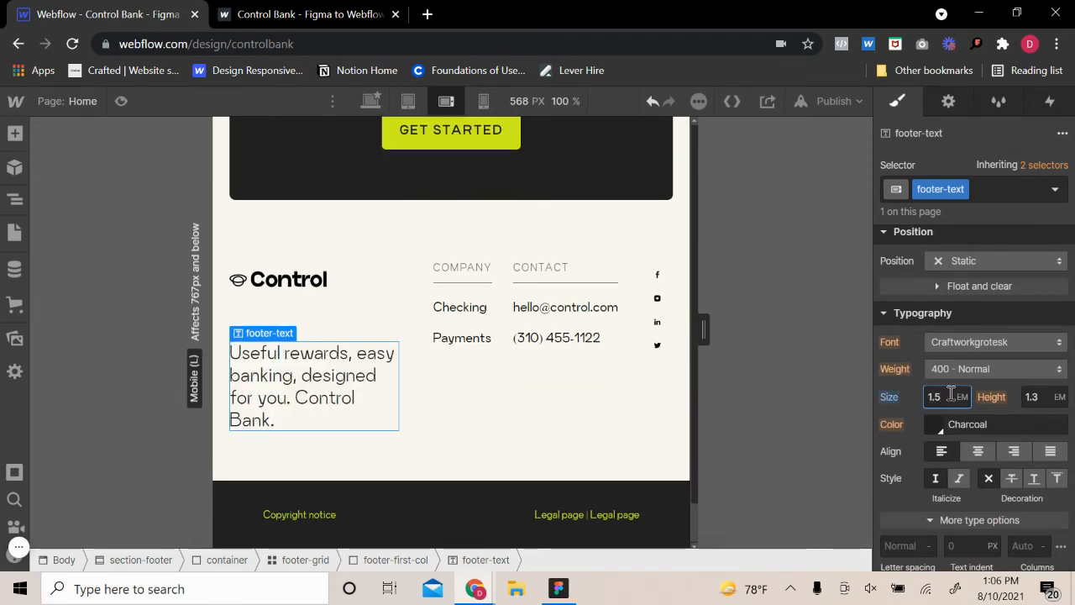
key(Down)
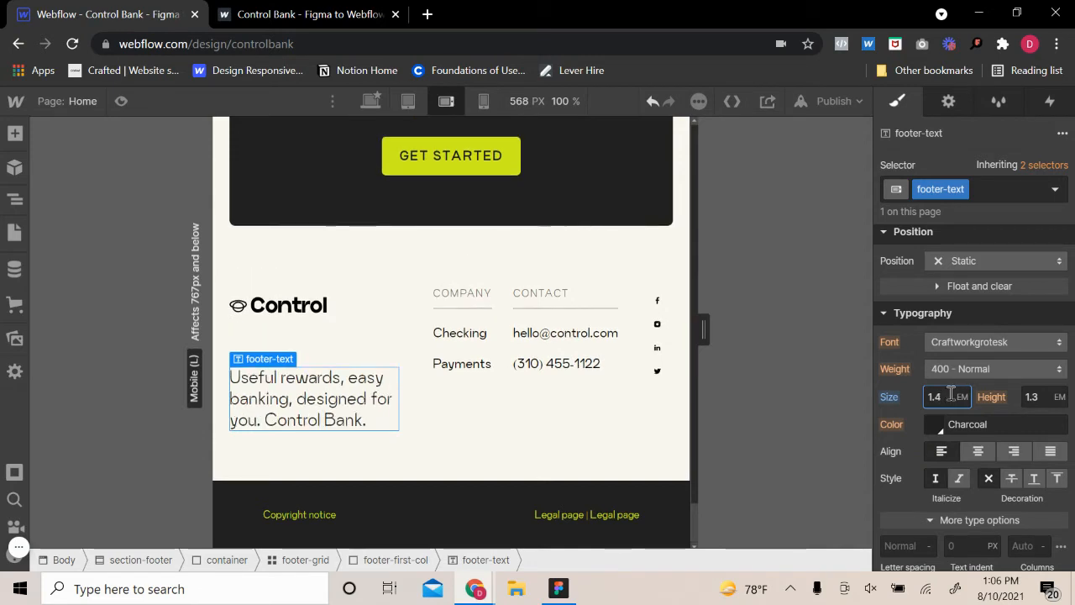
click(652, 101)
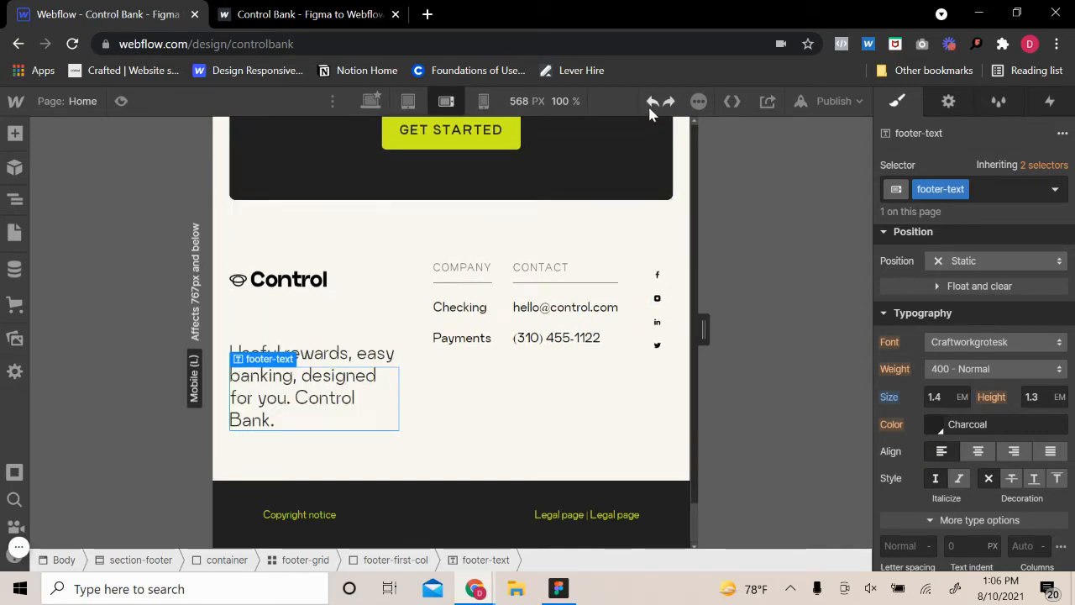
click(669, 102)
Set the width of the social icons in the footer to 5 VW
click(552, 393)
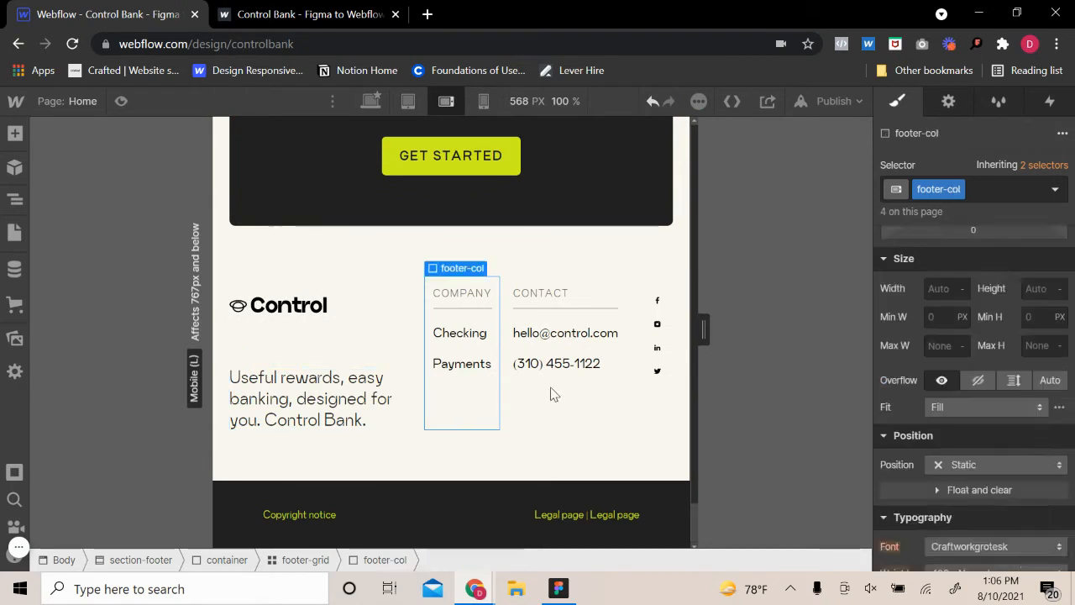
click(657, 300)
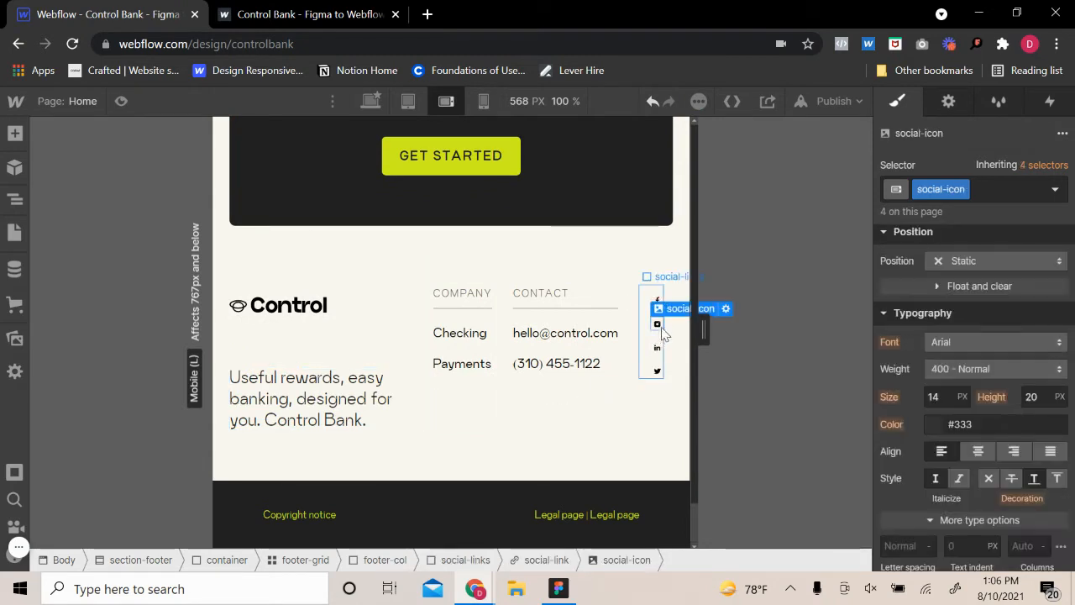
scroll(945, 336, up, 3)
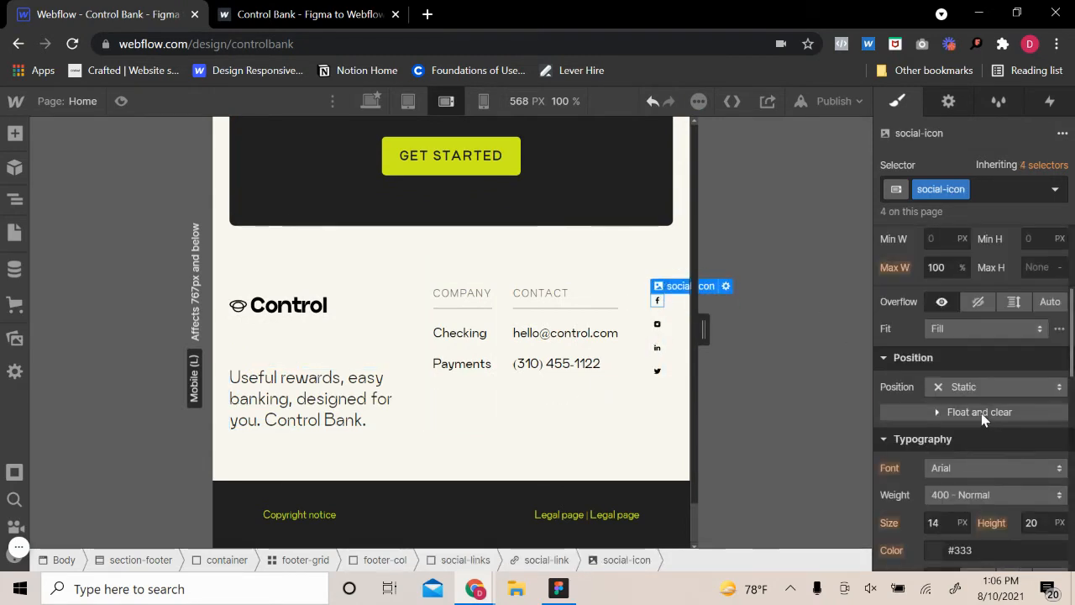
text(5)
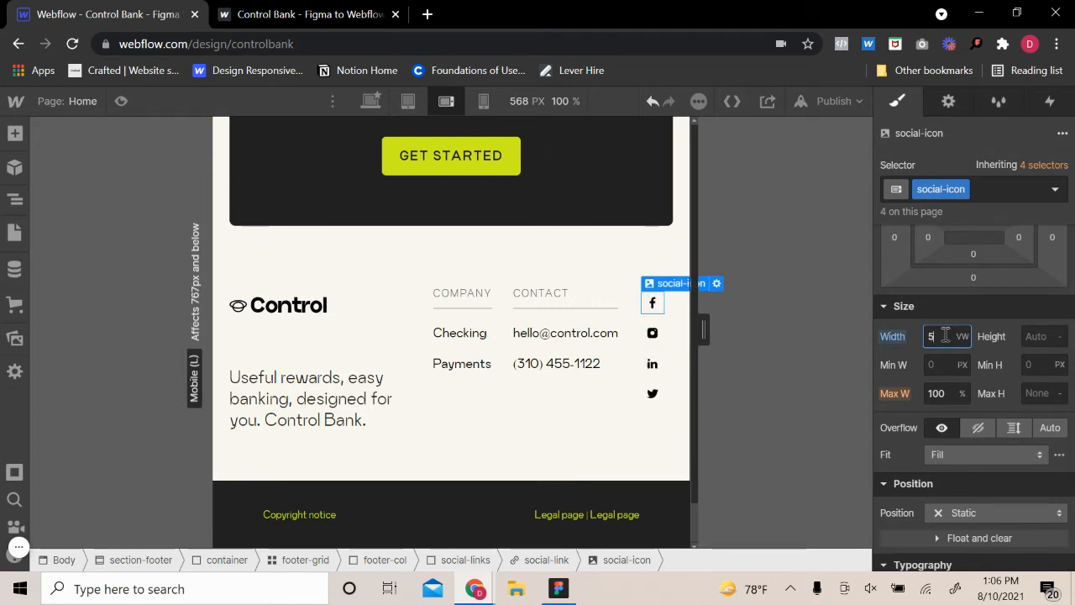
click(424, 466)
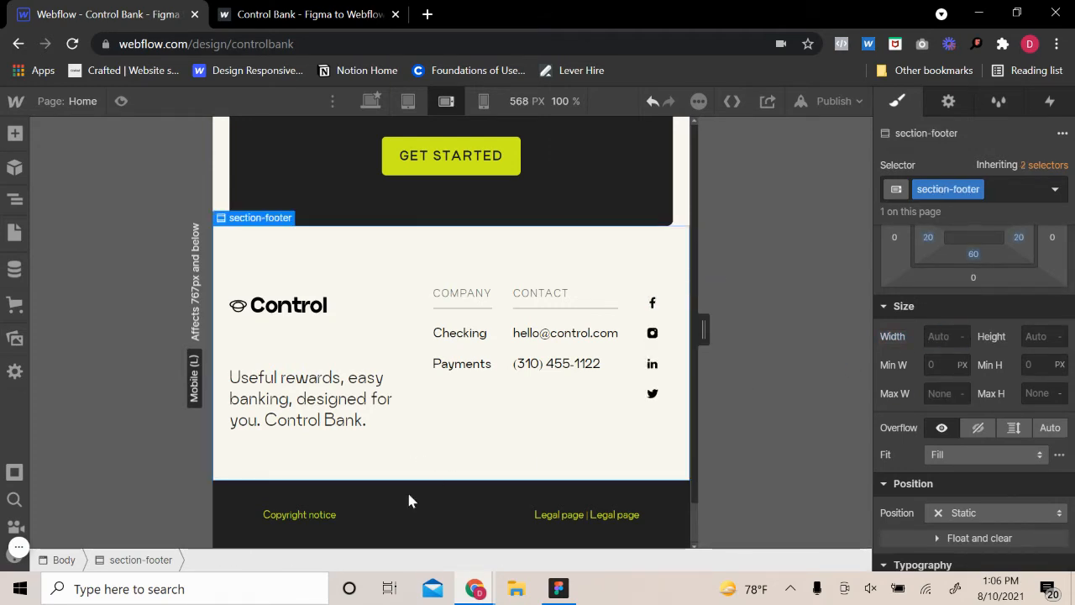
Set the left and right padding of the legal-bar below the footer to 20 px
click(413, 495)
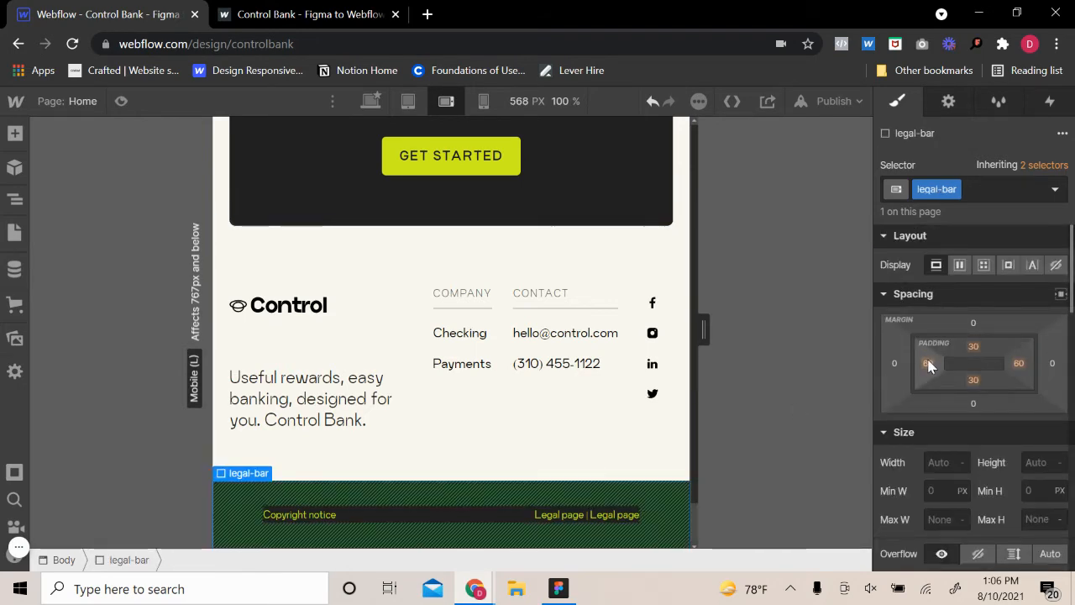
click(929, 365)
click(1000, 414)
click(1018, 363)
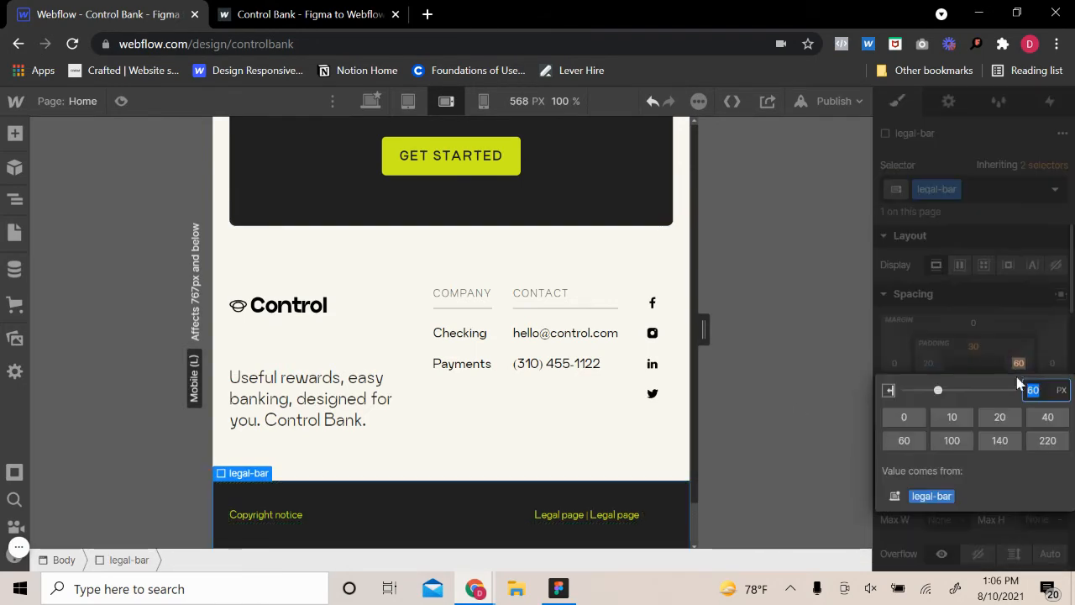
click(982, 418)
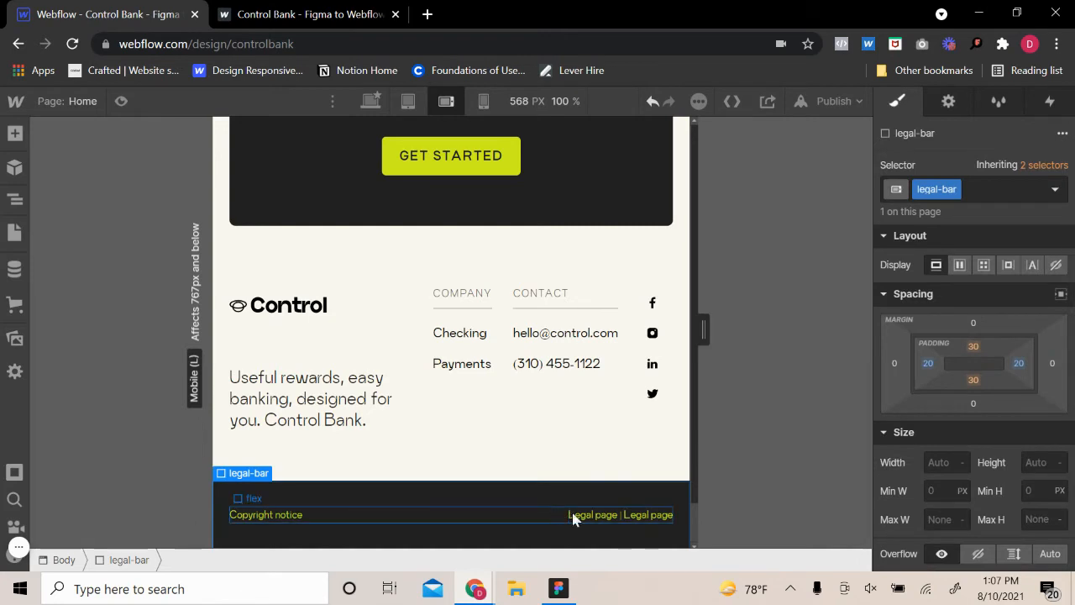
Check the typography of the copyright notice and review the mobile landscape layout from the footer up to the hero
click(273, 518)
scroll(992, 463, down, 4)
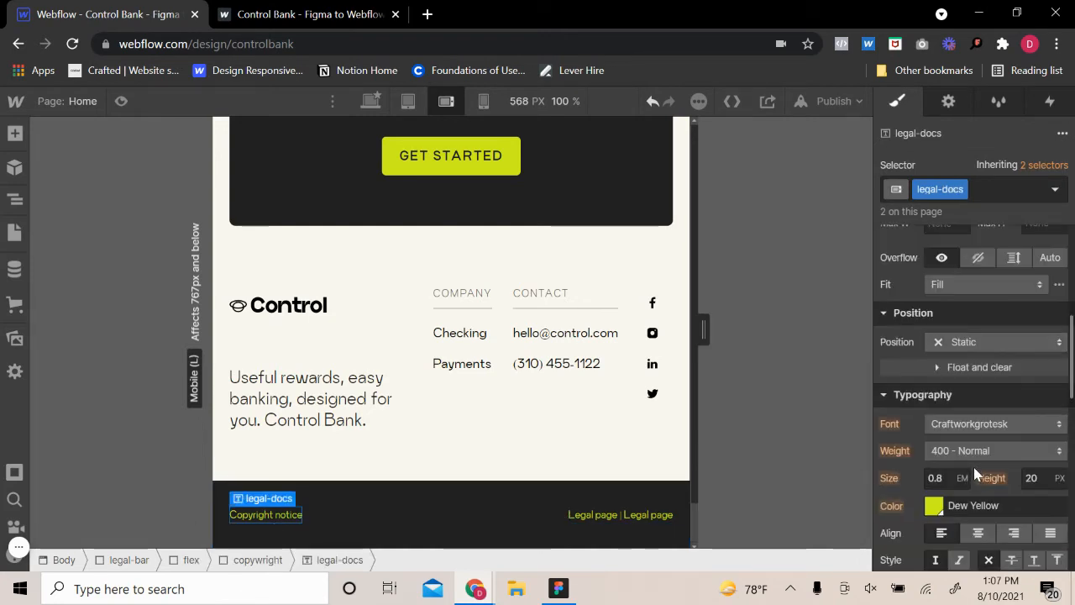
click(599, 466)
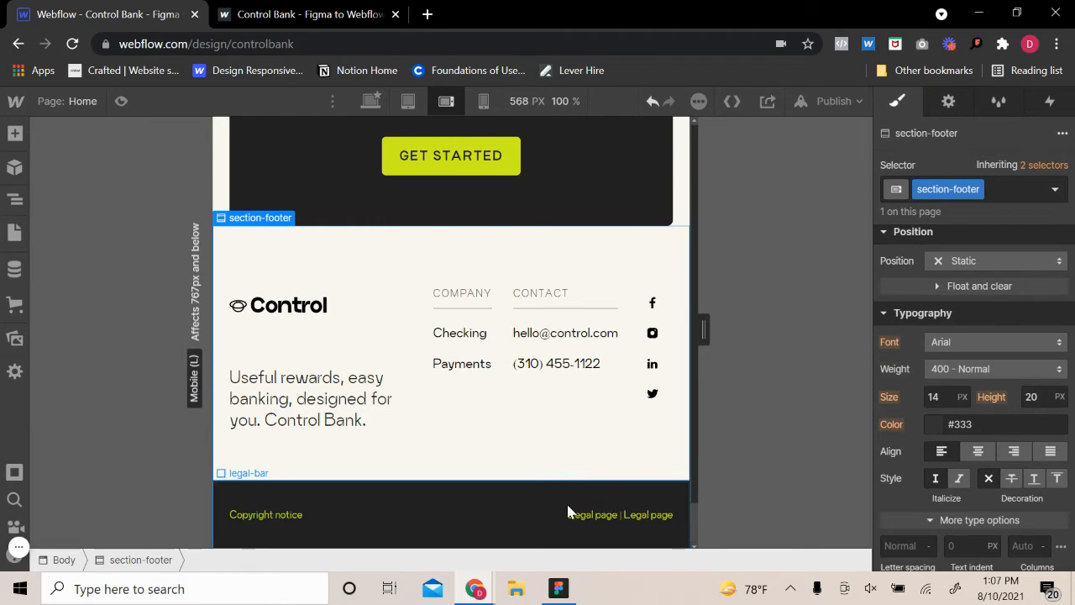
scroll(527, 489, up, 20)
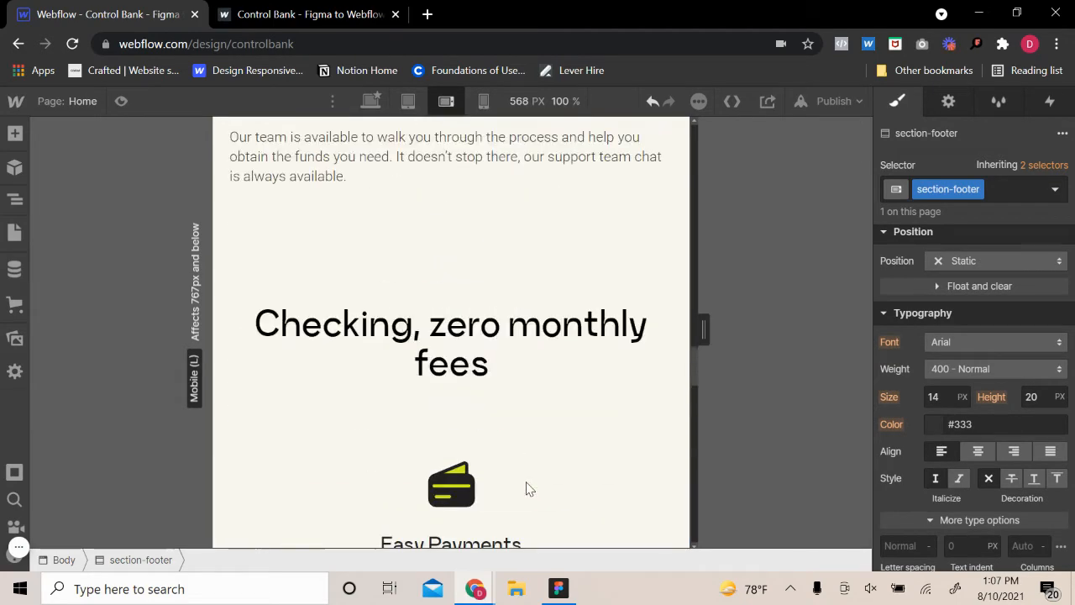
scroll(527, 489, up, 10)
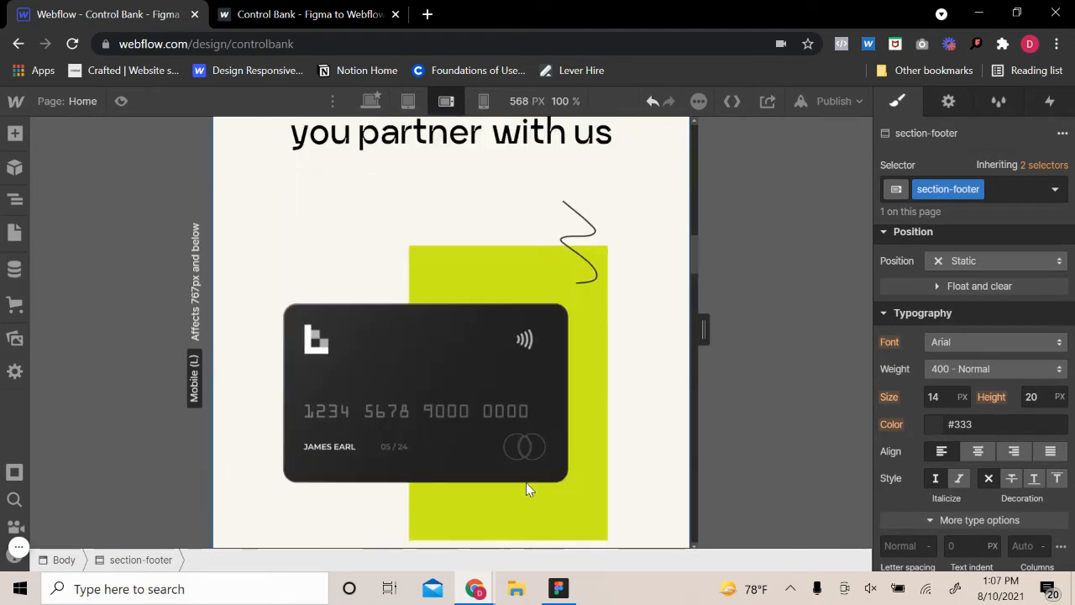
scroll(526, 489, up, 8)
scroll(526, 488, up, 5)
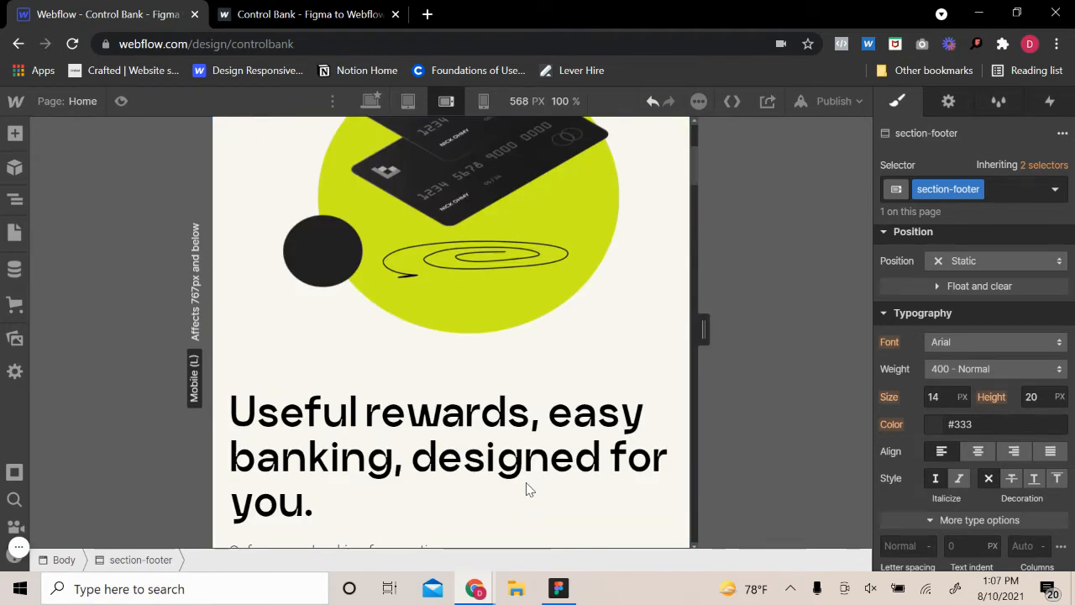
scroll(530, 489, up, 4)
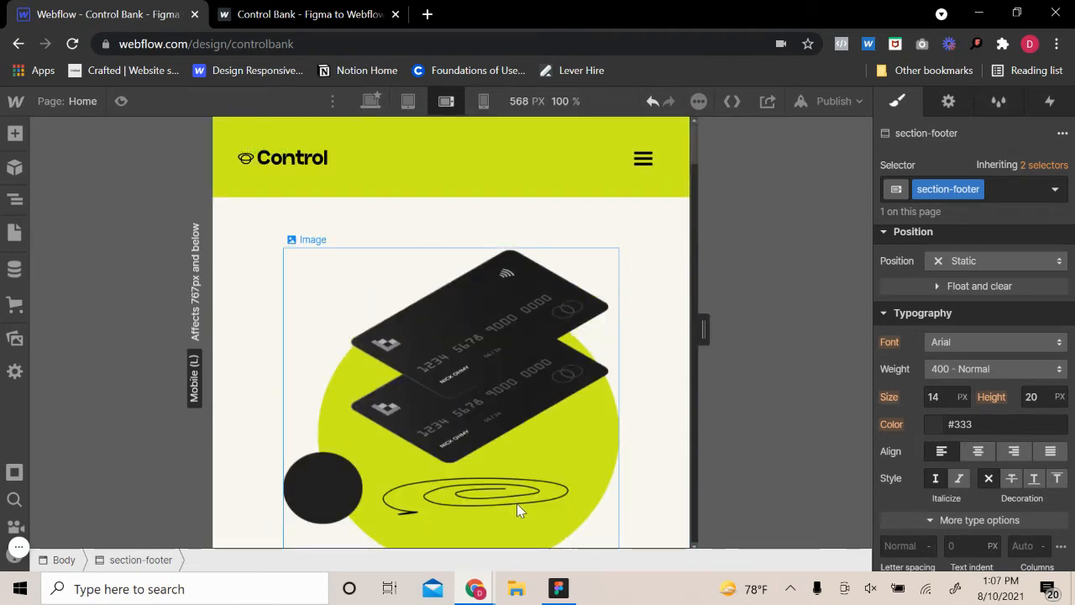
Switch to the mobile portrait breakpoint and set the width of the hero's image-wrapper to Auto
click(483, 101)
click(434, 343)
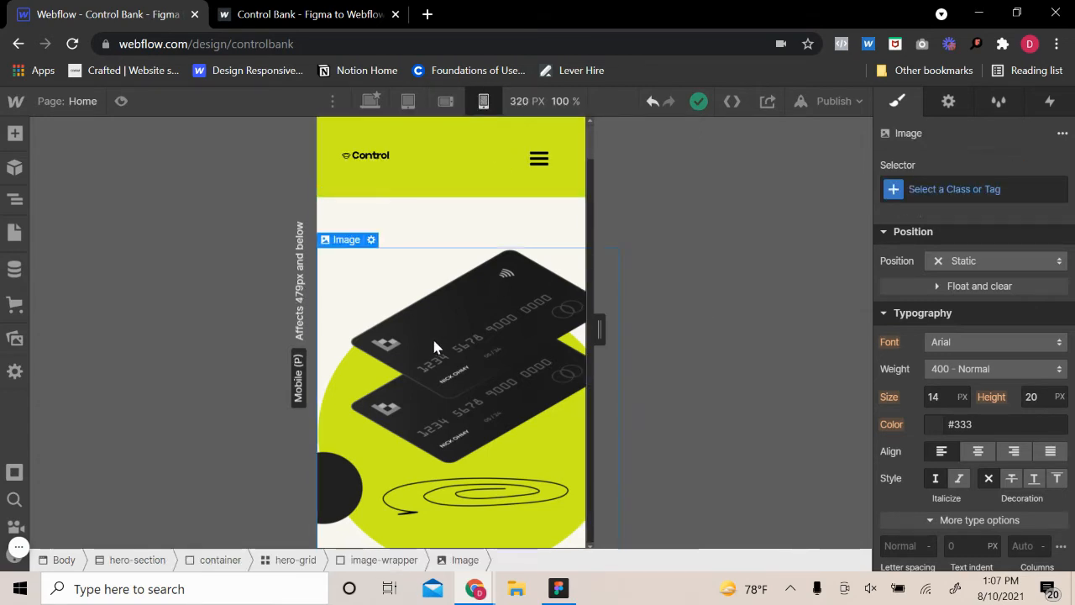
click(357, 225)
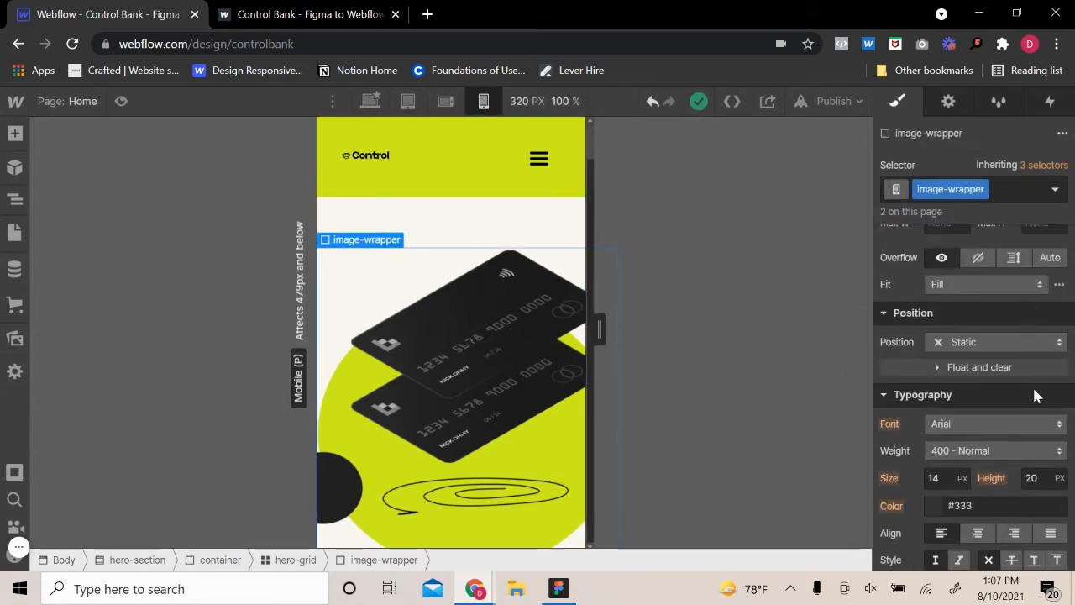
scroll(1035, 394, up, 3)
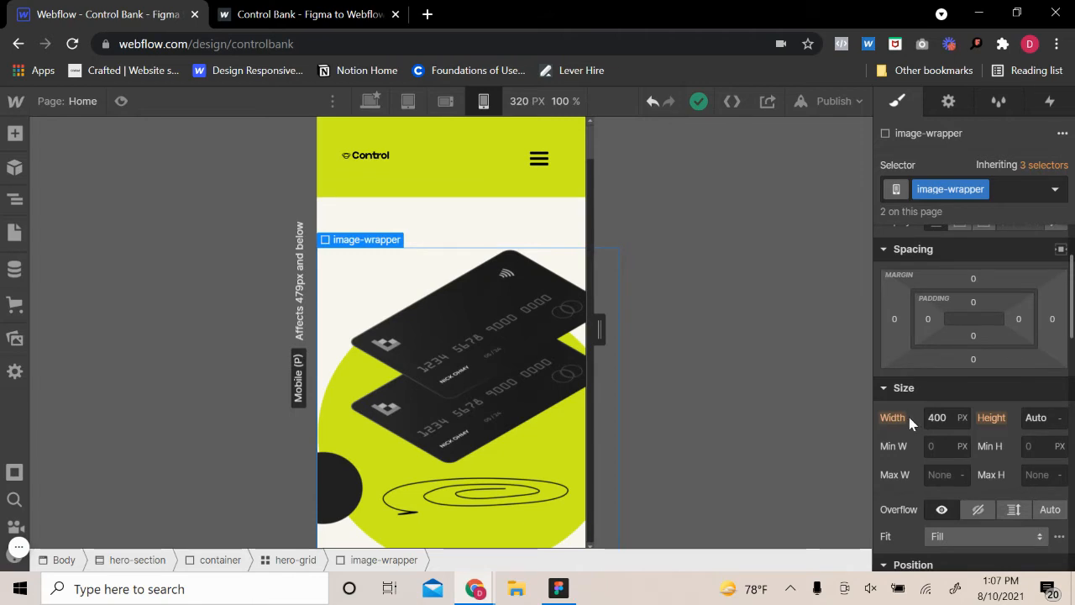
click(963, 418)
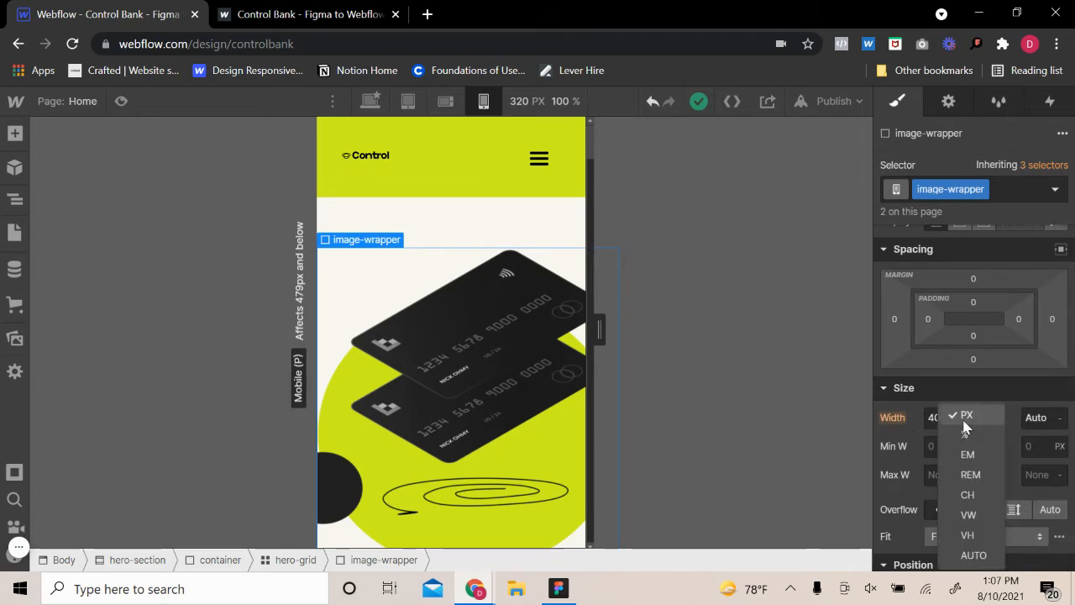
click(974, 556)
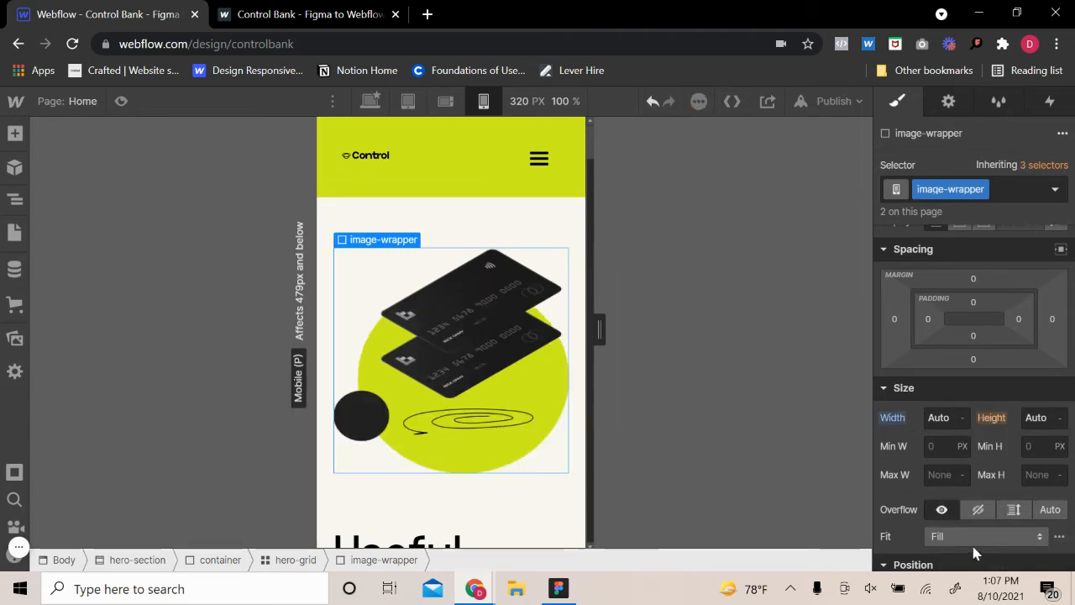
Set the font size of the hero's h1 heading to 2.4 EM at mobile portrait
click(449, 238)
scroll(941, 321, up, 2)
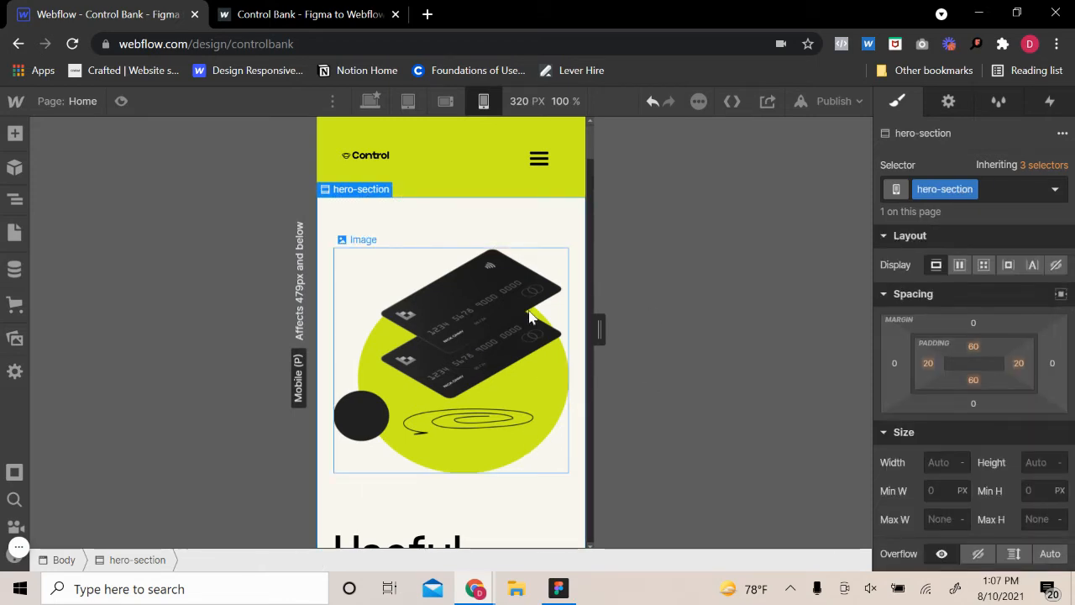
scroll(425, 411, down, 3)
click(435, 360)
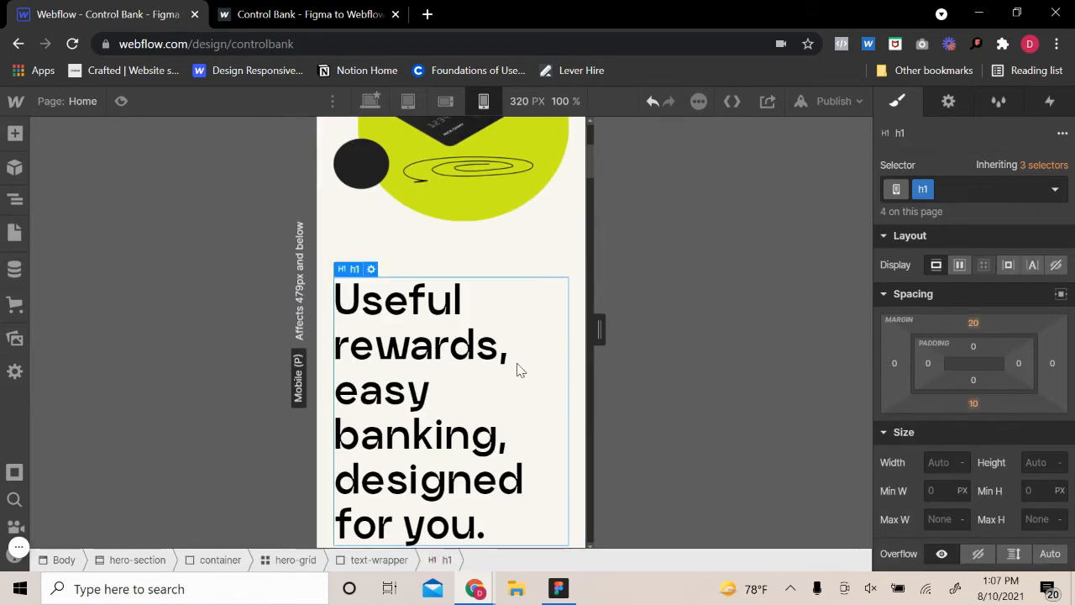
scroll(966, 378, down, 3)
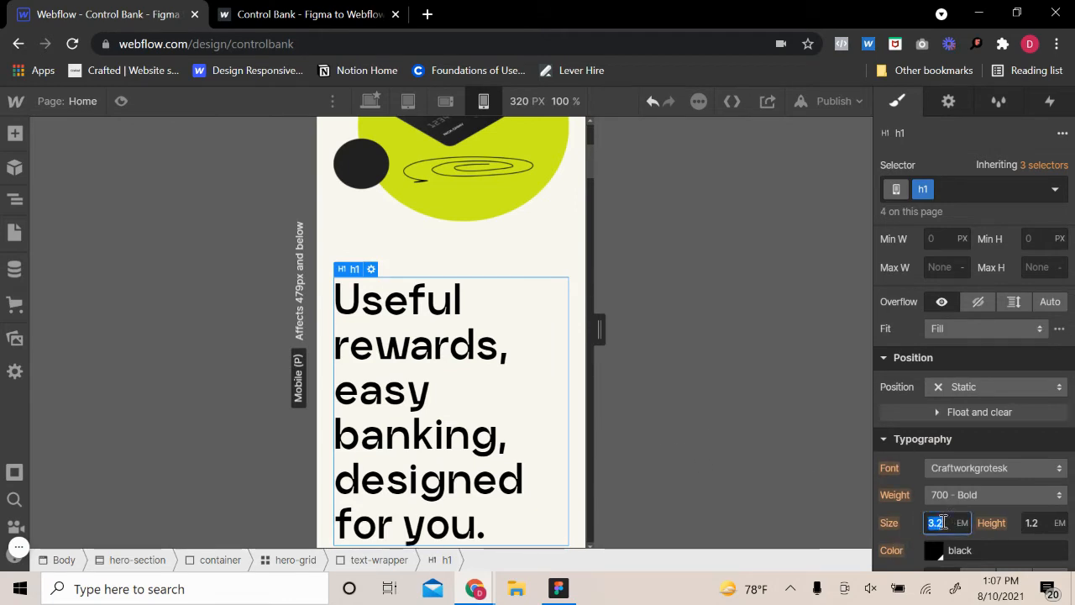
key(Return)
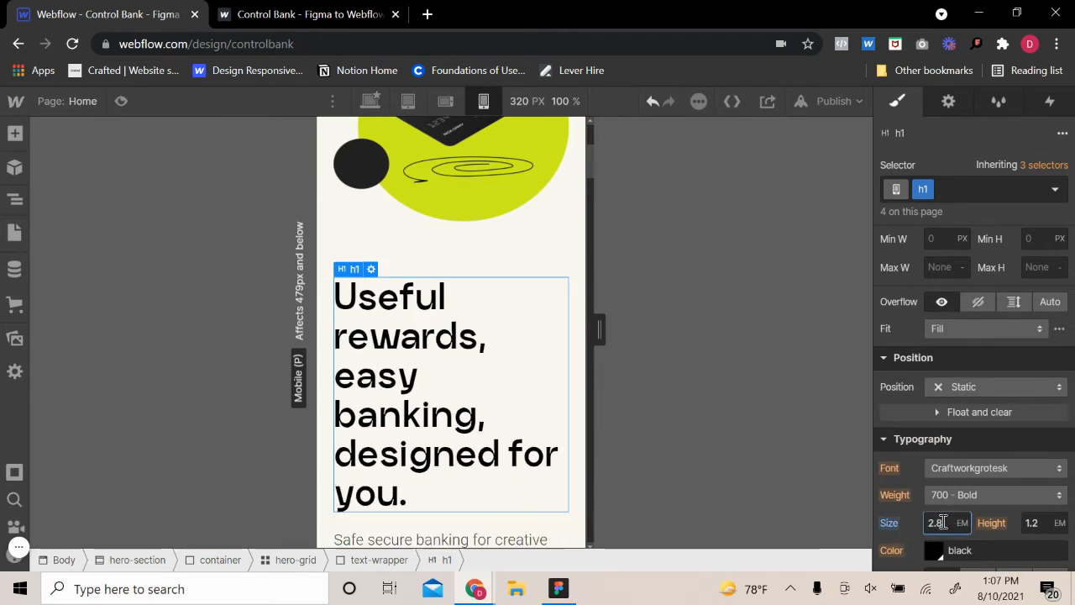
key(Down)
key(Down)
key(Down)
key(Down)
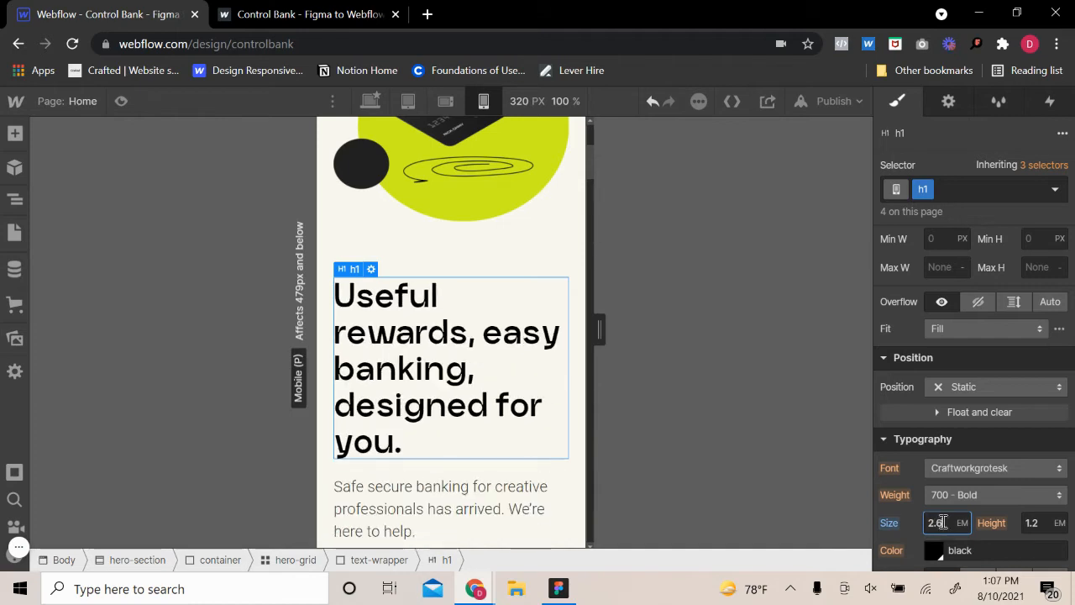
key(Down)
key(Up)
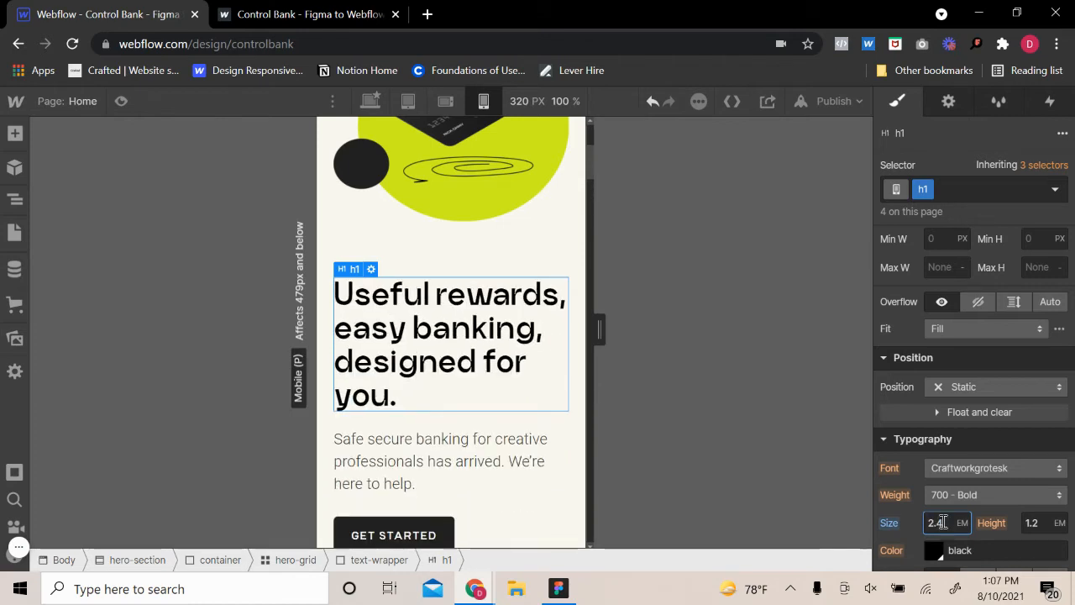
key(Up)
key(Down)
Test the hero at a 360 px canvas width, return to 320 px, and check the hero-subtext's typography
drag(599, 330, 617, 345)
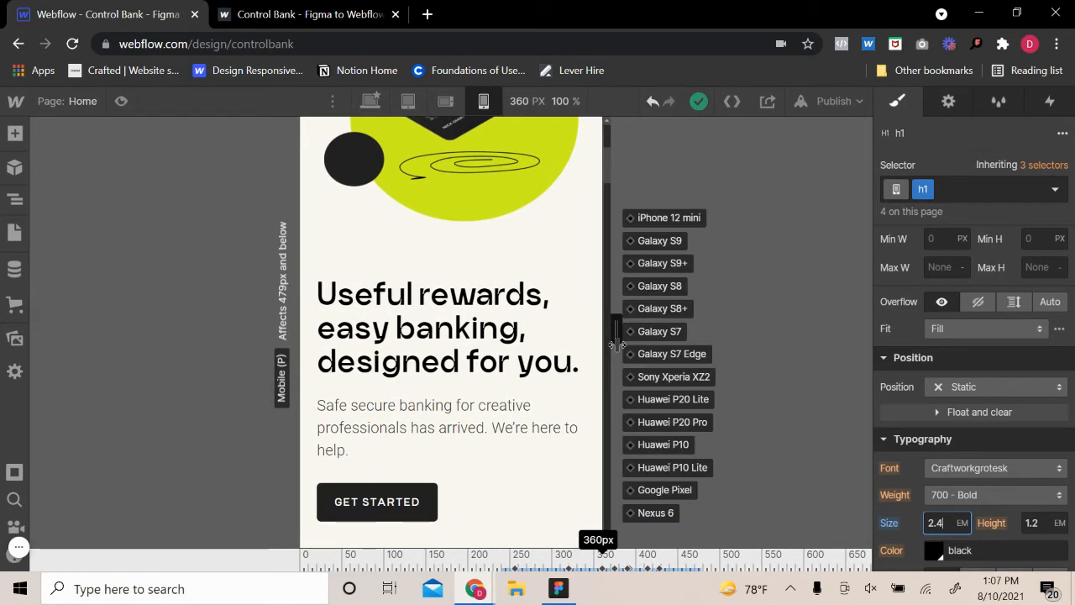
mouse_move(614, 345)
mouse_down()
mouse_move(629, 346)
mouse_move(600, 336)
mouse_up()
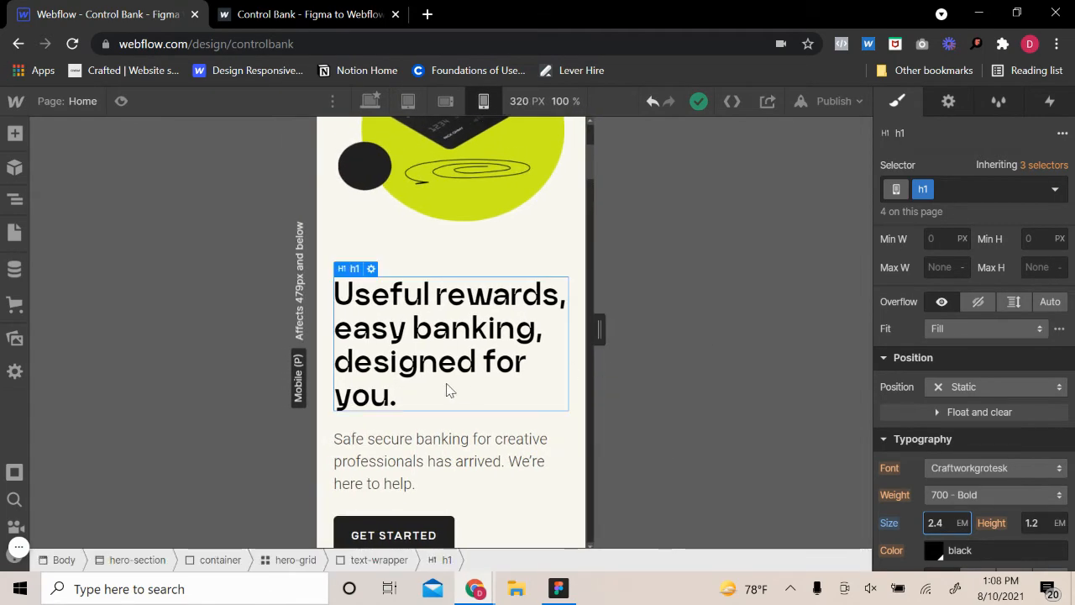
click(478, 439)
scroll(878, 407, down, 2)
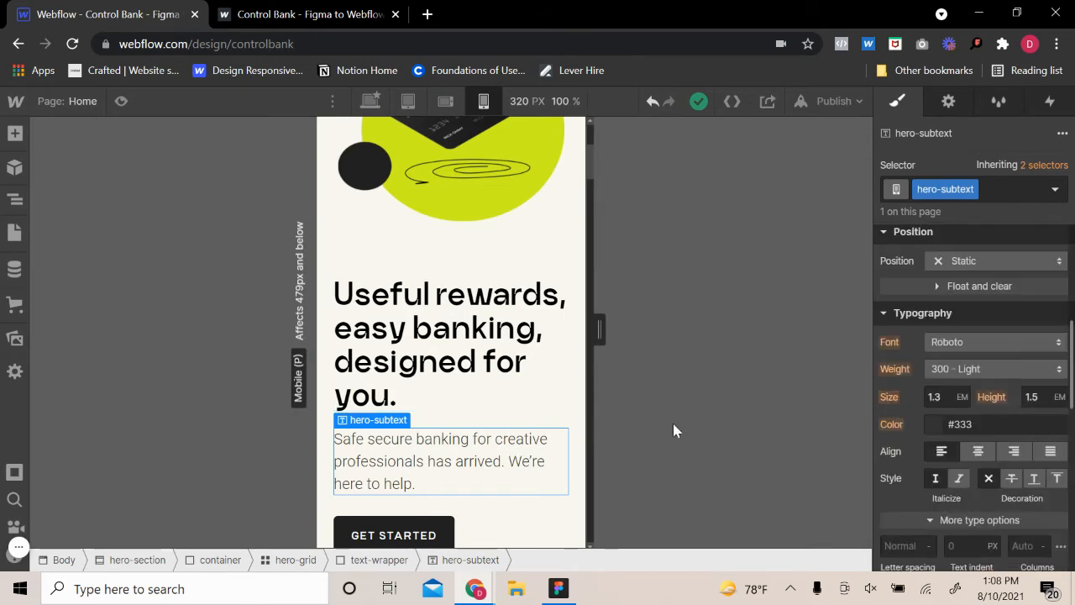
scroll(487, 408, down, 4)
scroll(518, 428, up, 6)
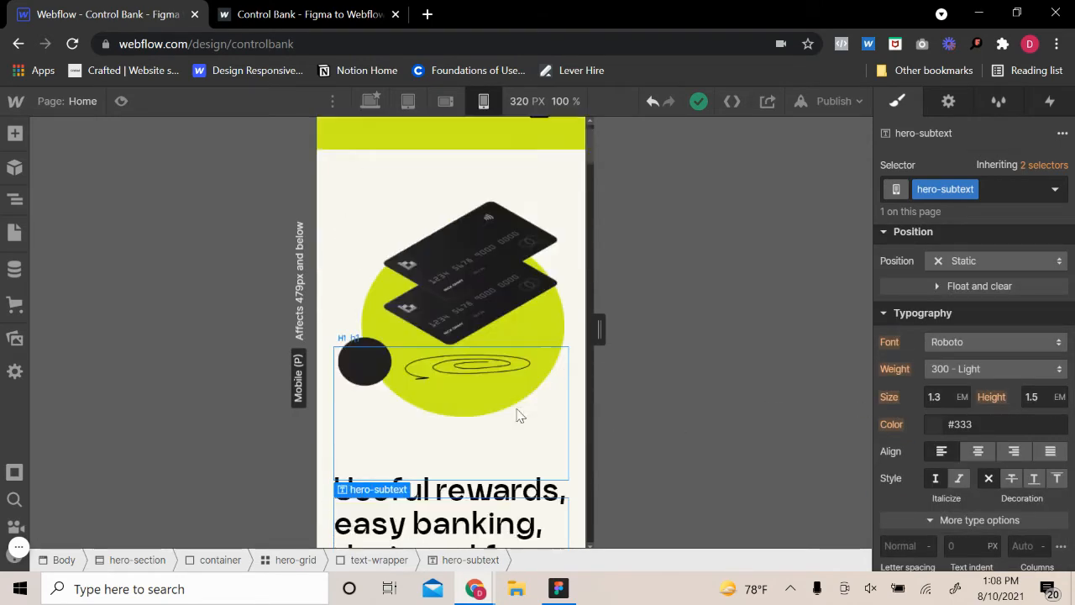
Set the width of the Brand logo link in the navbar to 33 VW
click(366, 168)
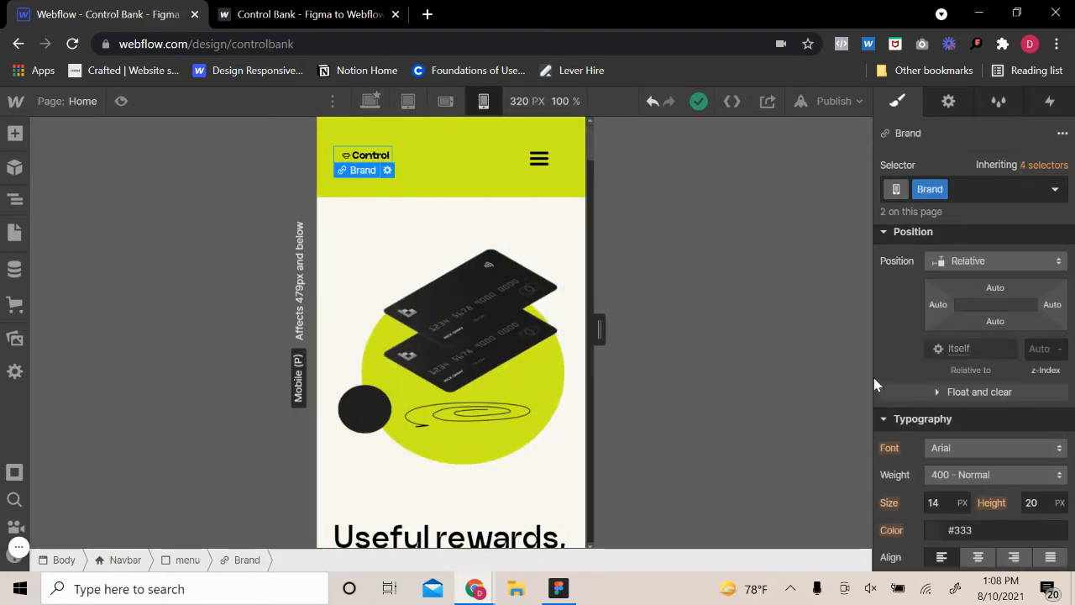
scroll(947, 430, up, 3)
text(3)
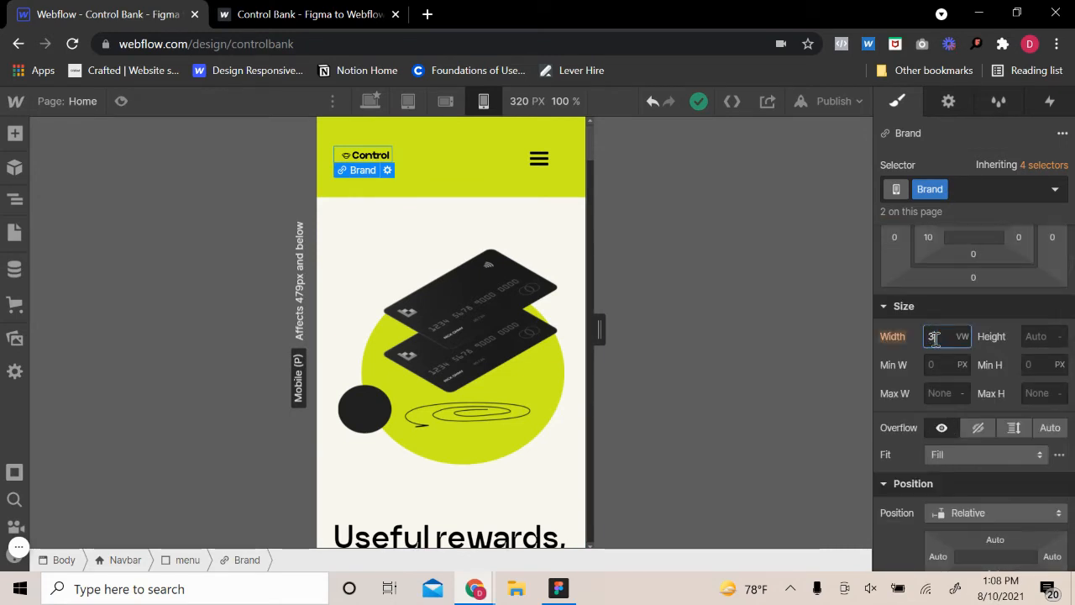
text(0)
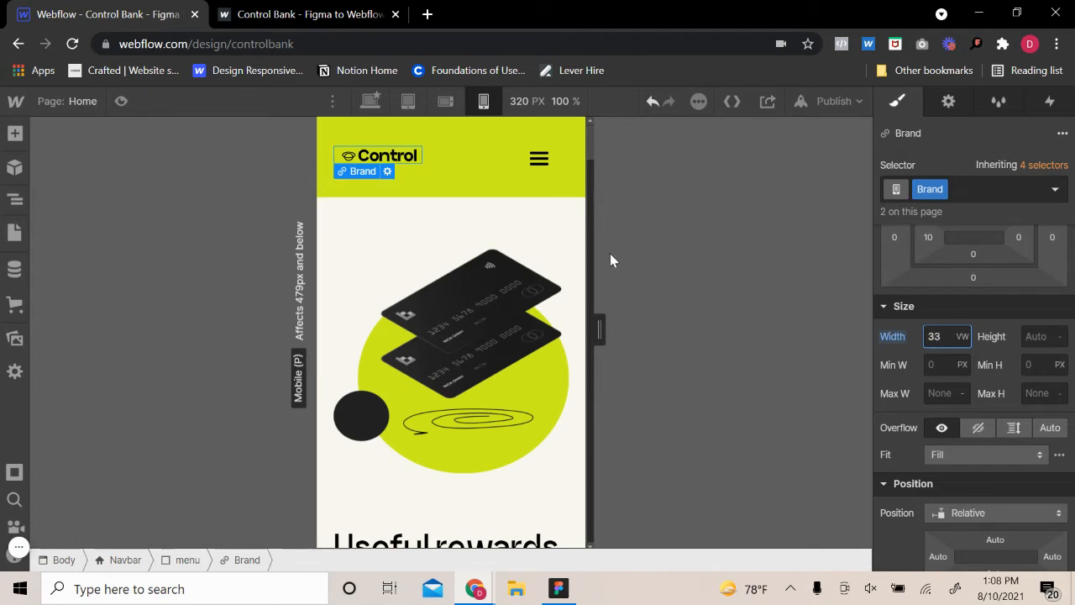
Check the padding of the Navbar and the hero-section and review the hero down to the following section
click(547, 255)
click(552, 240)
click(458, 185)
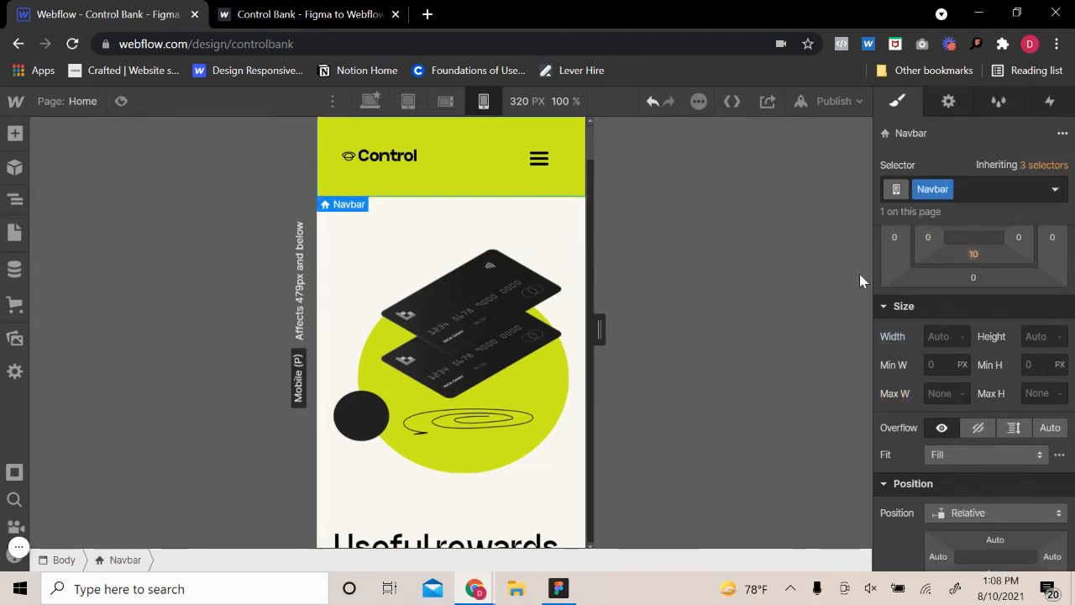
scroll(966, 290, up, 3)
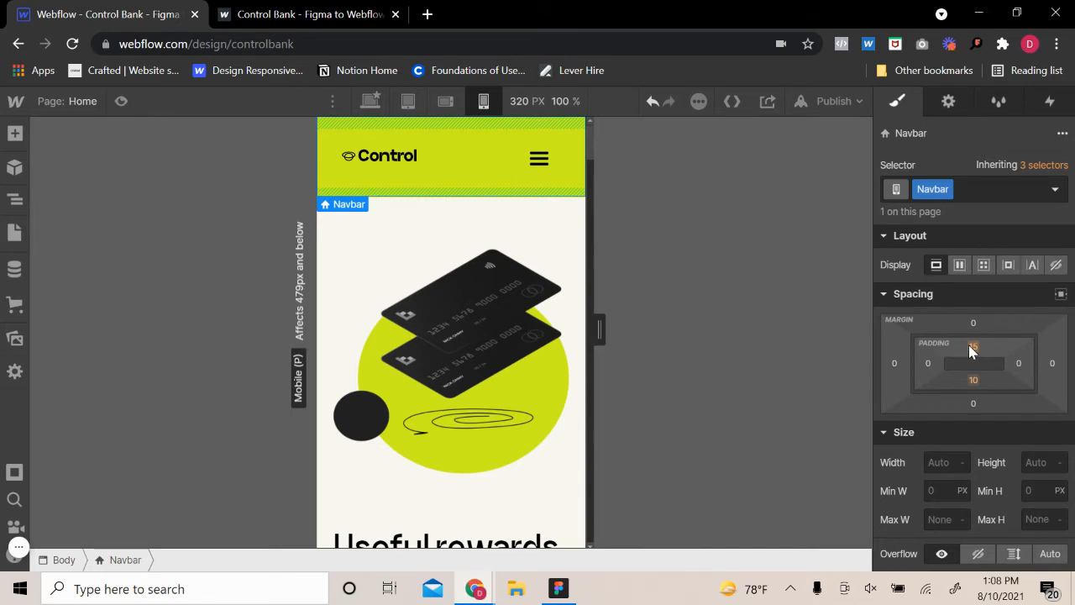
click(483, 225)
scroll(454, 277, down, 8)
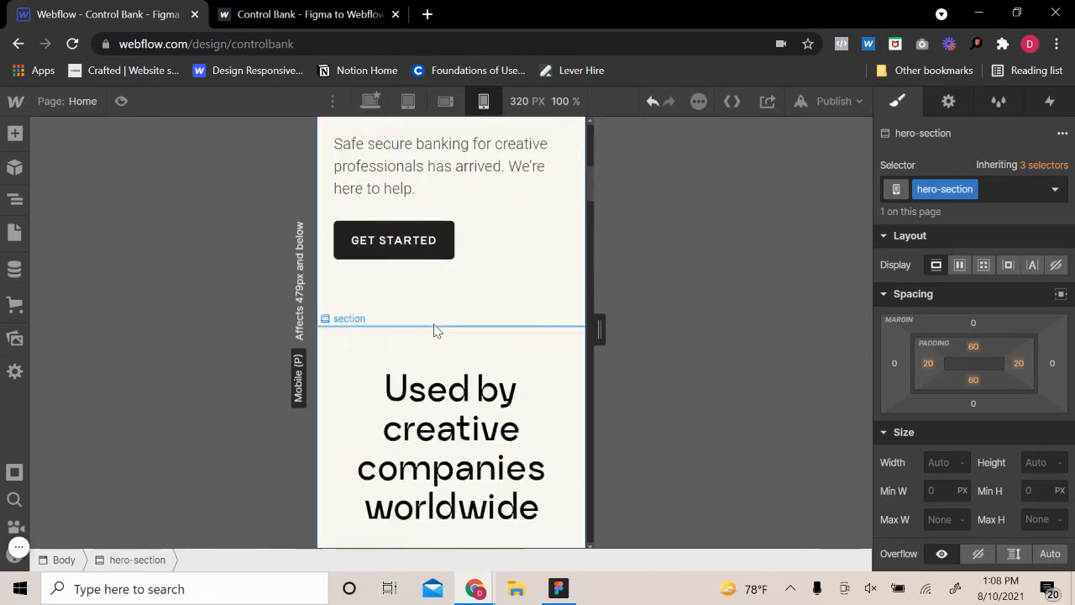
scroll(435, 328, up, 3)
Preview the page, test opening and closing the mobile navigation menu, and return to the design view
key(ctrl+shift+p)
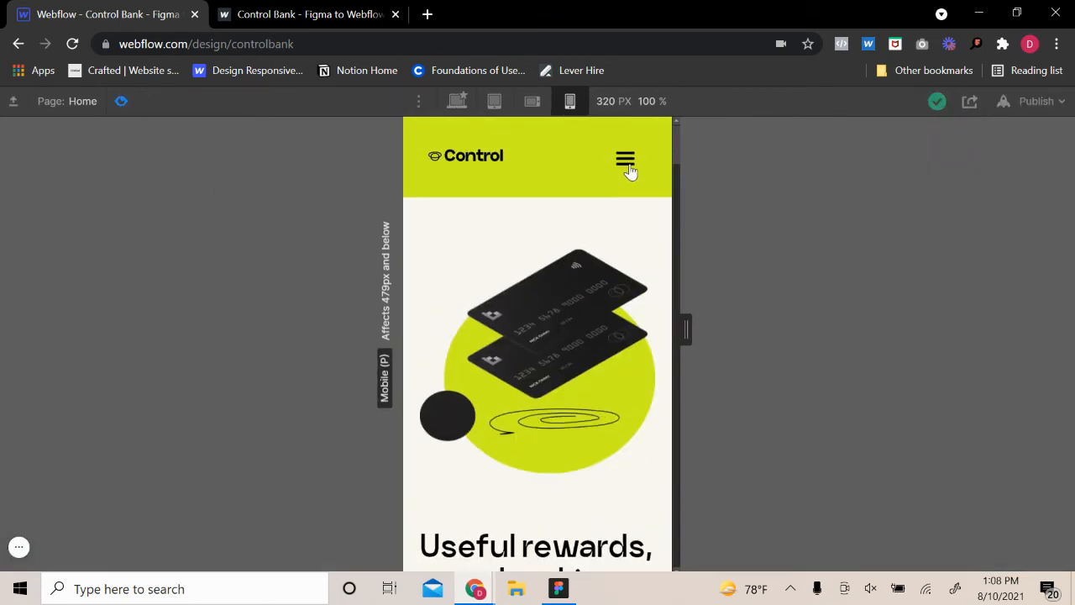
click(627, 161)
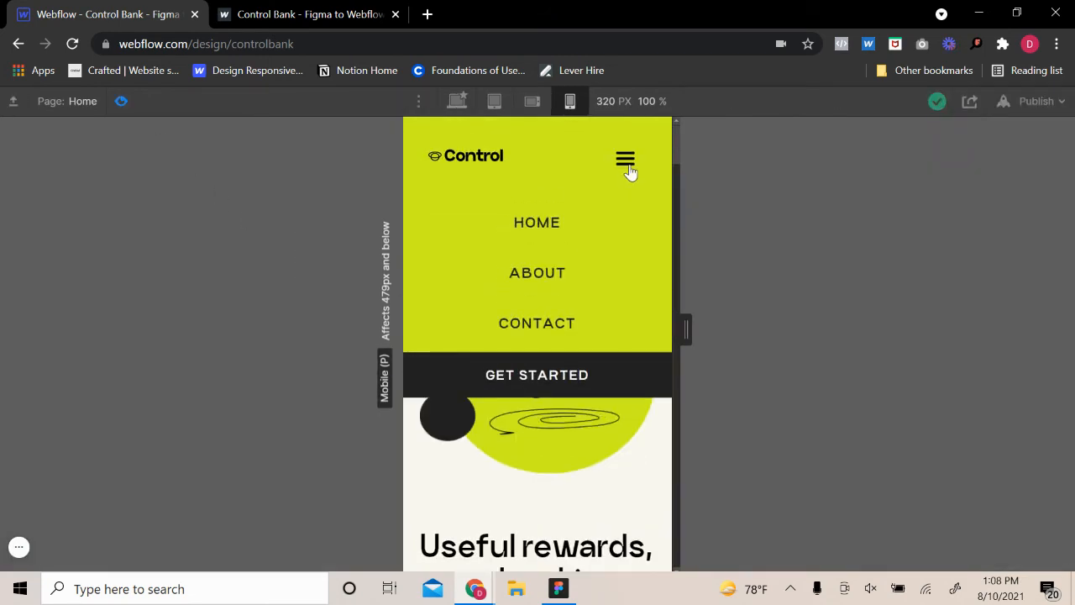
click(630, 171)
click(630, 172)
click(631, 173)
click(632, 174)
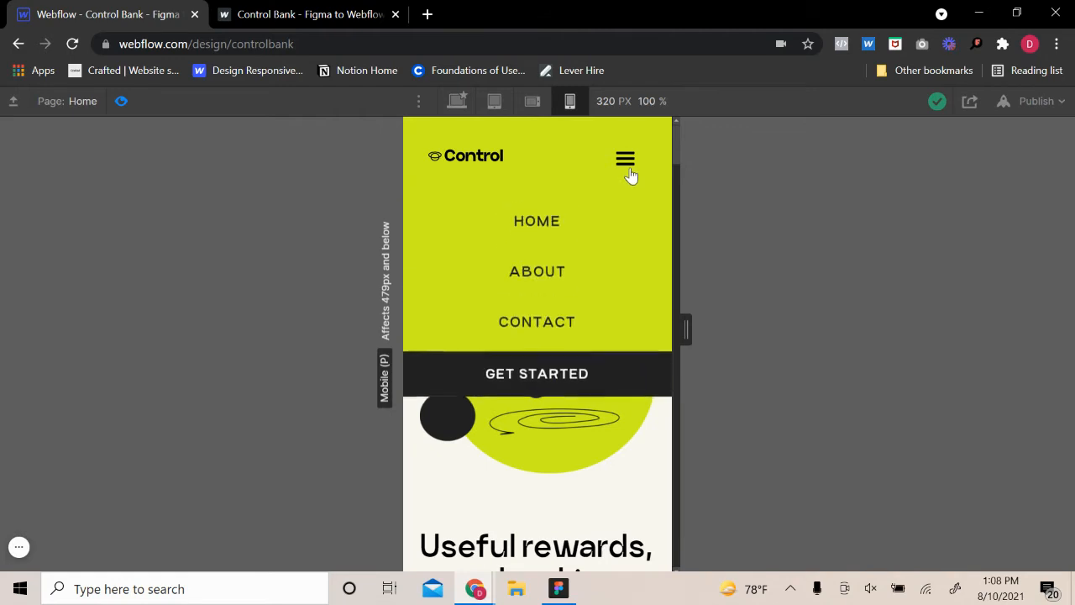
click(631, 174)
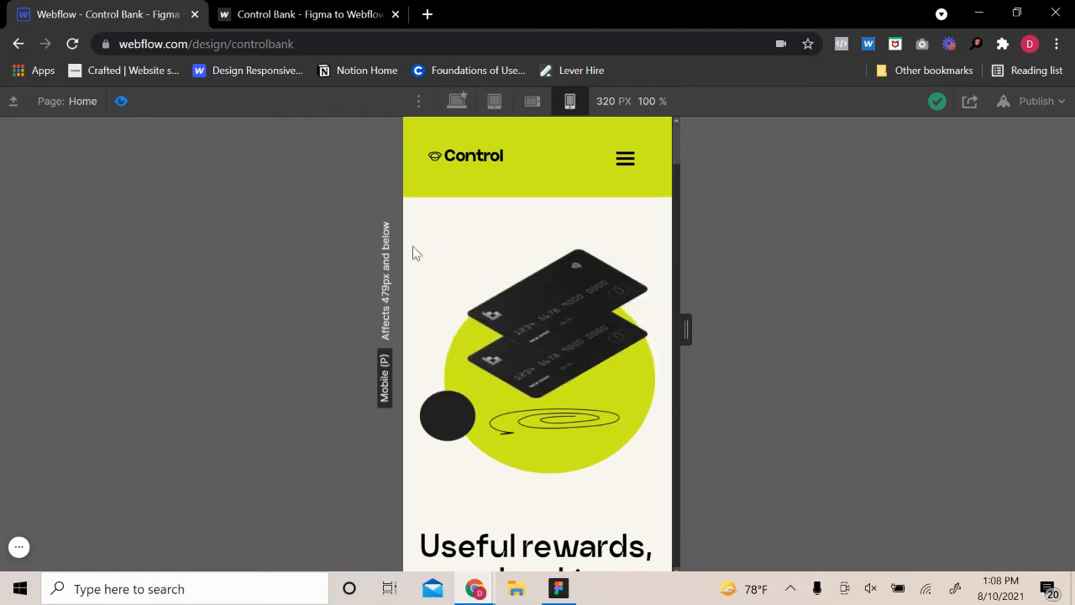
click(121, 102)
Check the hero heading's typography and set the "Used by creative companies worldwide" heading's font size to 2.1 EM
scroll(485, 398, down, 10)
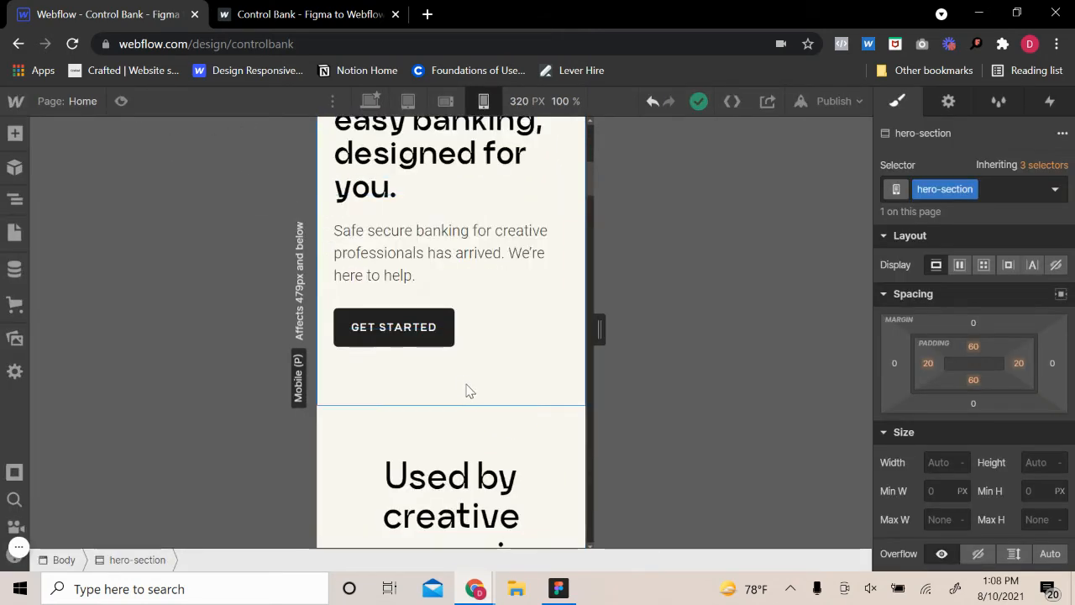
scroll(476, 387, up, 8)
click(475, 386)
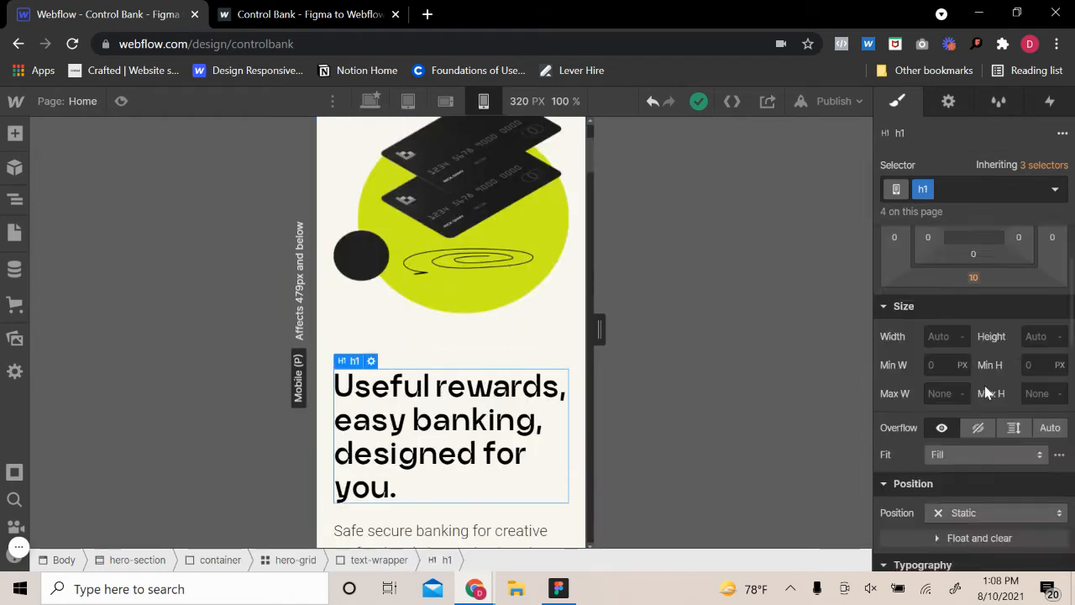
scroll(981, 403, down, 3)
scroll(981, 417, down, 2)
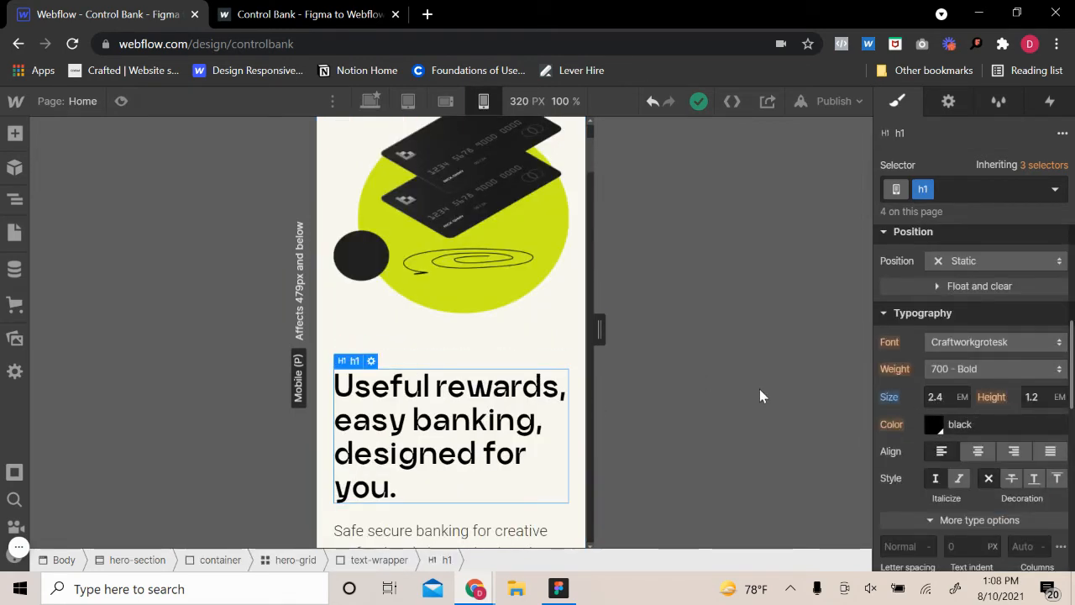
scroll(467, 381, down, 6)
click(451, 388)
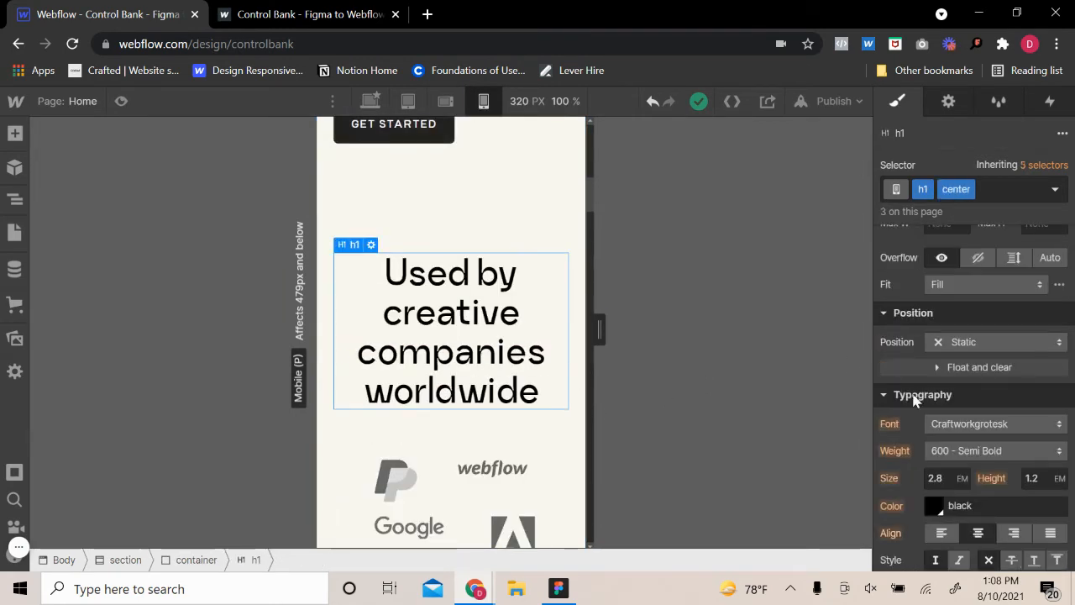
click(958, 473)
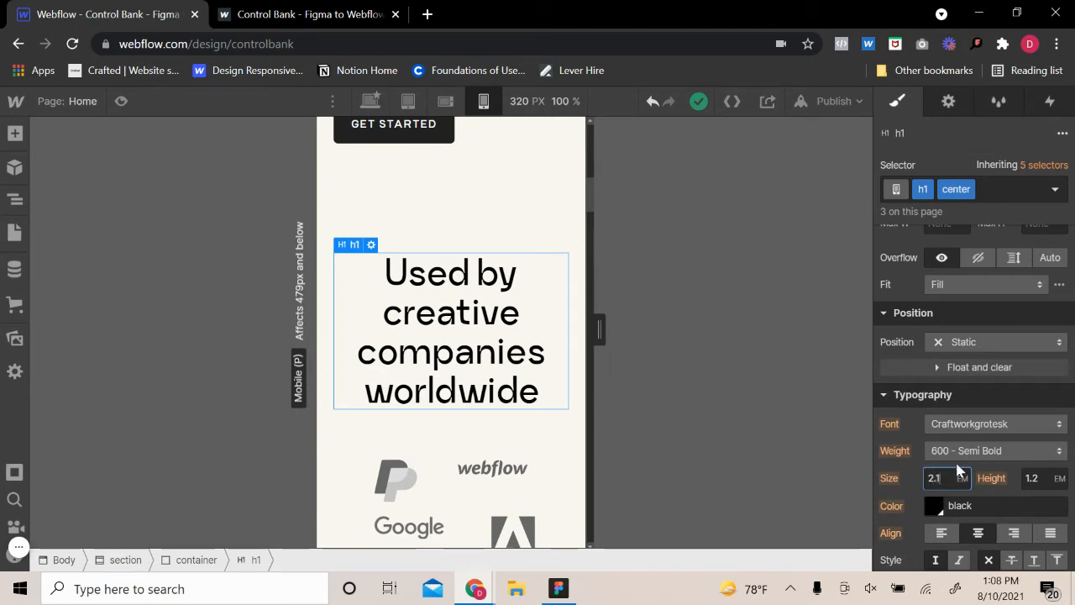
key(Return)
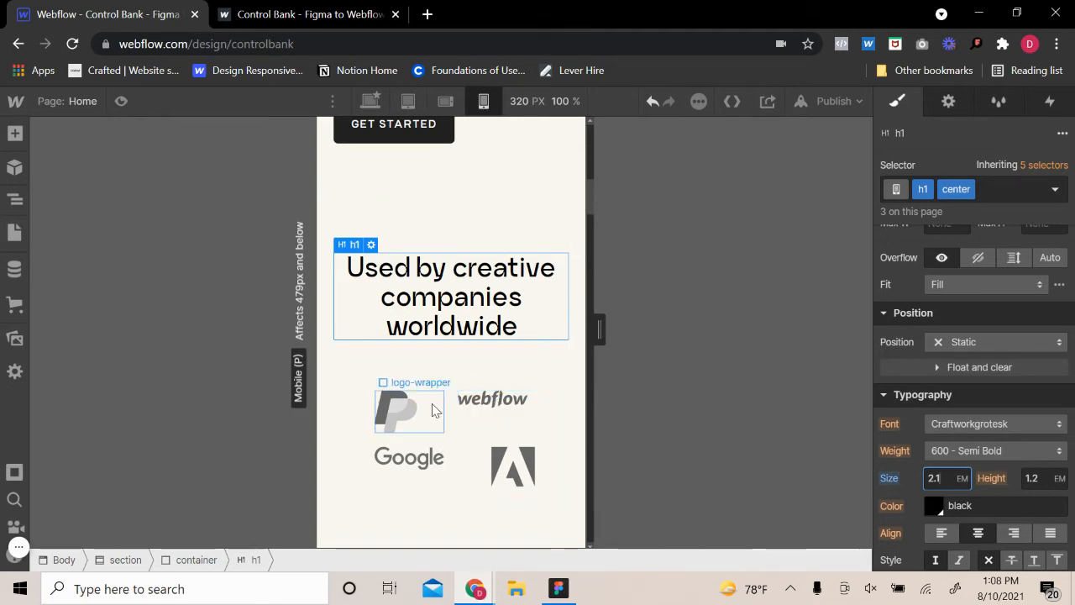
Select the 4-col-grid that holds the company logos
click(487, 413)
click(457, 446)
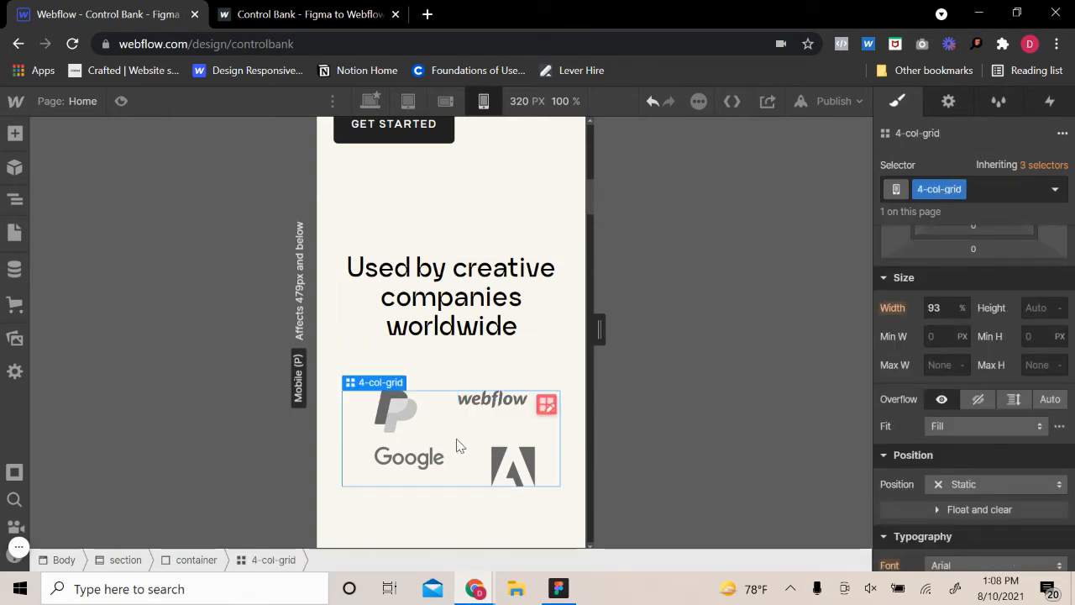
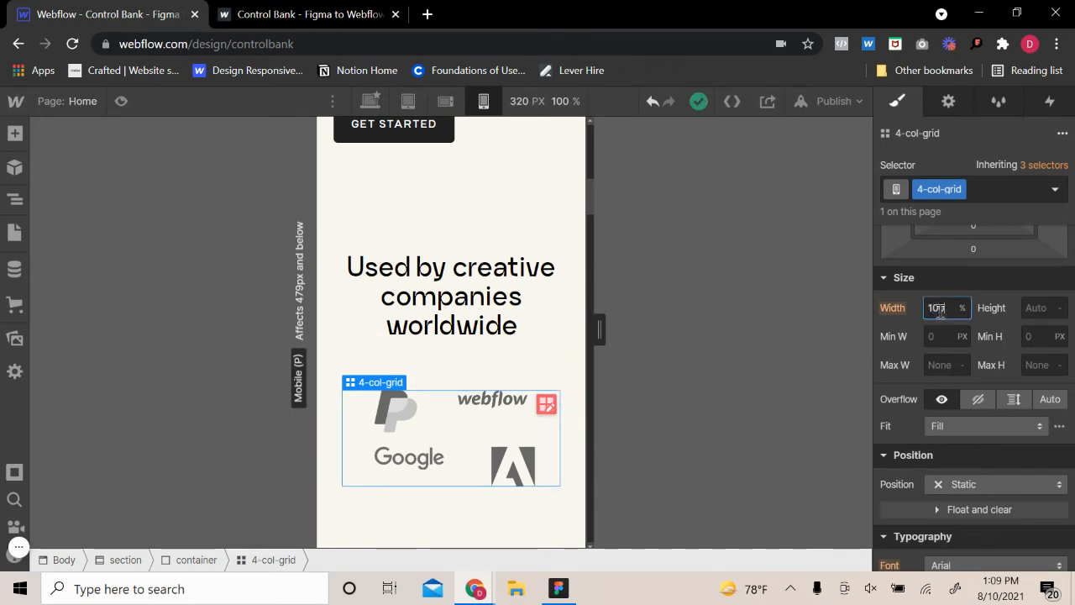
Set the 4-col-grid's width to 100% and add two columns so the grid has four
key(Return)
scroll(945, 349, up, 5)
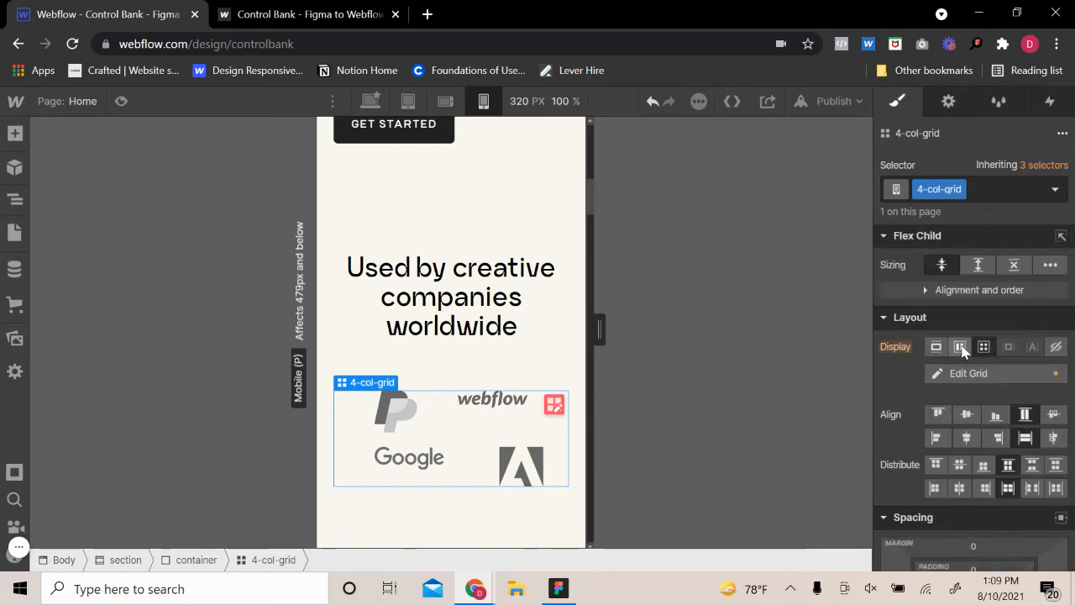
click(986, 372)
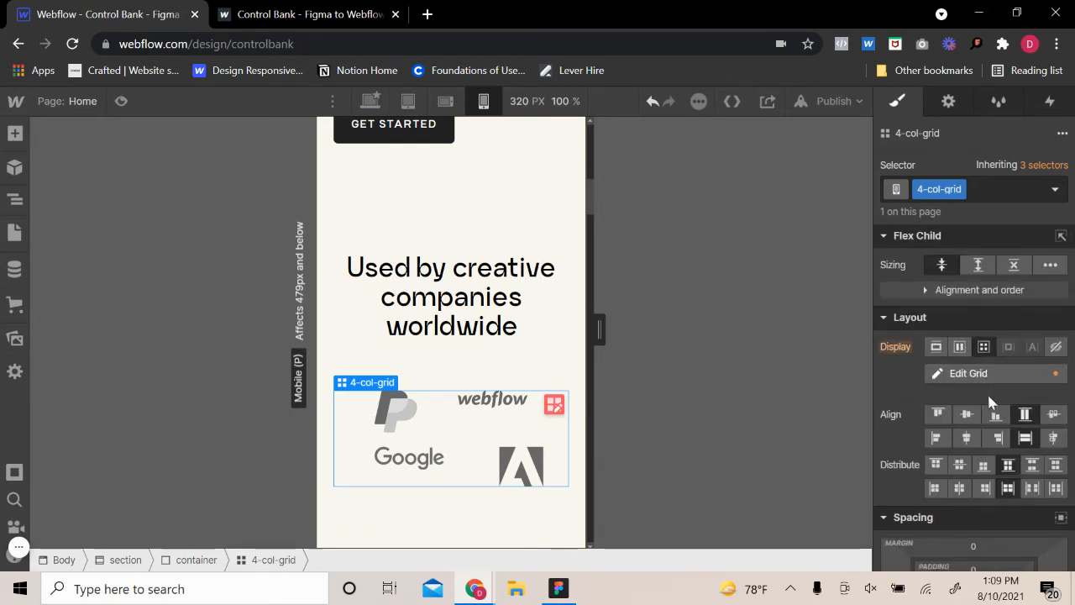
click(1058, 458)
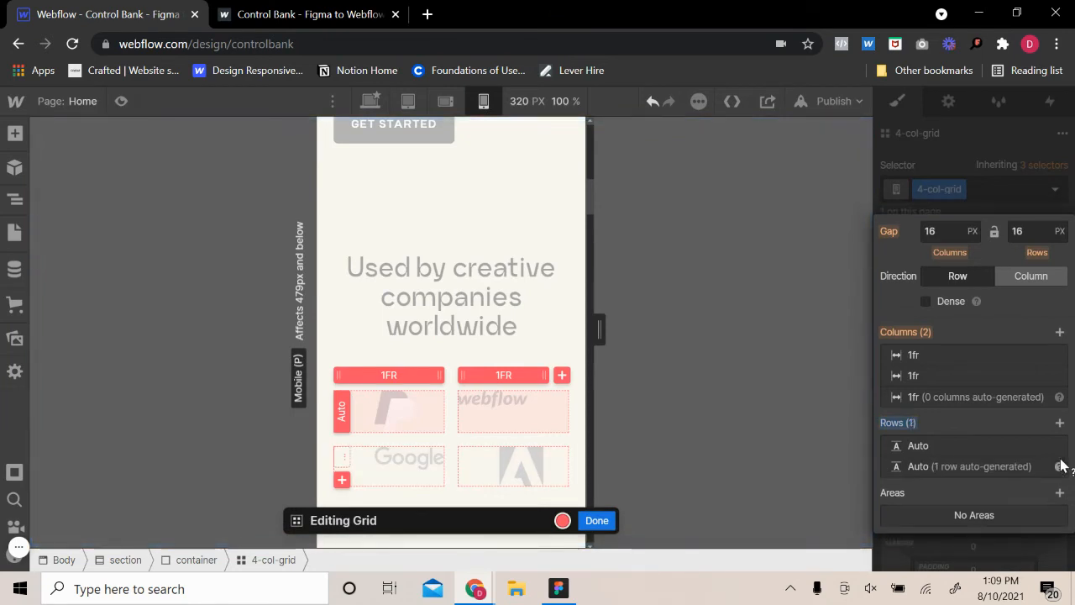
click(1060, 332)
click(1060, 322)
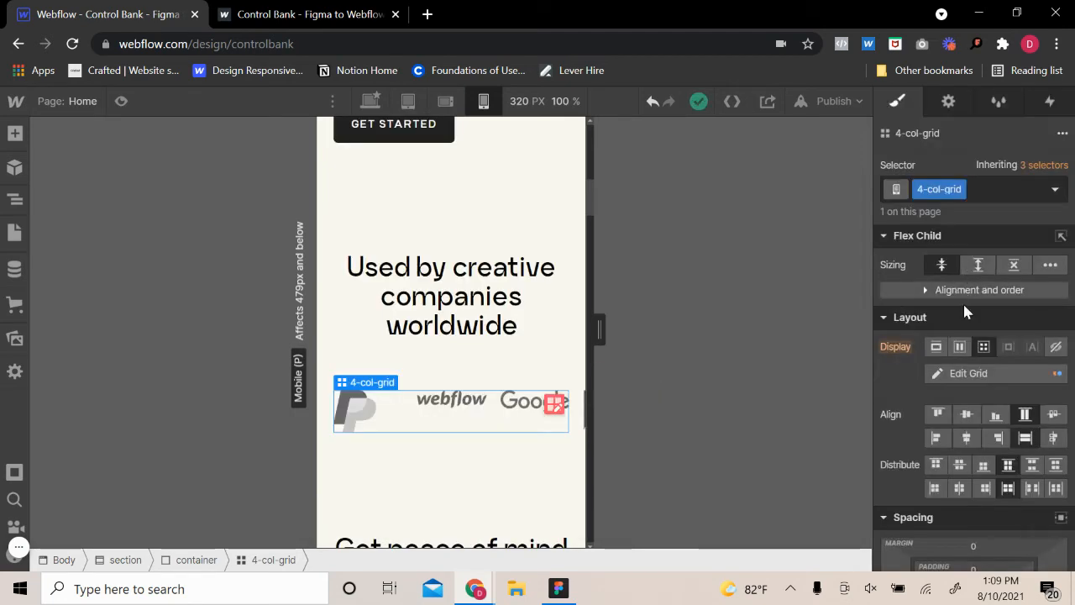
Switch the 4-col-grid to a flex layout with centred alignment and check the PayPal logo-wrapper's size settings
click(960, 346)
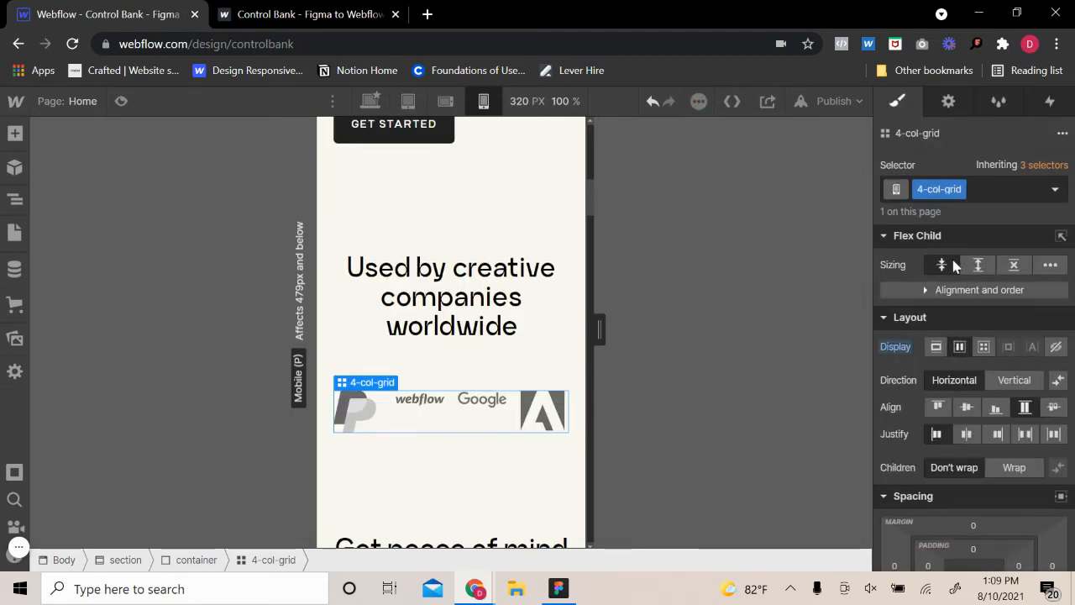
click(974, 405)
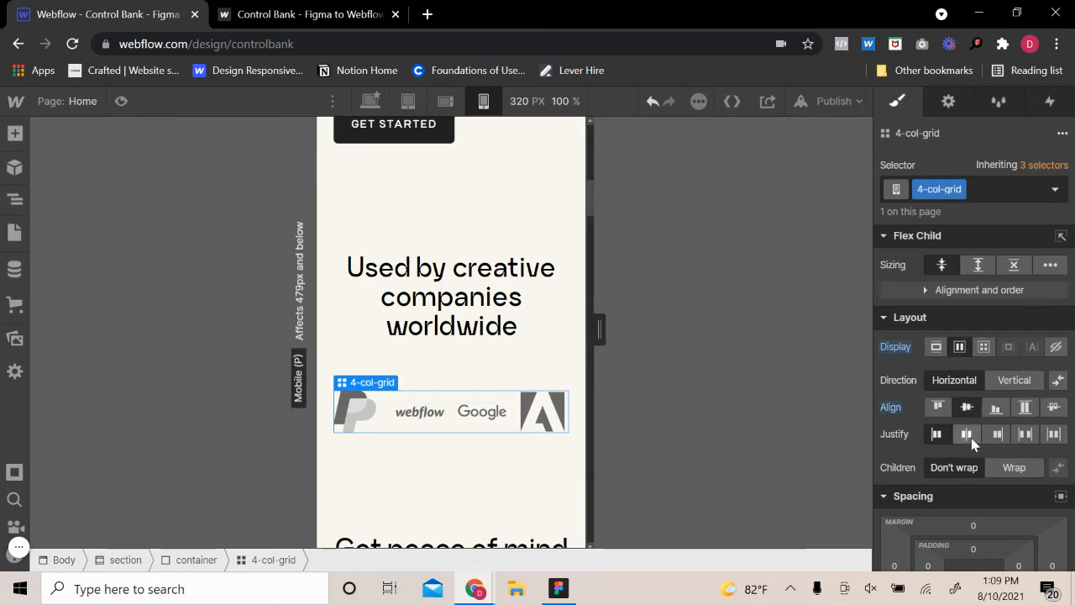
click(354, 415)
click(409, 369)
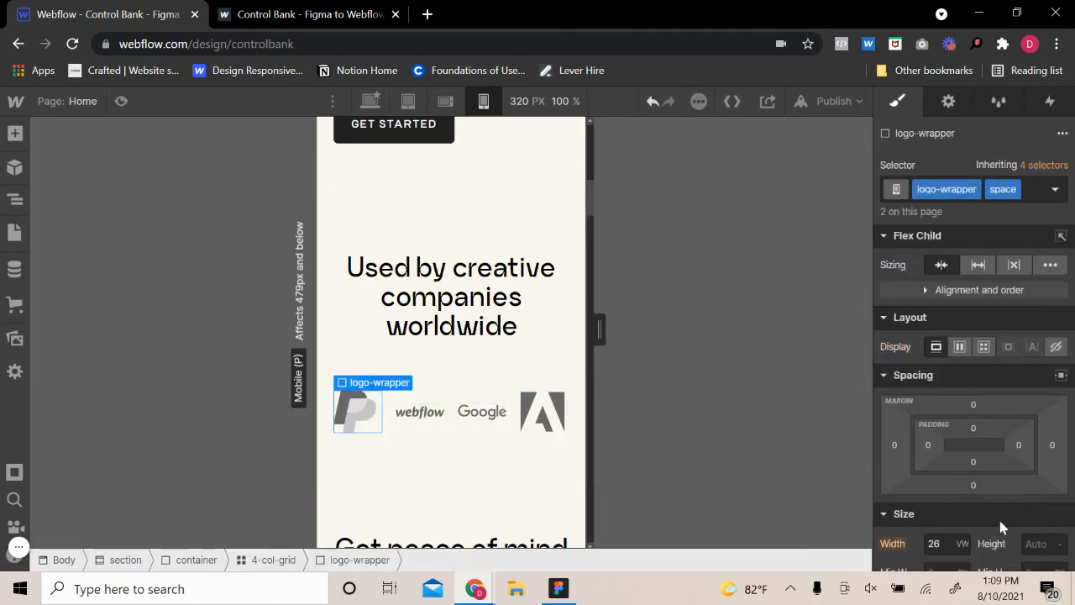
scroll(949, 348, down, 2)
double_click(999, 189)
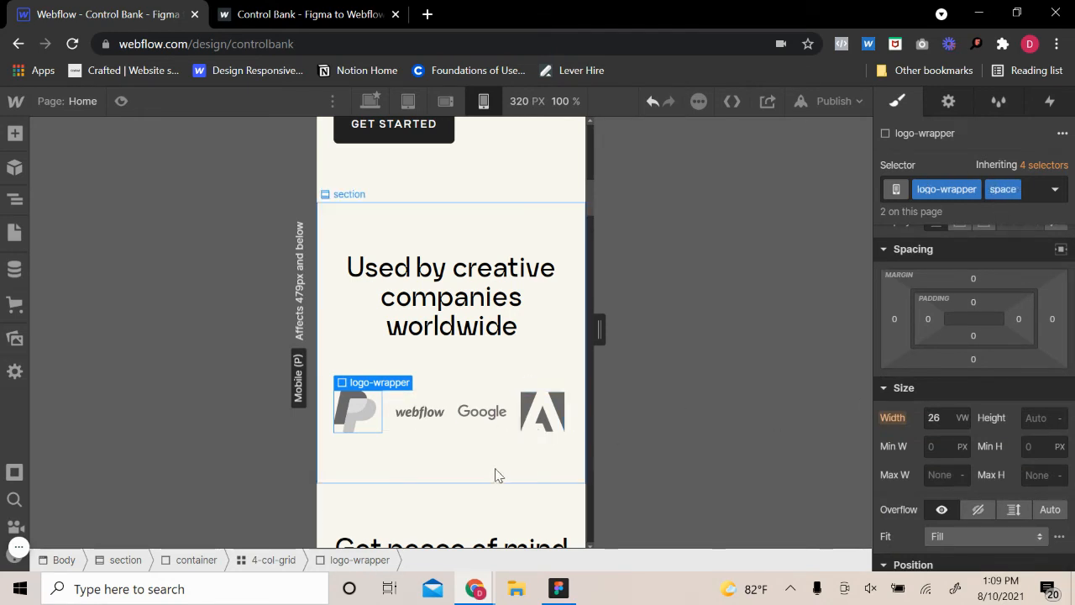
Set the width of the Webflow logo's logo-wrapper to 34 VW
click(418, 413)
click(420, 382)
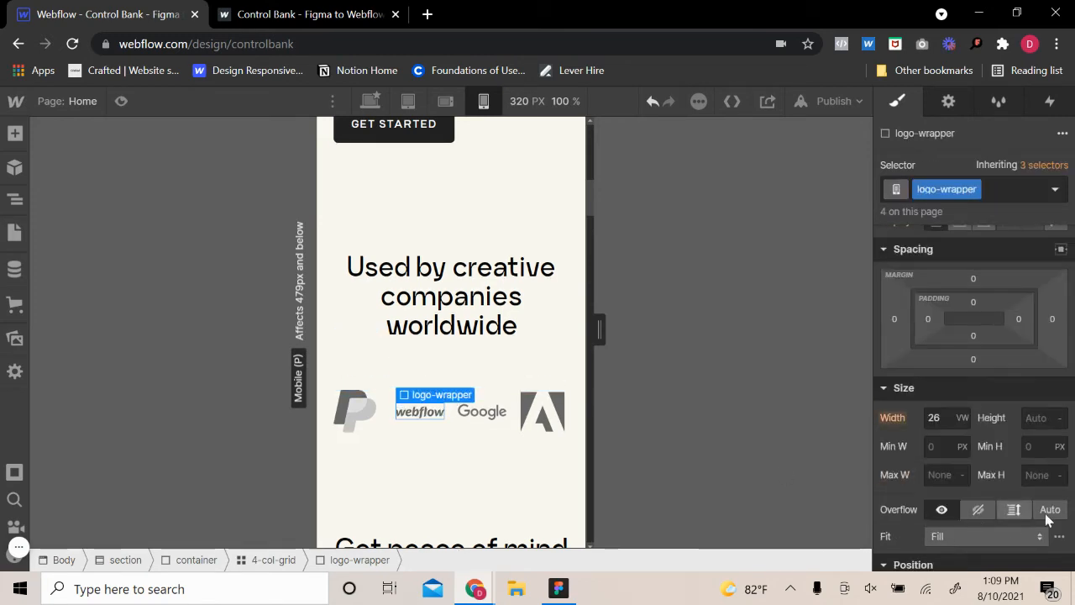
click(934, 417)
text(30)
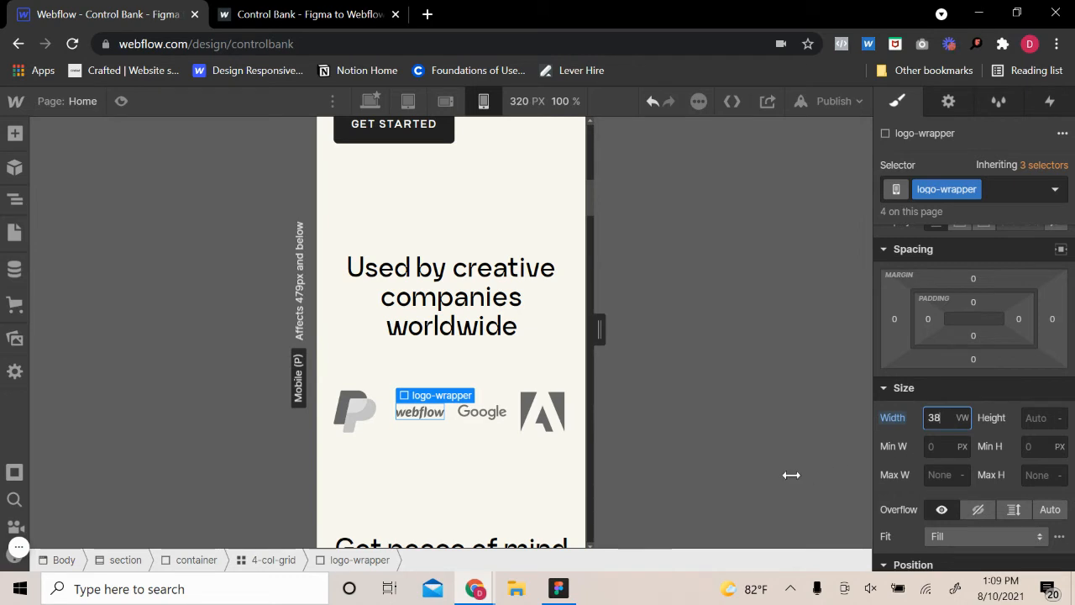
key(Down)
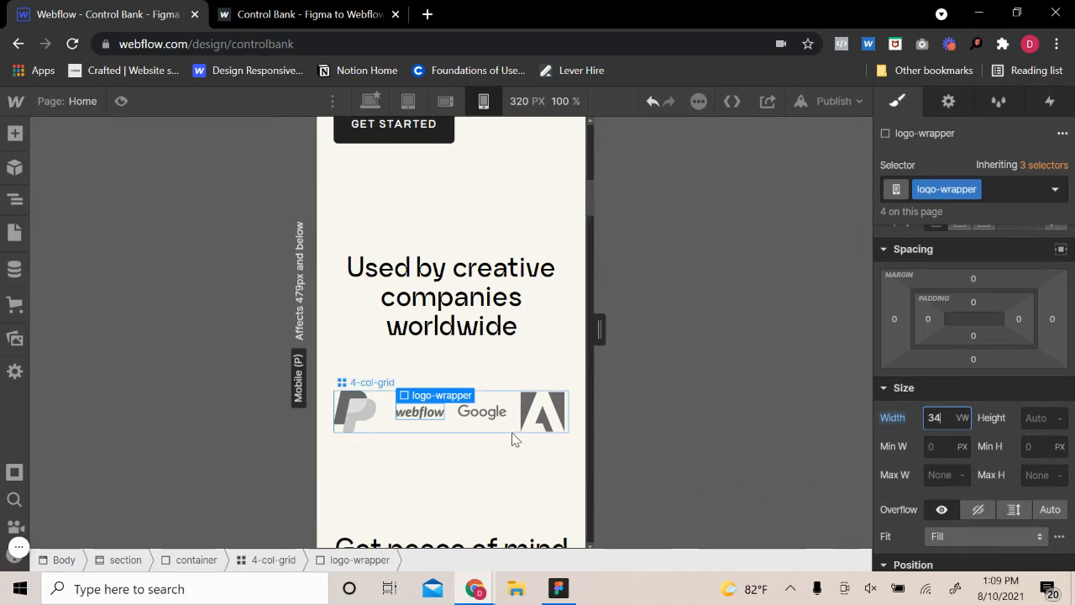
Set the width of the PayPal logo's logo-wrapper with the space combo class to 16 VW
click(517, 438)
click(362, 397)
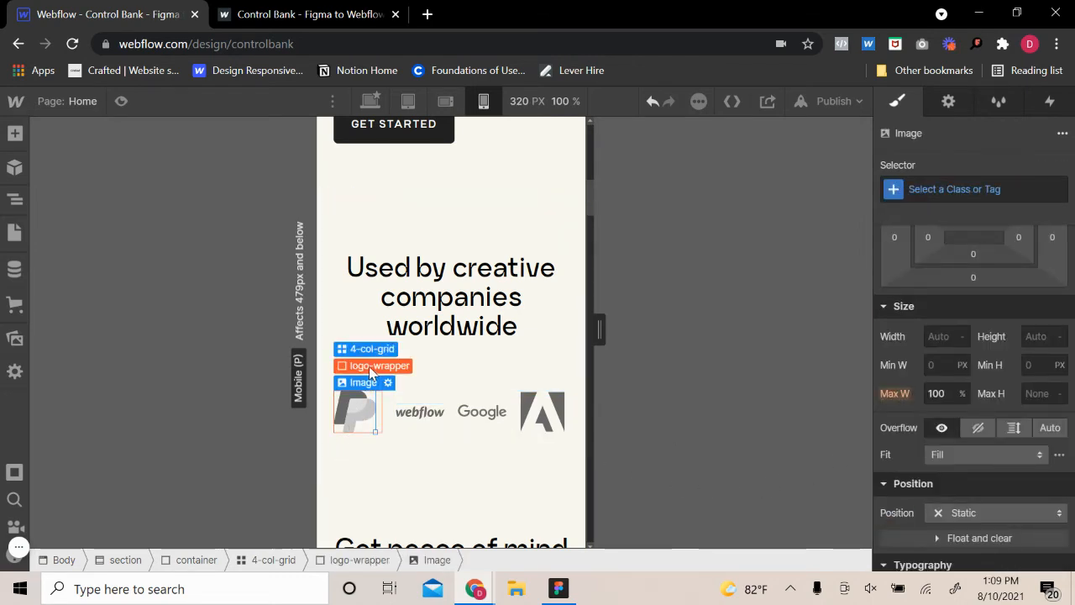
click(372, 365)
click(957, 417)
text(33)
key(Down)
key(Down)
key(Down)
key(Down)
key(Down)
key(Down)
key(Down)
key(Down)
key(Down)
key(Down)
key(Down)
key(Down)
key(Down)
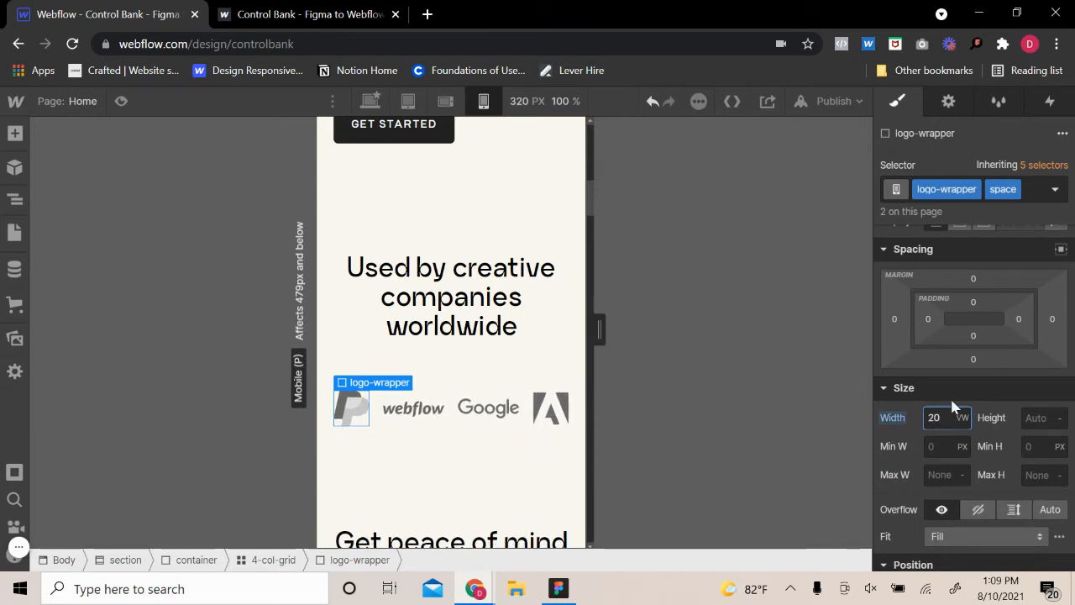
key(Down)
key(Down)
key(Down)
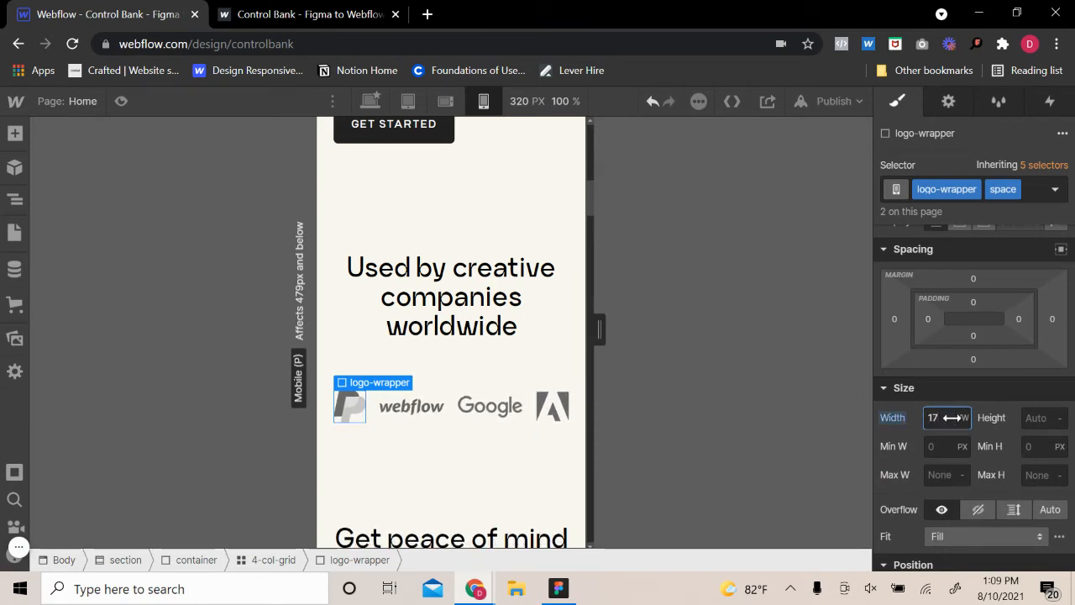
key(Down)
key(Up)
key(Down)
key(Down)
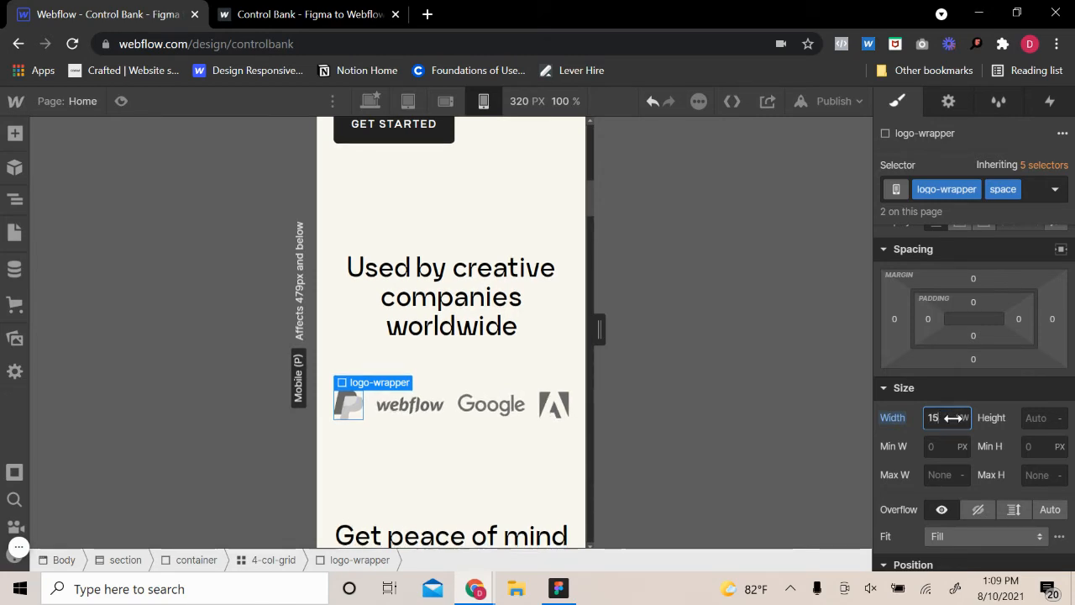
key(Up)
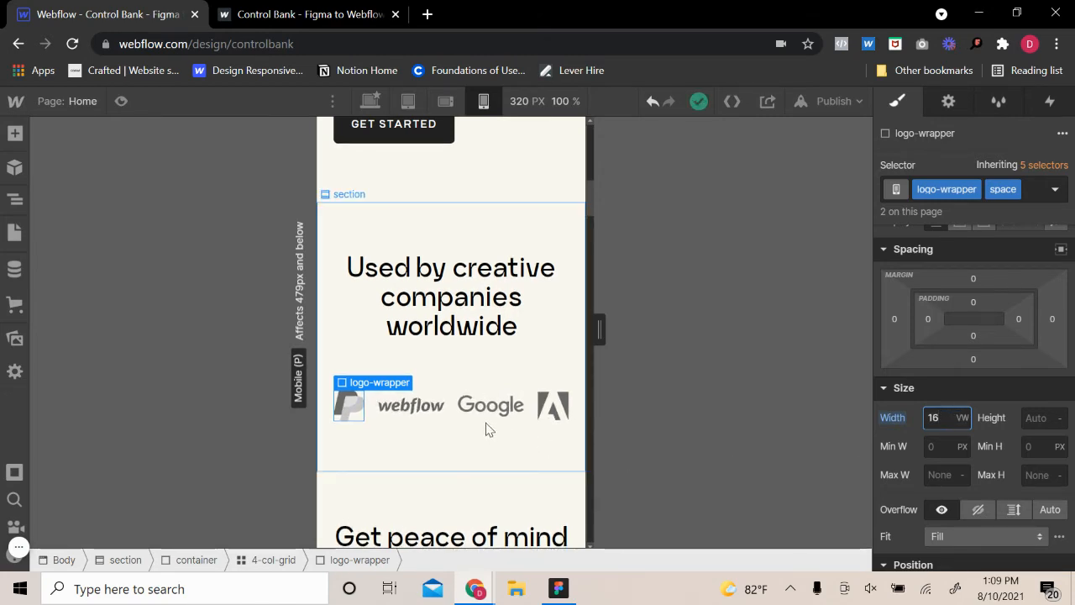
Justify the 4-col-grid's logos with space between and widen the canvas to 332 px
click(460, 416)
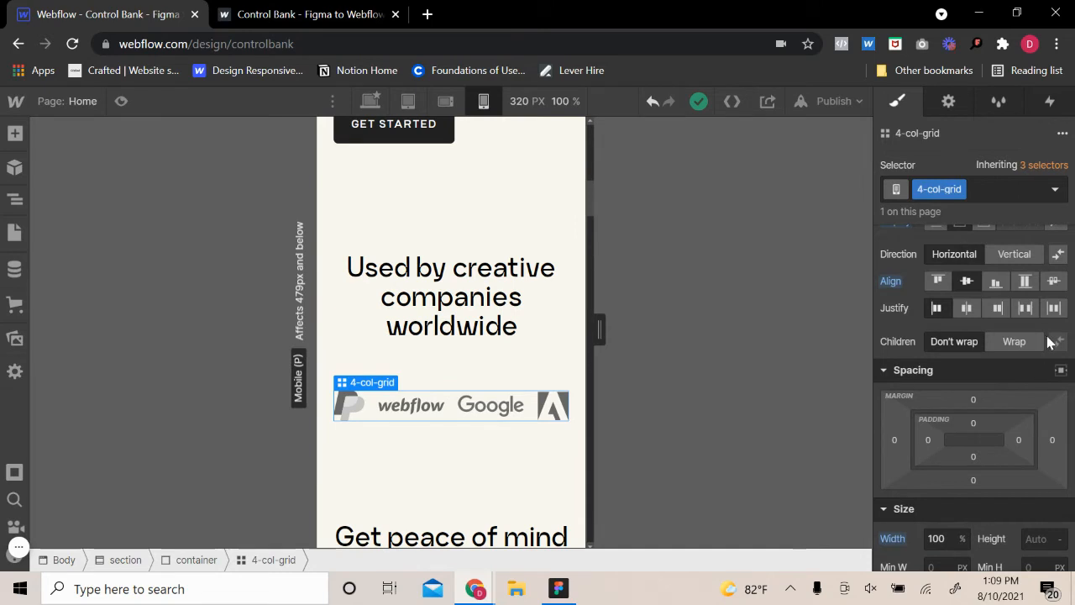
click(1026, 308)
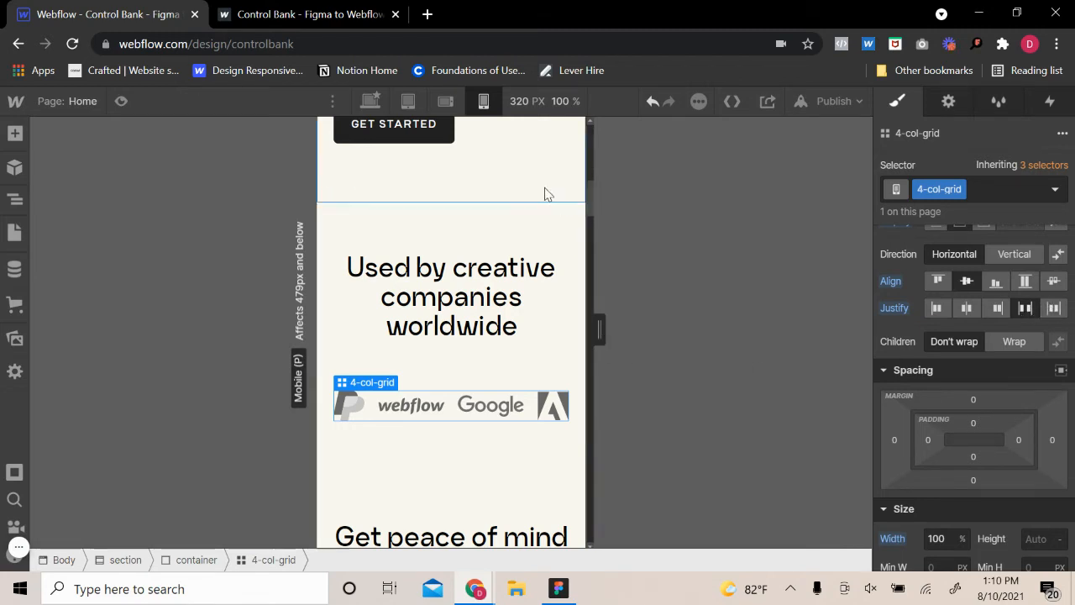
mouse_move(599, 329)
mouse_down()
mouse_move(630, 323)
mouse_move(605, 319)
mouse_up()
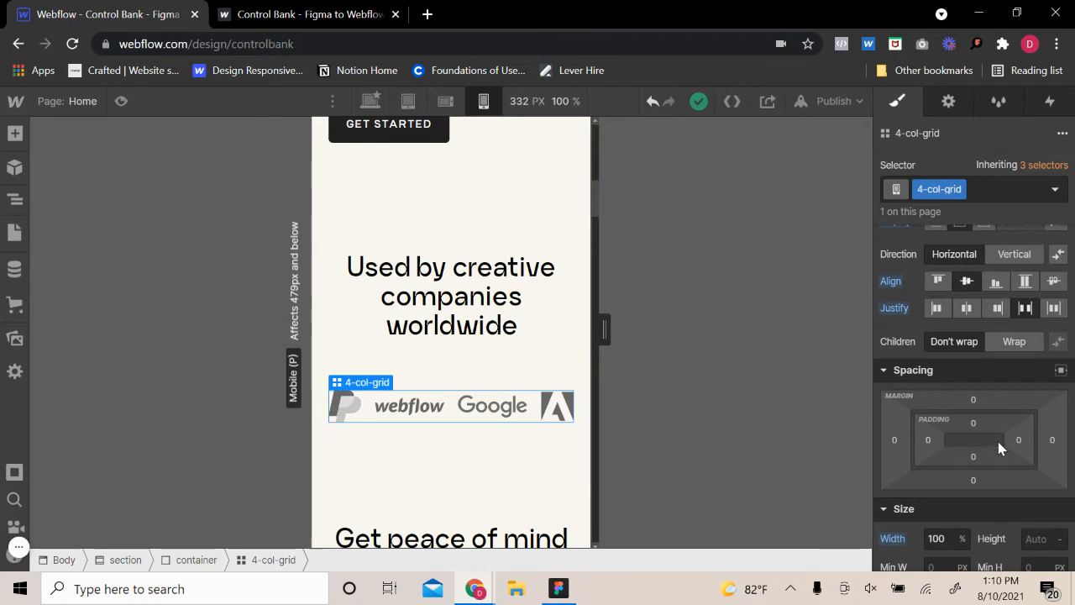
scroll(998, 443, down, 2)
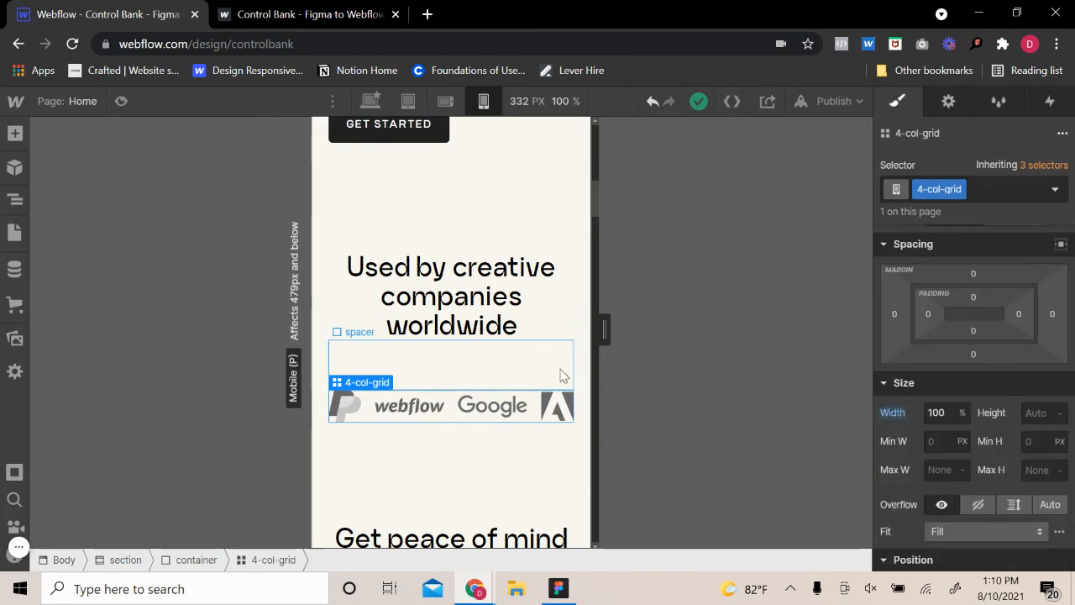
Reduce the width of the PayPal logo's logo-wrapper with the space combo class to 13 VW
click(453, 374)
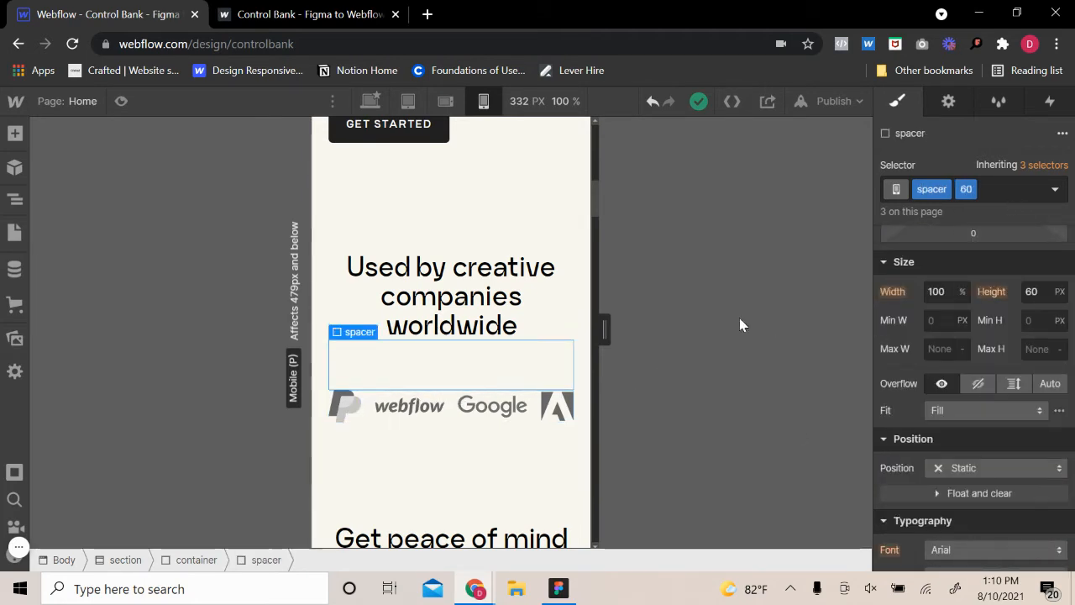
click(363, 418)
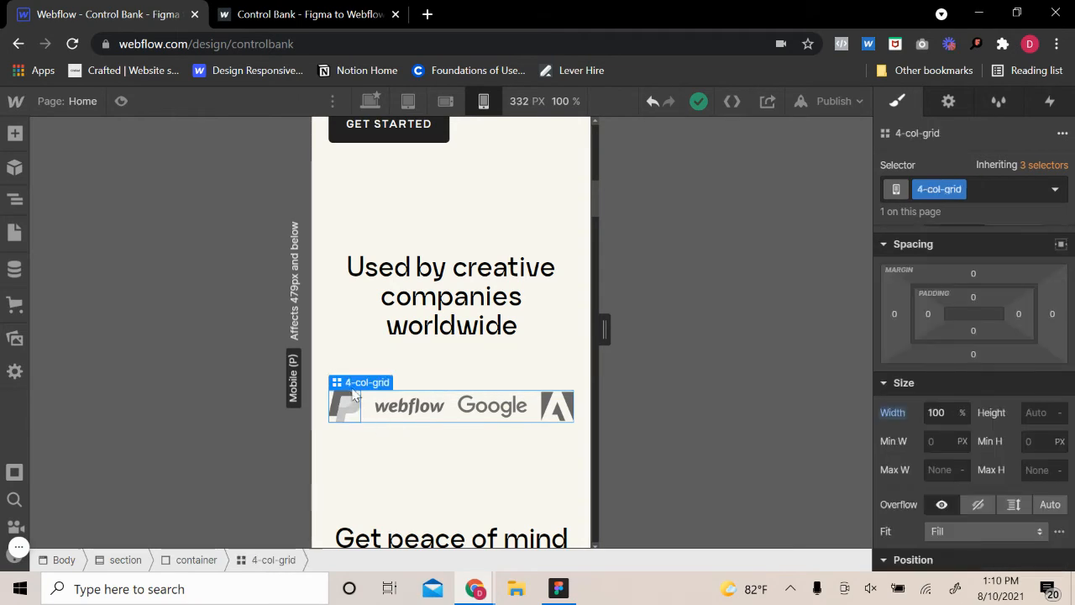
click(354, 394)
click(361, 367)
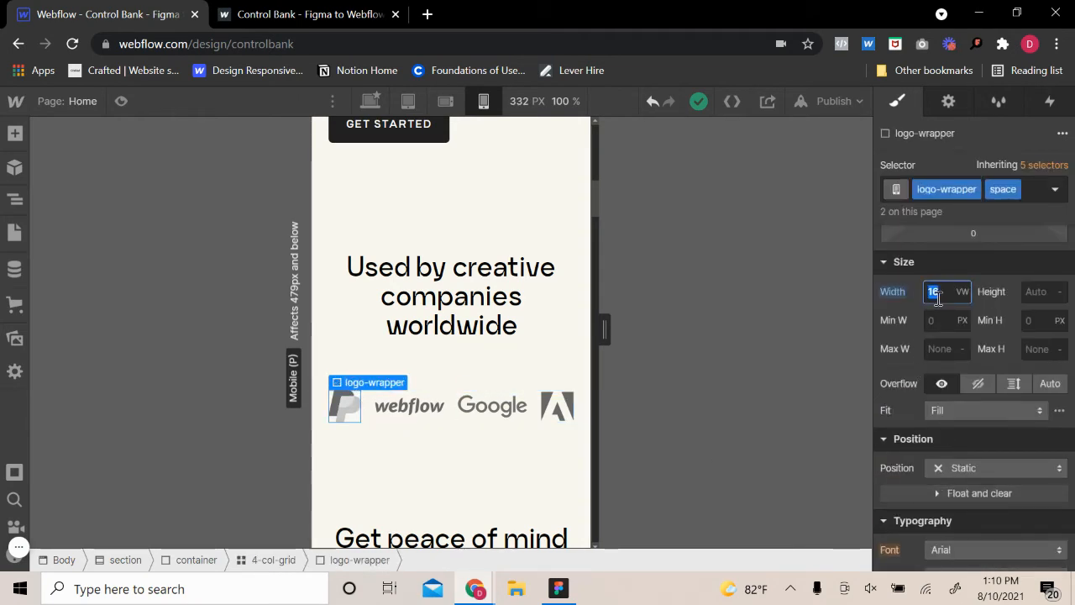
key(Down)
key(Down)
key(Down)
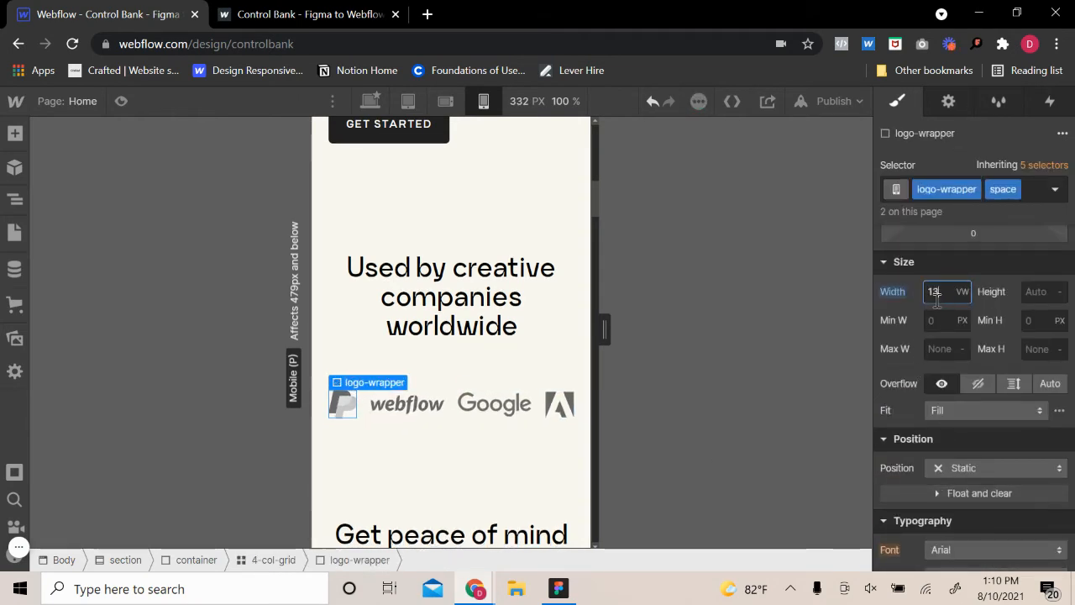
Reduce the width of the Webflow logo's logo-wrapper to 31 VW
click(409, 401)
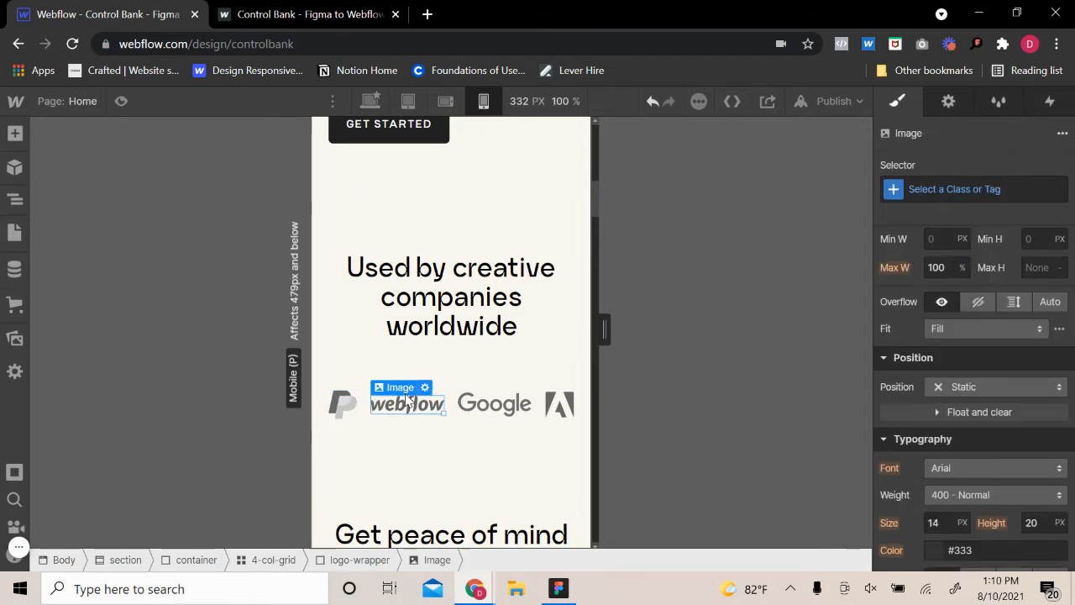
click(406, 371)
click(947, 291)
text(32)
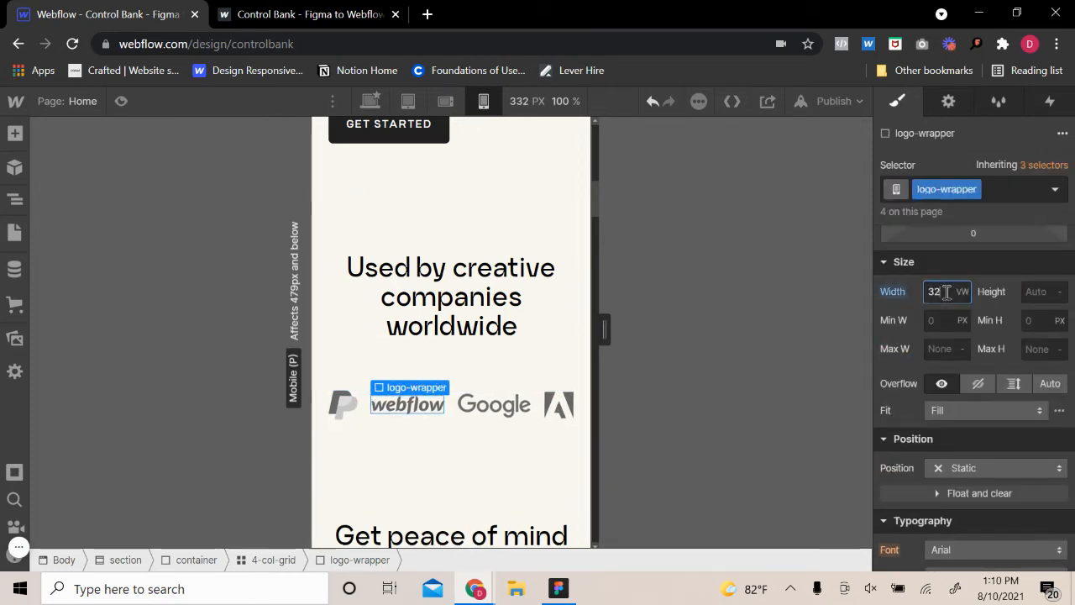
key(Down)
key(Down)
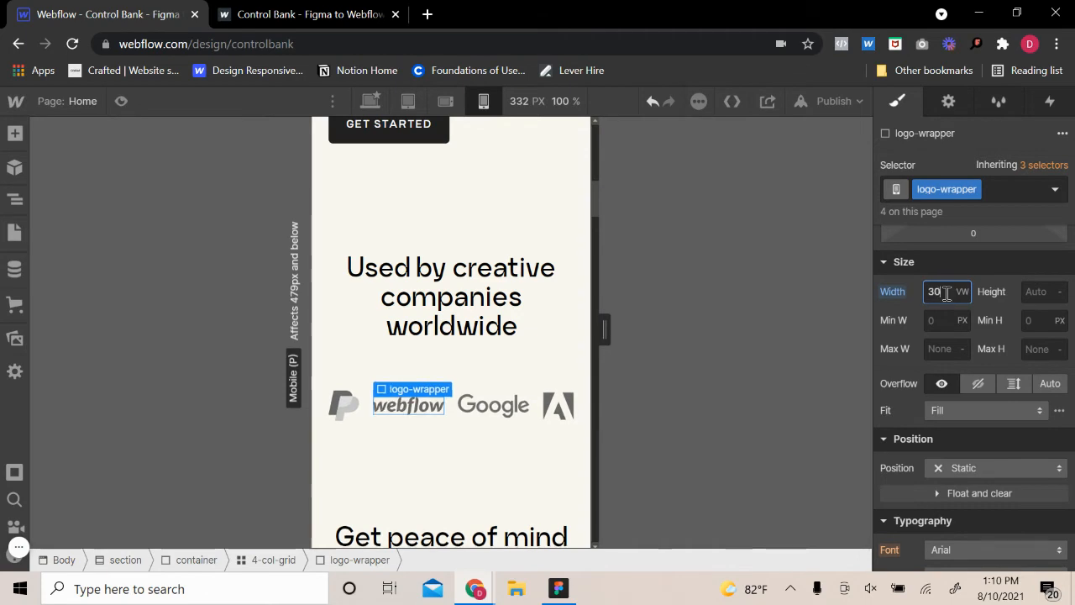
key(Up)
Review the 4-col-grid's layout settings and the neighbouring sections' padding, and return the canvas to 320 px wide
click(565, 376)
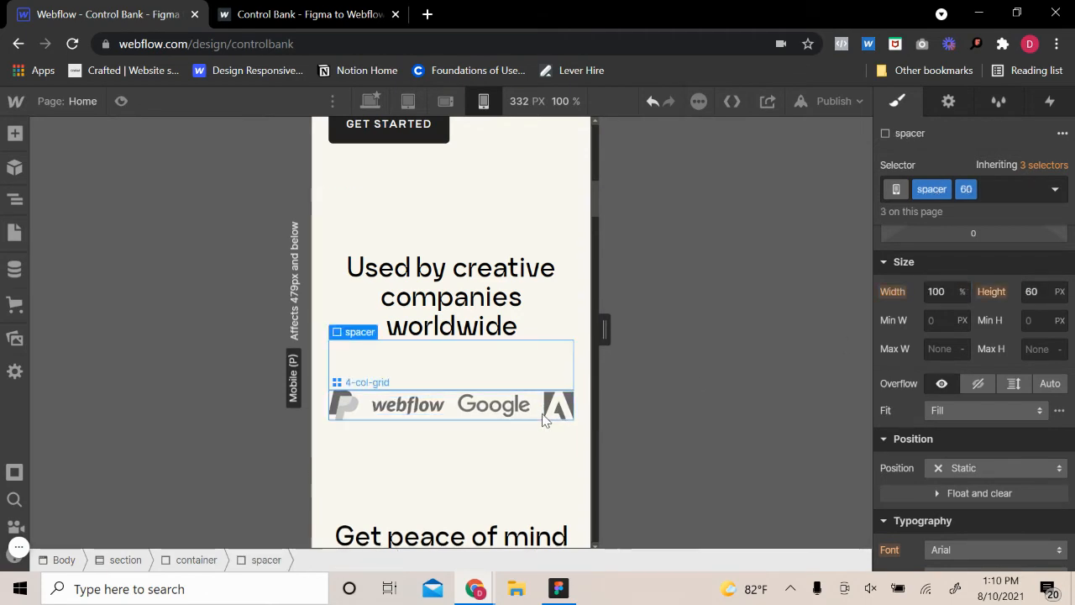
click(547, 420)
scroll(995, 426, up, 2)
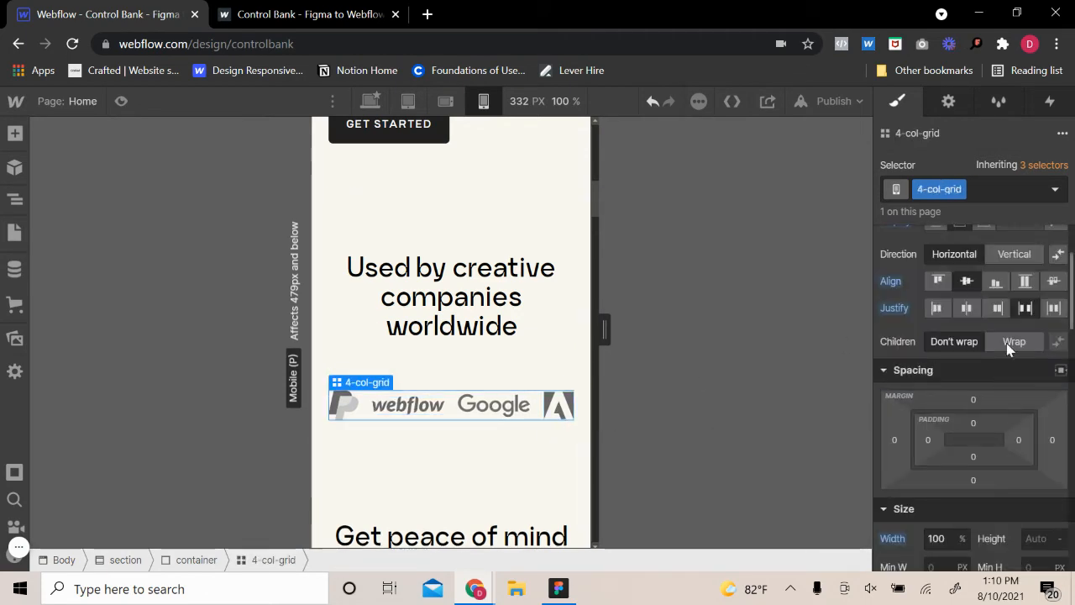
click(440, 469)
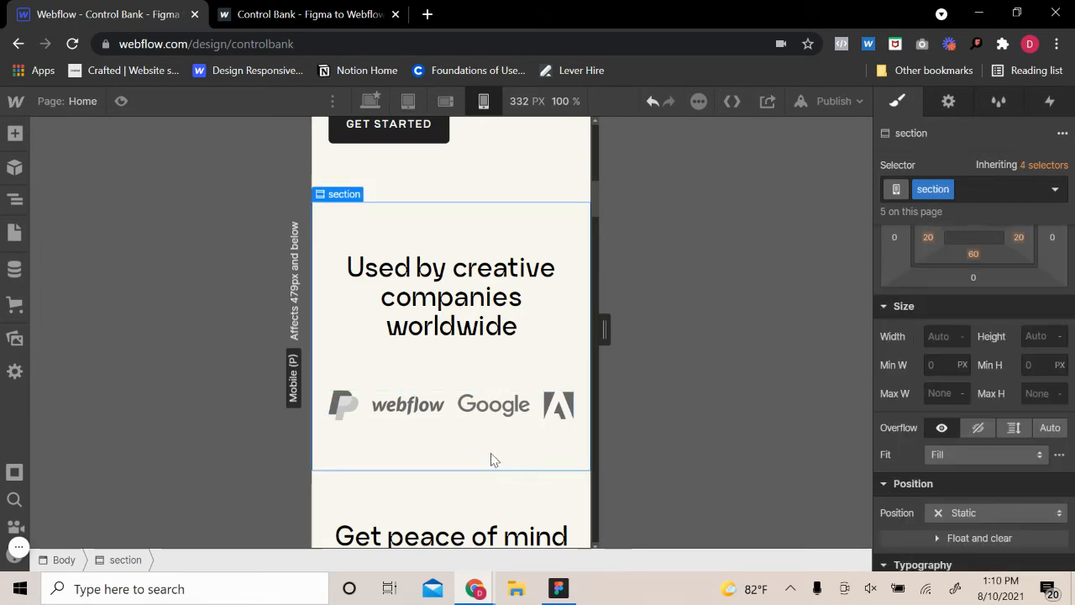
click(519, 417)
scroll(1065, 351, up, 3)
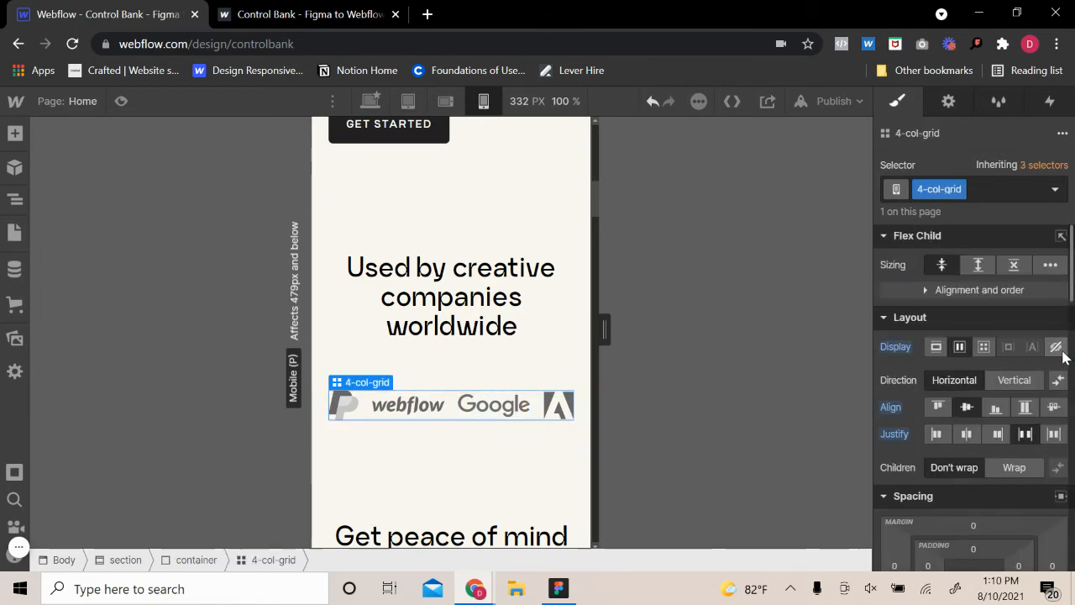
click(492, 479)
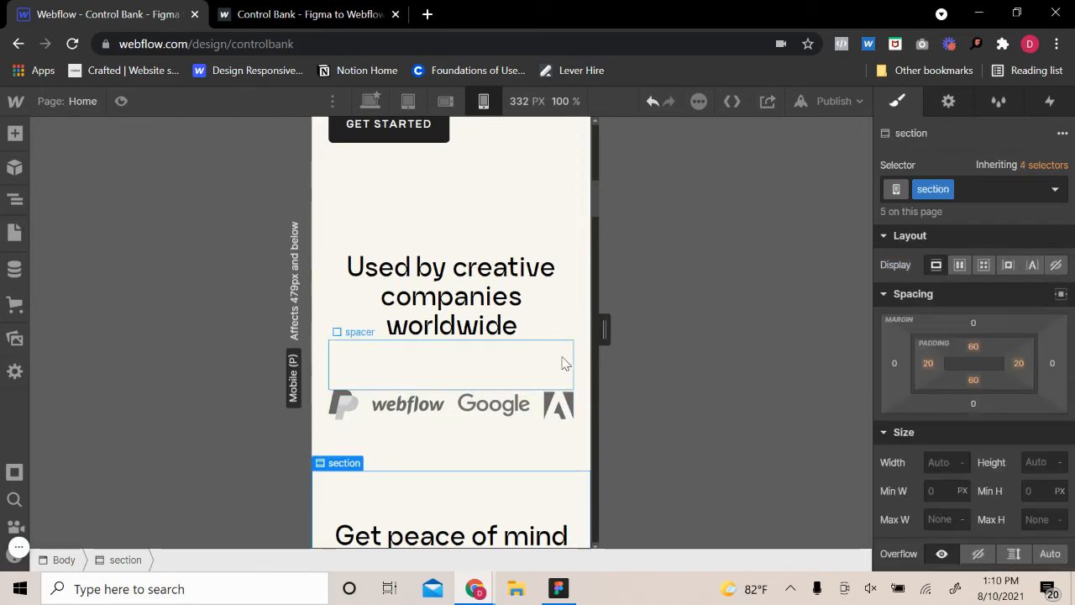
drag(605, 330, 602, 378)
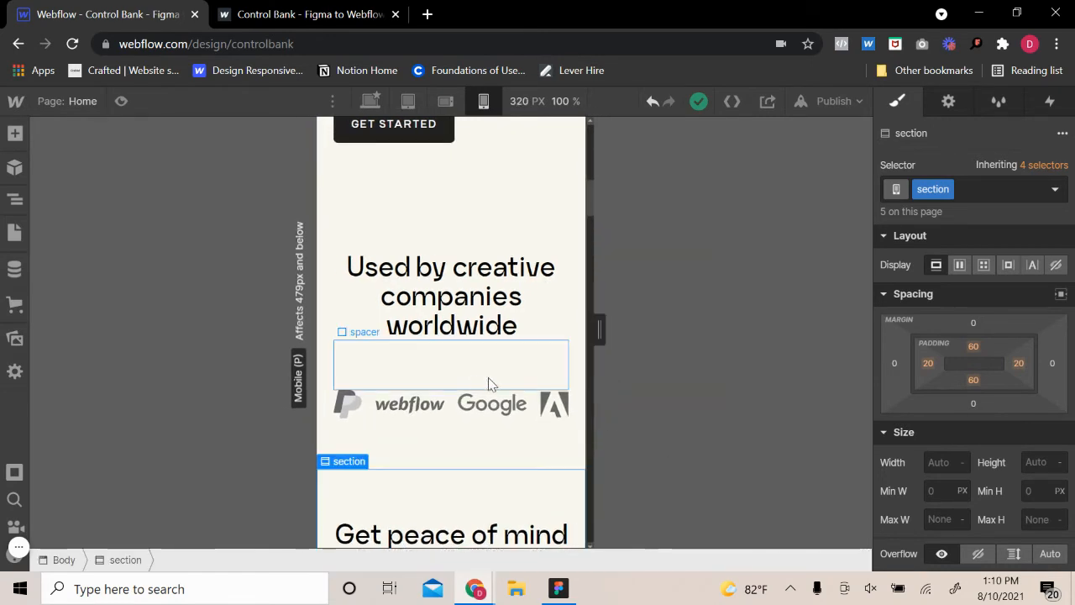
Reduce the width of the PayPal logo's logo-wrapper with the space combo class to 10 VW
click(486, 380)
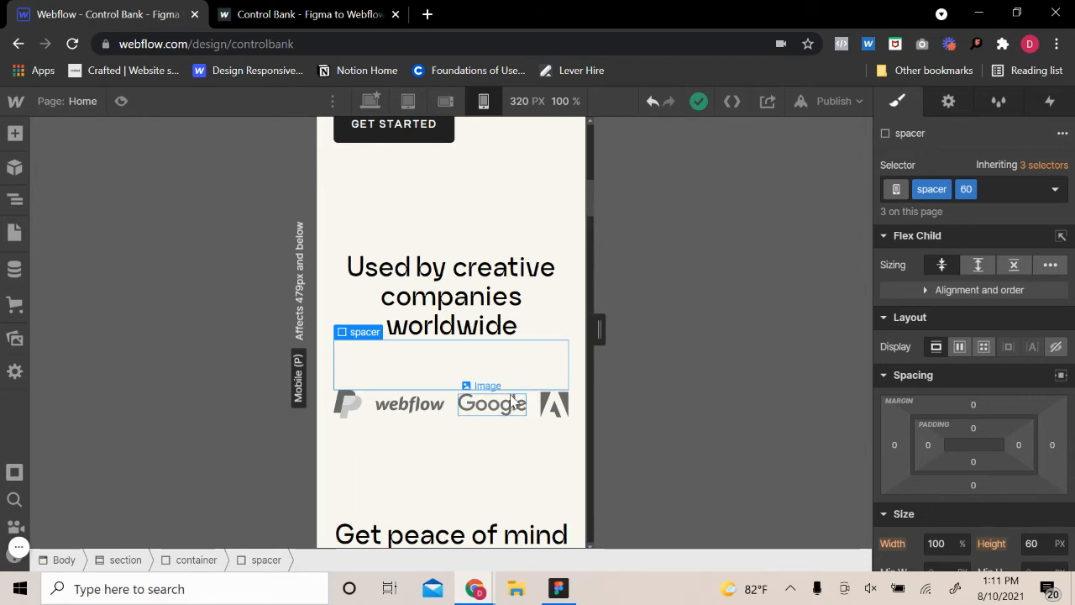
click(533, 417)
click(348, 405)
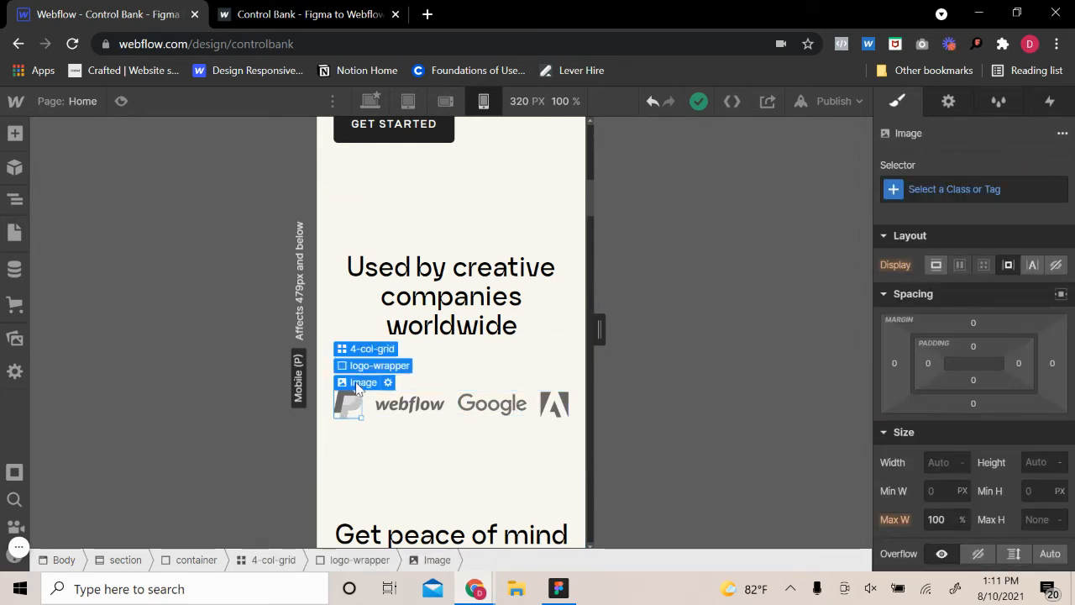
click(369, 364)
click(932, 545)
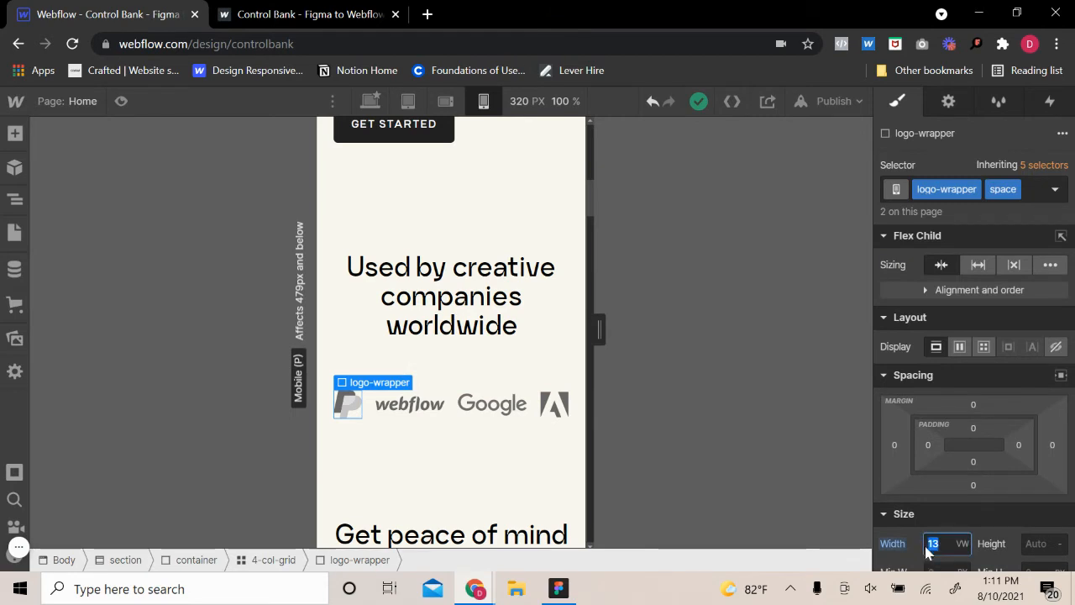
text(10)
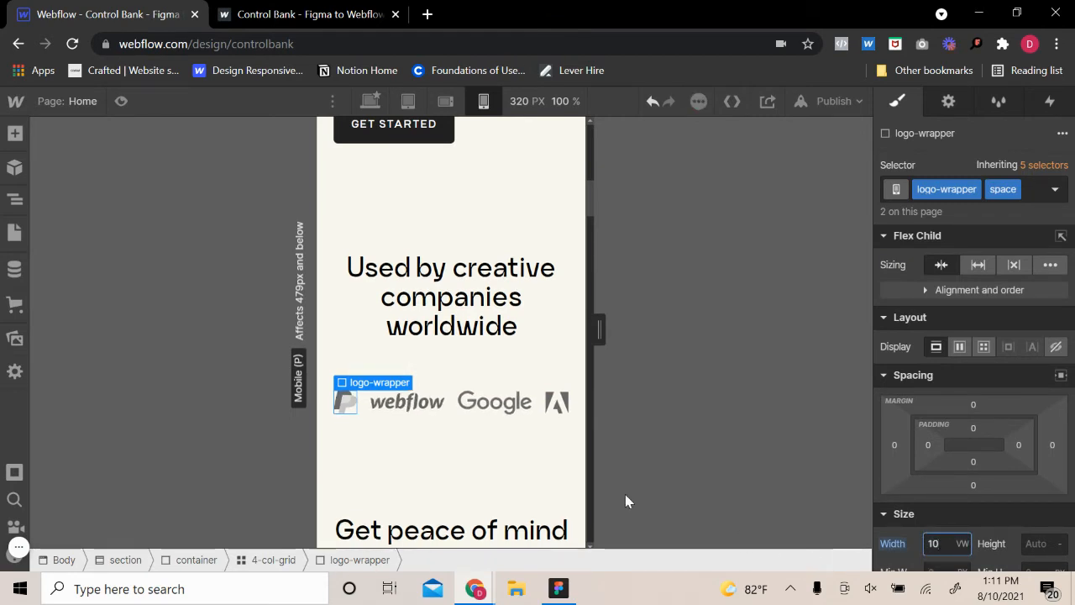
Reduce the width of the Webflow logo's logo-wrapper to 25 VW
click(407, 401)
click(425, 385)
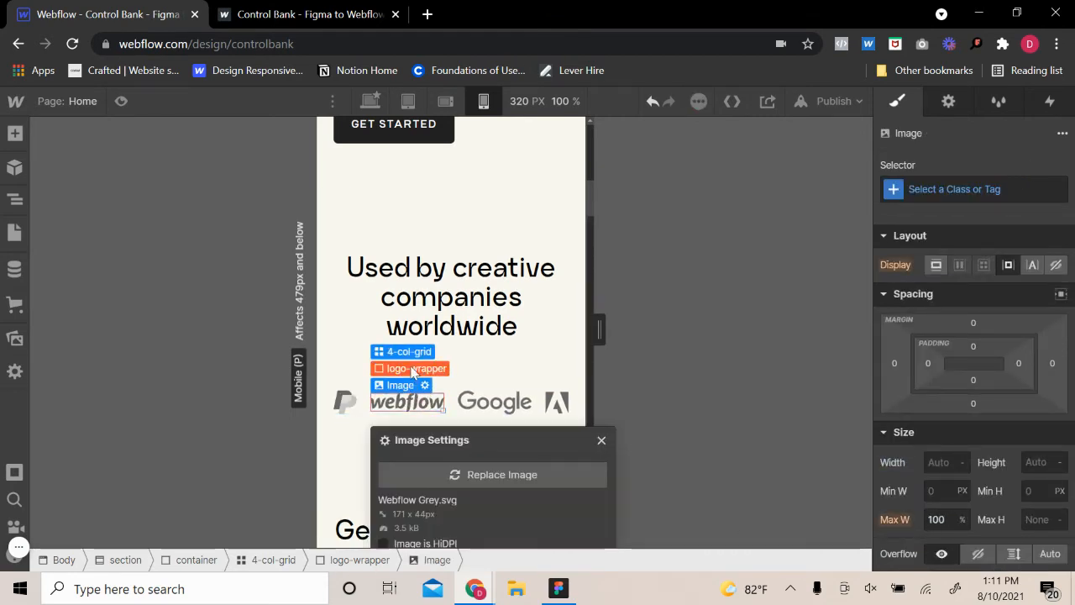
click(412, 370)
click(947, 547)
key(Down)
key(Down)
key(Down)
key(Down)
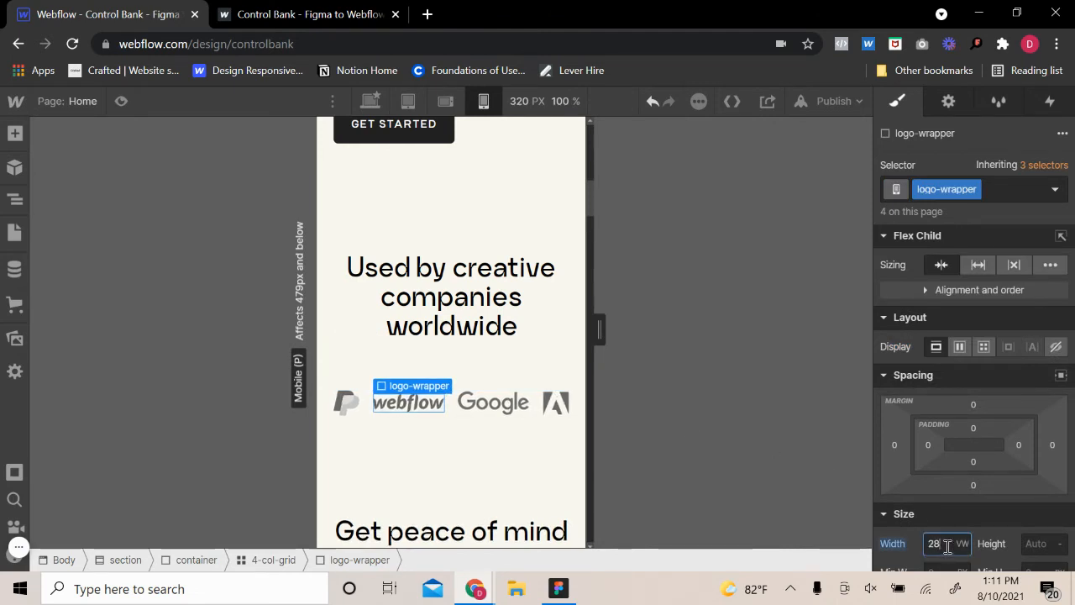
key(Down)
key(Down)
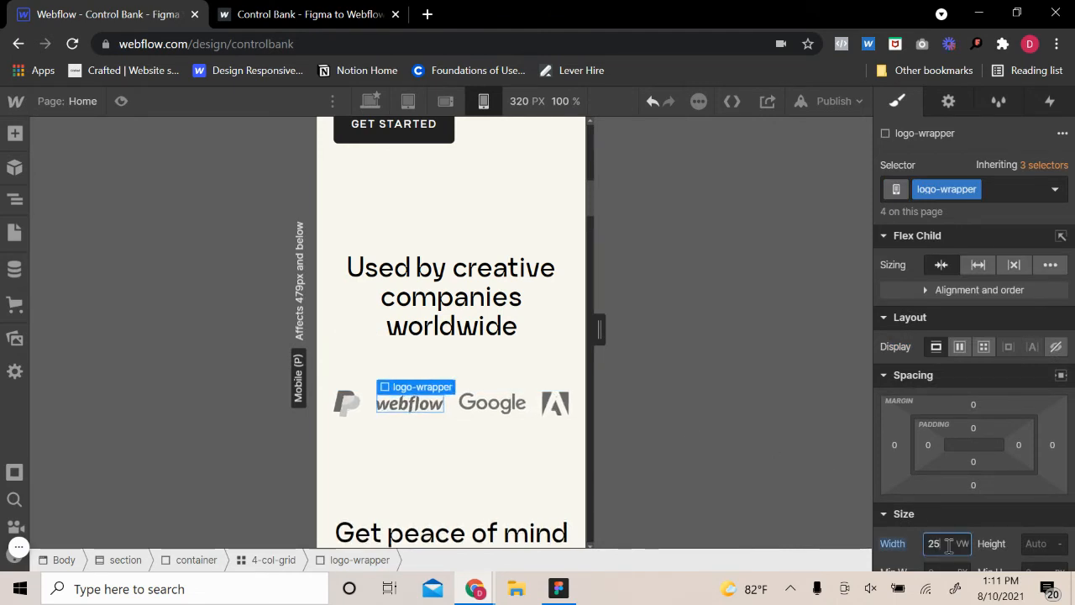
click(568, 377)
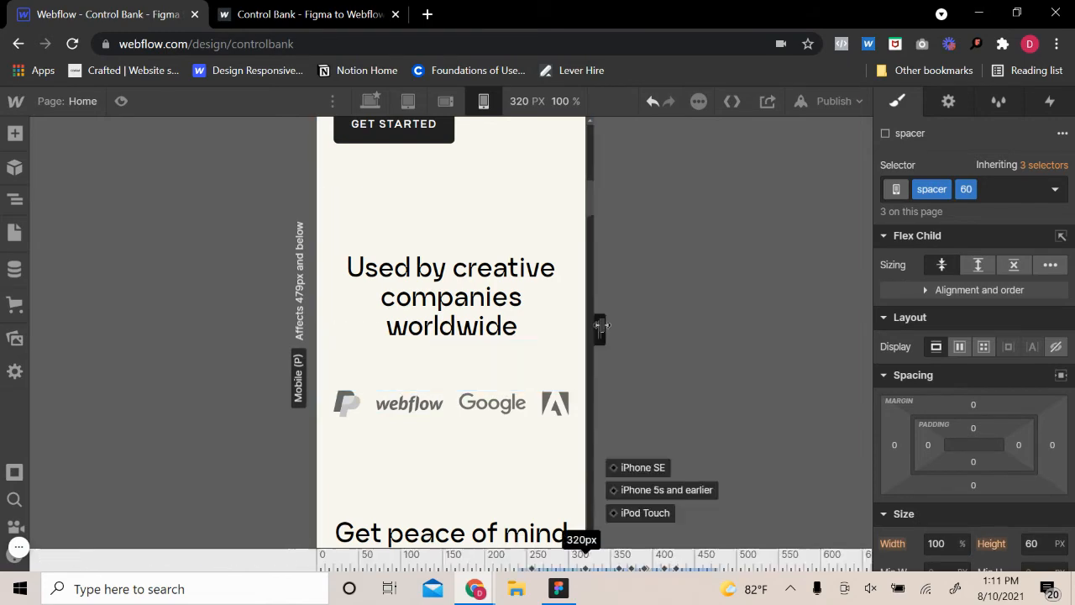
drag(599, 327, 600, 354)
Set the left and right padding of the section class to 15 px
click(565, 218)
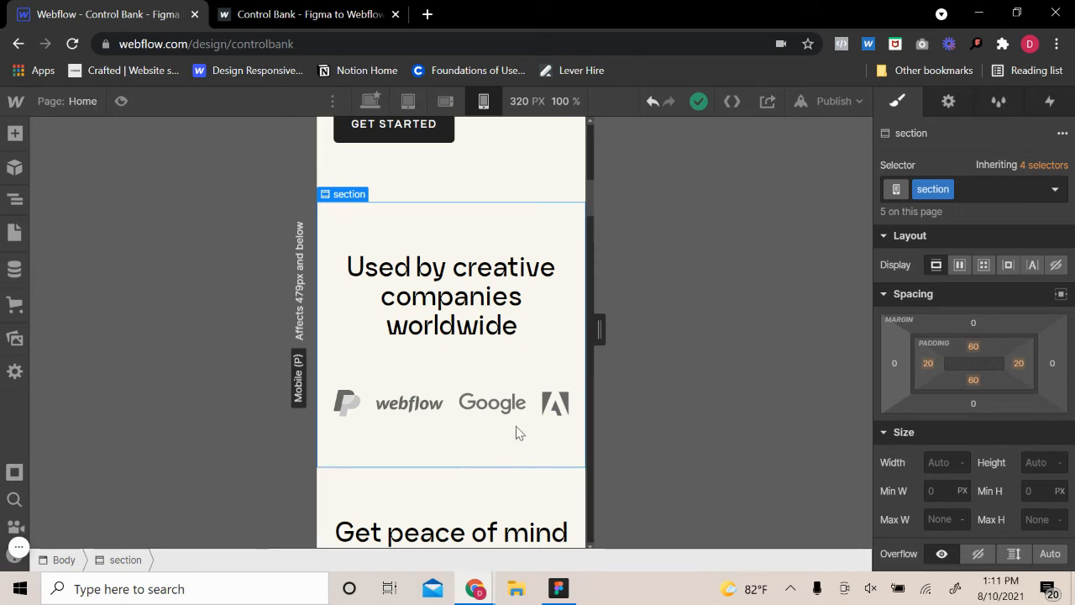
scroll(520, 433, up, 6)
scroll(524, 436, down, 5)
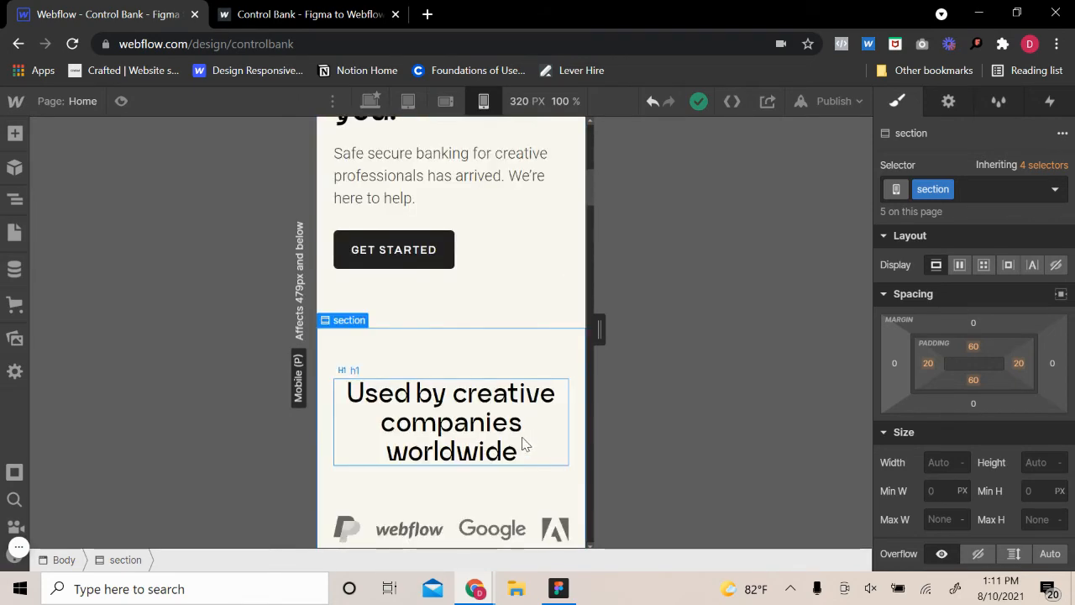
click(922, 362)
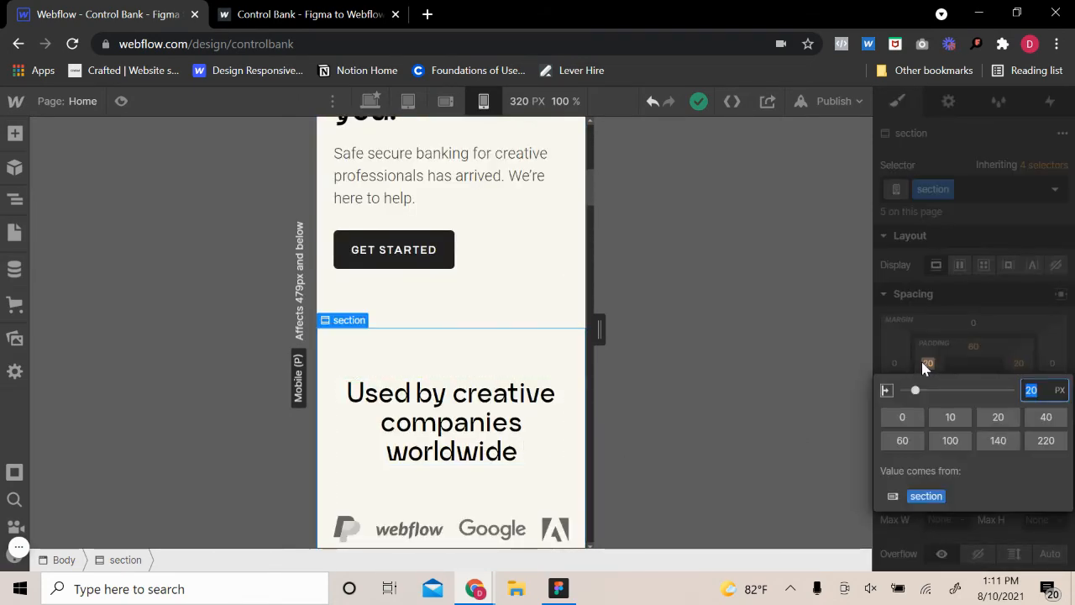
text(15)
key(Return)
click(1019, 363)
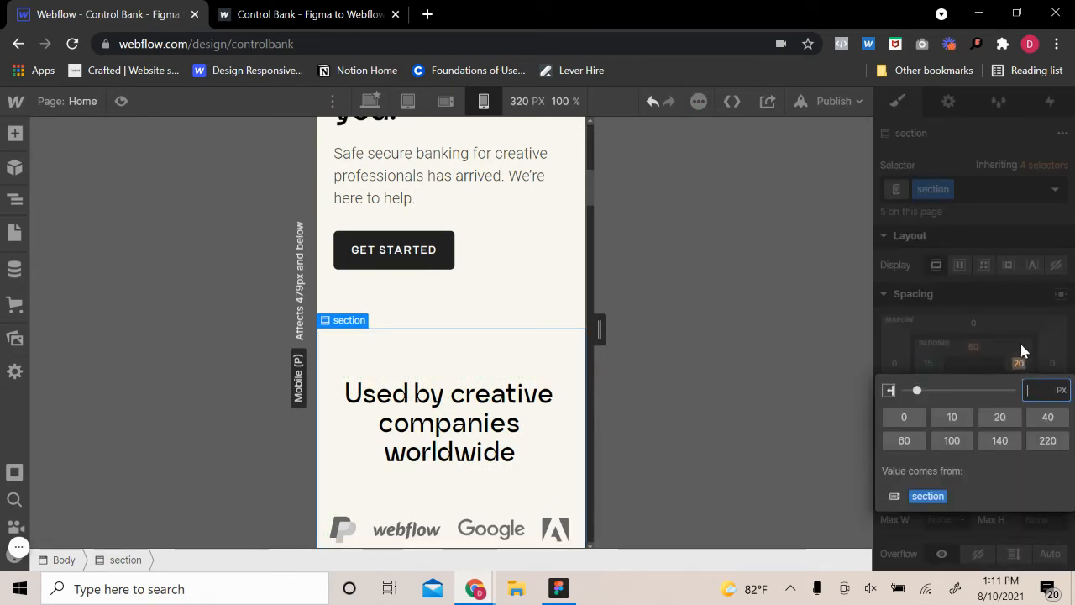
text(5)
key(Return)
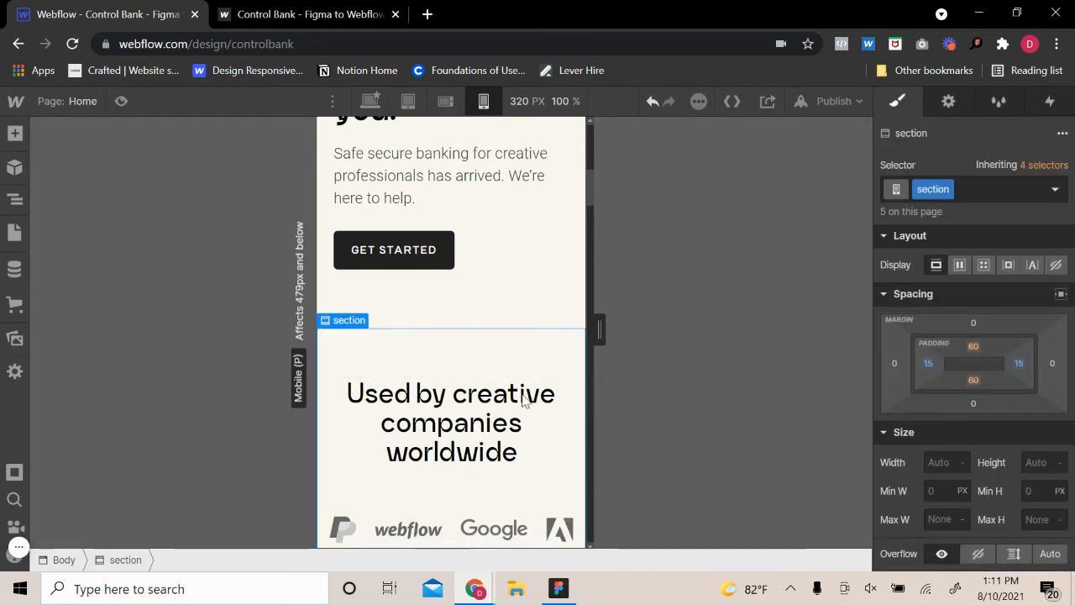
Check the logo row with the canvas widened to 393 px, and return the canvas to 320 px
scroll(597, 296, down, 5)
drag(599, 329, 633, 340)
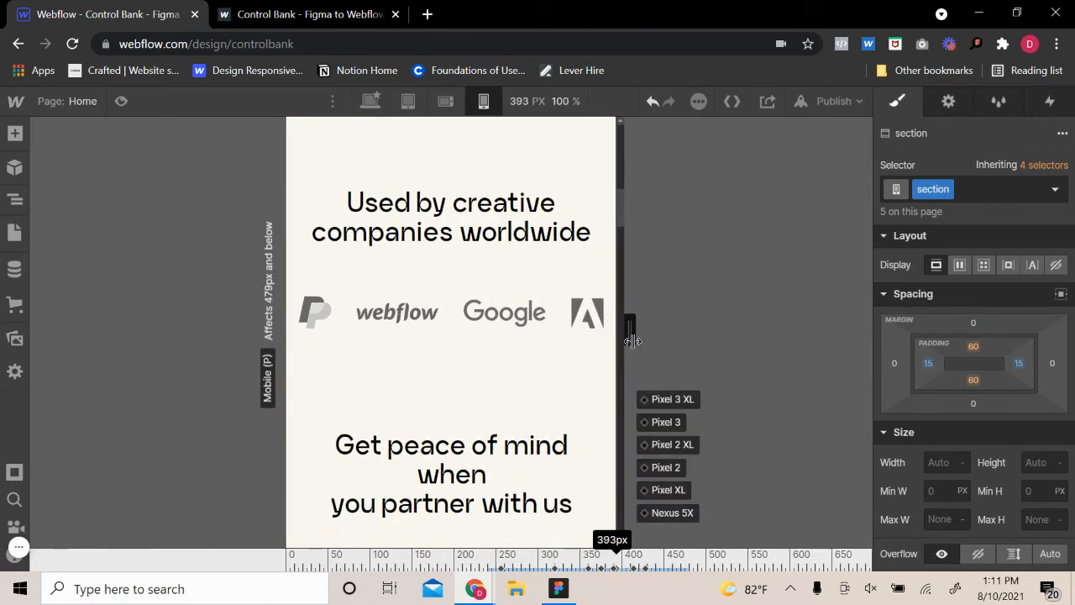
drag(630, 340, 600, 334)
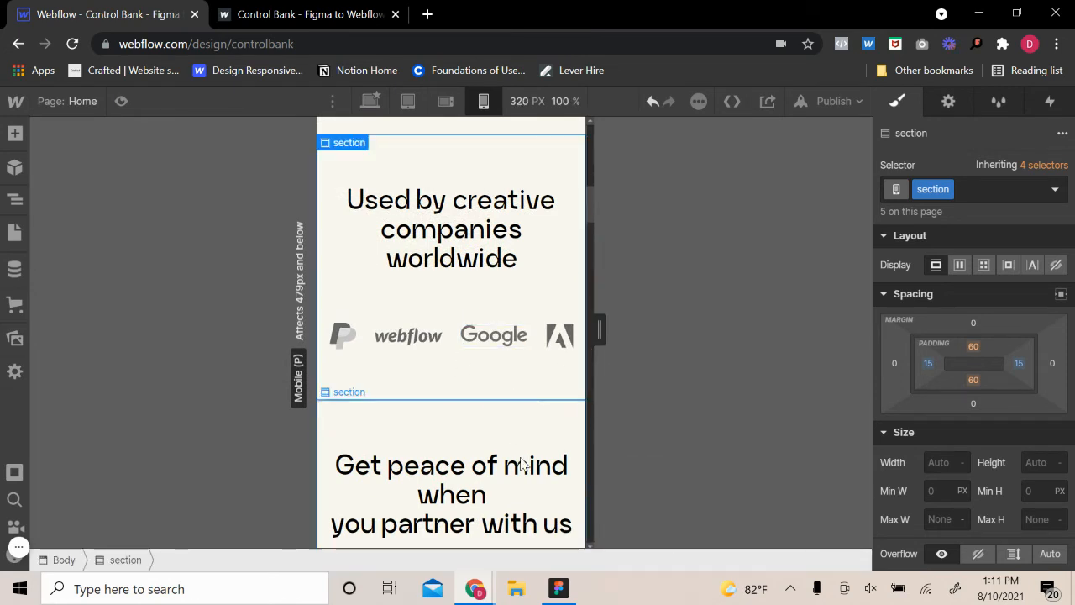
At the desktop breakpoint, remove the line break before "you partner with us" in the "Get peace of mind" heading
click(504, 232)
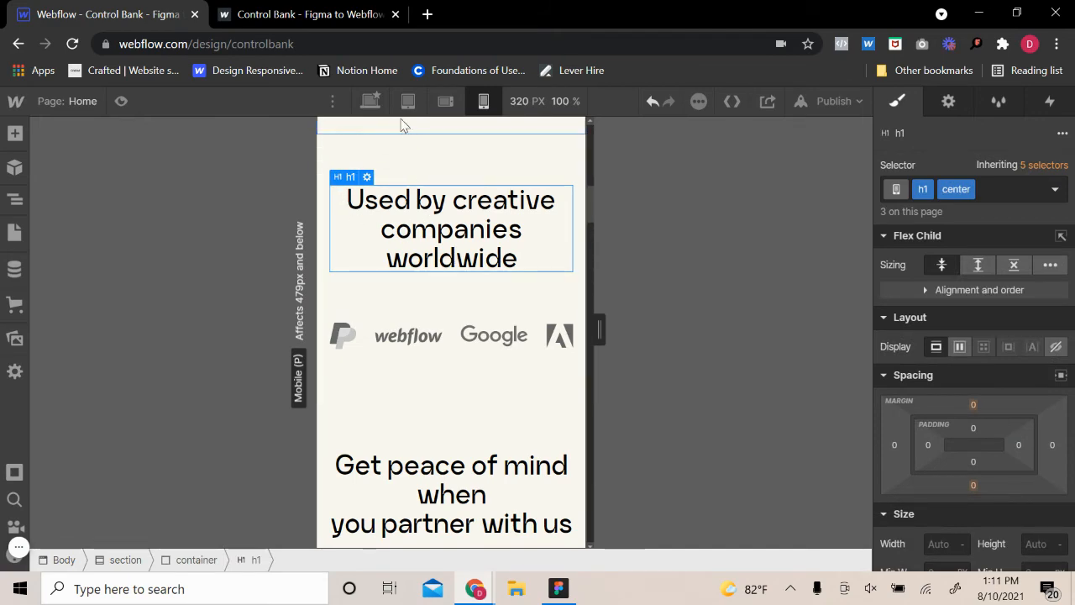
click(371, 101)
click(481, 102)
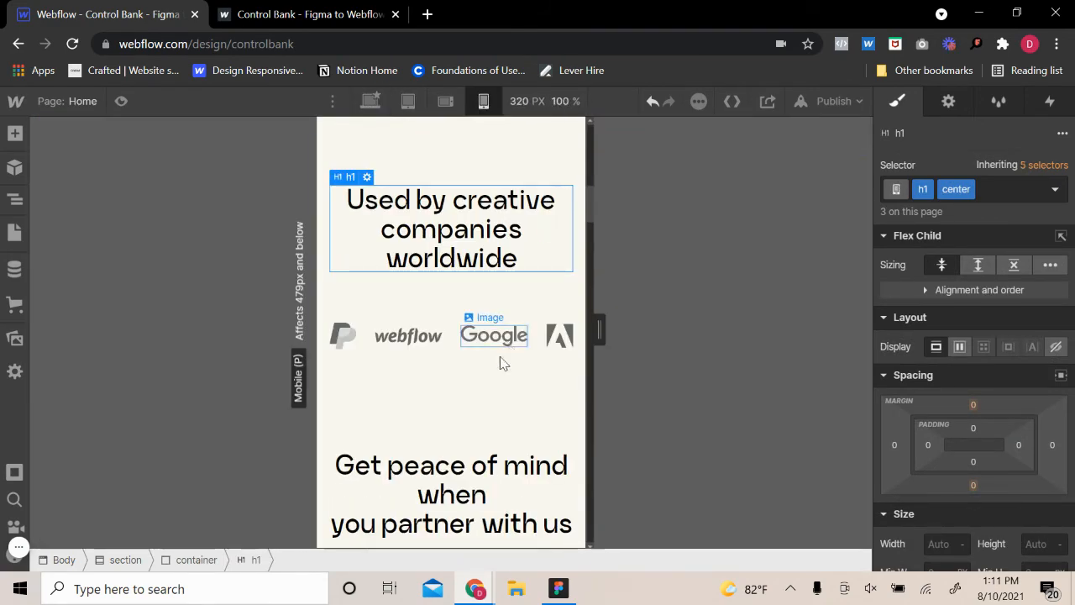
scroll(504, 365, down, 2)
scroll(491, 382, up, 1)
click(481, 397)
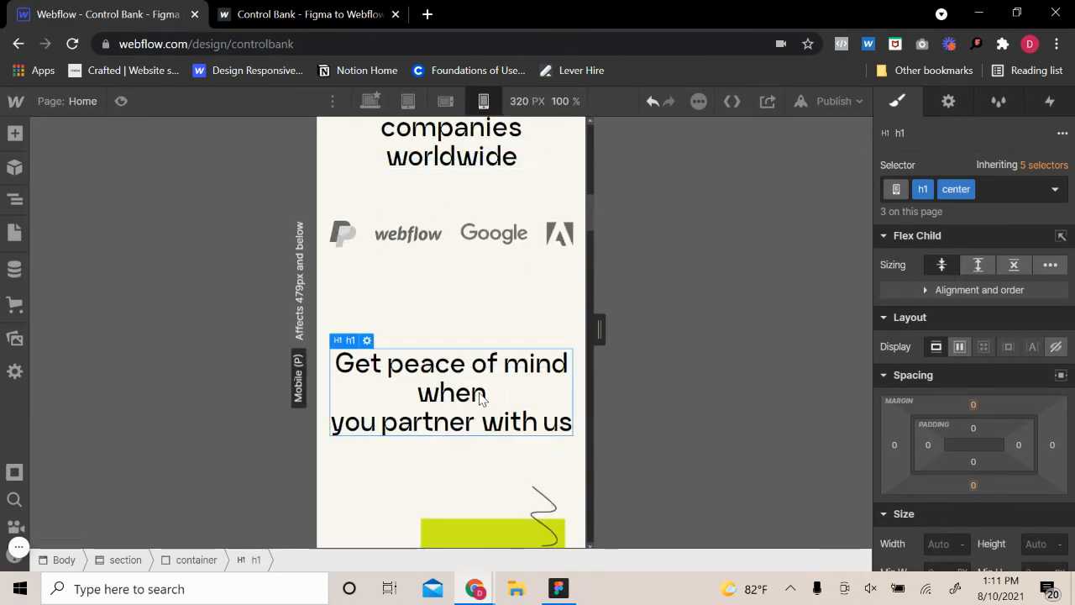
click(371, 102)
double_click(294, 446)
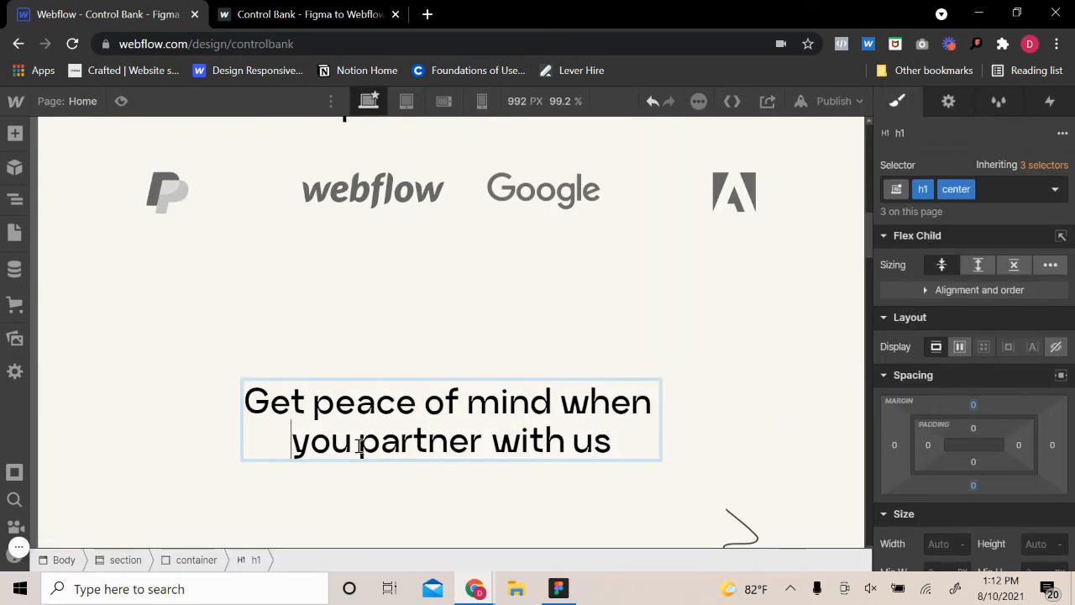
key(BackSpace)
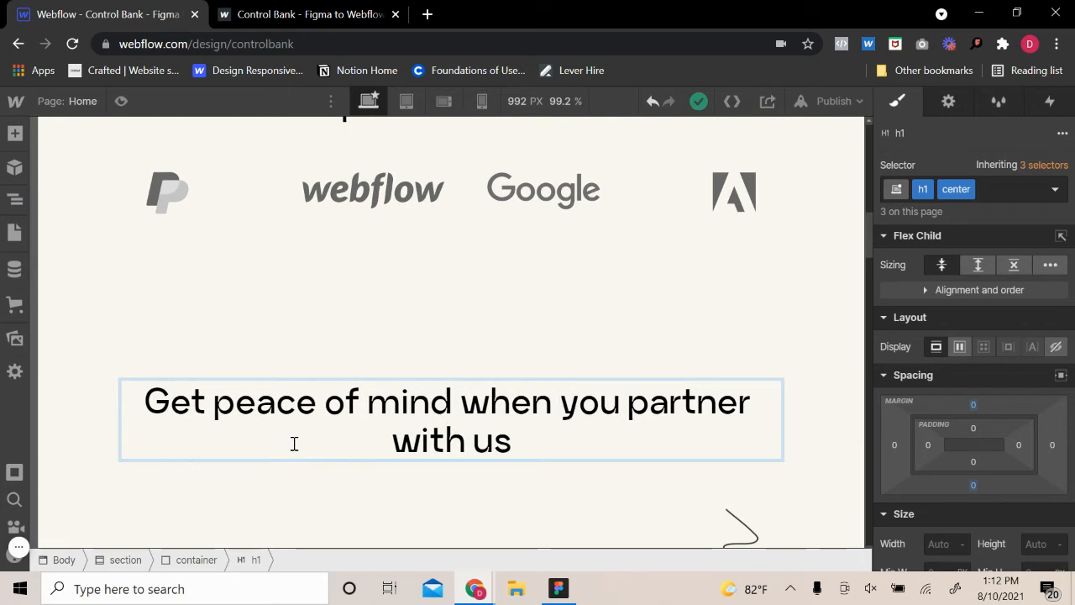
click(636, 372)
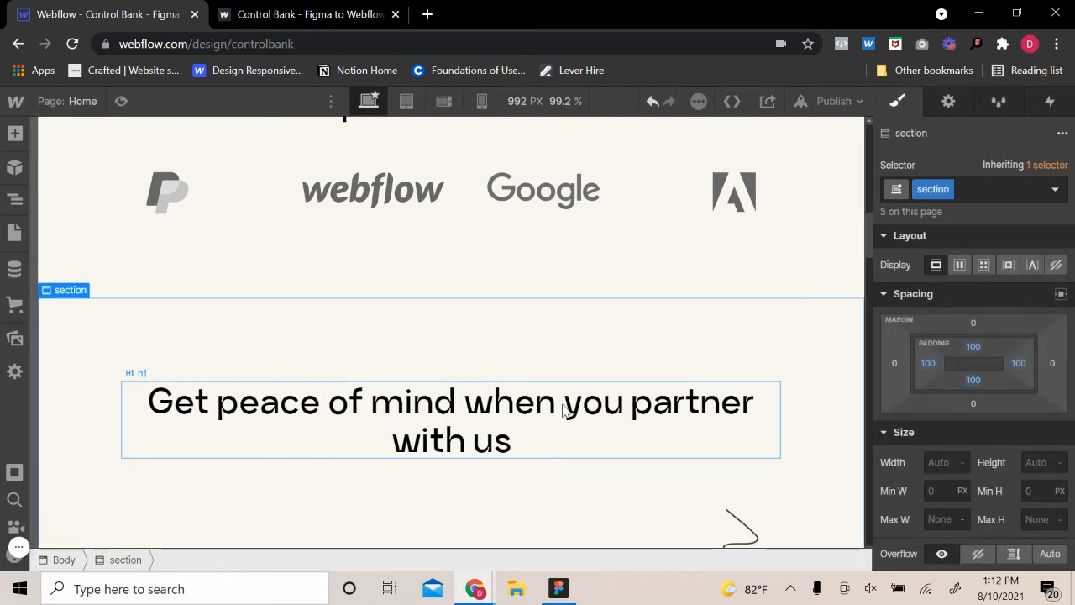
Set the width of the h1 heading with the center combo class to 500 px at the desktop breakpoint
click(567, 410)
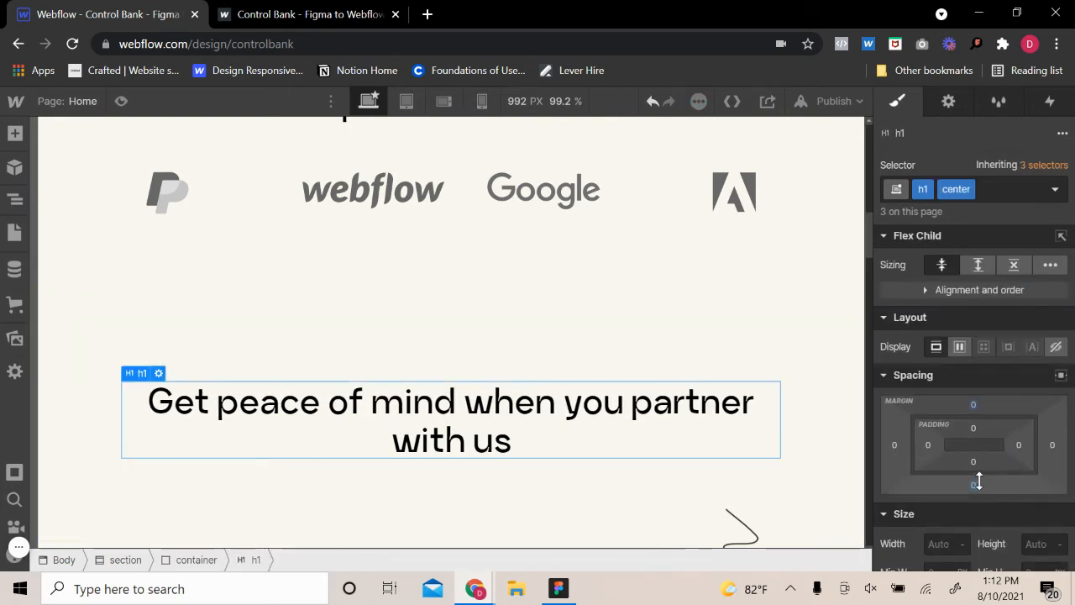
scroll(986, 485, down, 3)
scroll(950, 437, up, 2)
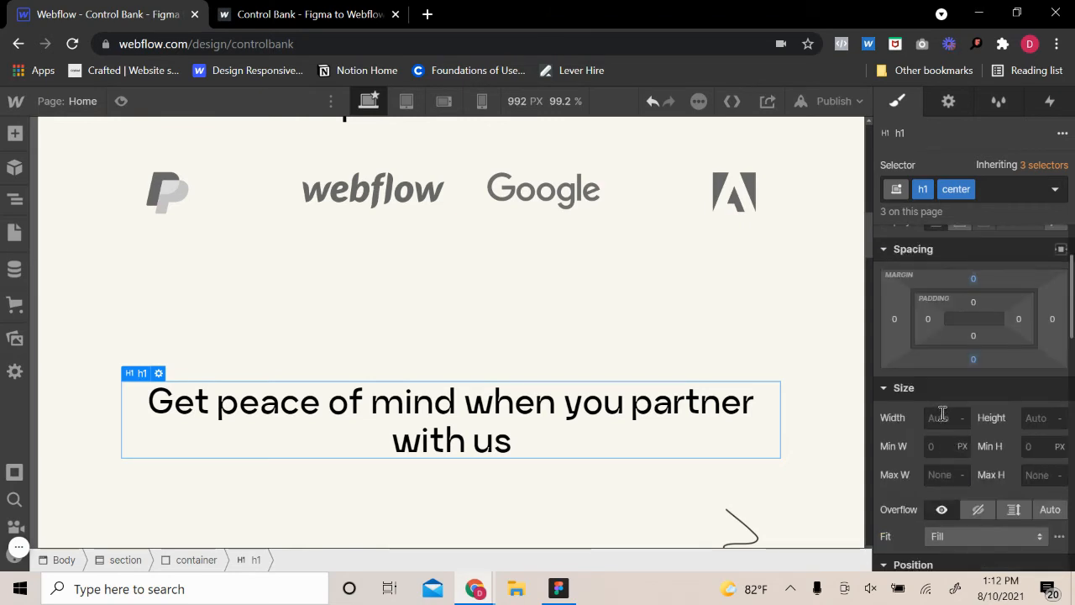
text(4)
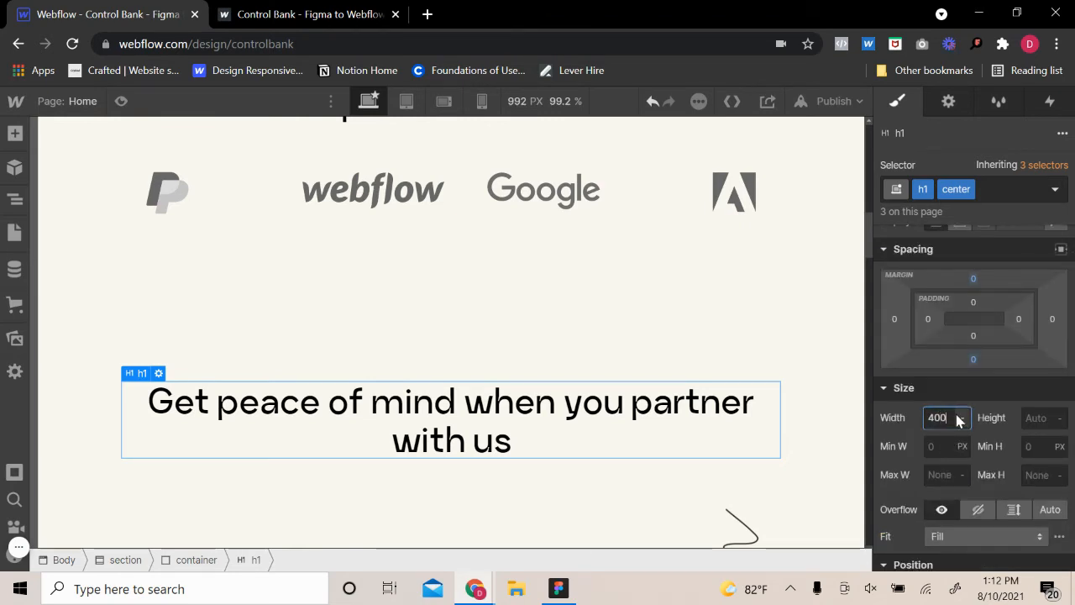
text(00)
key(Return)
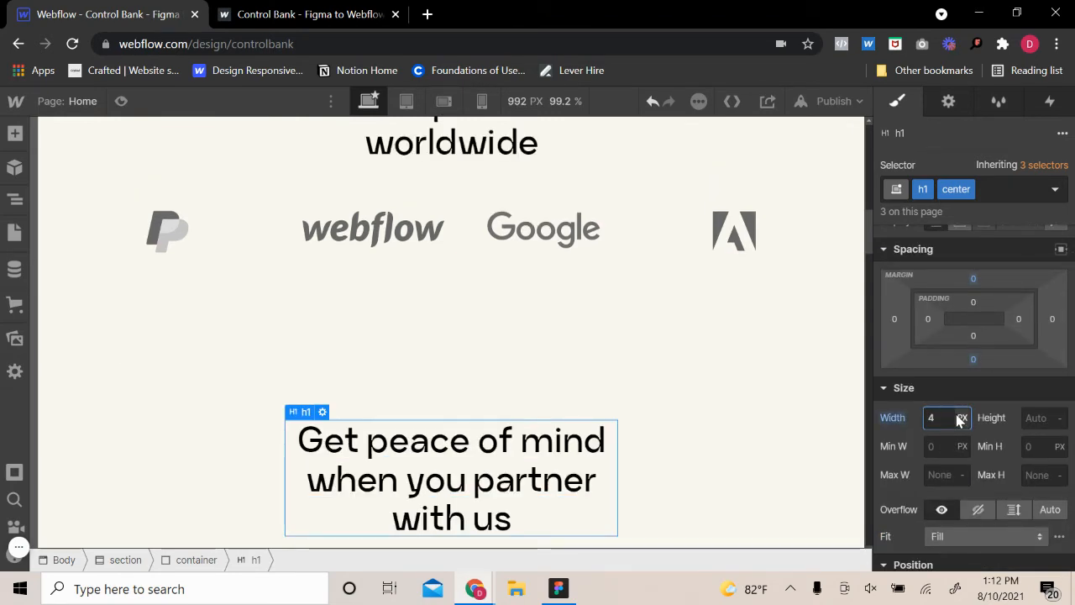
key(Return)
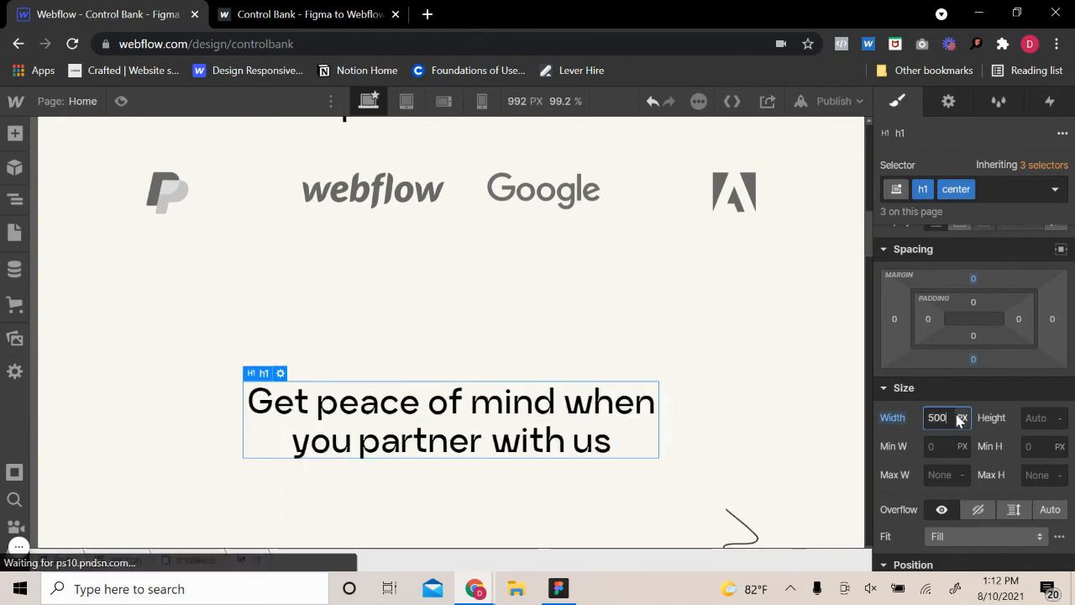
At the mobile portrait breakpoint, set the centered h1 heading's width to Auto
click(482, 102)
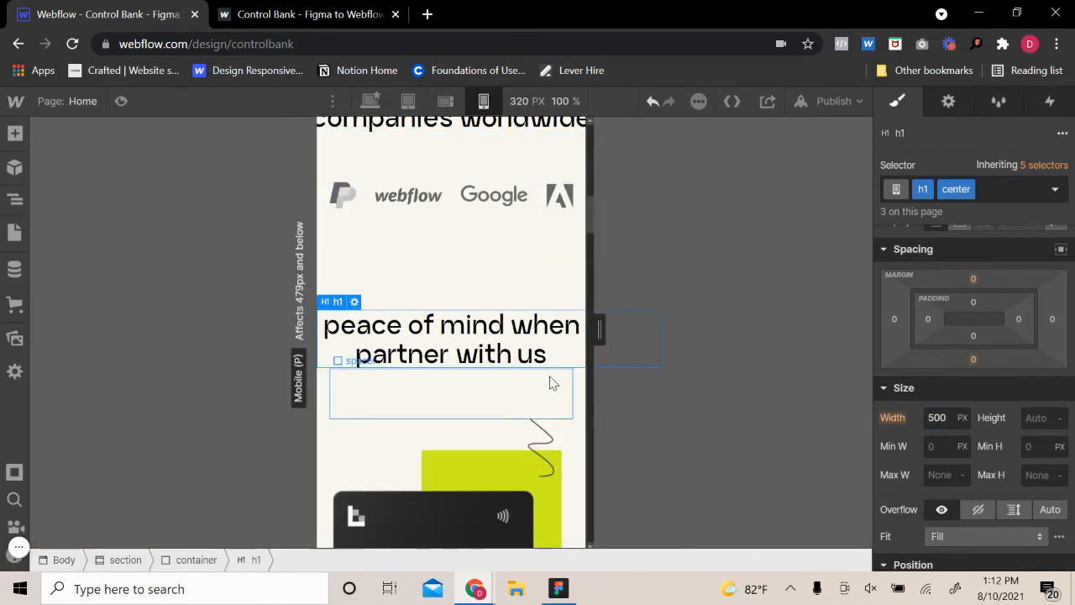
click(966, 417)
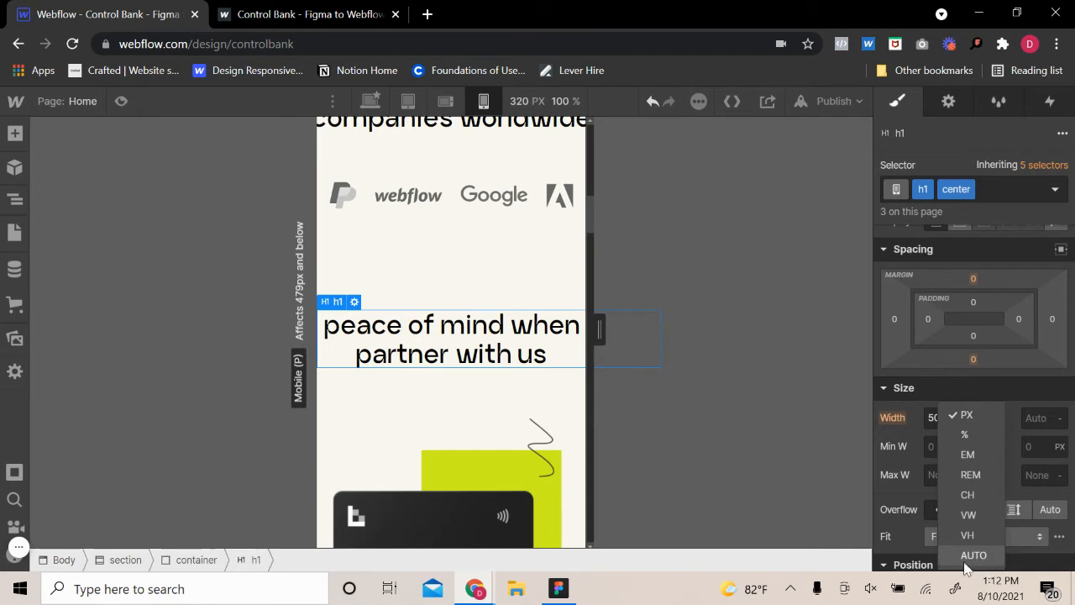
click(966, 562)
click(521, 318)
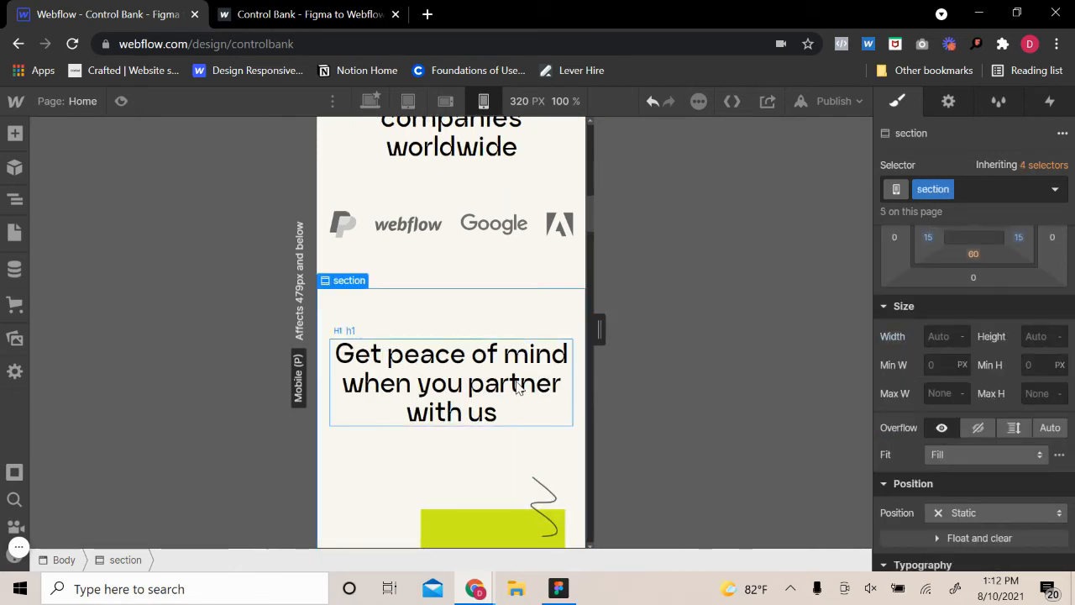
Check the section's padding and the font size of the centered "Get peace of mind when you partner with us" heading
scroll(1031, 293, up, 2)
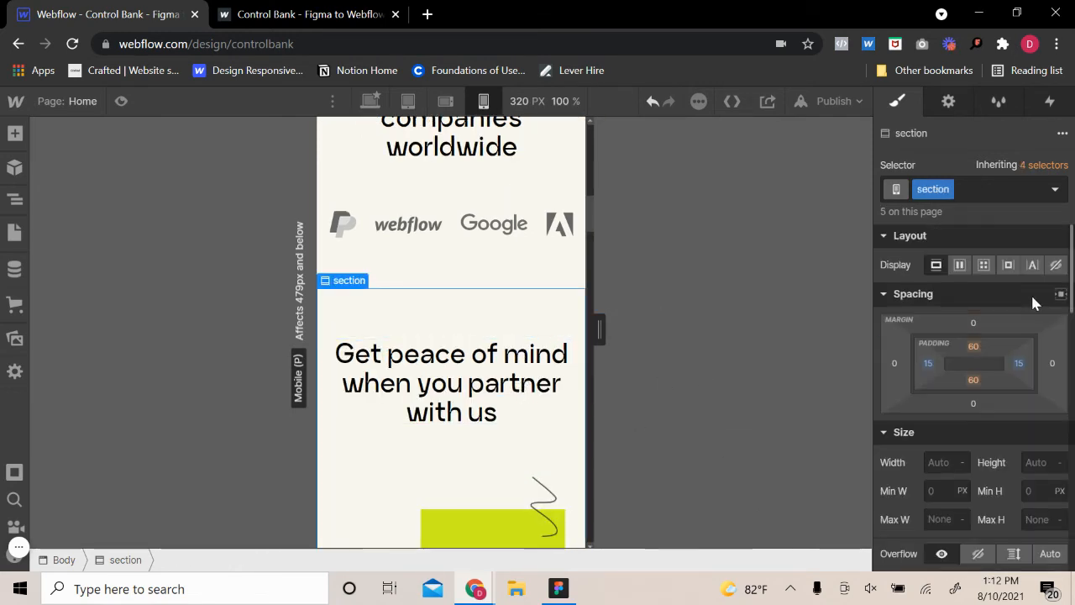
scroll(461, 443, down, 5)
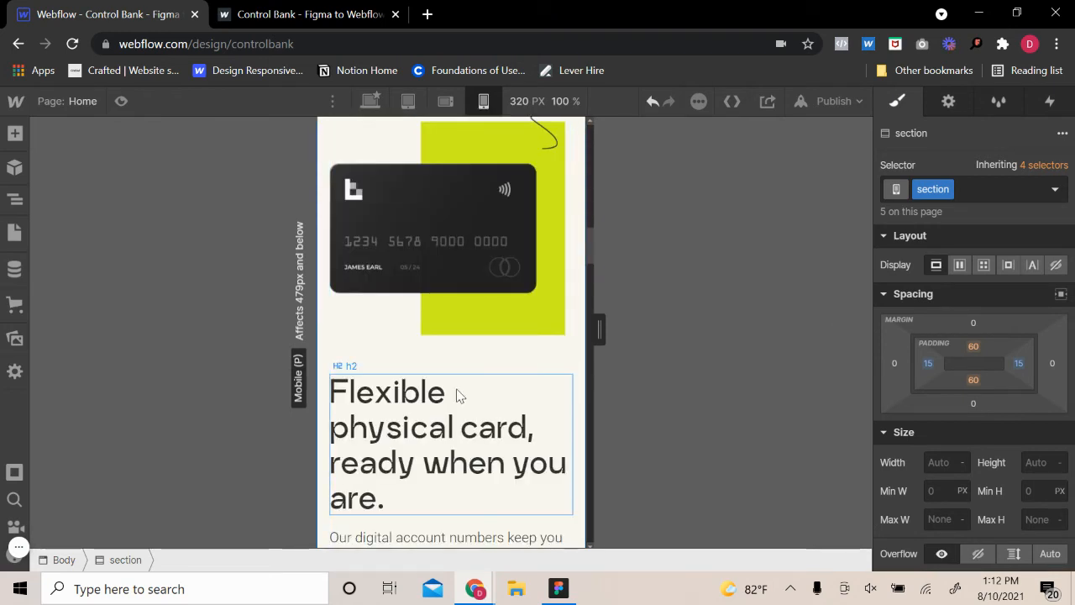
scroll(508, 464, down, 2)
scroll(502, 387, up, 2)
scroll(502, 386, up, 7)
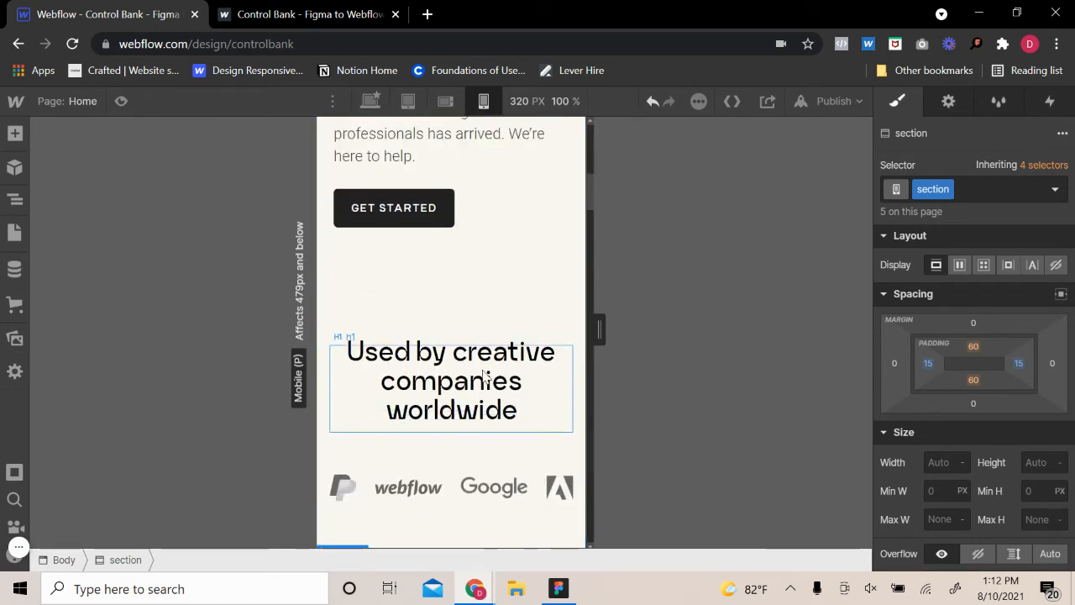
scroll(482, 391, down, 3)
click(479, 410)
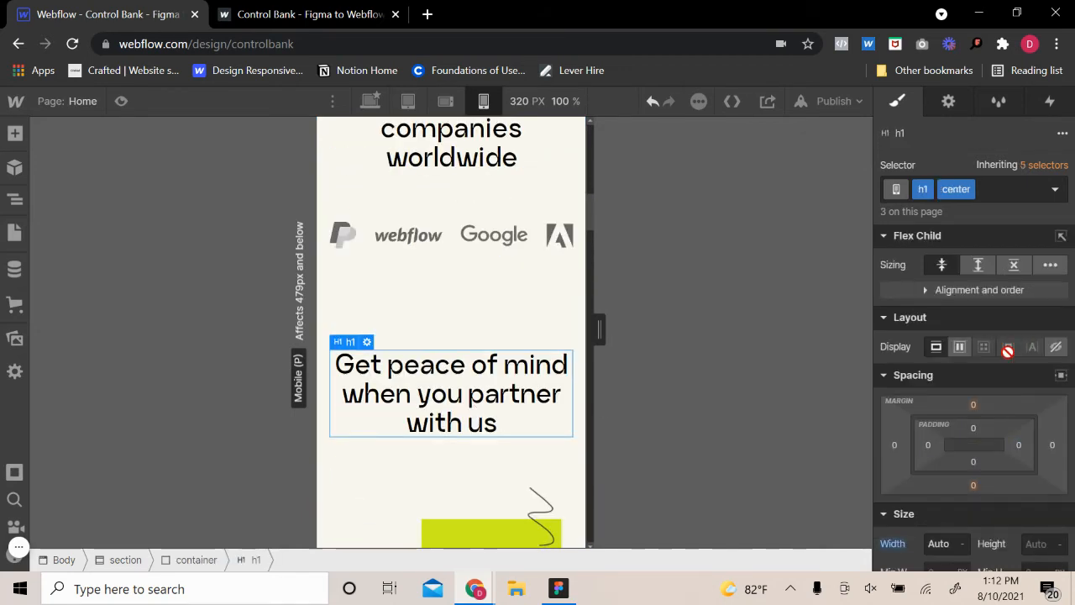
scroll(1008, 351, down, 2)
scroll(1026, 374, down, 3)
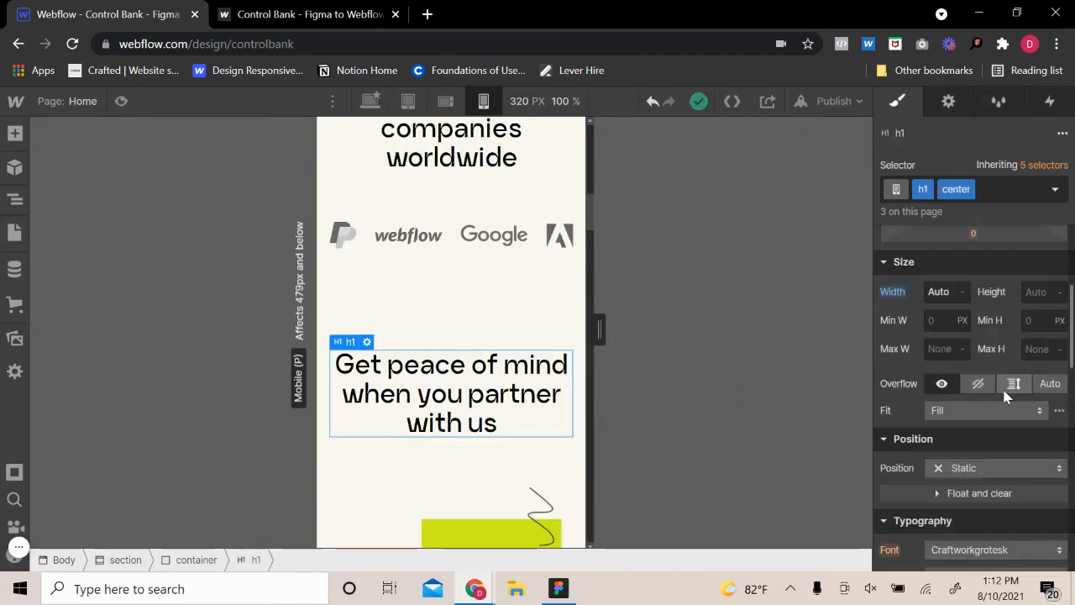
click(934, 478)
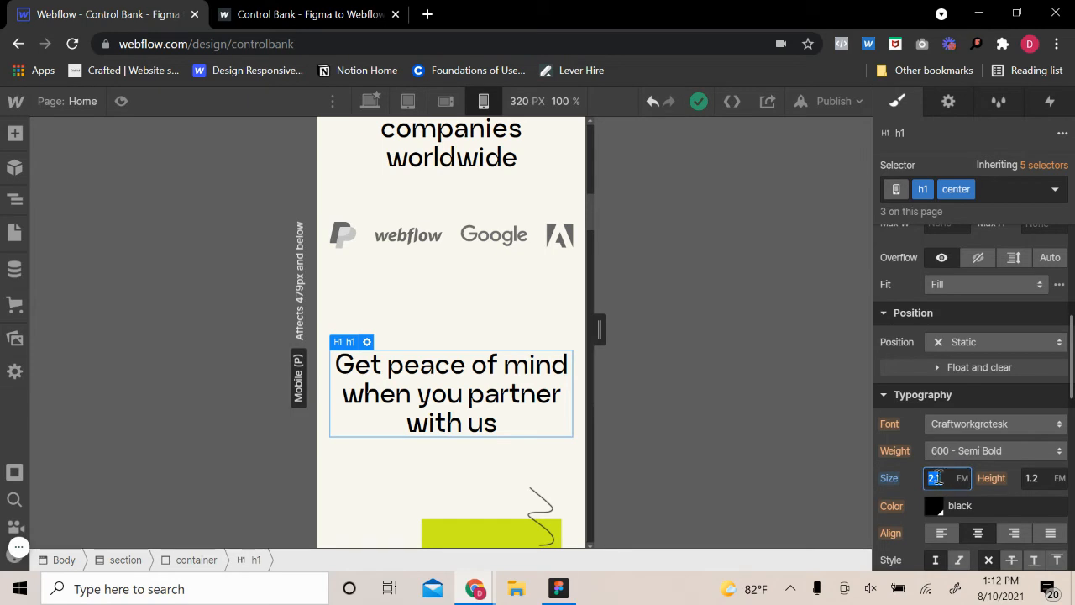
Set the font size of the h2 heading "Flexible physical card, ready when you are." to 1.8 em
scroll(538, 479, down, 5)
click(483, 472)
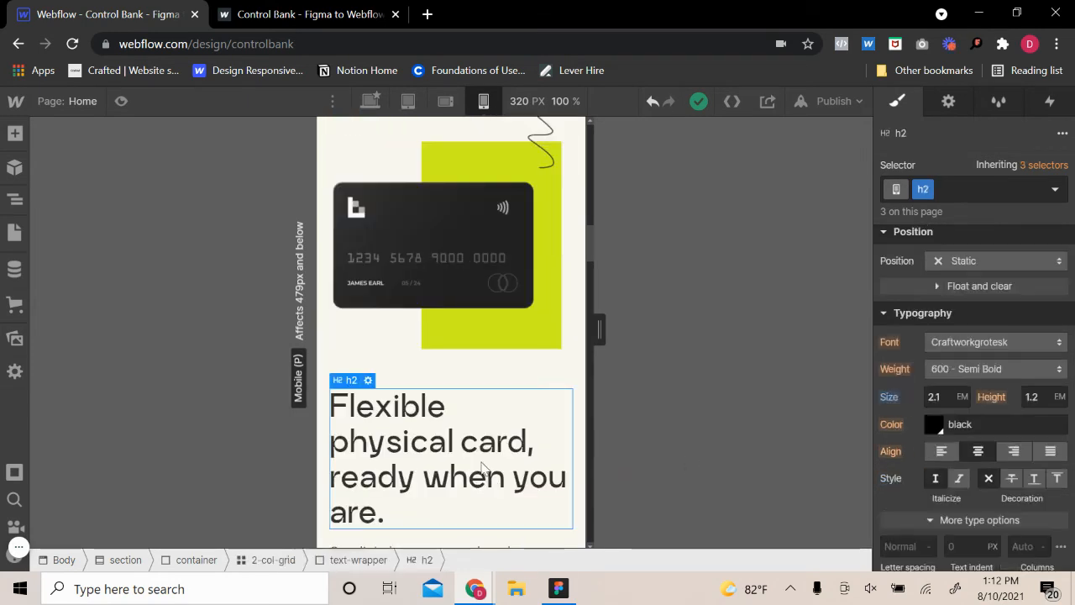
click(938, 397)
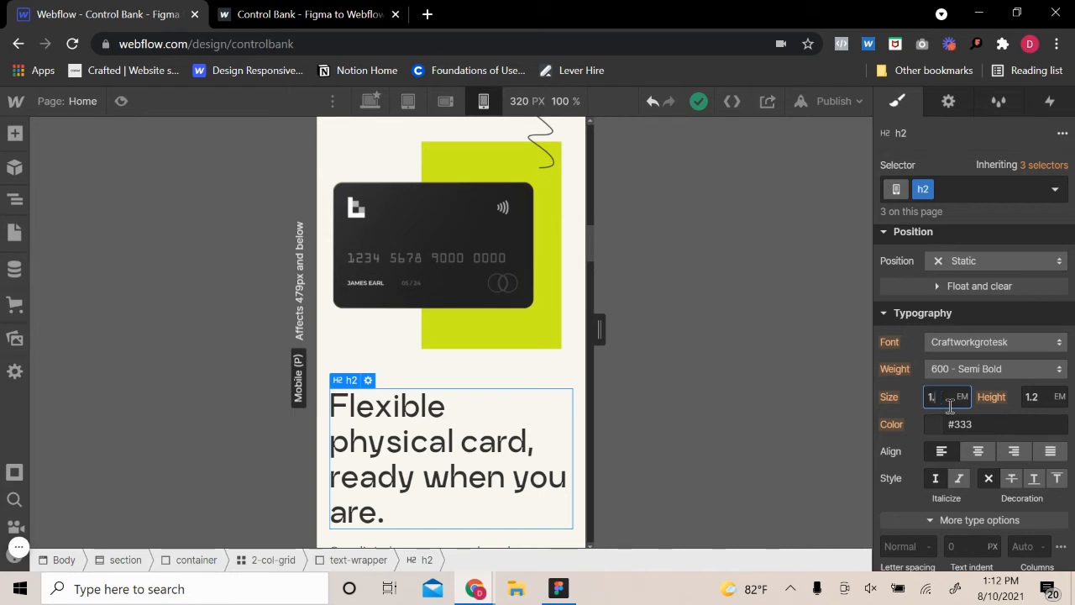
text(1.8)
key(Return)
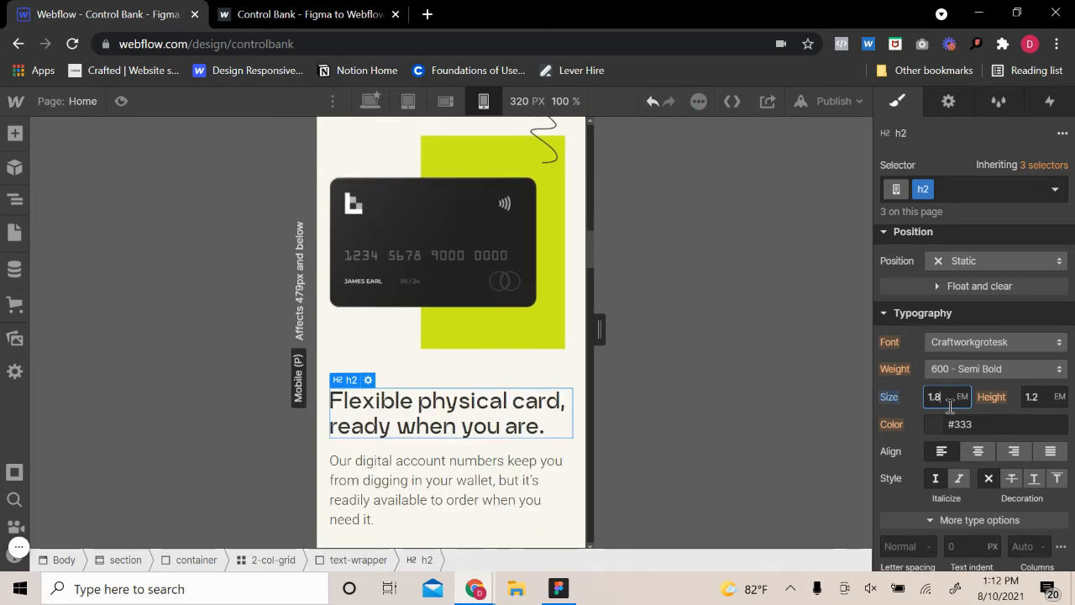
Set the font size of the p1 paragraph under the "Flexible physical card" heading to 1.1 em
click(510, 466)
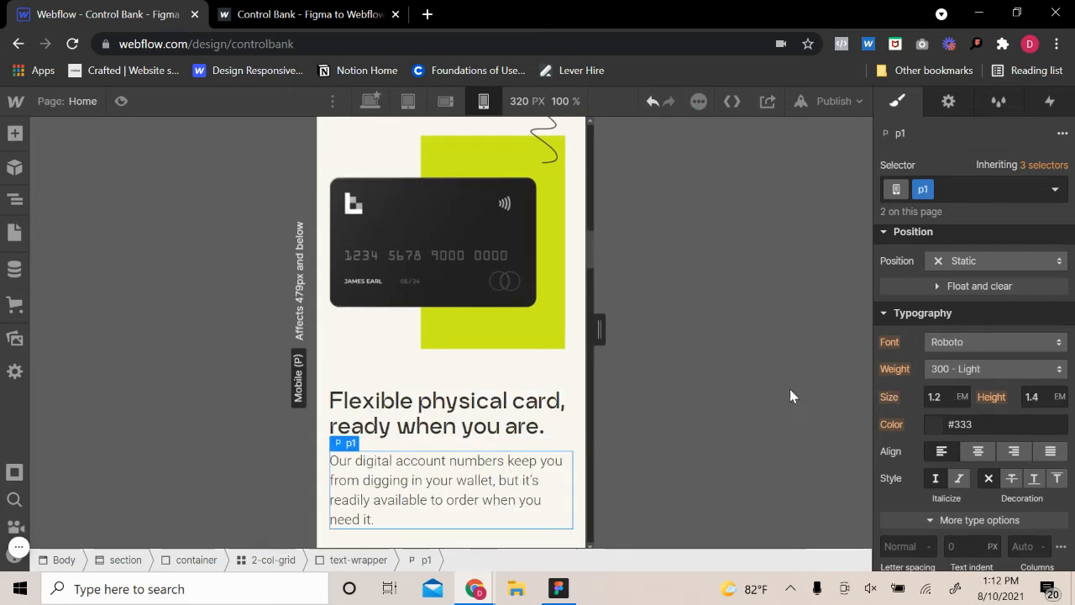
click(946, 394)
text(1.1)
key(Return)
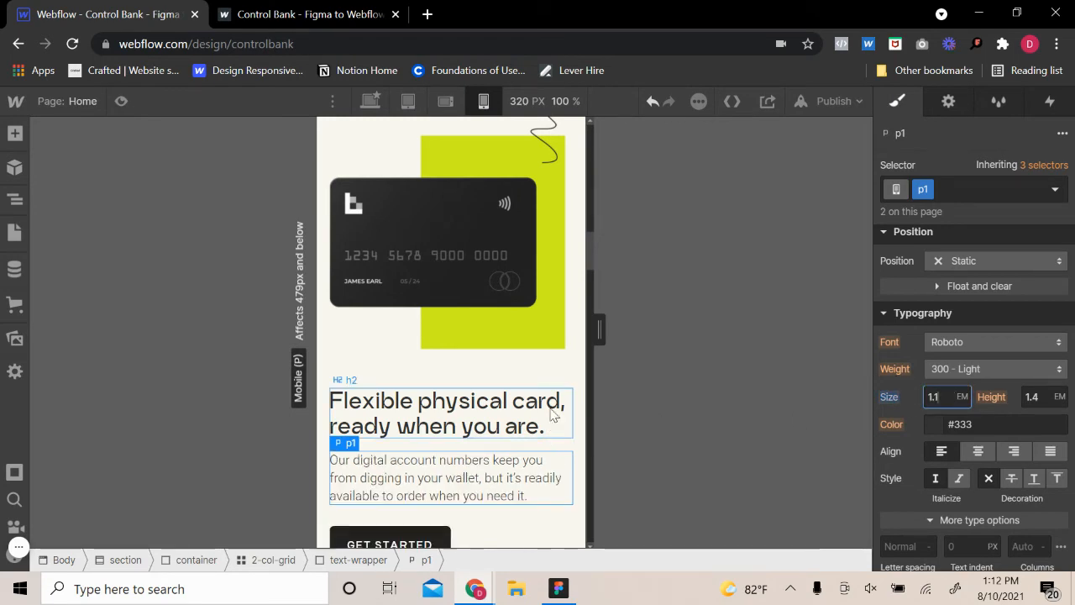
Look over the layout of the "Flexible physical card" text and the dark team block beneath it
click(578, 424)
scroll(513, 471, down, 3)
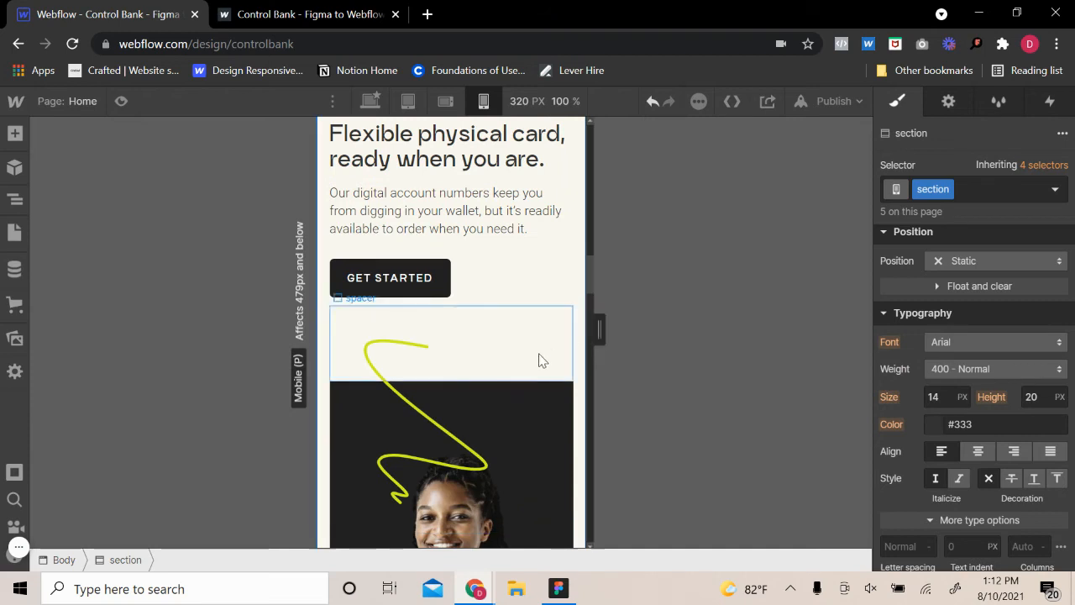
scroll(541, 359, up, 2)
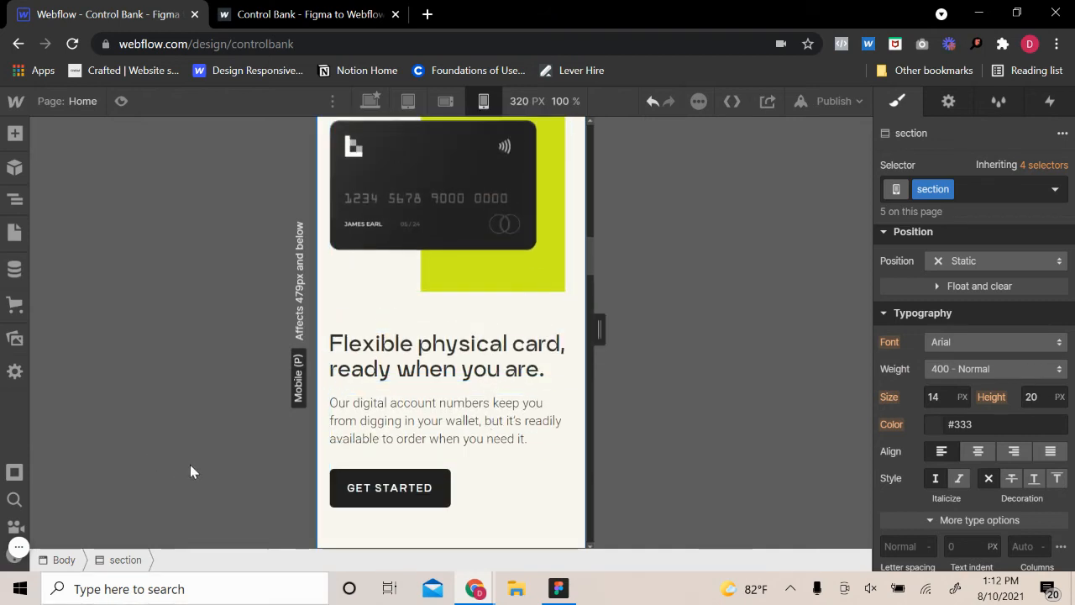
scroll(546, 411, down, 6)
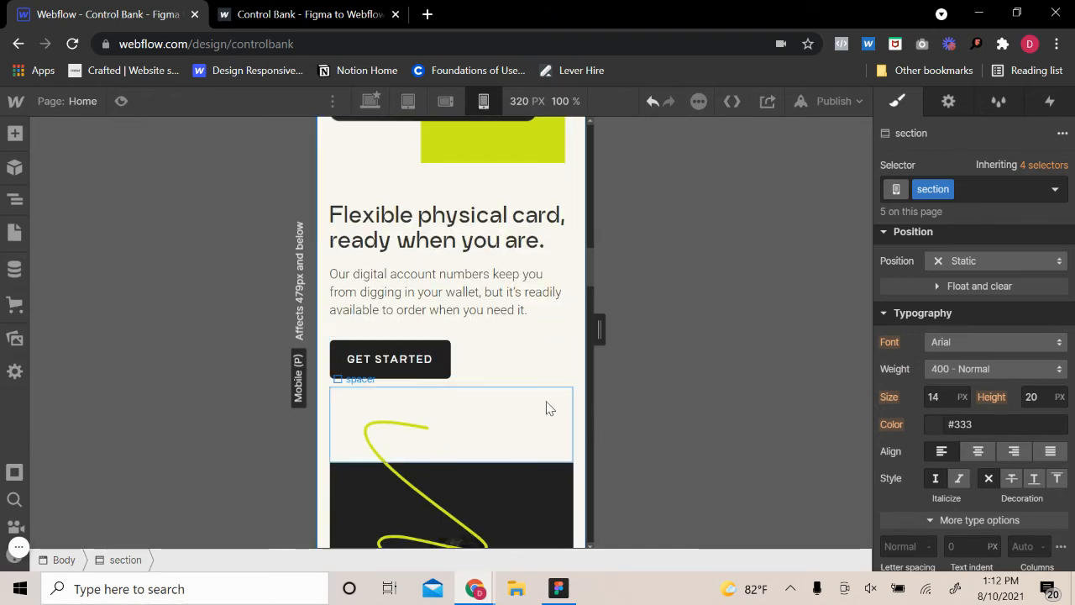
scroll(541, 423, down, 2)
scroll(538, 424, up, 4)
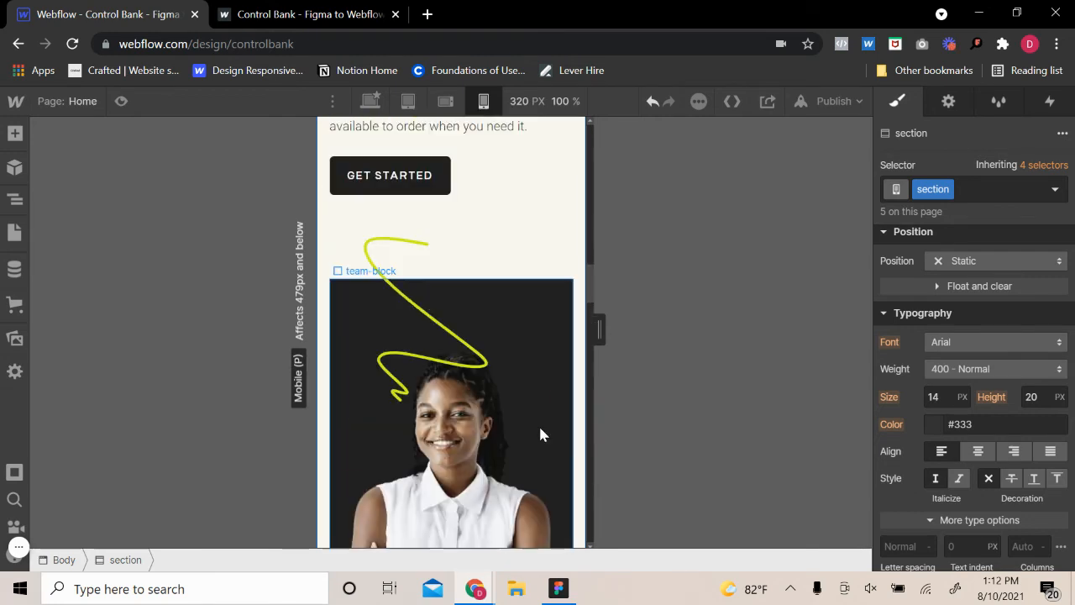
Set the width of the vector-block holding the squiggle on the dark team block to 30 vw
click(451, 312)
click(338, 196)
scroll(1000, 365, up, 3)
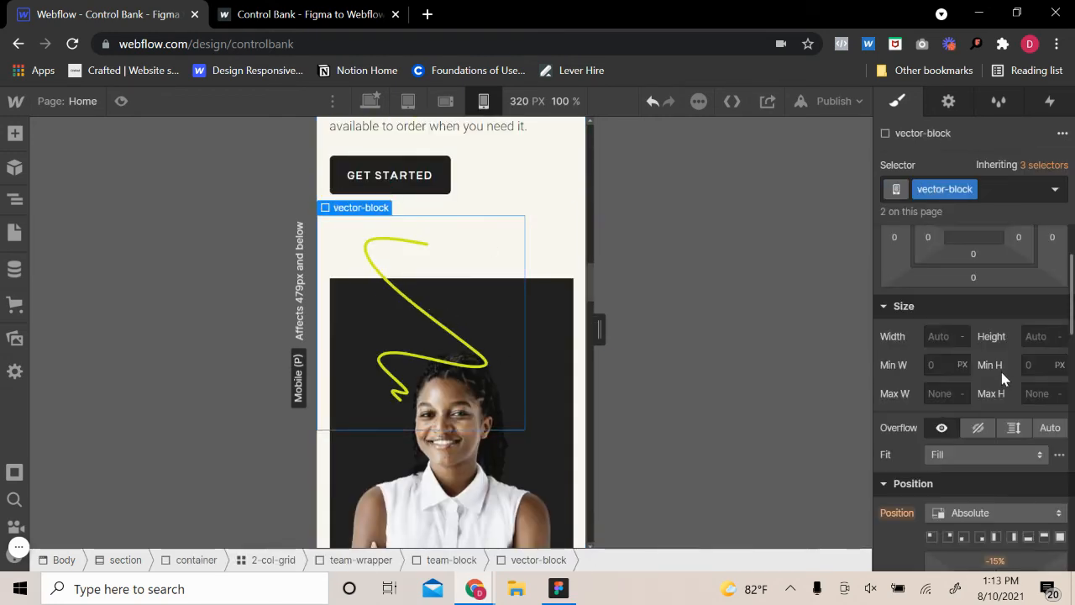
scroll(991, 403, down, 5)
scroll(974, 454, down, 3)
scroll(973, 445, up, 6)
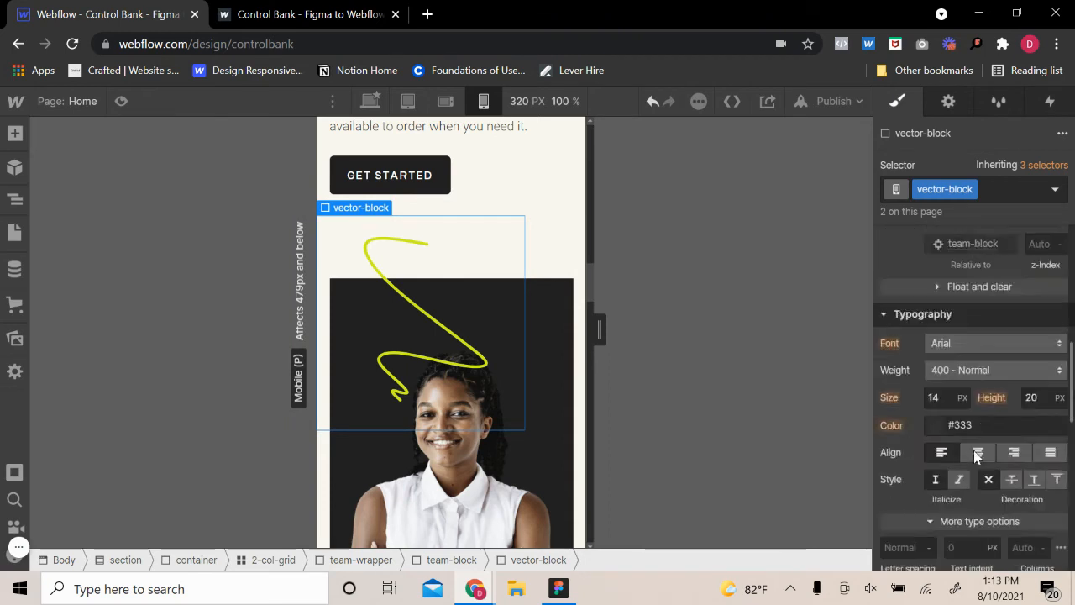
click(935, 335)
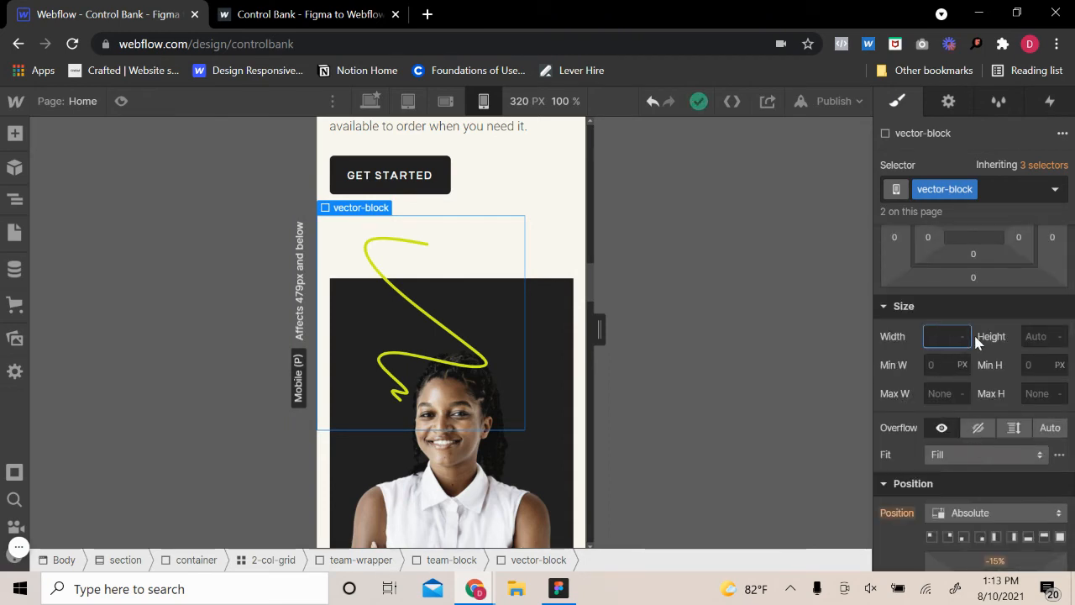
text(30vw)
key(Return)
Enlarge the squiggle's vector-block, trying a width of 50 vw and settling on 55 vw
key(BackSpace)
key(BackSpace)
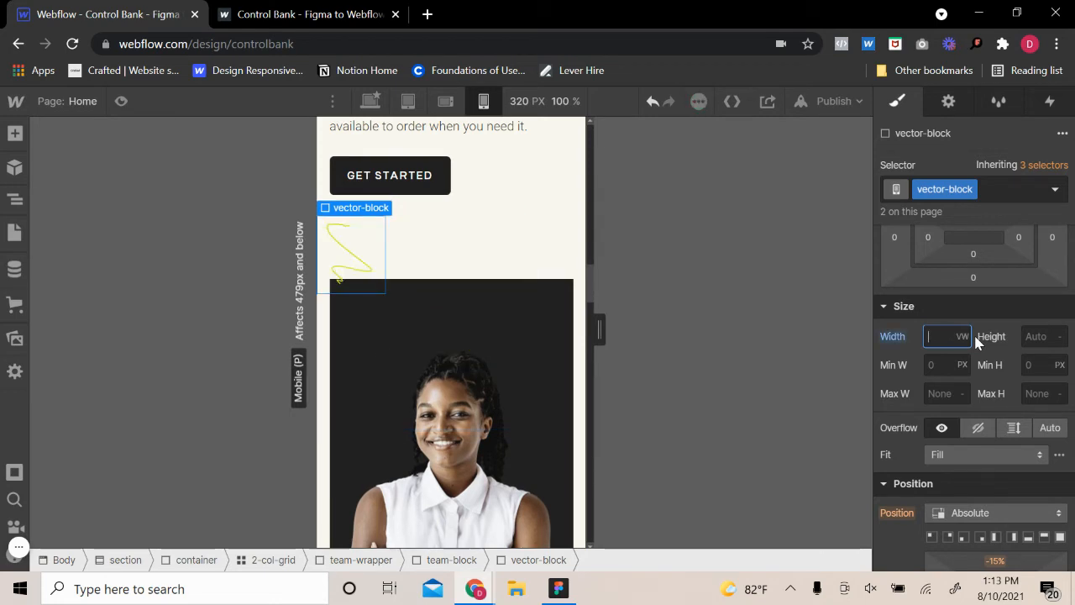
text(50)
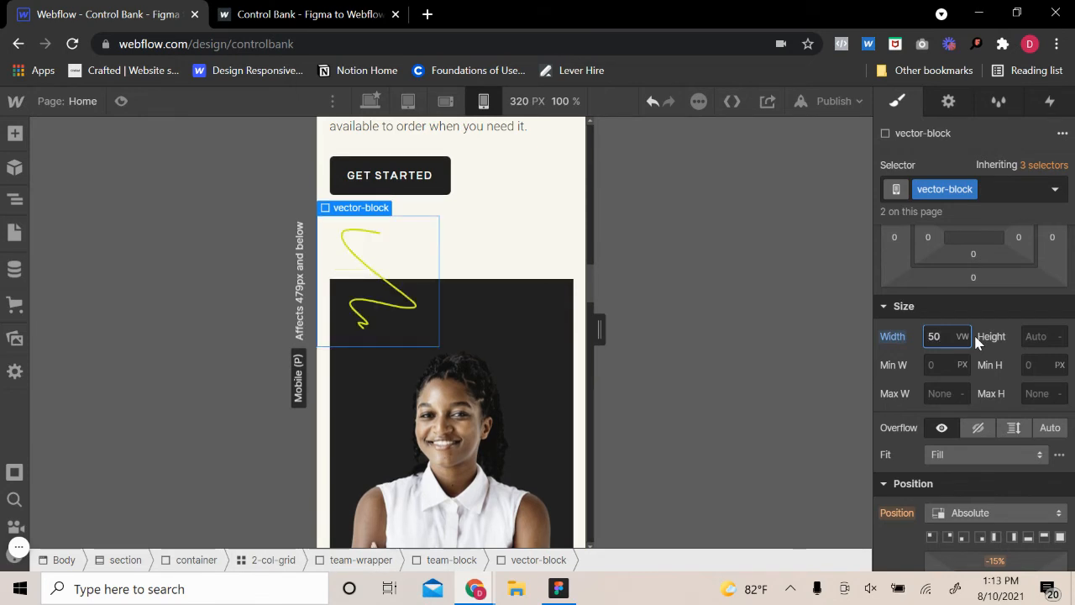
key(BackSpace)
text(5)
key(BackSpace)
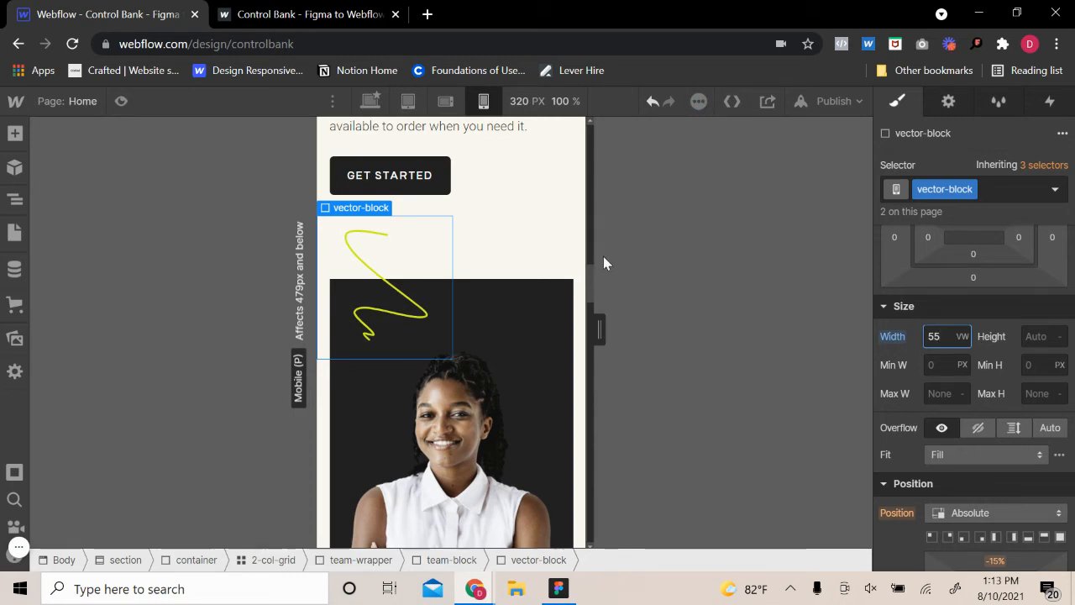
click(564, 260)
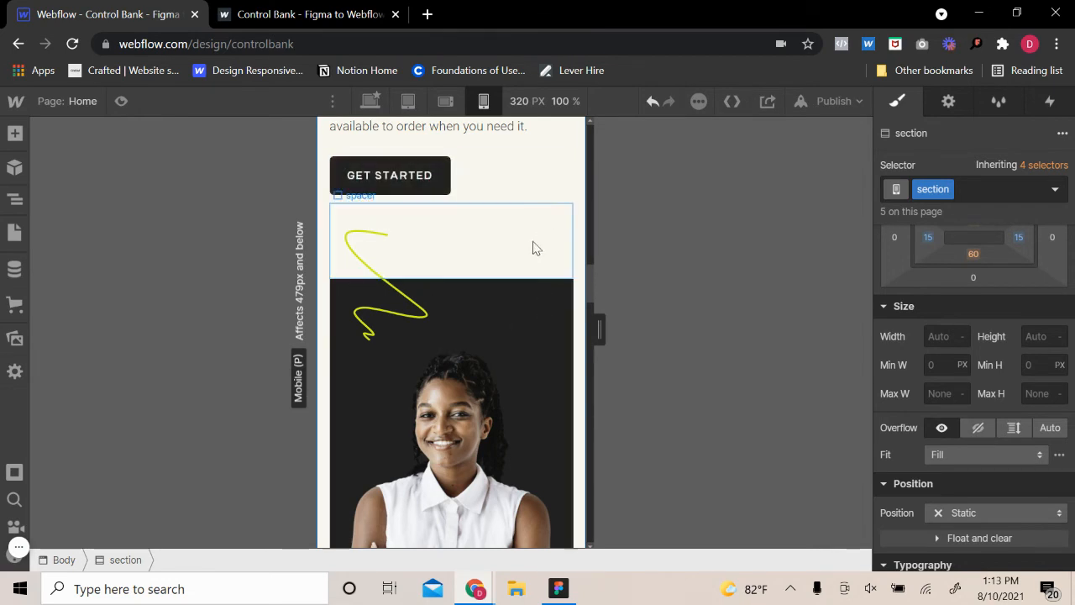
Inspect the margins of the text-wrapper around the "Award winning customer support." text and the spacing to the section below
scroll(504, 378, down, 4)
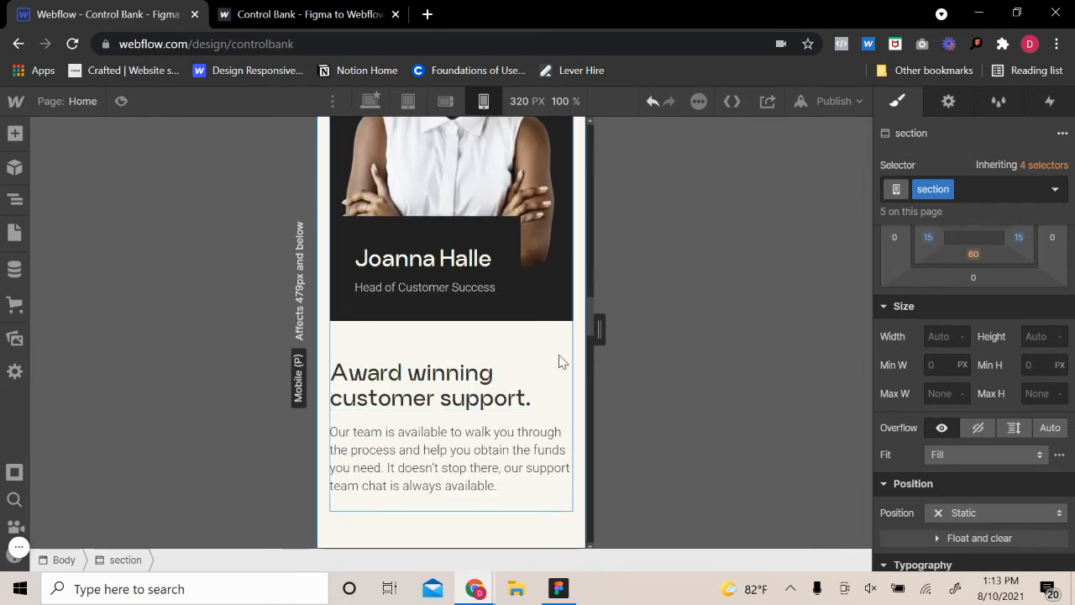
scroll(504, 470, down, 4)
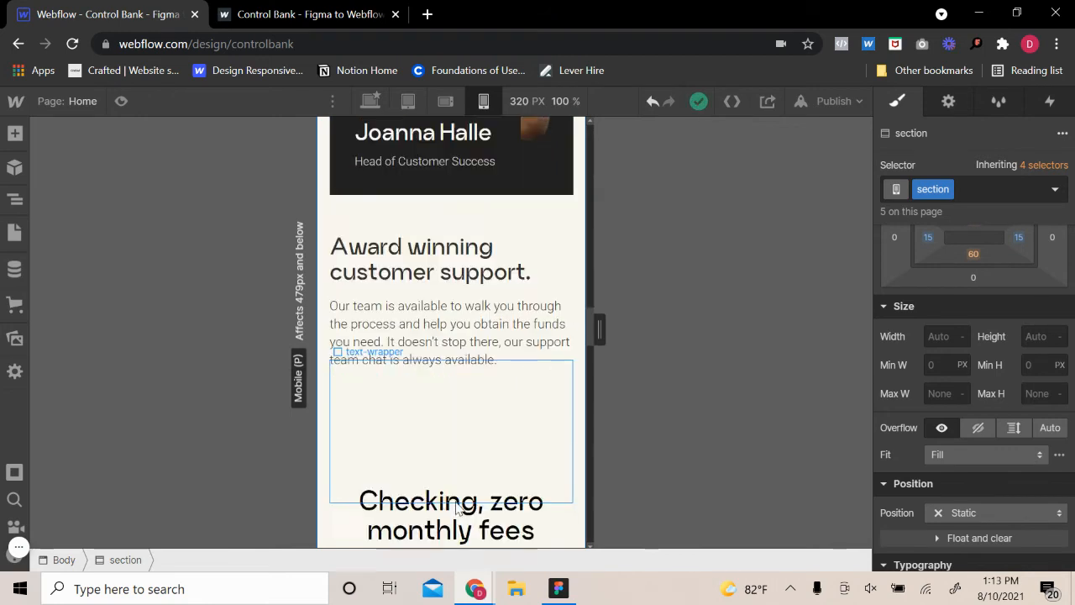
scroll(471, 492, up, 3)
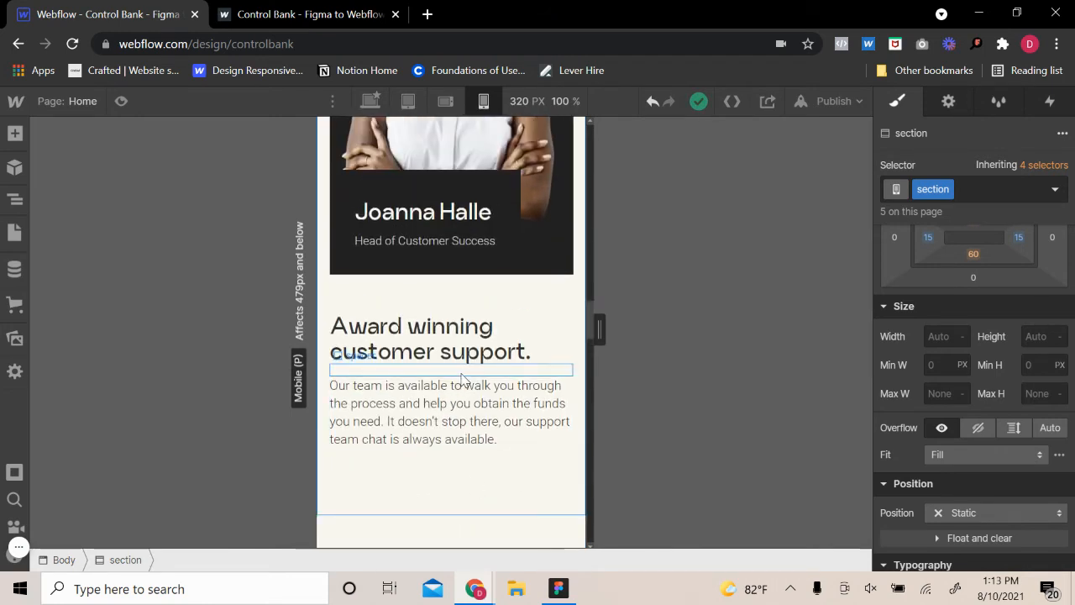
click(378, 364)
mouse_move(378, 357)
click(378, 339)
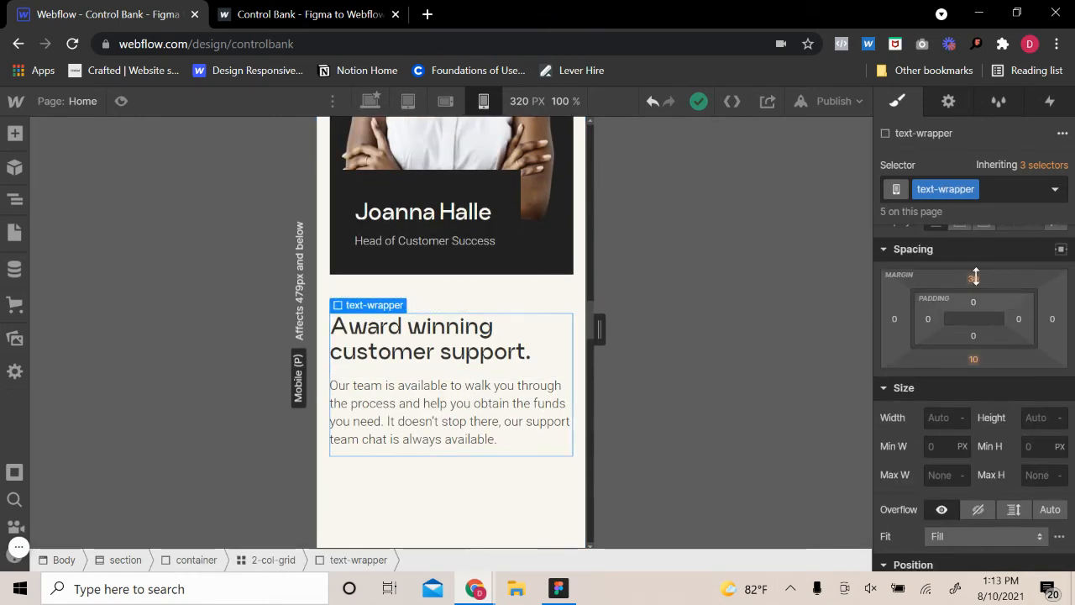
scroll(546, 479, down, 3)
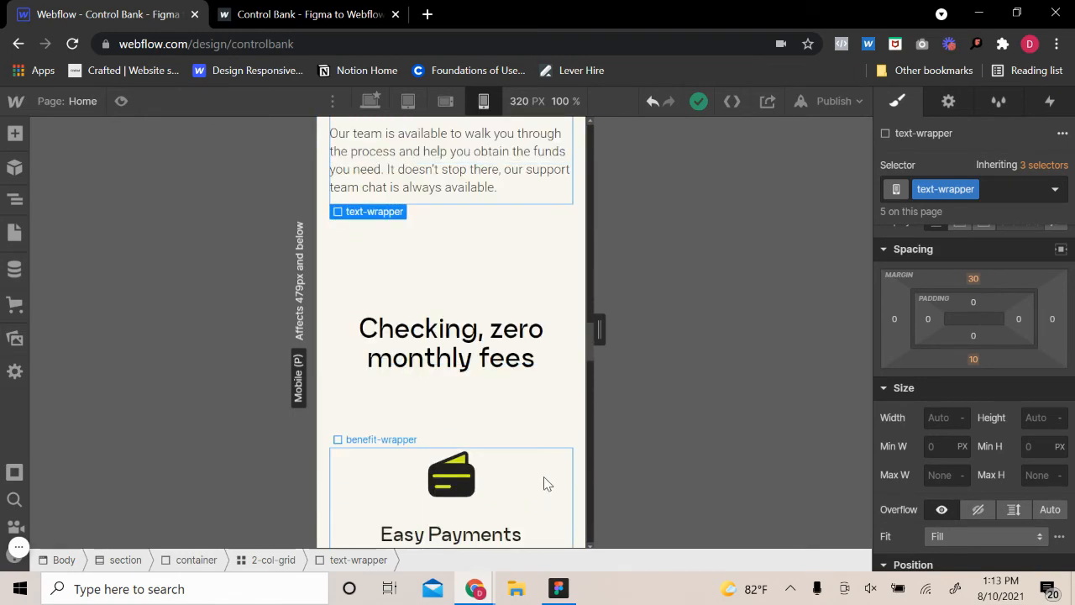
Check the customer support and "Checking, zero monthly fees" sections with the canvas widened to 332 px, and return it to 320 px
scroll(547, 375, up, 1)
drag(600, 332, 608, 354)
scroll(507, 417, down, 3)
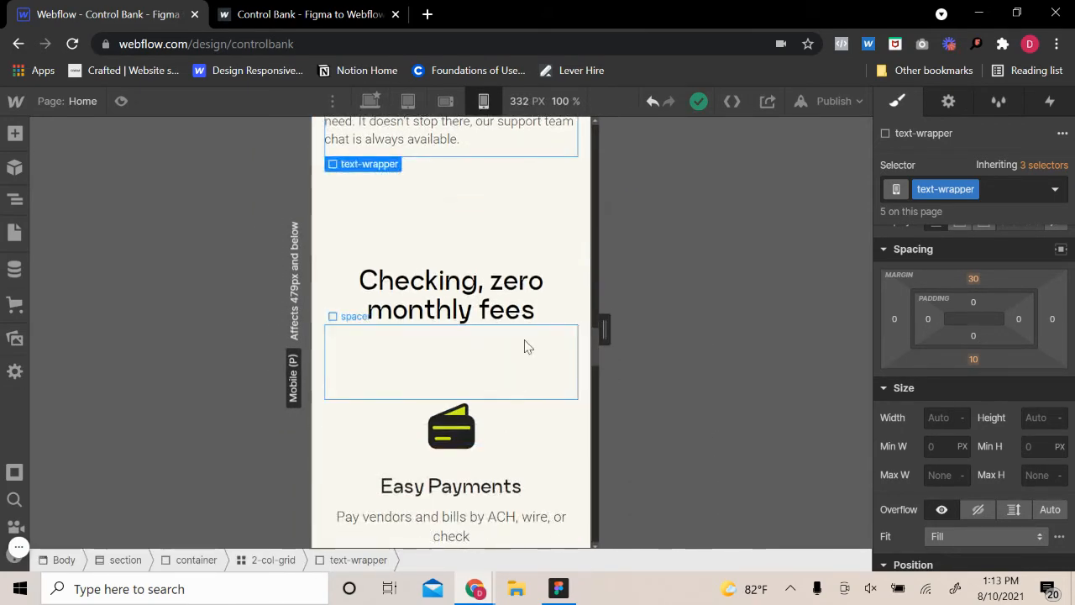
click(482, 101)
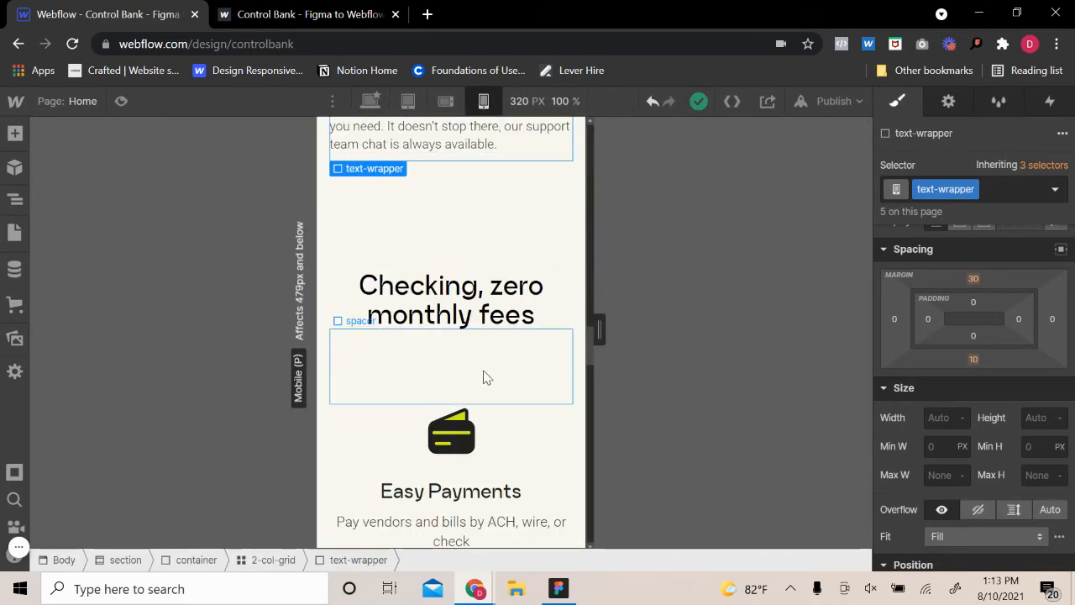
Apply an existing smaller-height combo class to the spacer between the "Checking, zero monthly fees" heading and the Easy Payments benefit
scroll(482, 377, down, 2)
scroll(496, 437, up, 3)
click(494, 436)
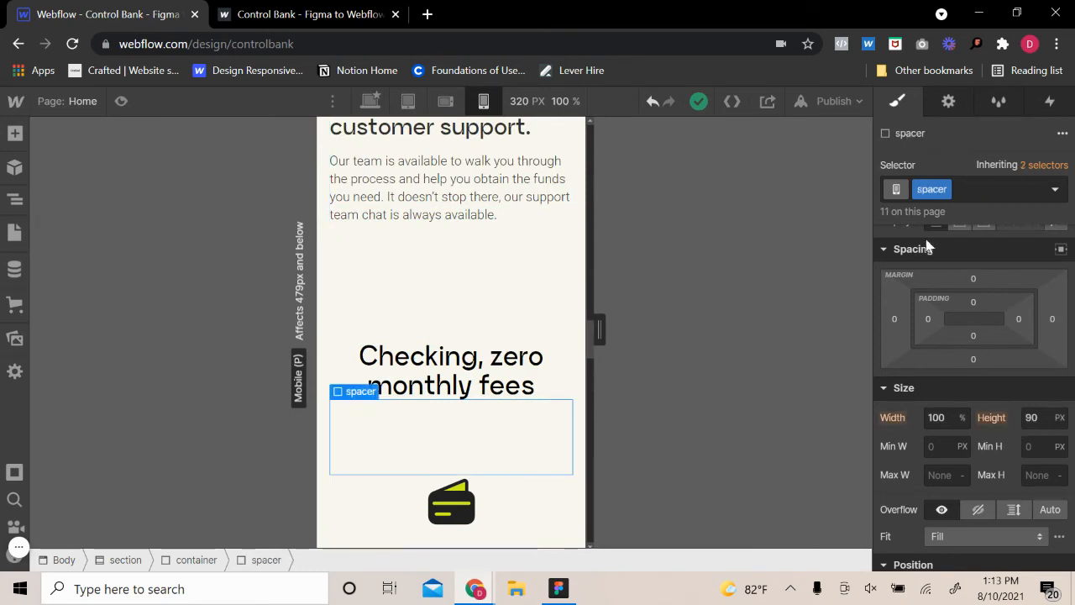
click(1008, 190)
click(918, 325)
click(519, 226)
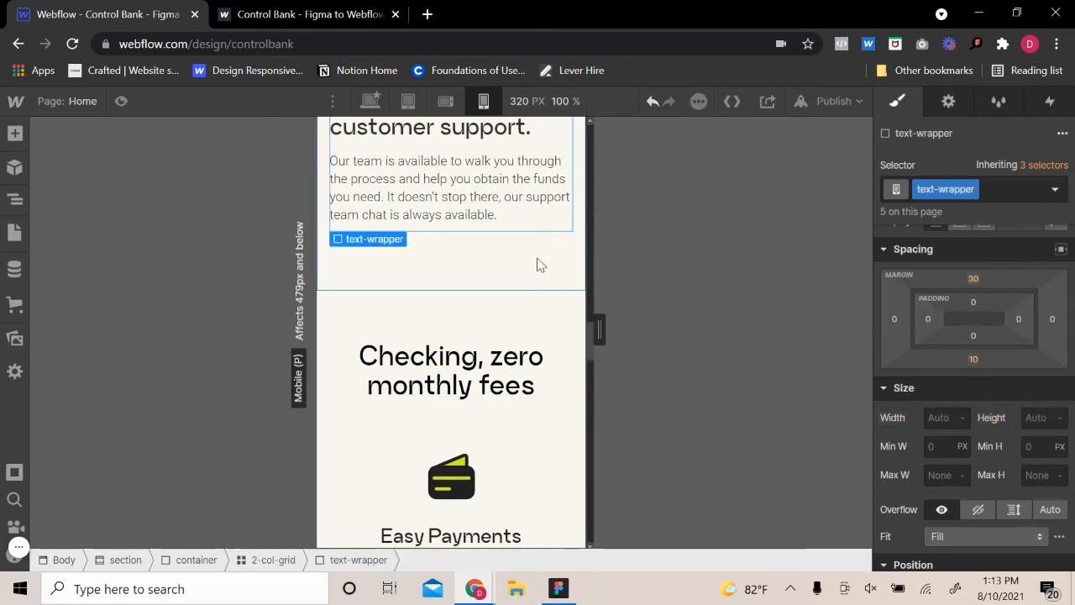
Set the height of the team-wrapper around the yellow team block to 400 px
scroll(513, 380, down, 7)
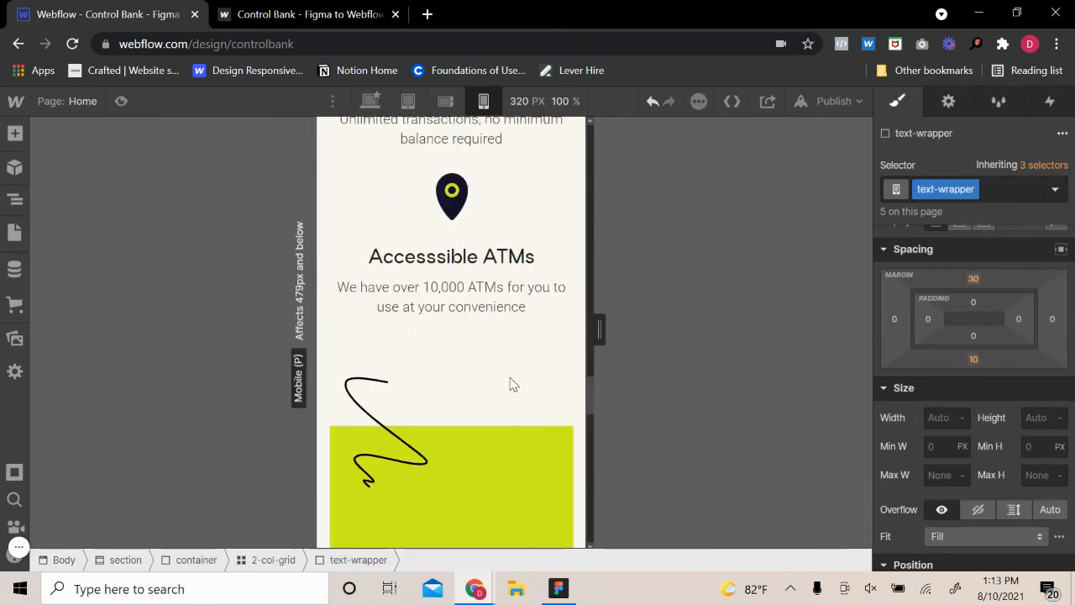
scroll(514, 384, down, 3)
click(494, 368)
scroll(493, 369, down, 3)
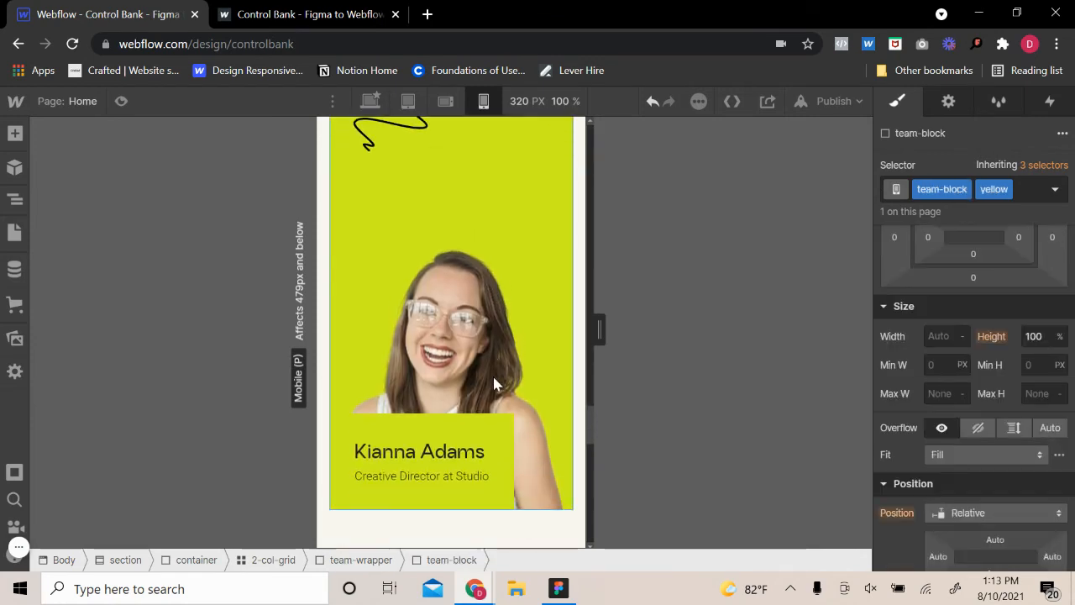
scroll(494, 384, up, 2)
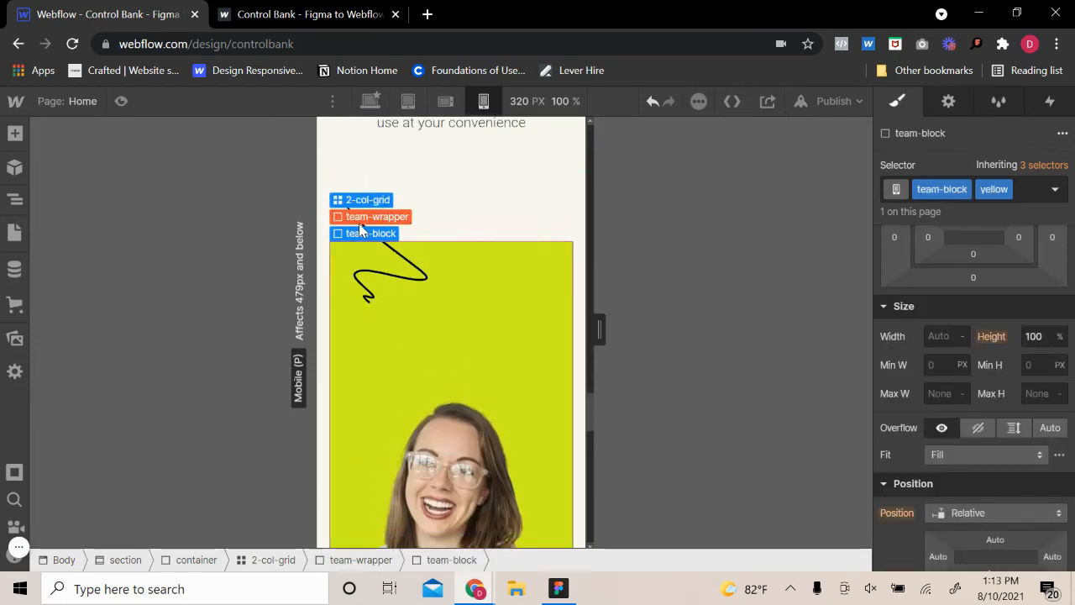
click(369, 217)
click(1041, 418)
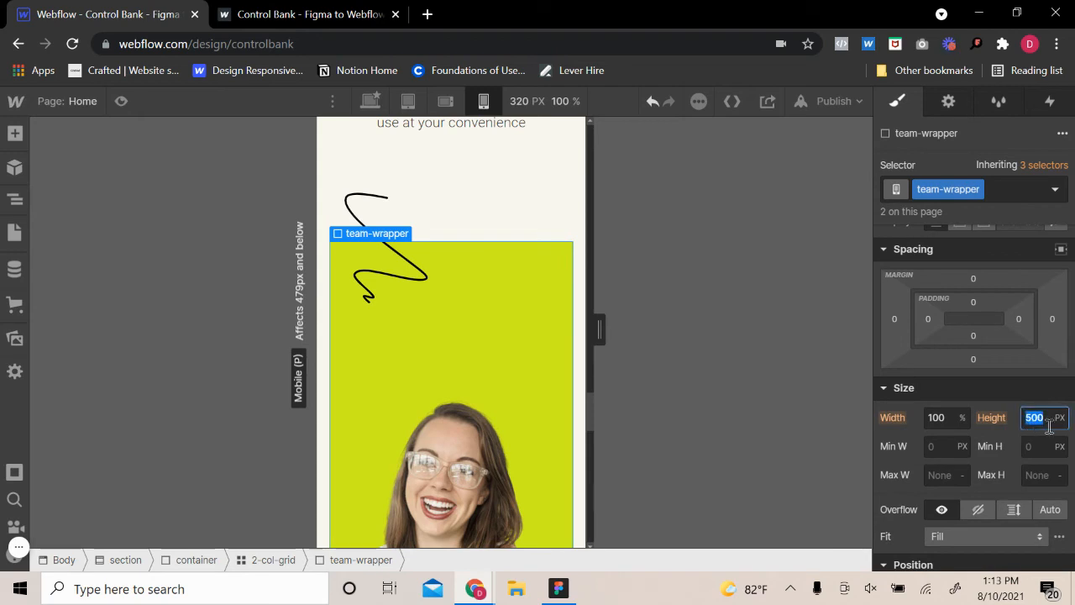
text(400)
key(Return)
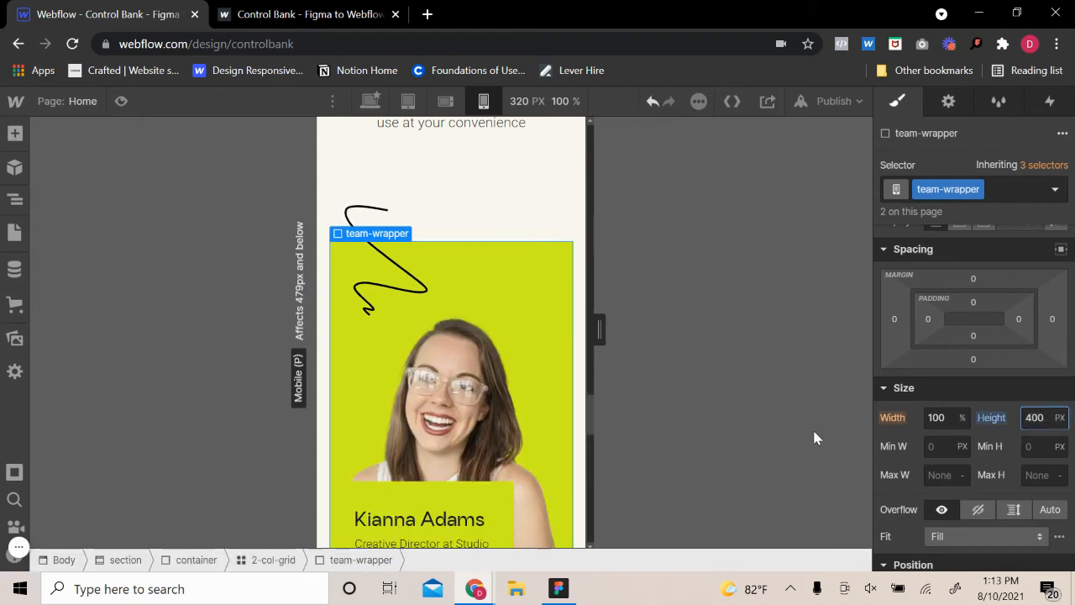
Set the font size of the h3 name heading on the black team block to 1.6 em
scroll(474, 265, up, 6)
scroll(473, 260, up, 7)
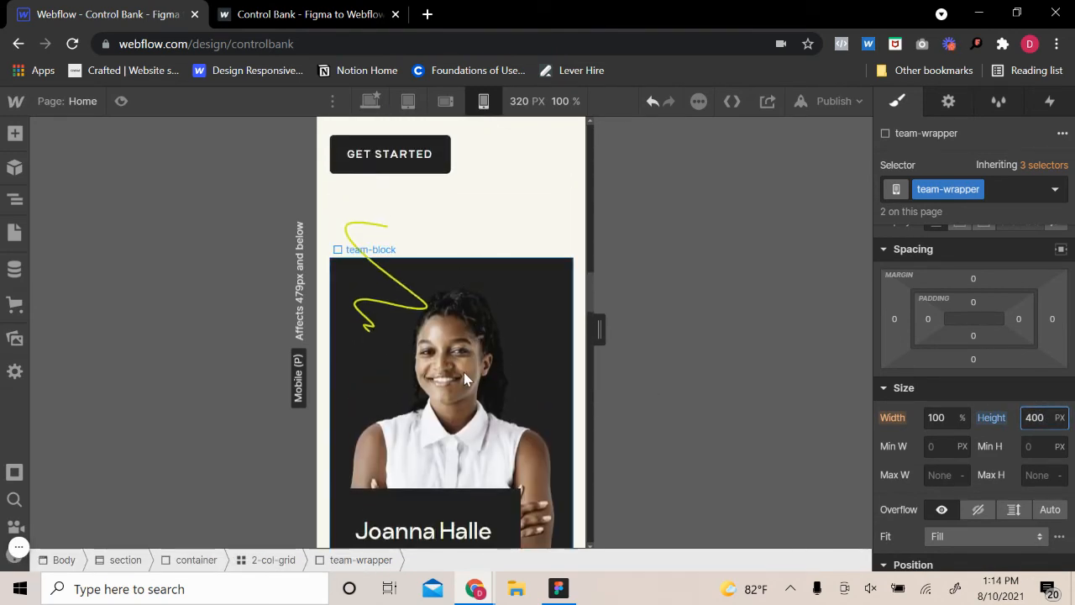
scroll(499, 374, down, 2)
click(513, 377)
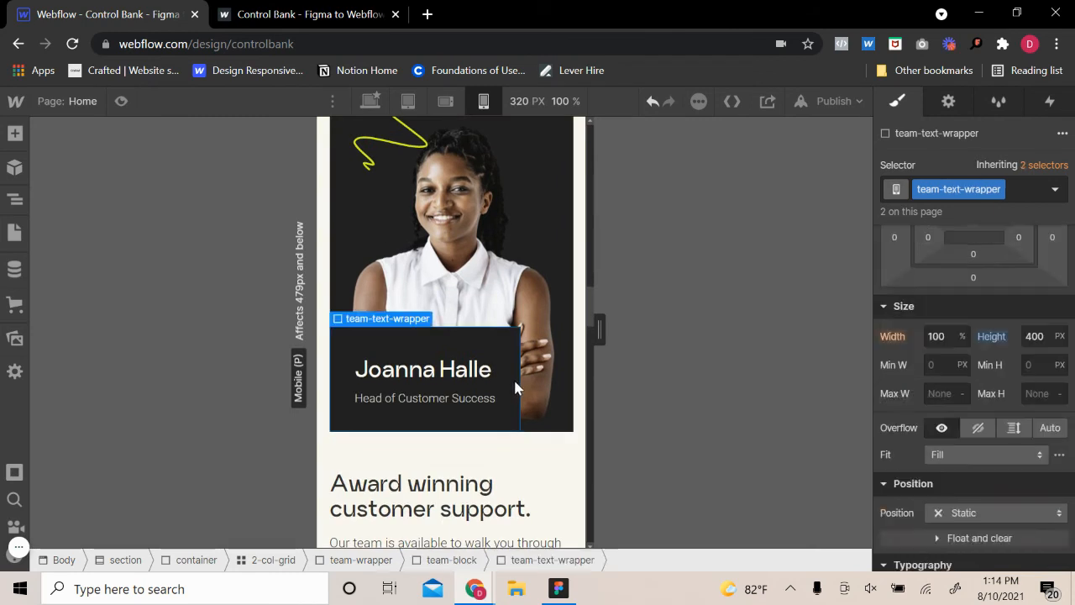
click(468, 378)
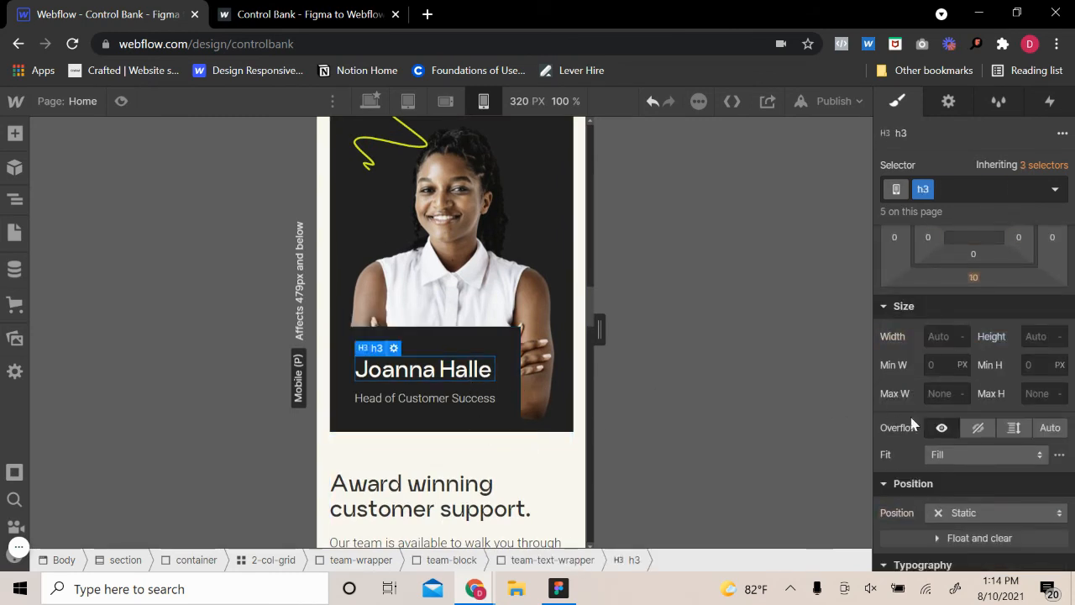
scroll(924, 425, down, 3)
click(945, 404)
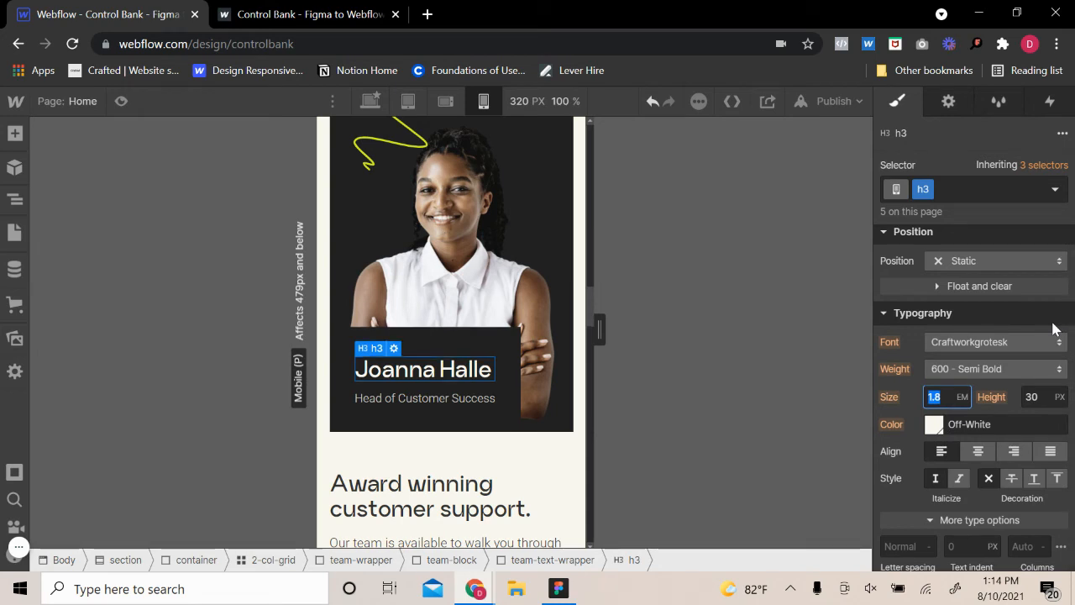
text(1.6)
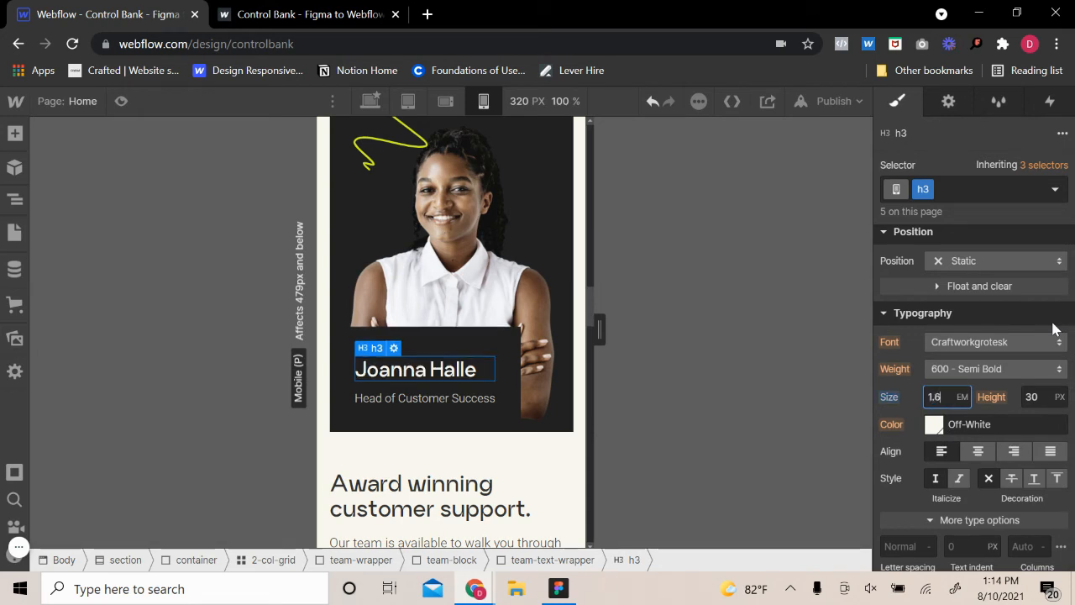
Match the black-variant h3 name heading on the yellow team block to the other team block's name, with a font size of 1.6 em
scroll(434, 486, down, 10)
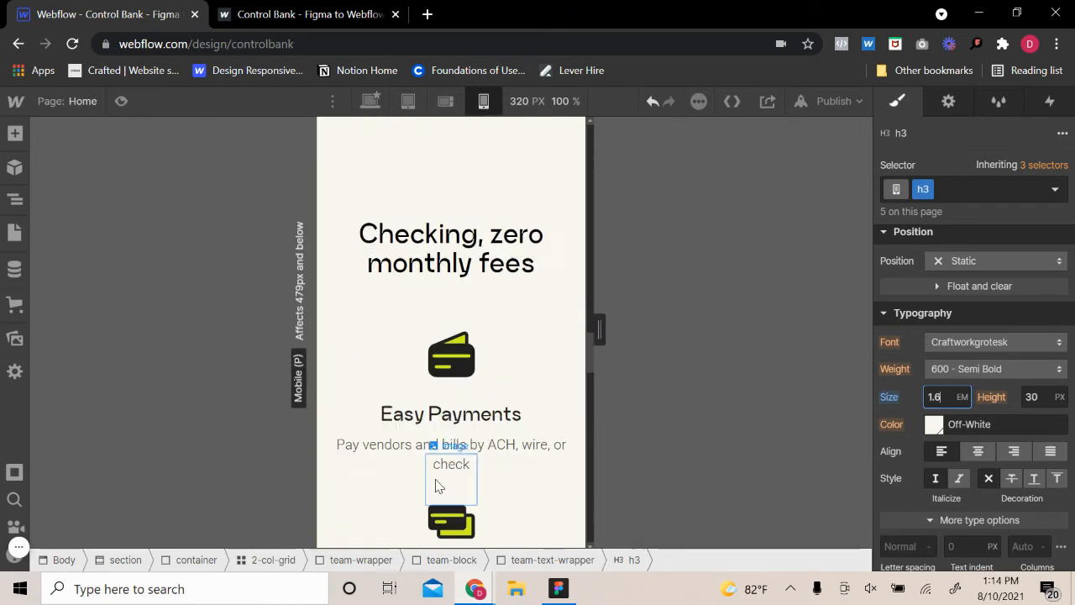
scroll(434, 485, down, 3)
scroll(433, 485, up, 10)
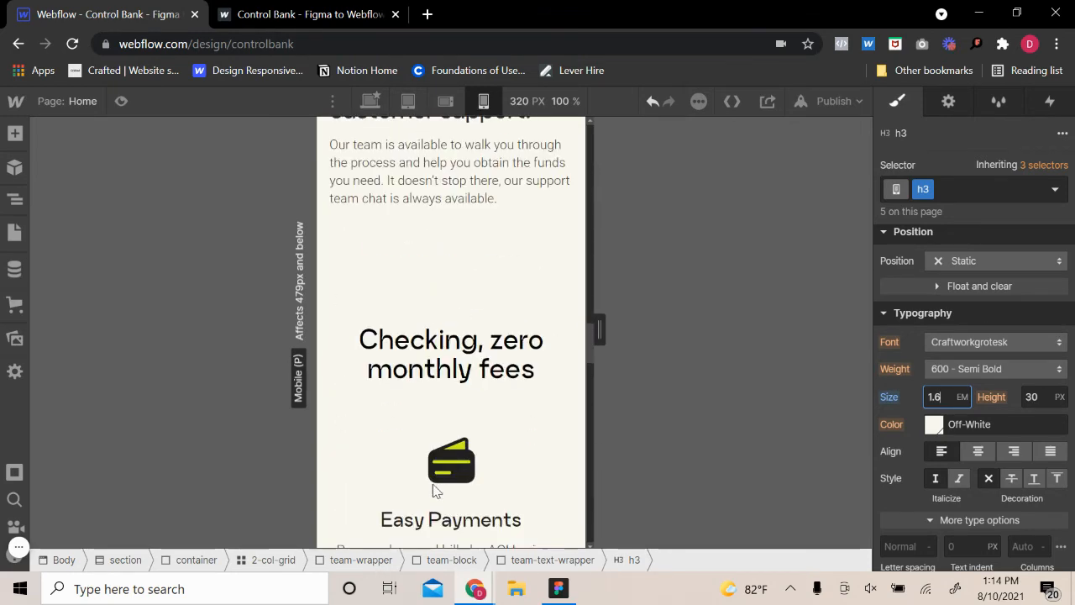
scroll(435, 494, down, 7)
scroll(435, 493, down, 10)
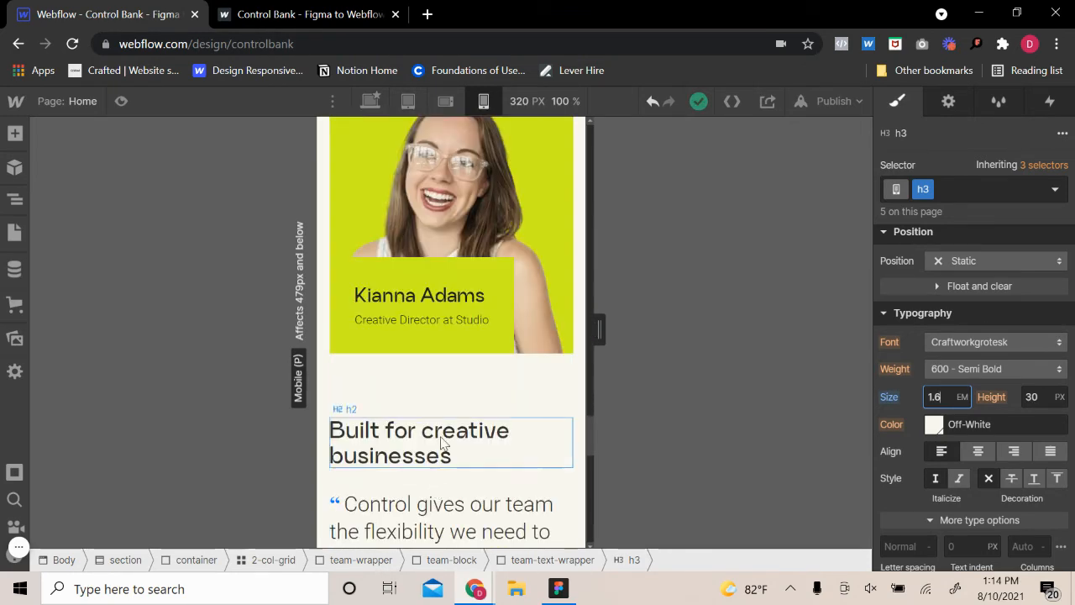
click(440, 302)
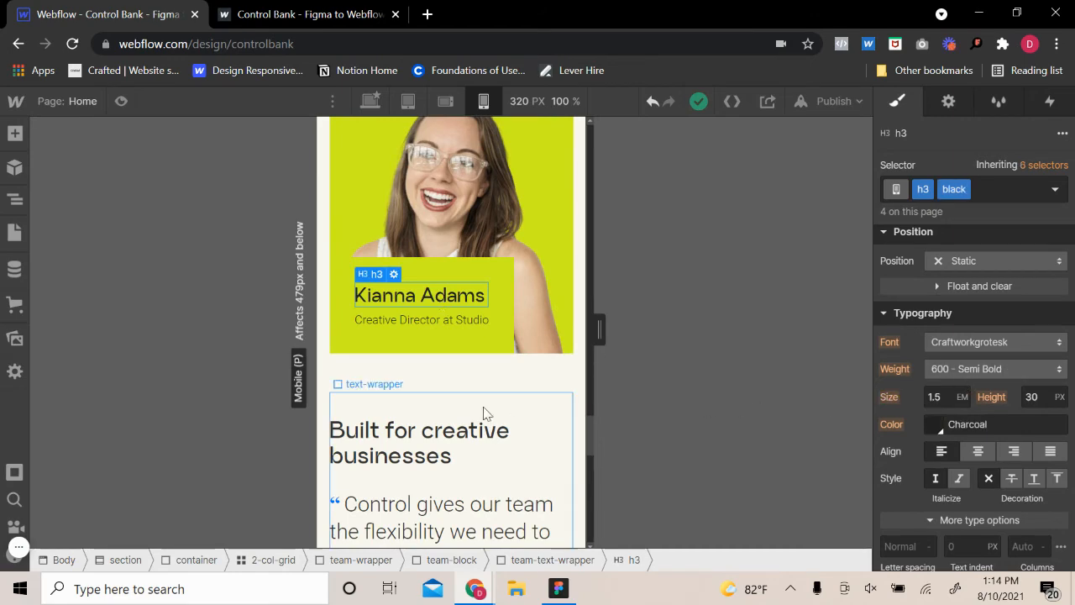
scroll(480, 410, up, 15)
scroll(475, 394, up, 3)
click(462, 353)
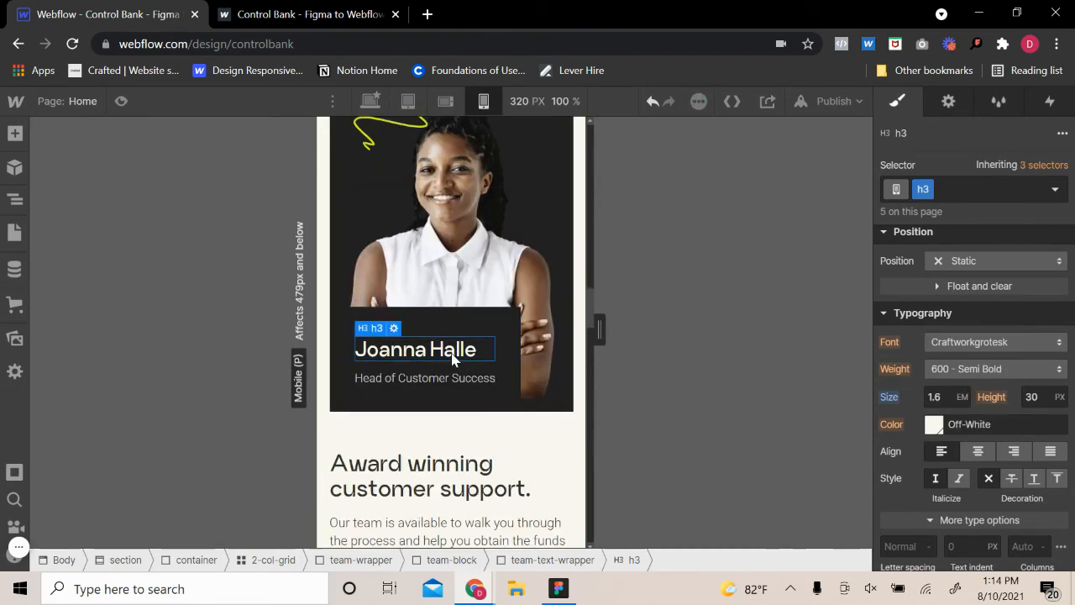
scroll(453, 403, up, 5)
scroll(447, 441, down, 8)
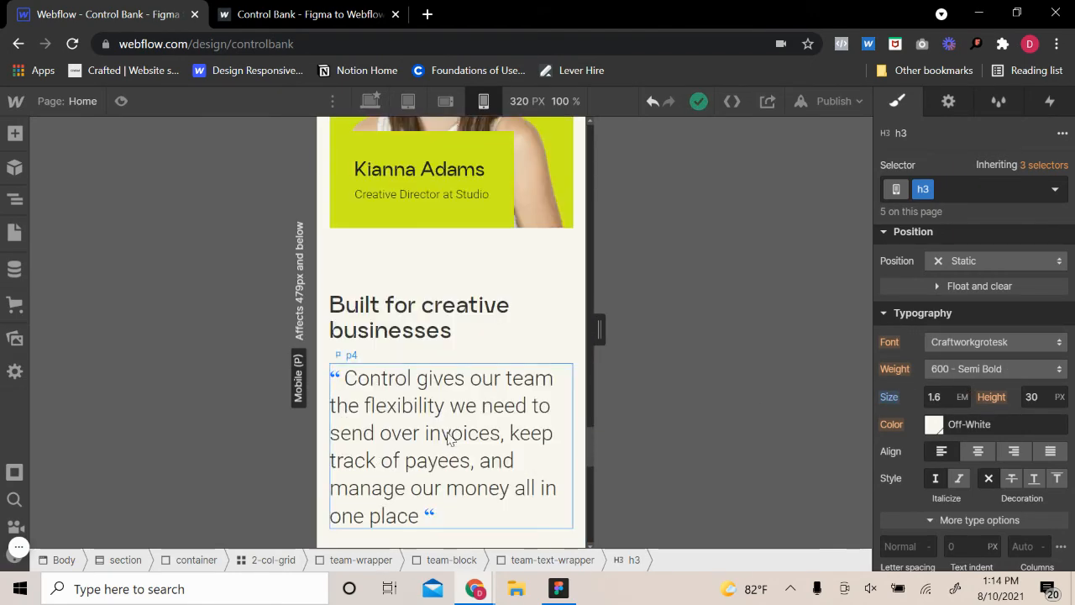
click(437, 168)
click(951, 395)
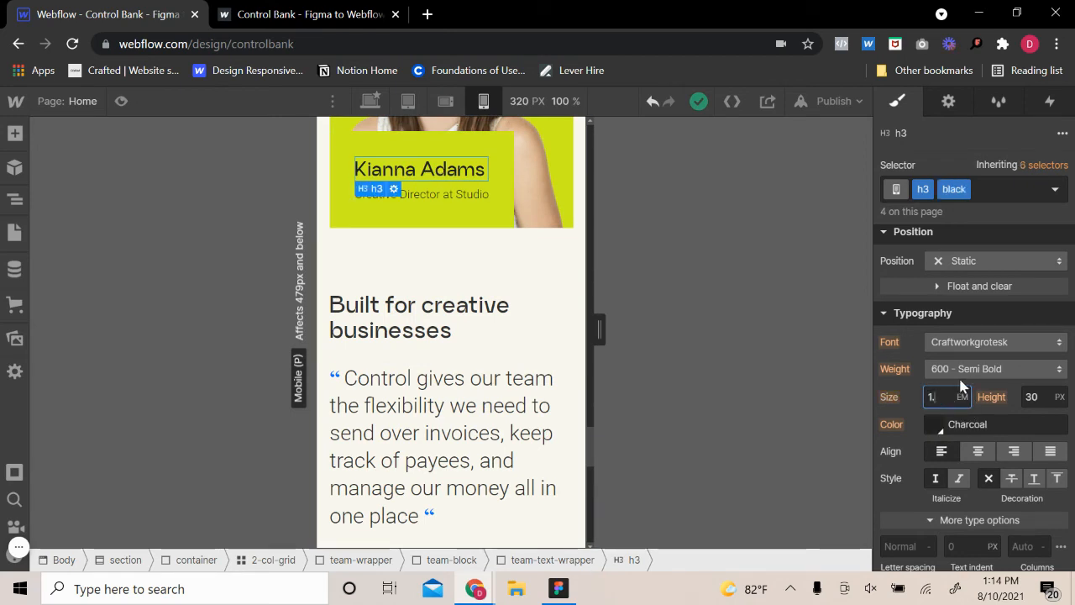
text(1.6)
Check the benefit headings' size and the "Checking, zero monthly fees" section
scroll(462, 412, up, 10)
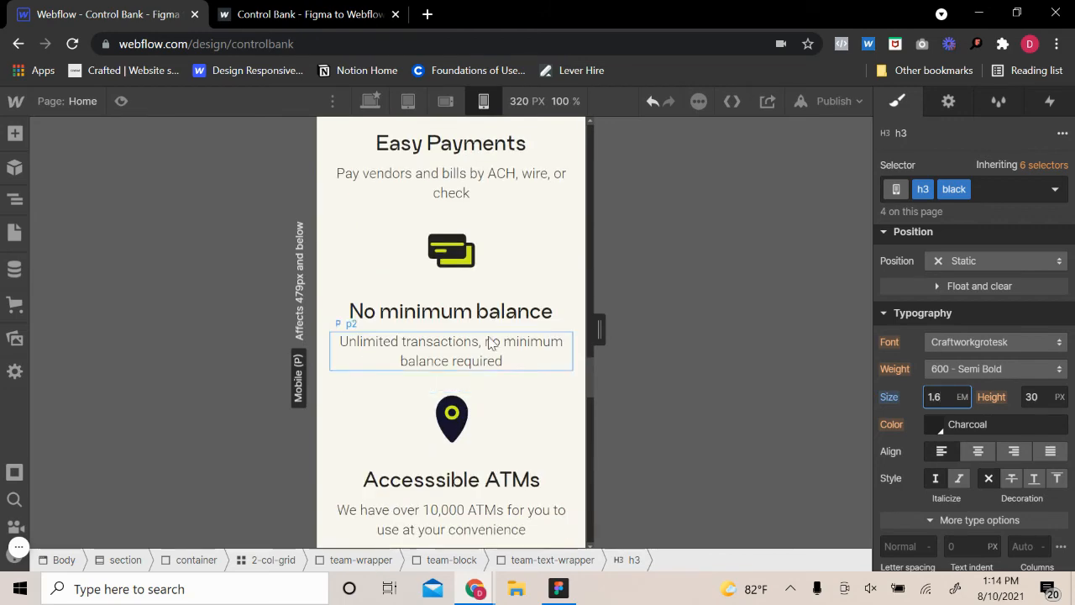
click(495, 323)
click(496, 319)
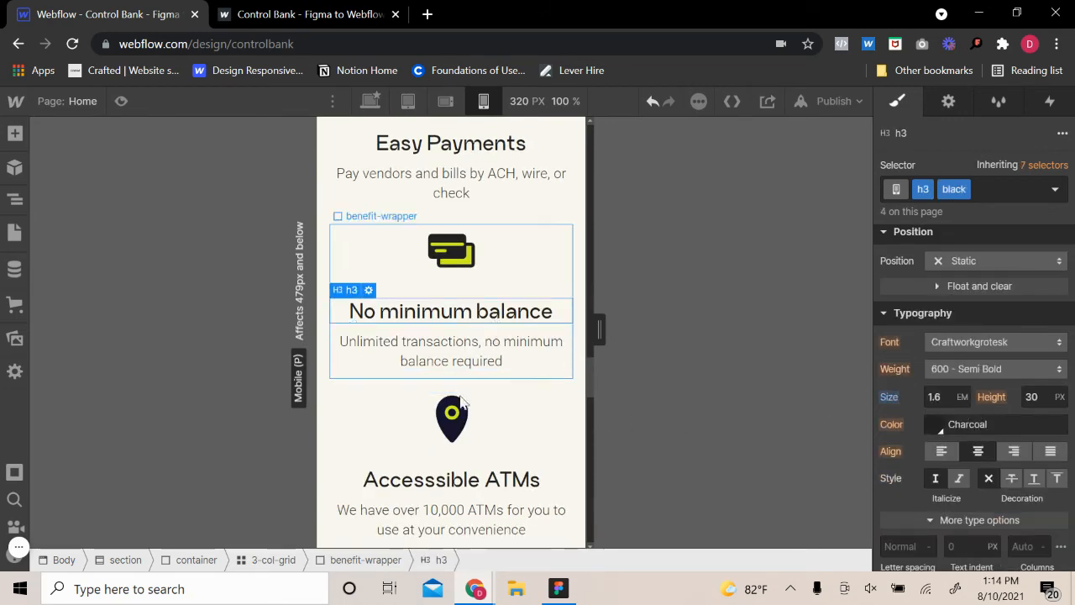
scroll(476, 369, down, 5)
scroll(476, 369, up, 7)
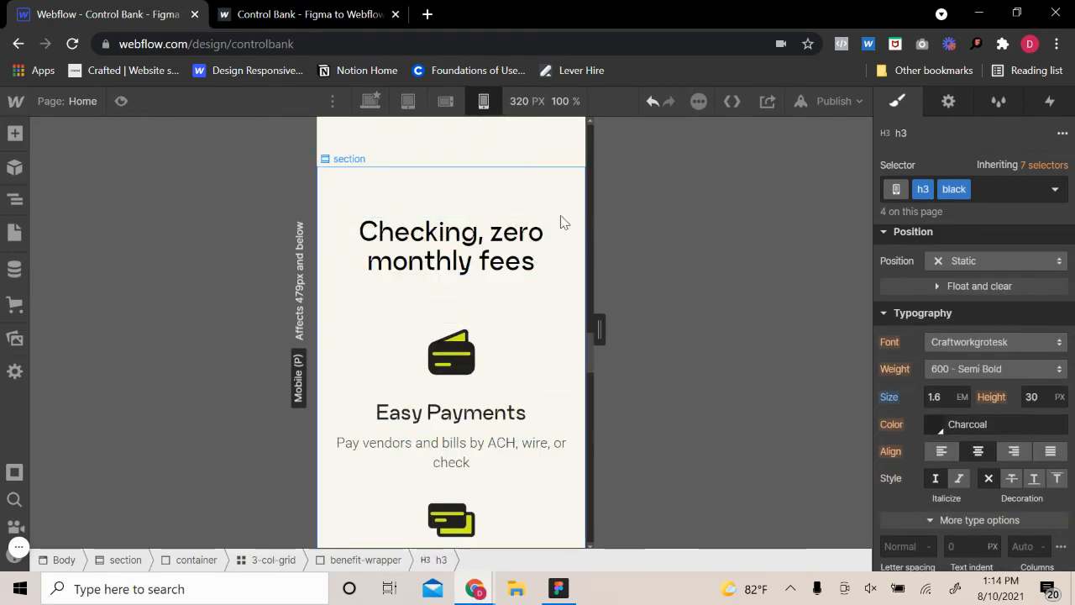
click(563, 224)
Set the testimonial quote under "Built for creative businesses" to a 1.5 em font size and 1.4 em line height
scroll(552, 360, down, 8)
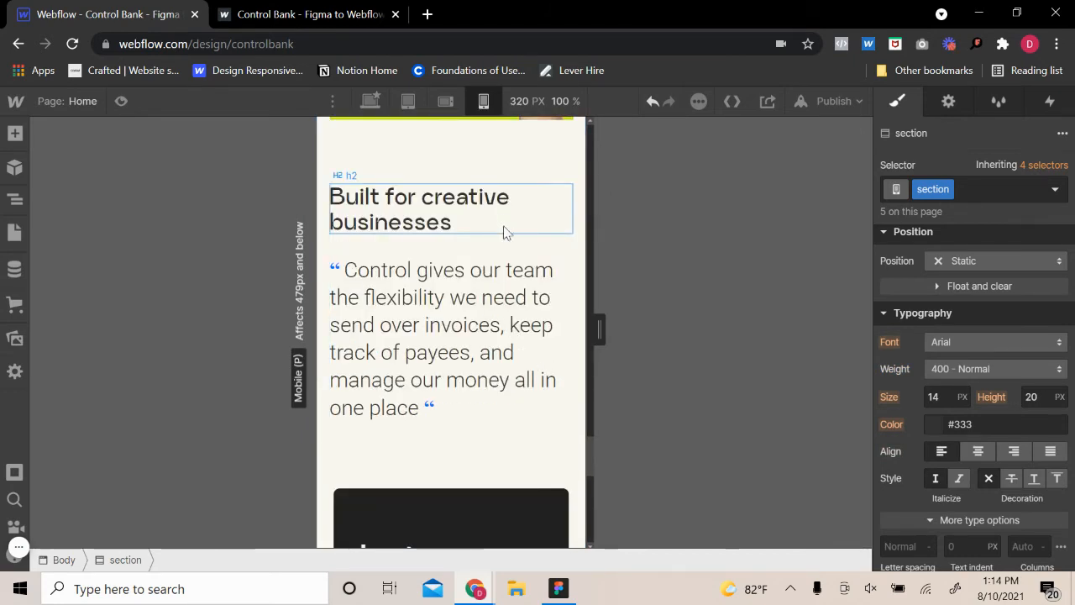
click(521, 261)
click(941, 392)
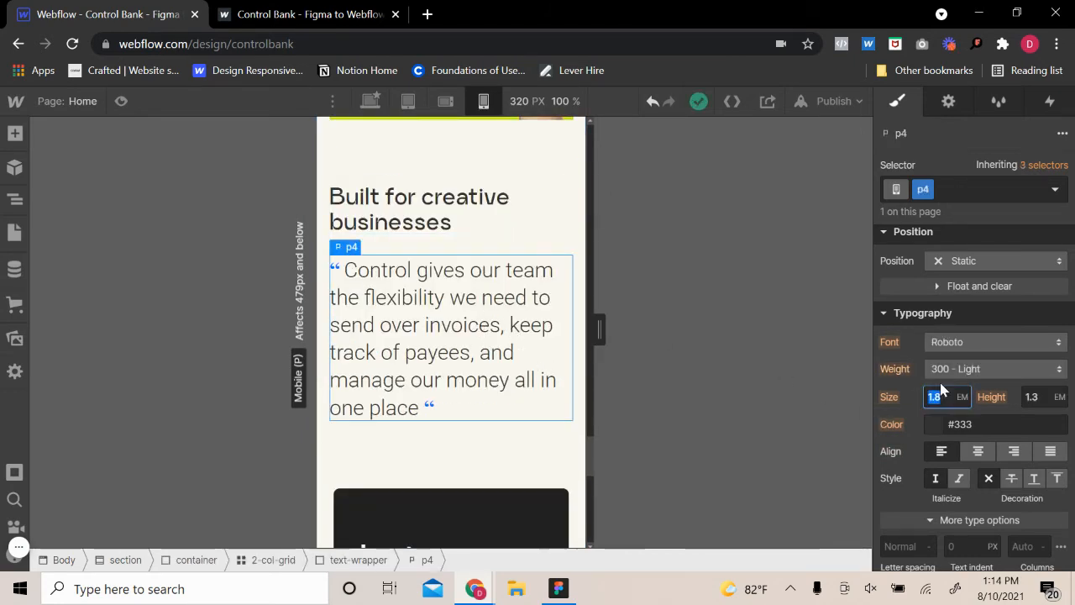
text(1.5)
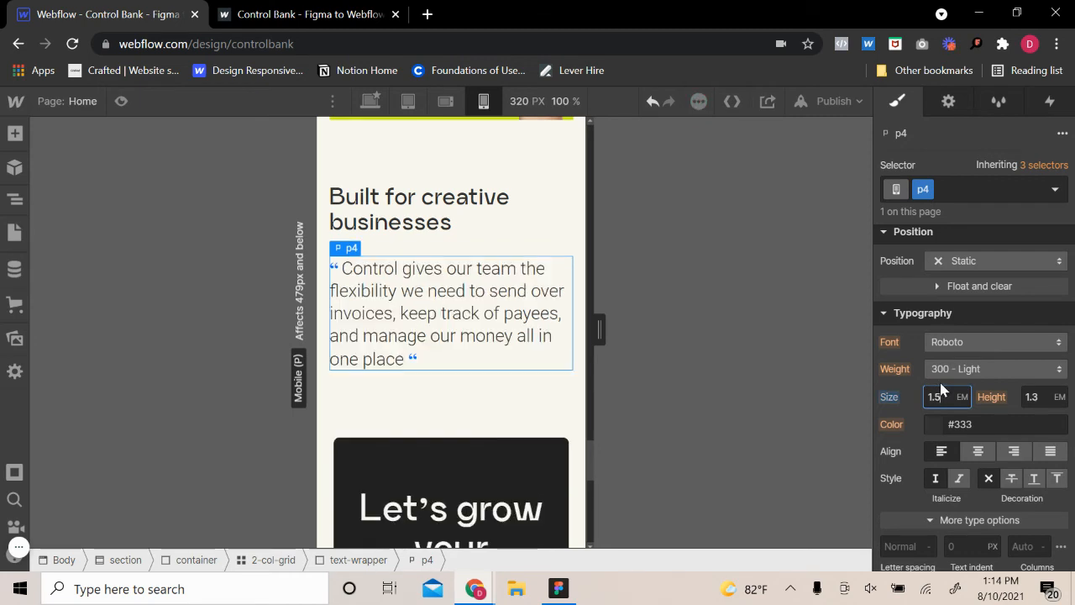
click(1052, 393)
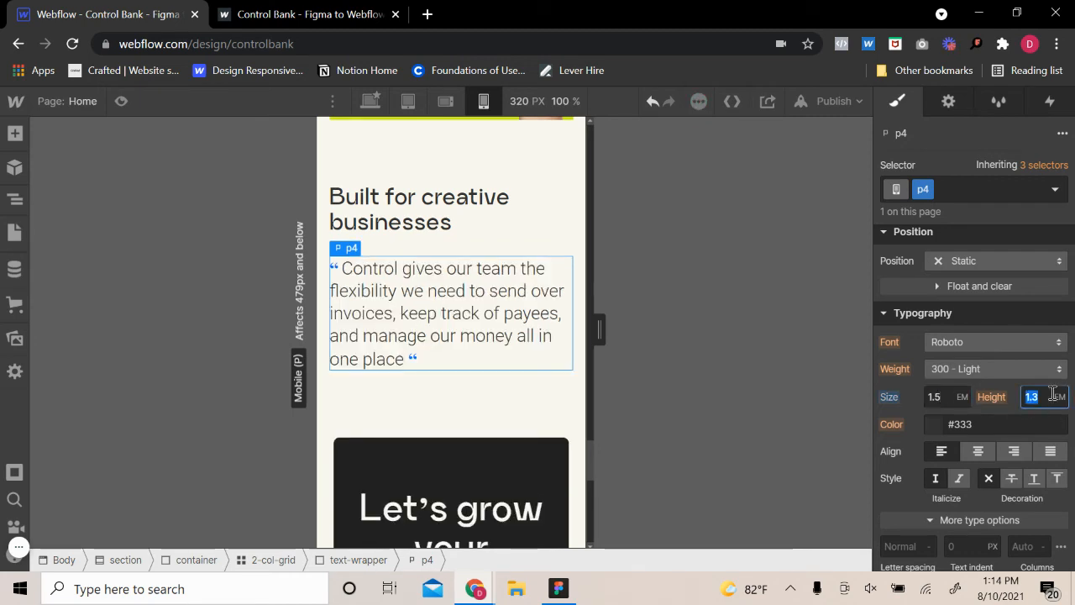
text(1.4)
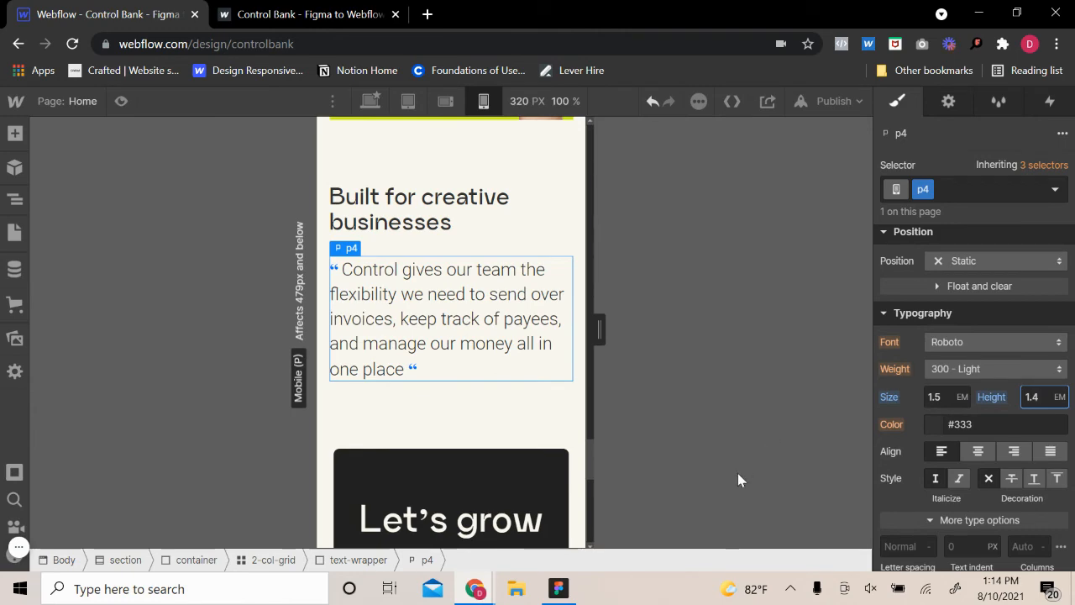
click(540, 428)
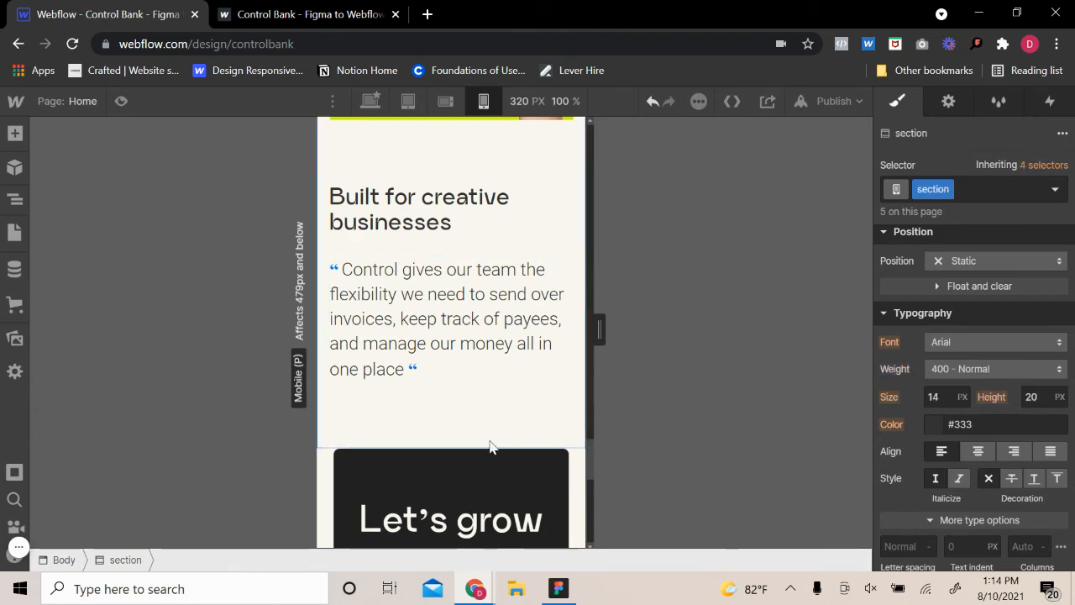
Look up the hero h1's font size and set the "Let's grow your business, together." heading to the same 2.4 em
scroll(487, 436, down, 2)
click(453, 407)
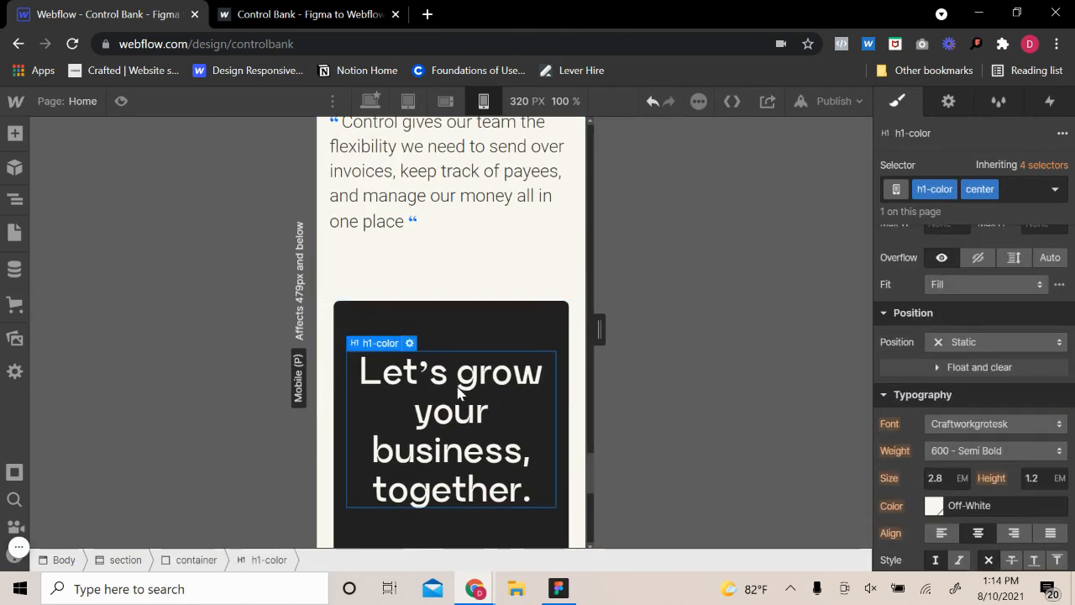
scroll(457, 391, up, 15)
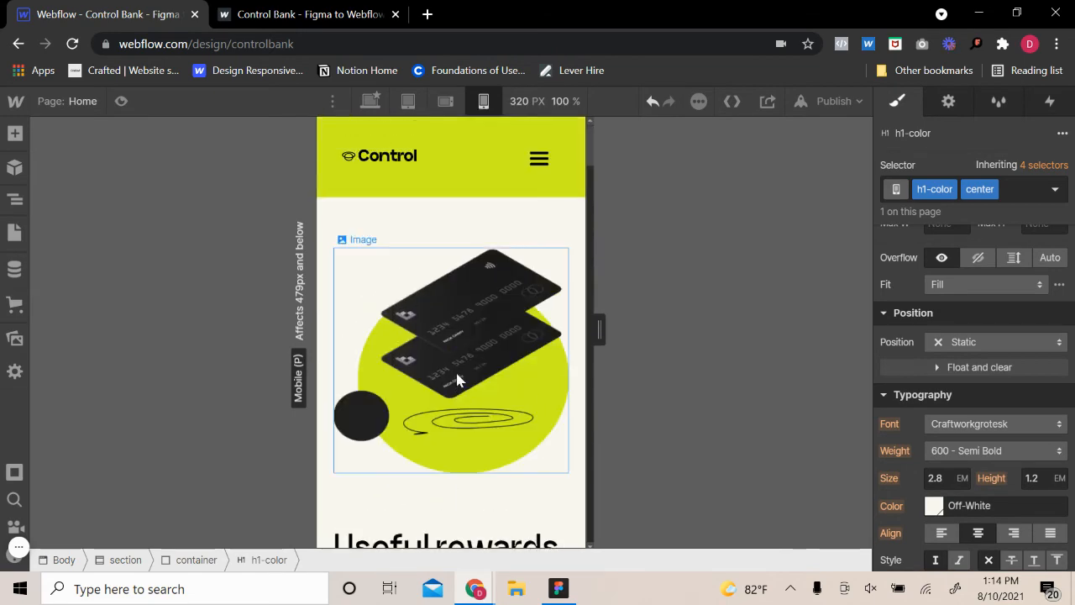
scroll(454, 403, down, 3)
click(444, 425)
click(939, 396)
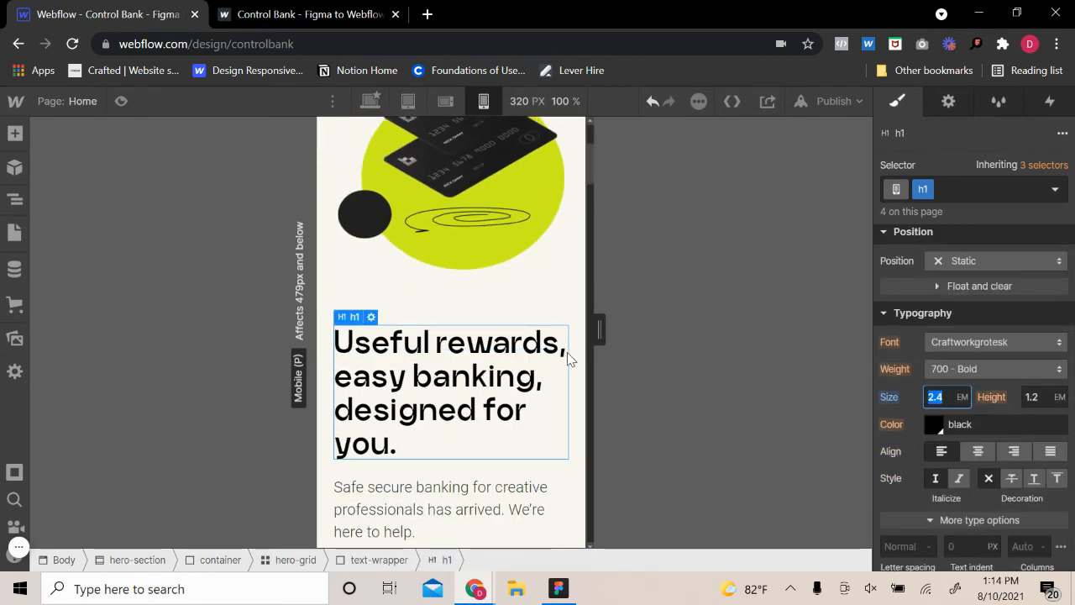
scroll(566, 359, down, 20)
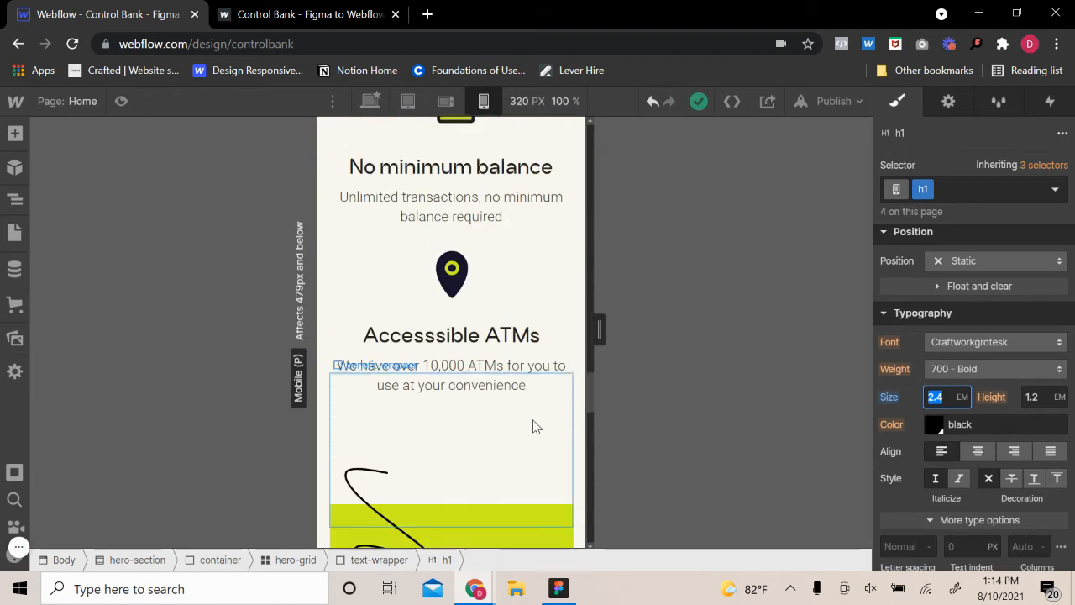
scroll(537, 427, down, 10)
click(531, 417)
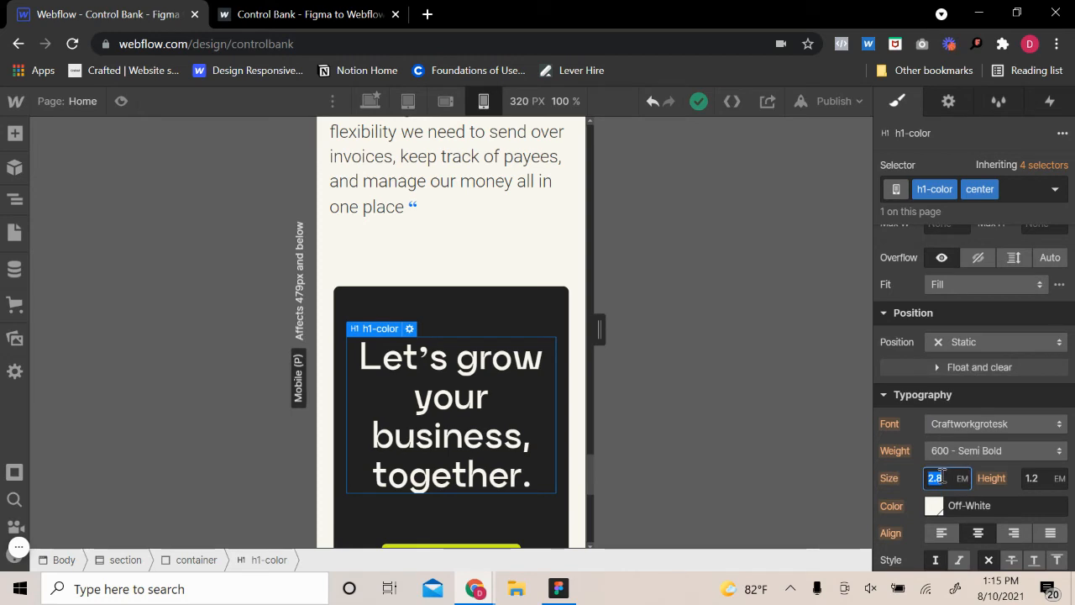
key(Return)
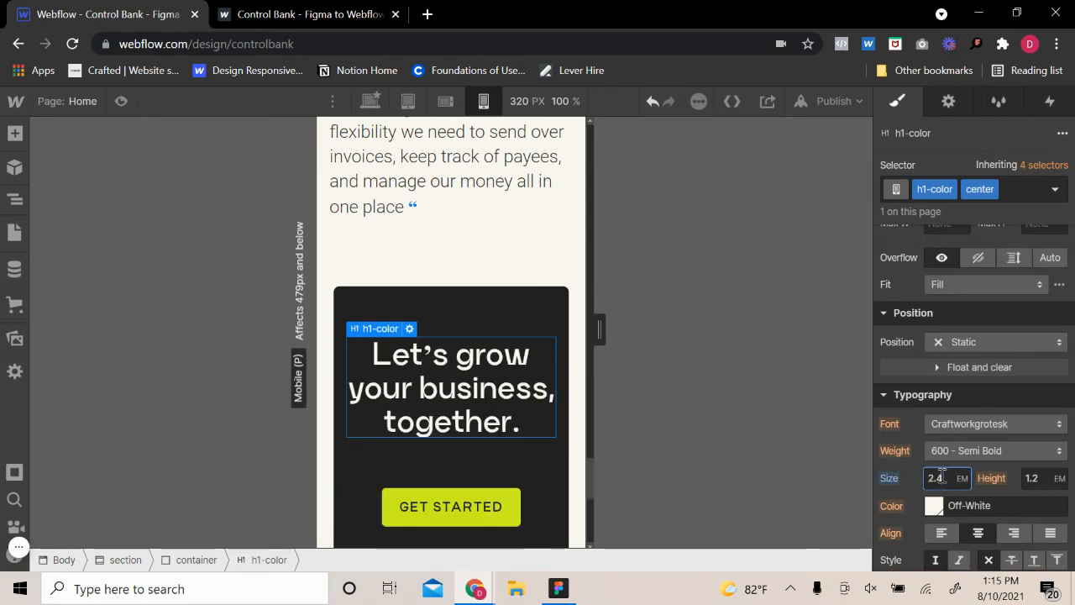
Set the left and right margins of the black "Let's grow your business, together." section to 10 px each
click(576, 322)
click(552, 348)
scroll(986, 432, up, 3)
scroll(985, 427, up, 2)
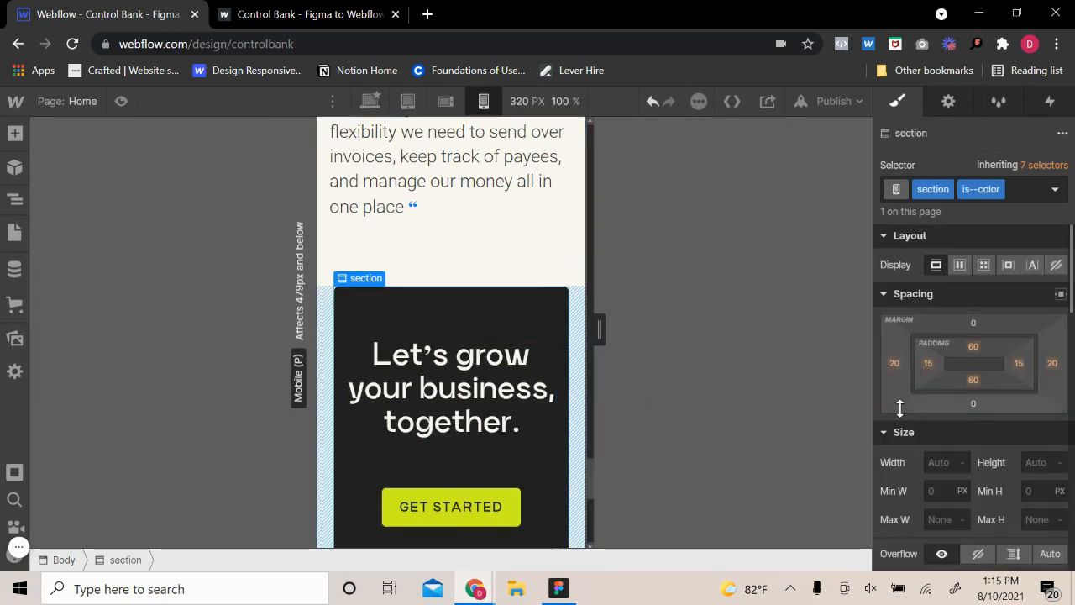
click(894, 363)
click(981, 417)
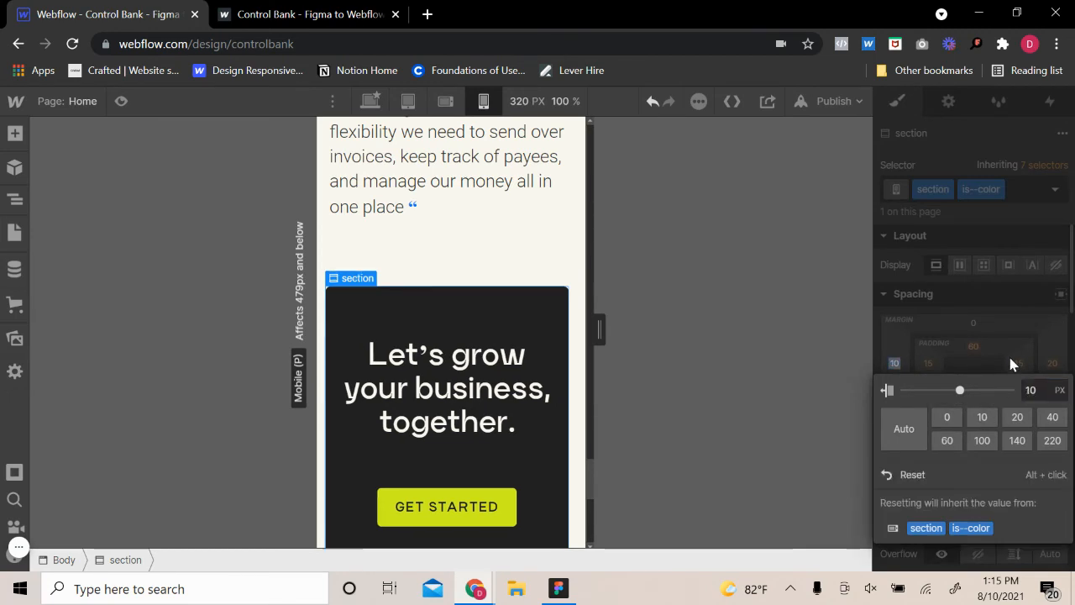
click(1052, 363)
click(982, 417)
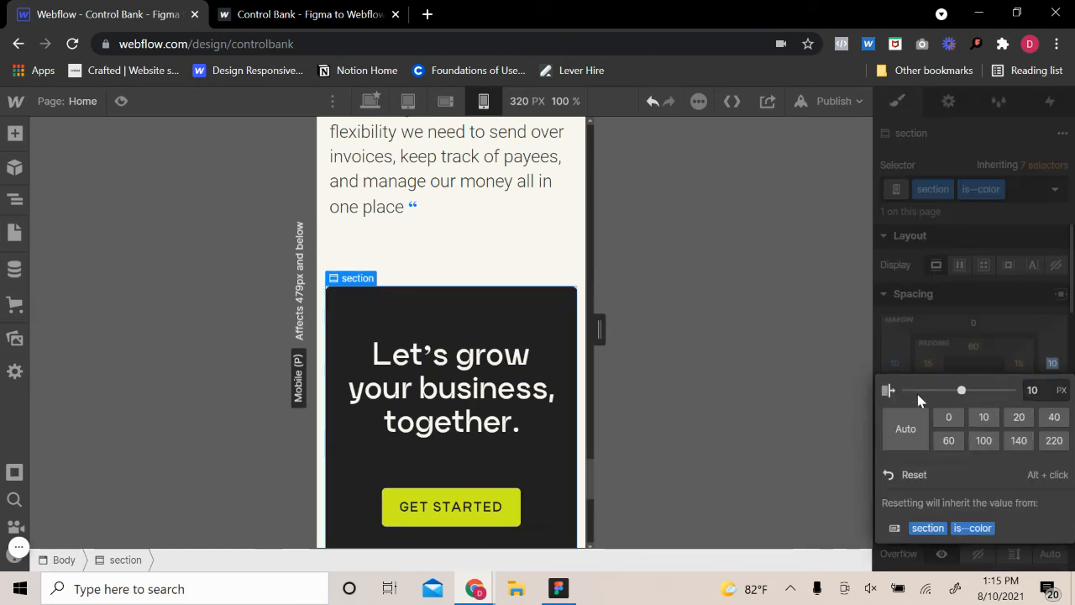
Change the footer grid's display to flex with a vertical direction so its columns stack
click(524, 274)
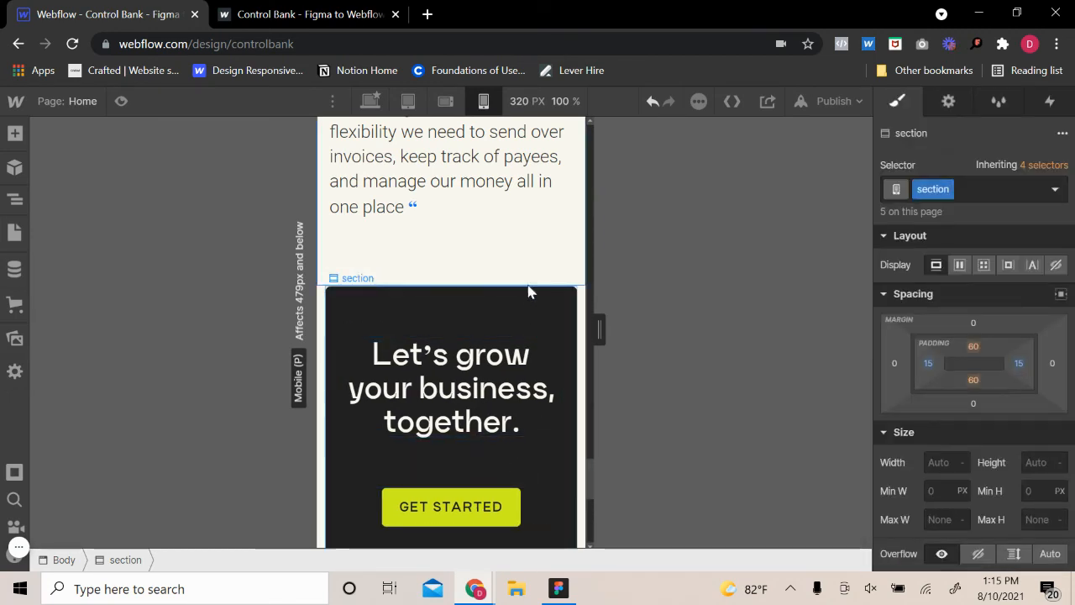
scroll(555, 362, down, 3)
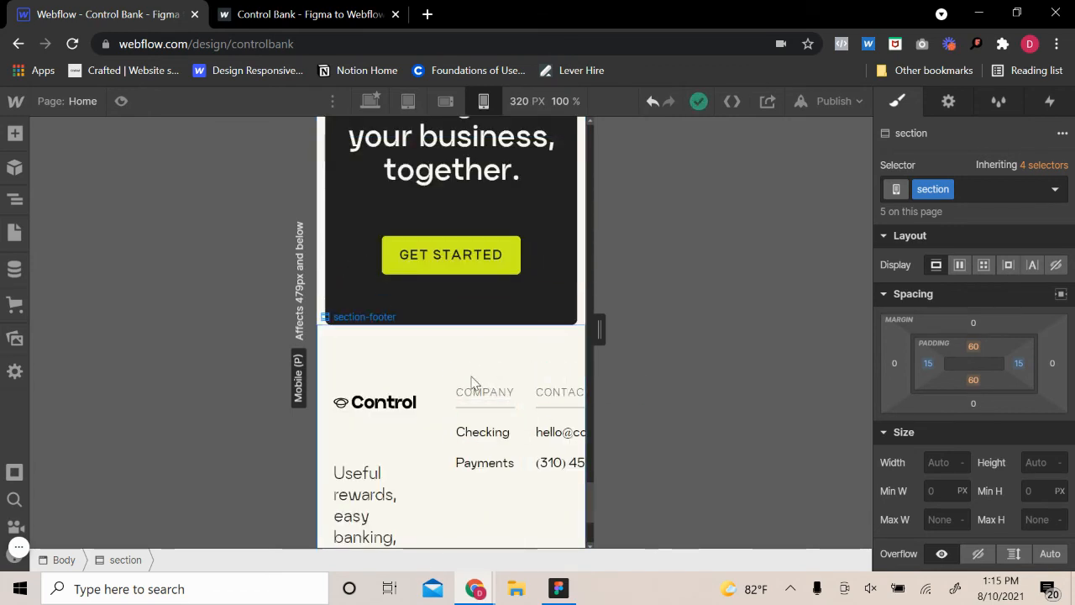
scroll(464, 430, down, 2)
click(445, 441)
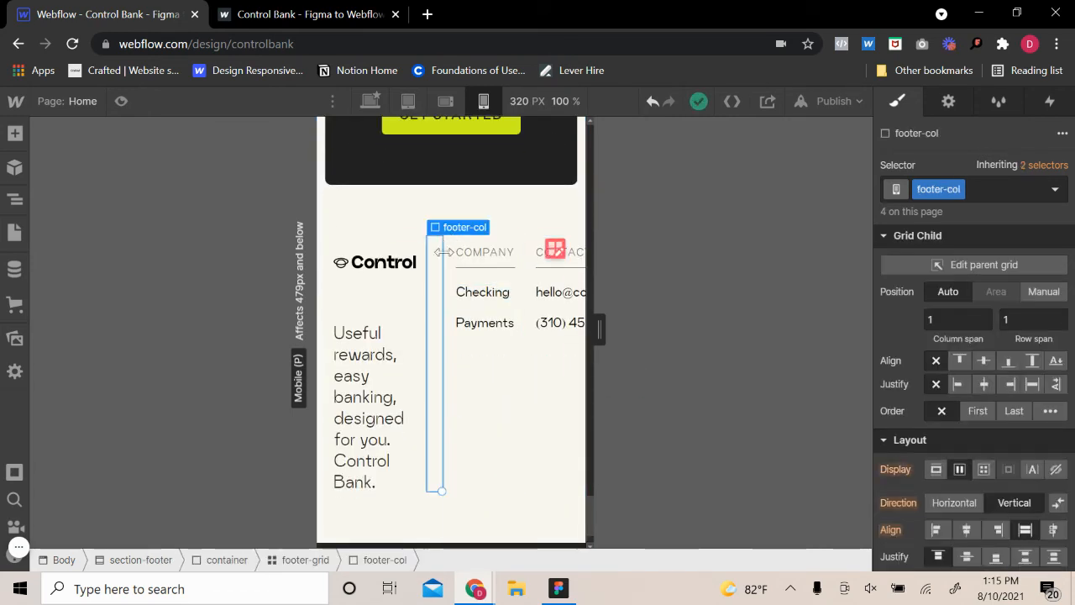
click(457, 209)
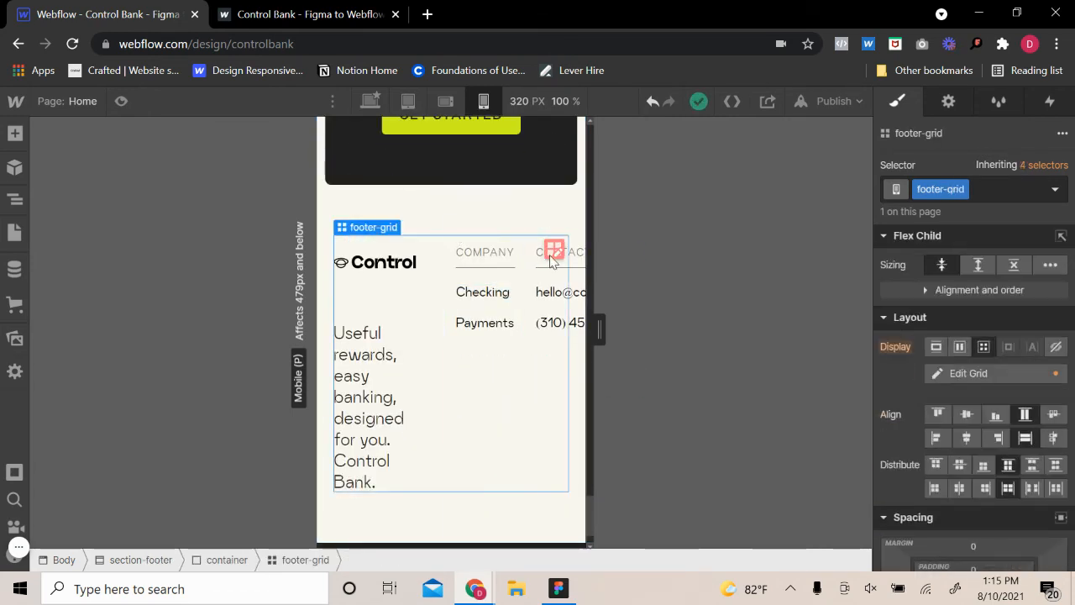
click(962, 347)
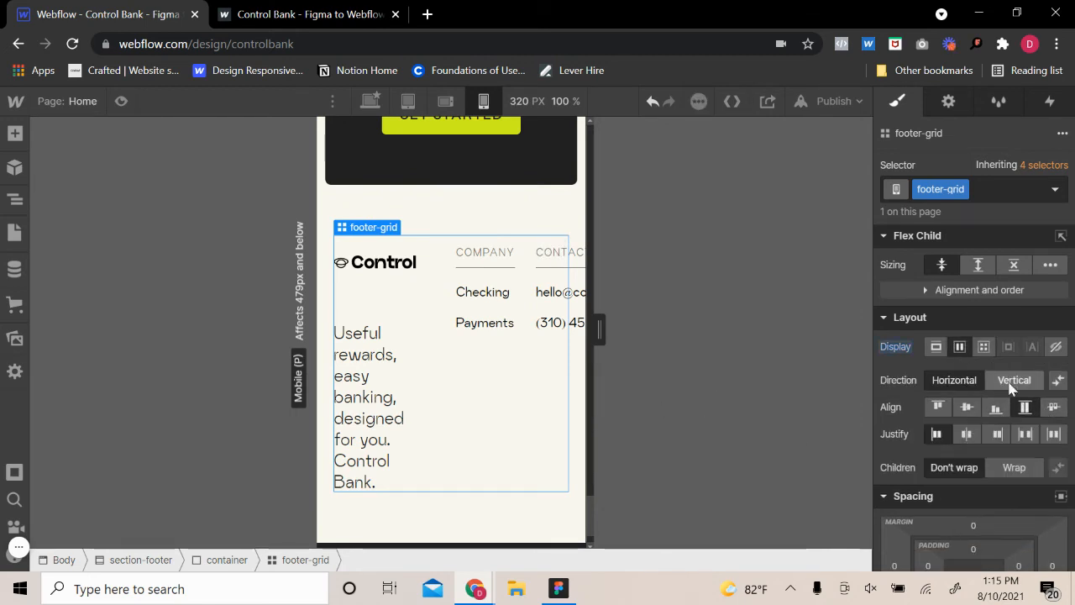
click(1031, 379)
Lay out the footer's social links horizontally and justify them with space between
scroll(504, 346, down, 5)
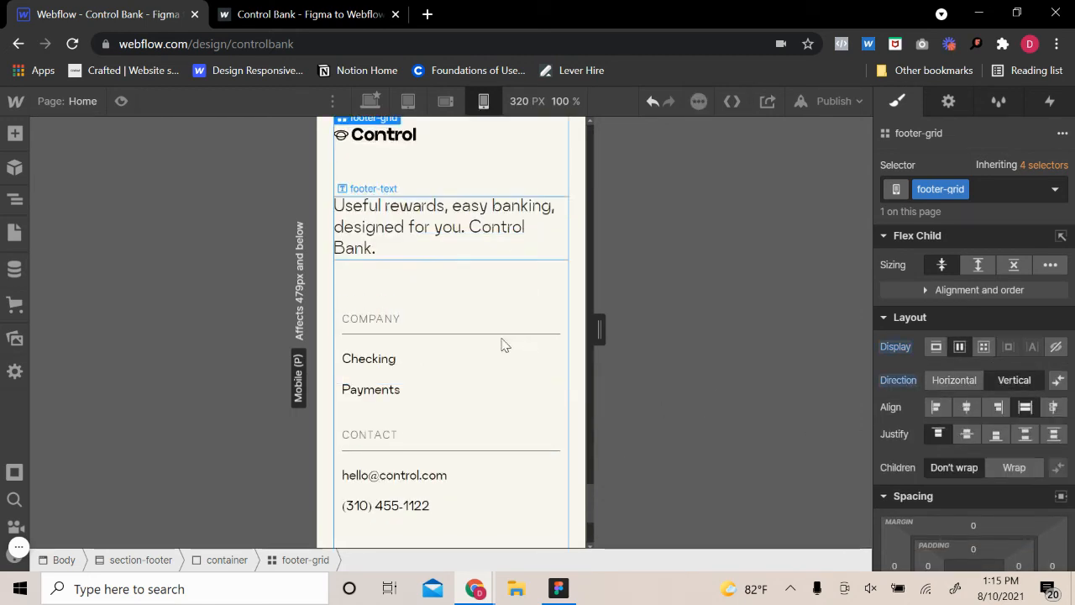
click(470, 430)
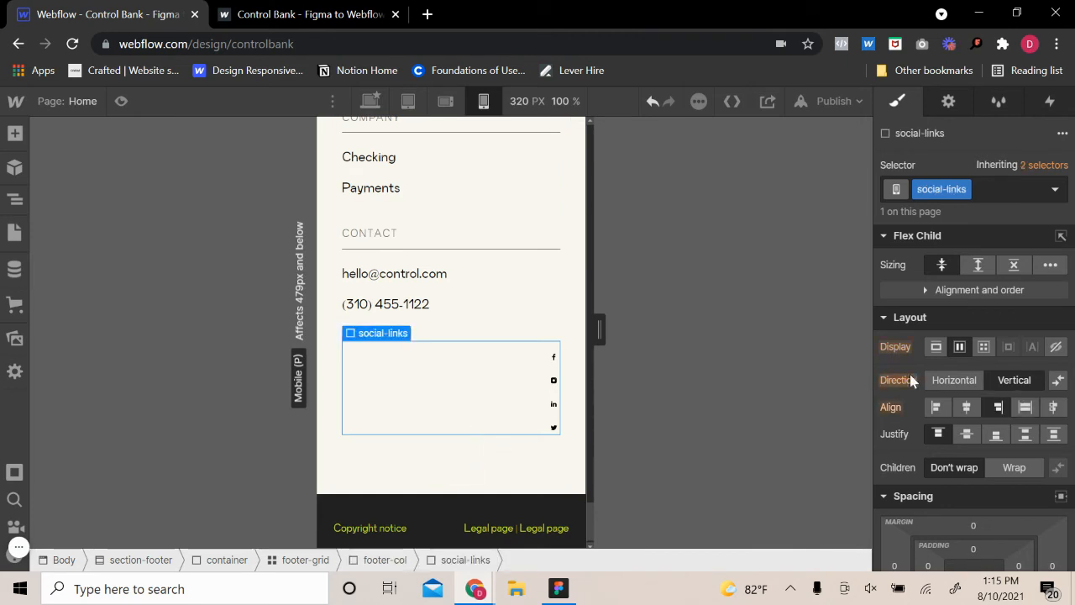
click(961, 377)
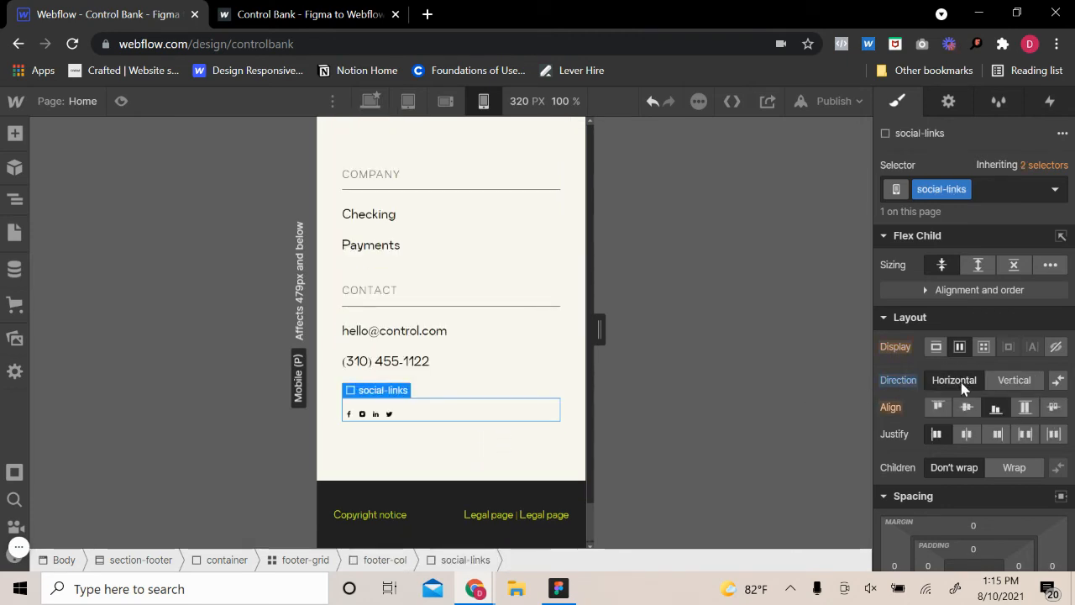
click(1026, 434)
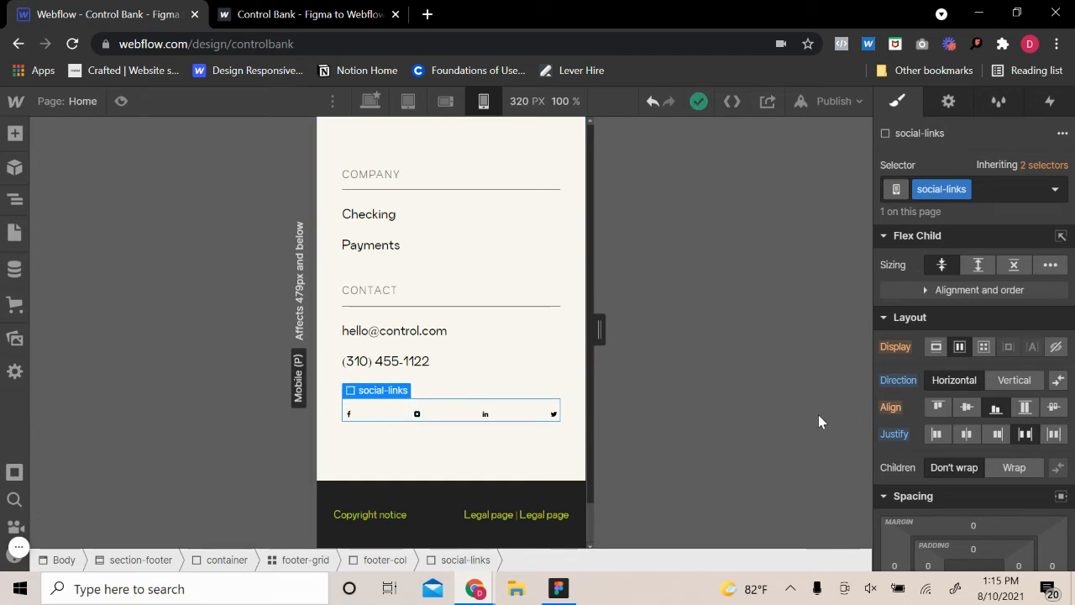
Set the width of the footer's social icons to 12 VW
click(348, 413)
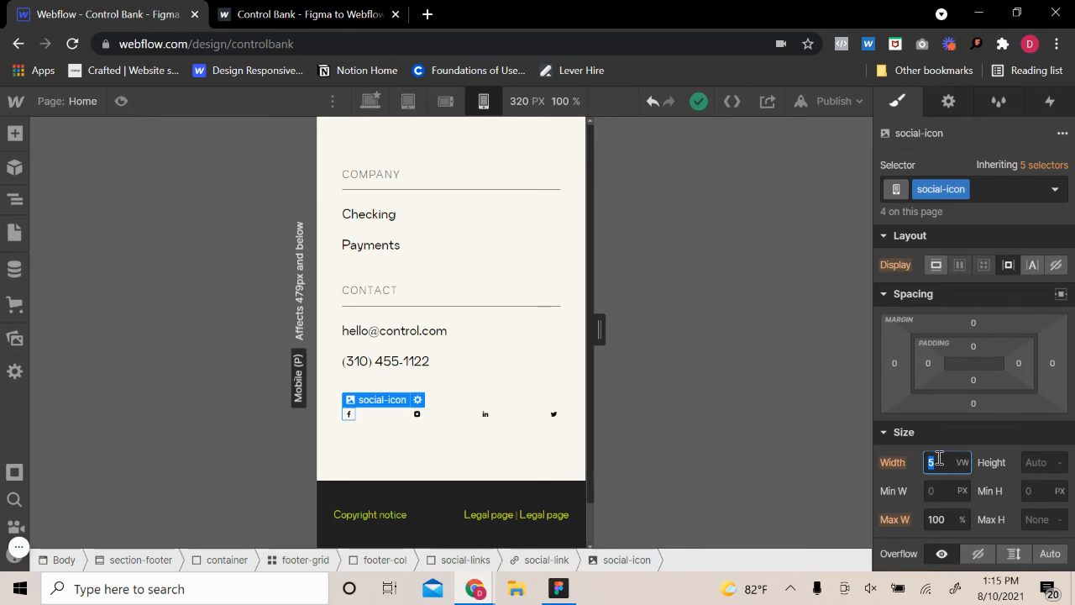
key(Up)
key(Up)
key(Up)
key(Up)
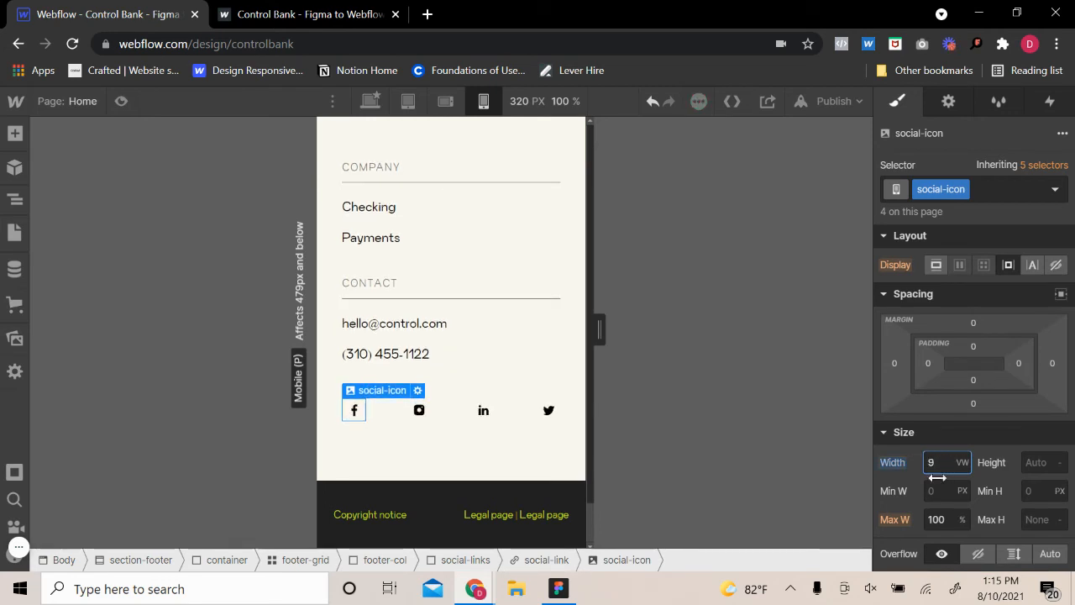
key(Up)
key(Up)
key(Up)
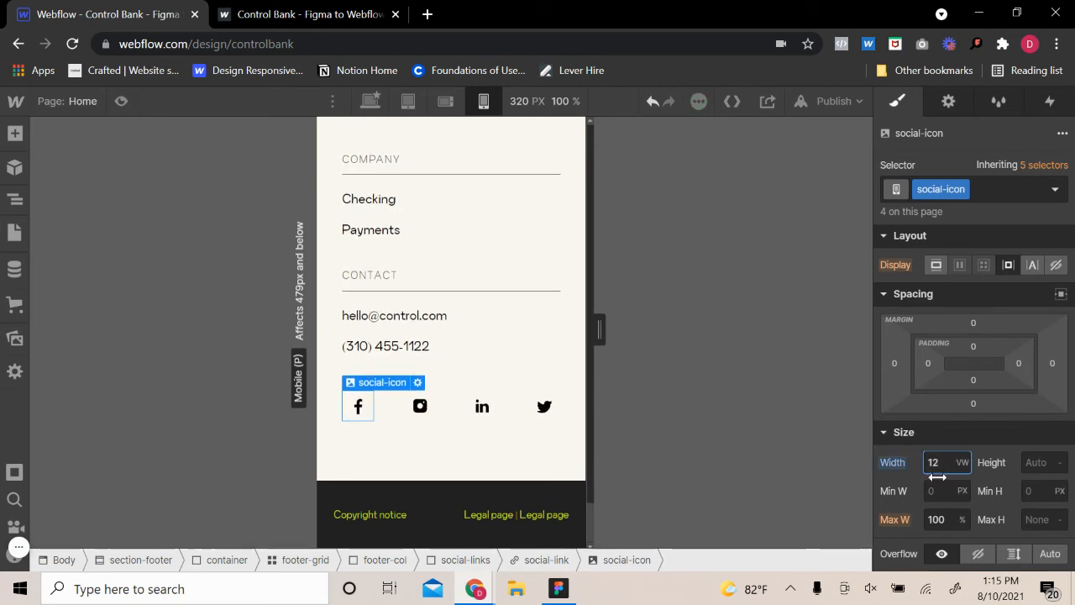
key(Down)
key(Up)
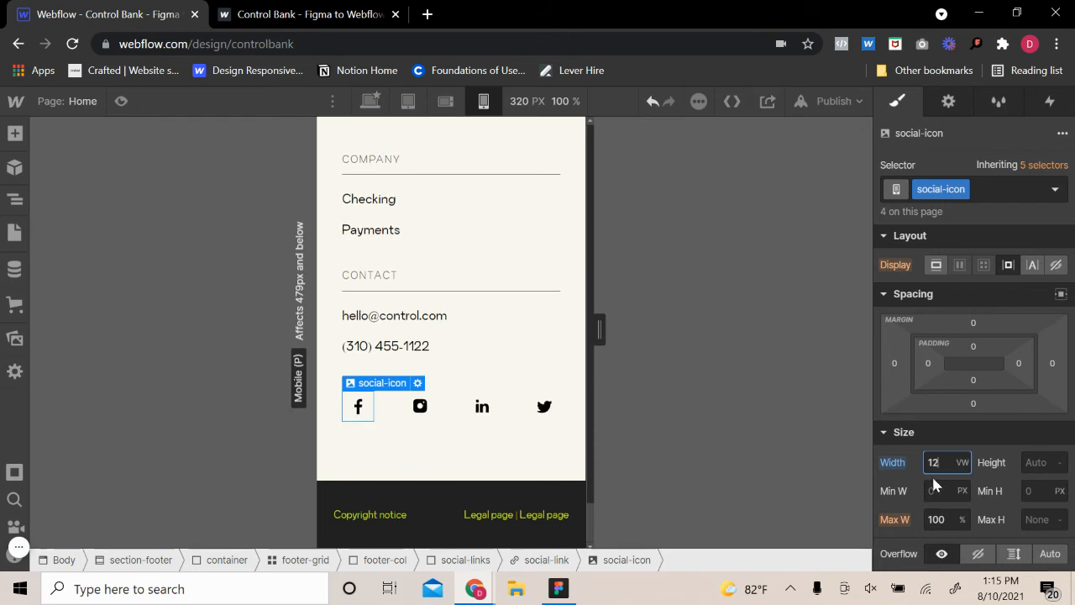
Check the spacing and typography settings of the black legal bar with the copyright notice
click(528, 487)
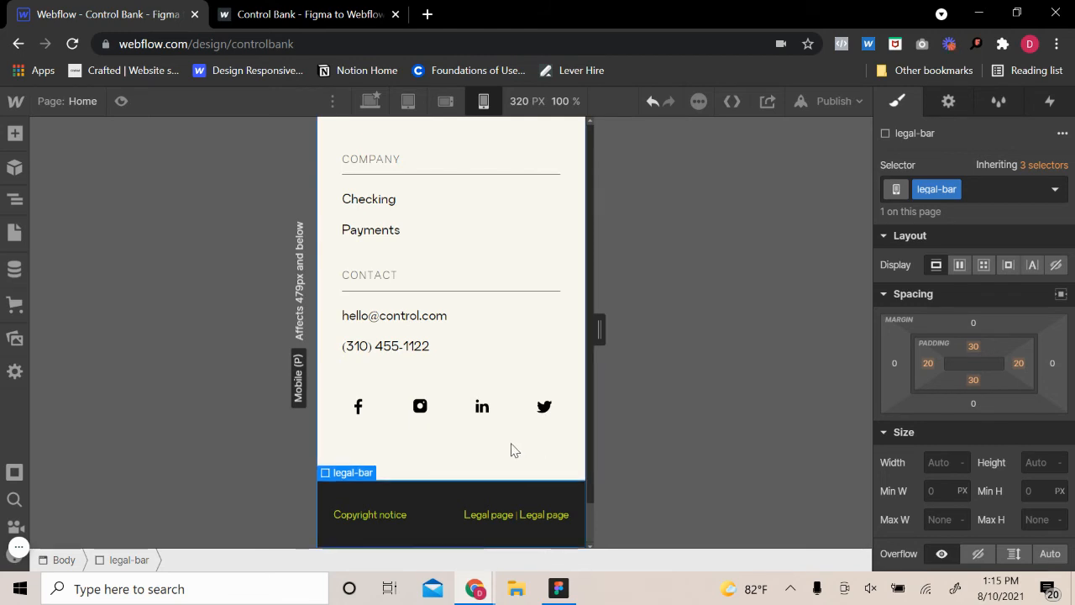
click(422, 513)
click(449, 495)
scroll(957, 420, down, 5)
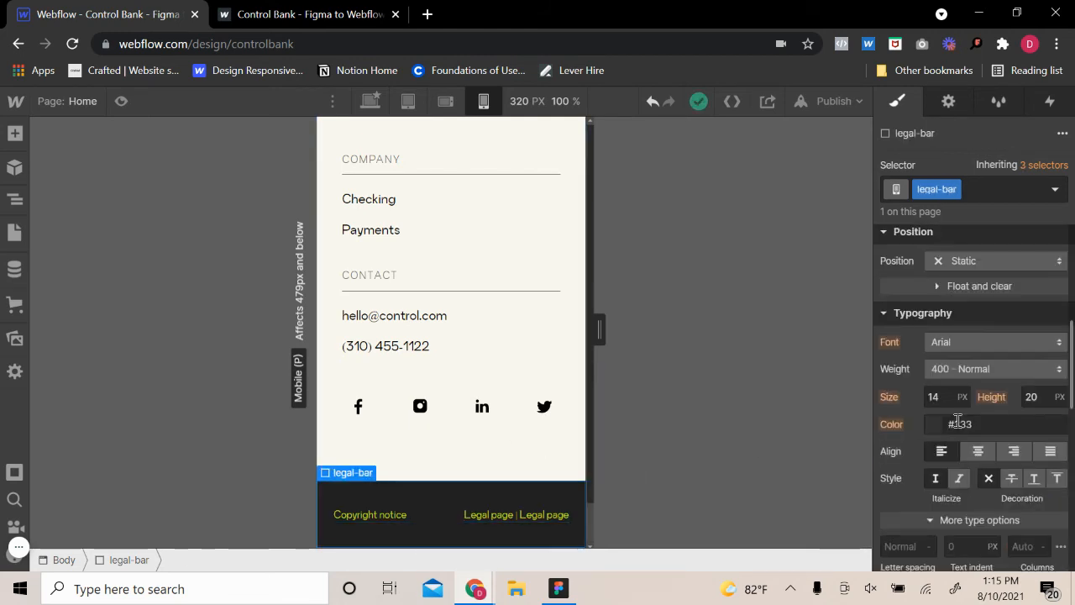
click(351, 518)
click(391, 501)
click(470, 475)
Review the padding of the footer section and of the "Award winning customer support." section
scroll(494, 469, up, 2)
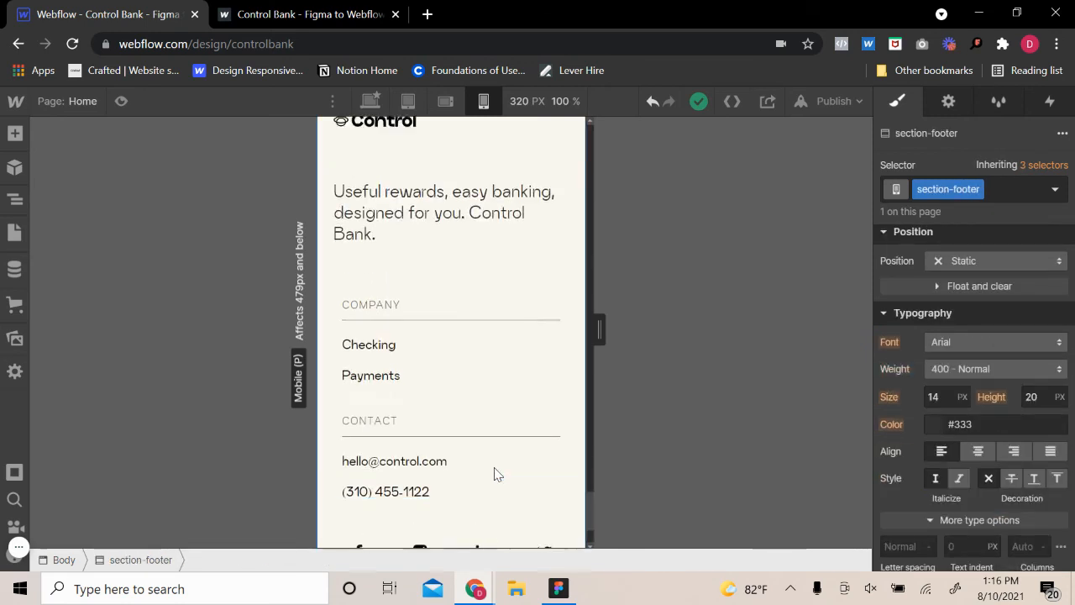
scroll(496, 471, up, 4)
click(505, 464)
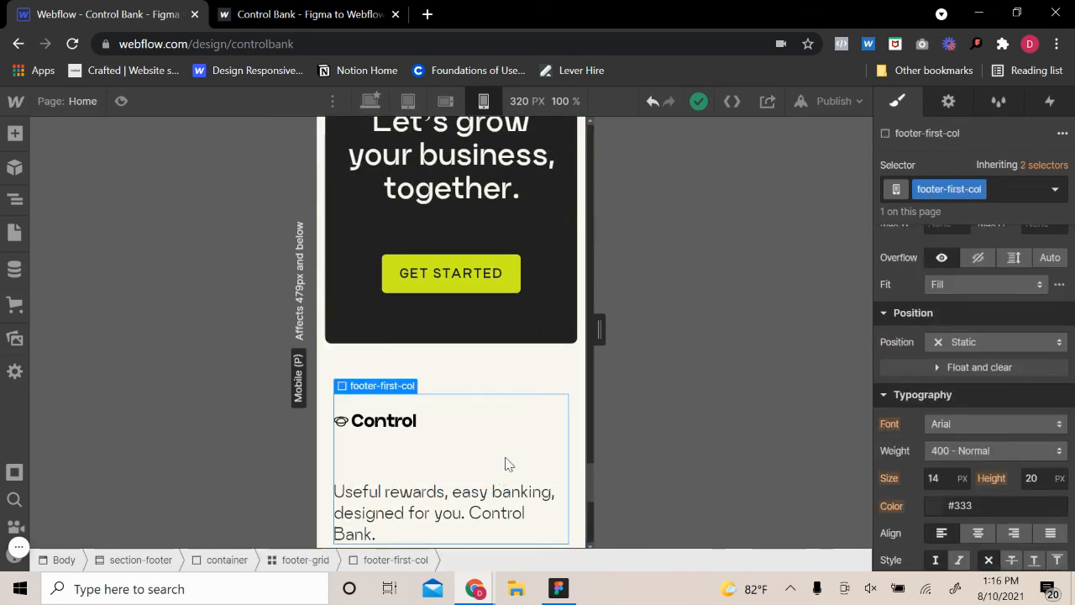
click(461, 371)
scroll(947, 404, up, 5)
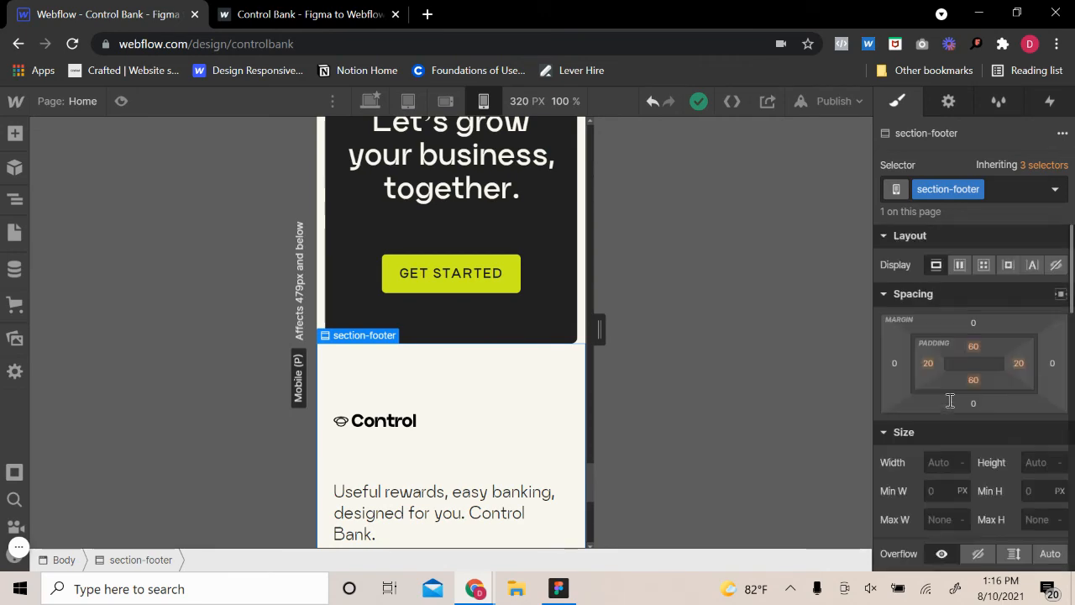
scroll(528, 445, down, 5)
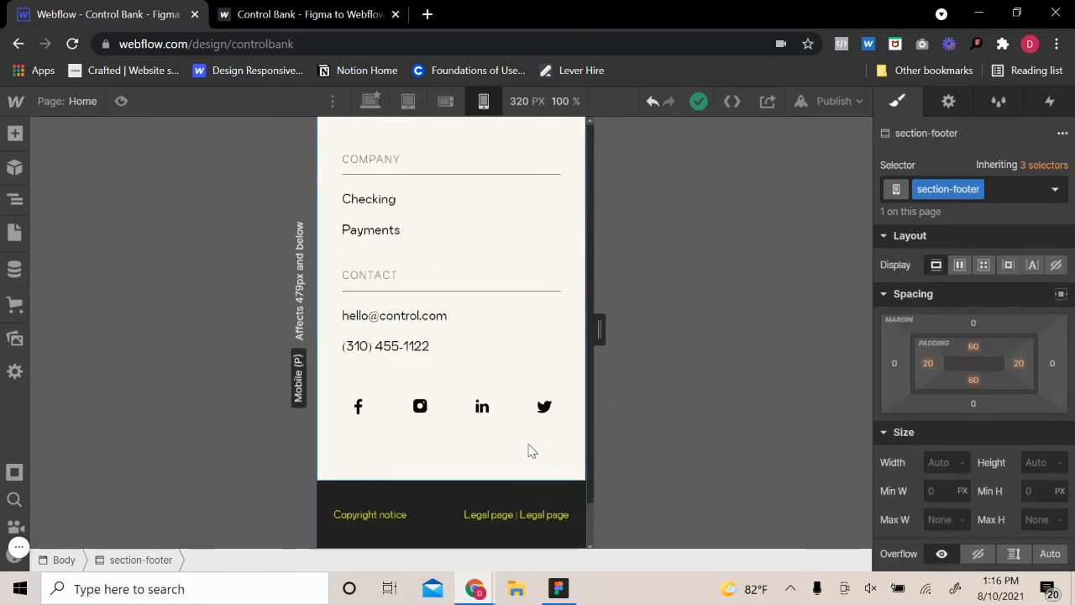
scroll(529, 448, up, 9)
scroll(528, 449, up, 10)
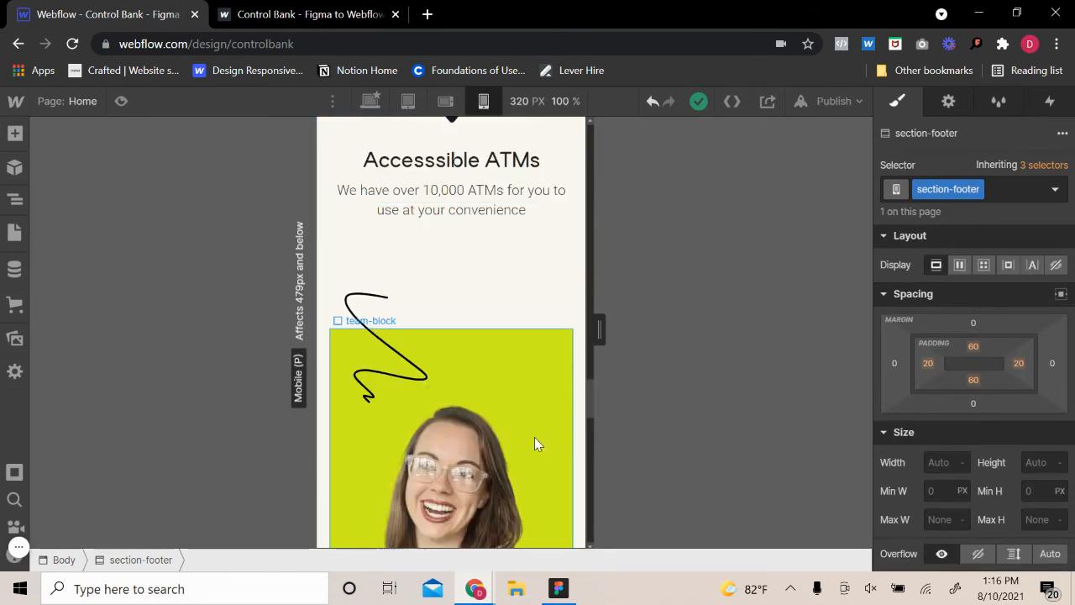
scroll(538, 445, up, 5)
scroll(535, 445, up, 3)
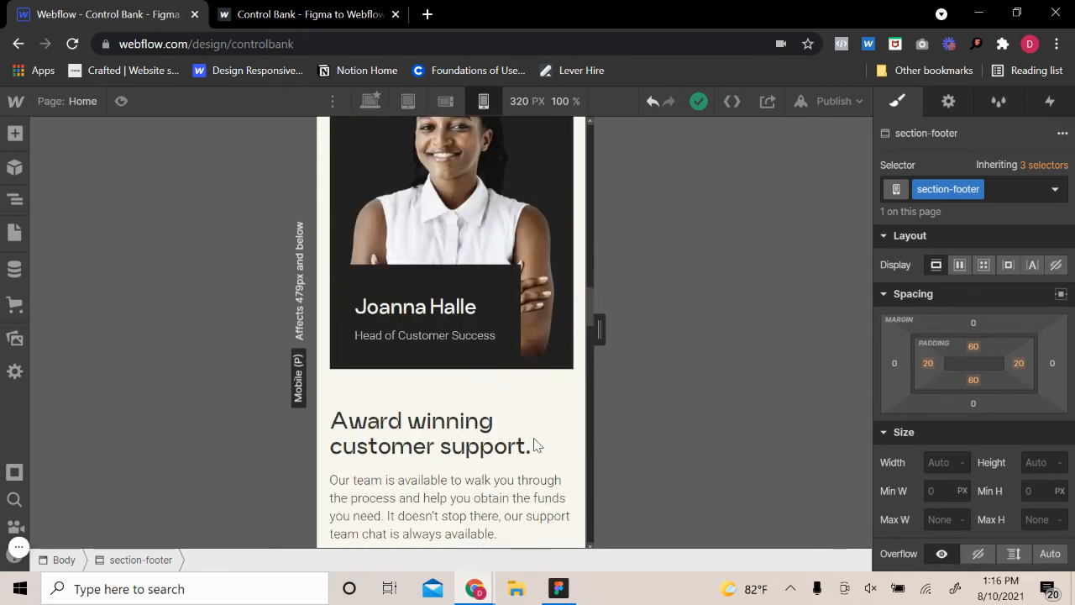
scroll(532, 445, down, 1)
click(508, 470)
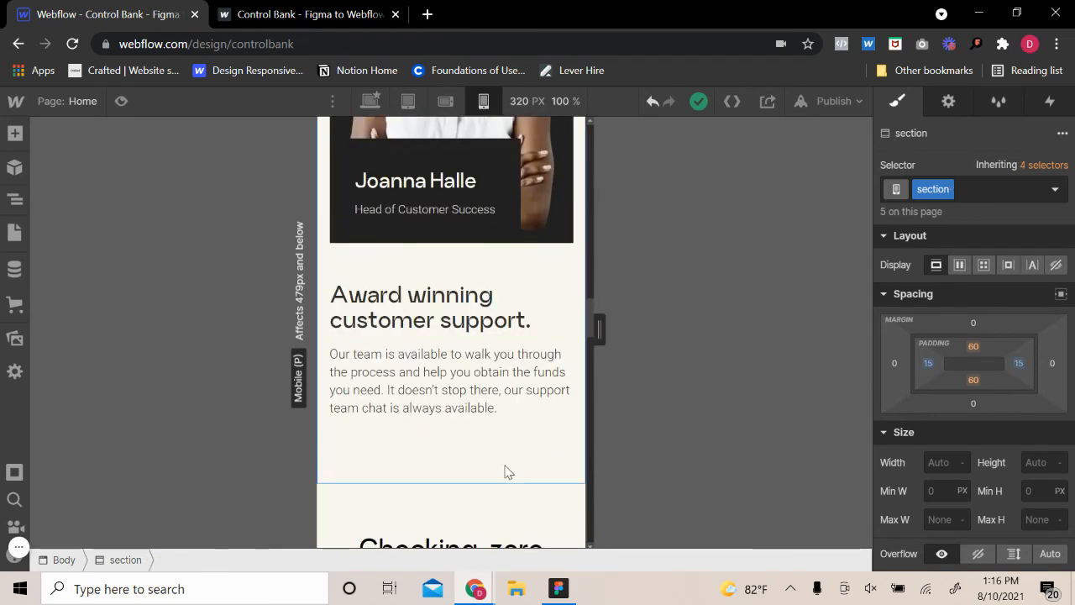
scroll(507, 466, up, 10)
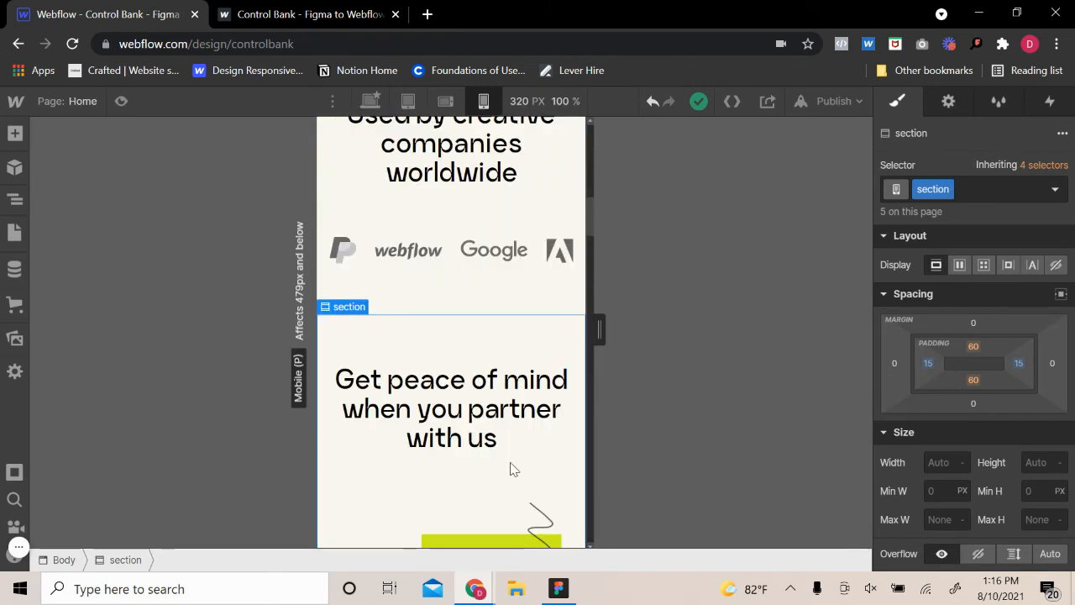
Set the hero section's top and bottom padding to 50 px each
scroll(506, 433, up, 10)
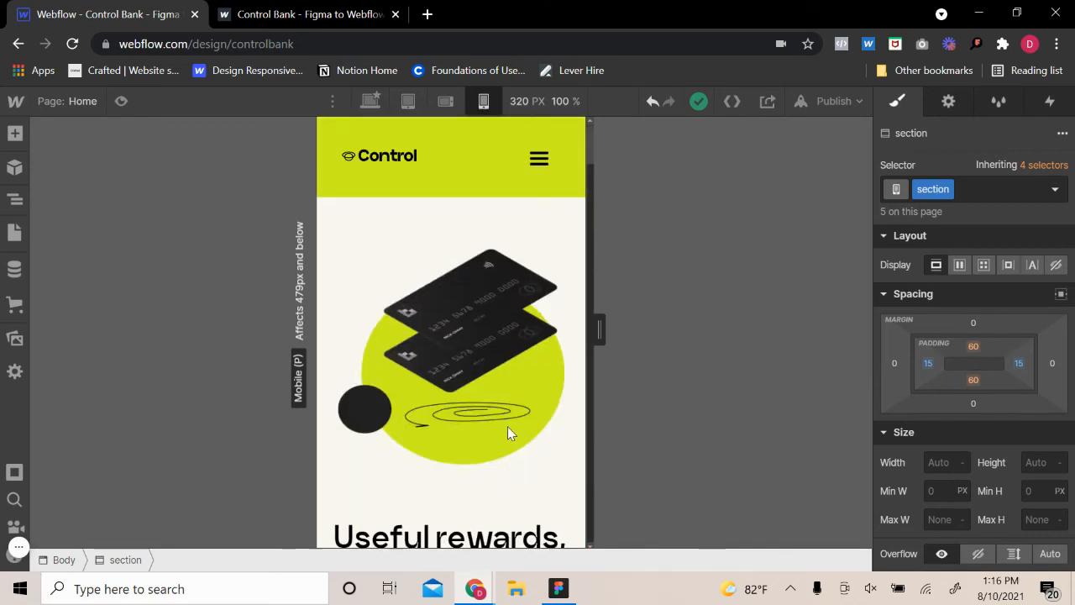
click(523, 219)
click(972, 346)
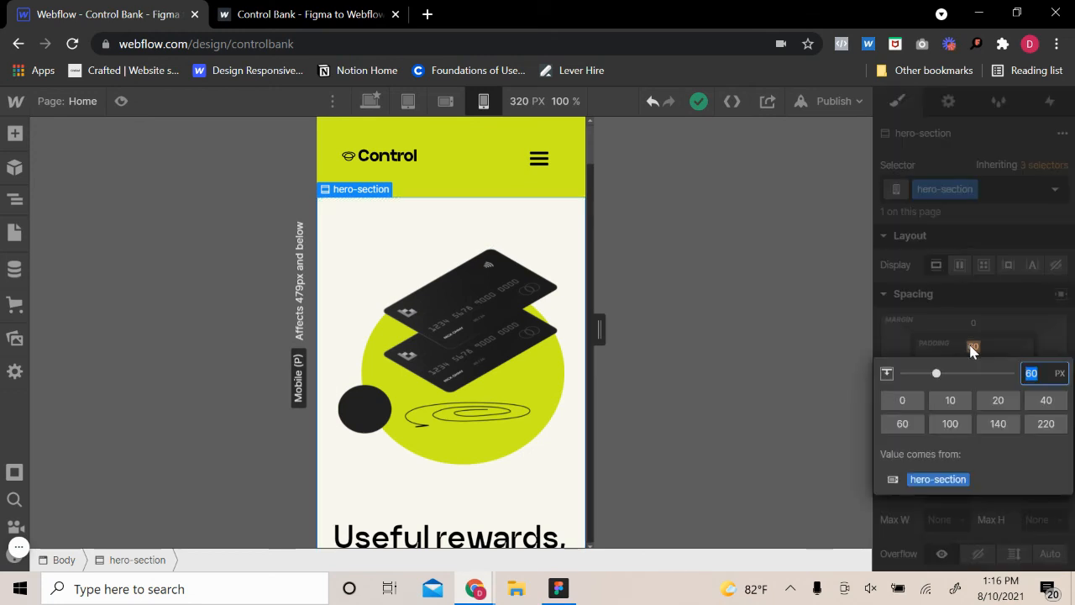
text(50)
key(Return)
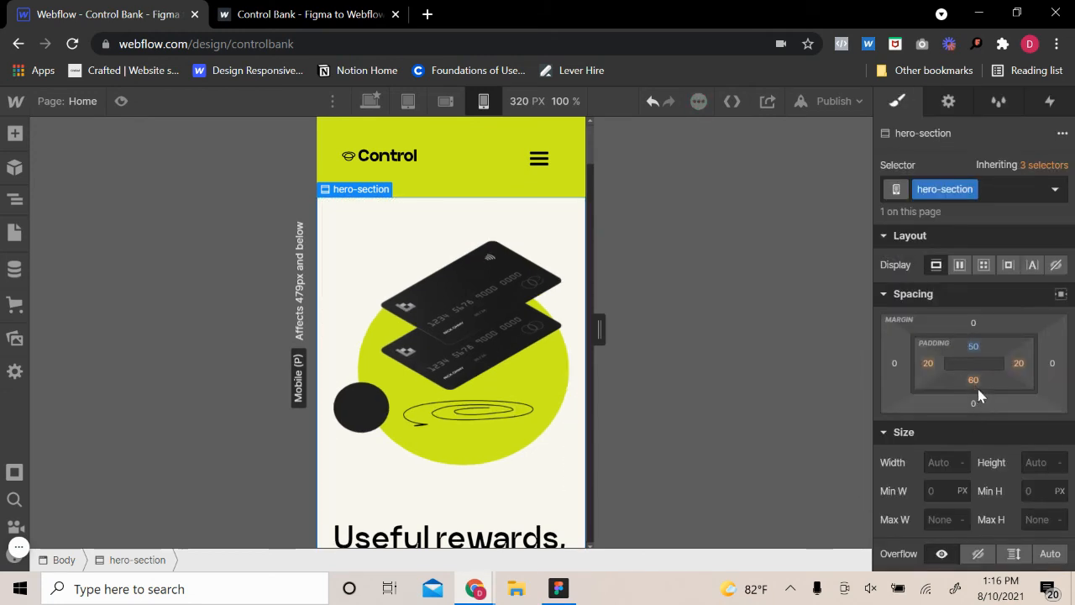
click(974, 381)
key(Return)
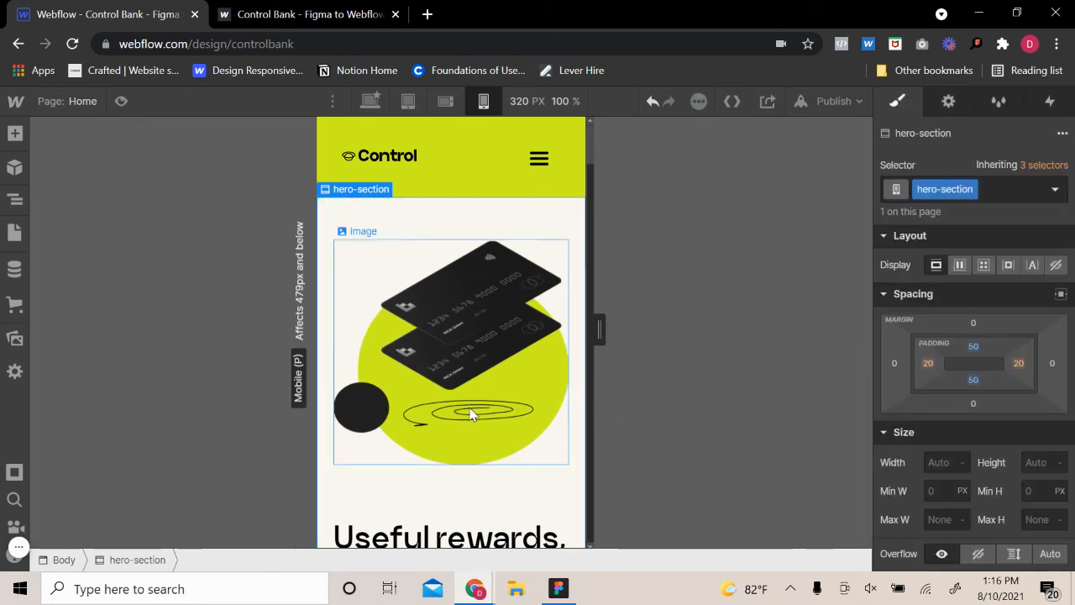
Look over the mobile page from the hero to the footer and inspect the "Built for creative businesses" text wrapper
scroll(470, 403, down, 15)
scroll(444, 454, down, 12)
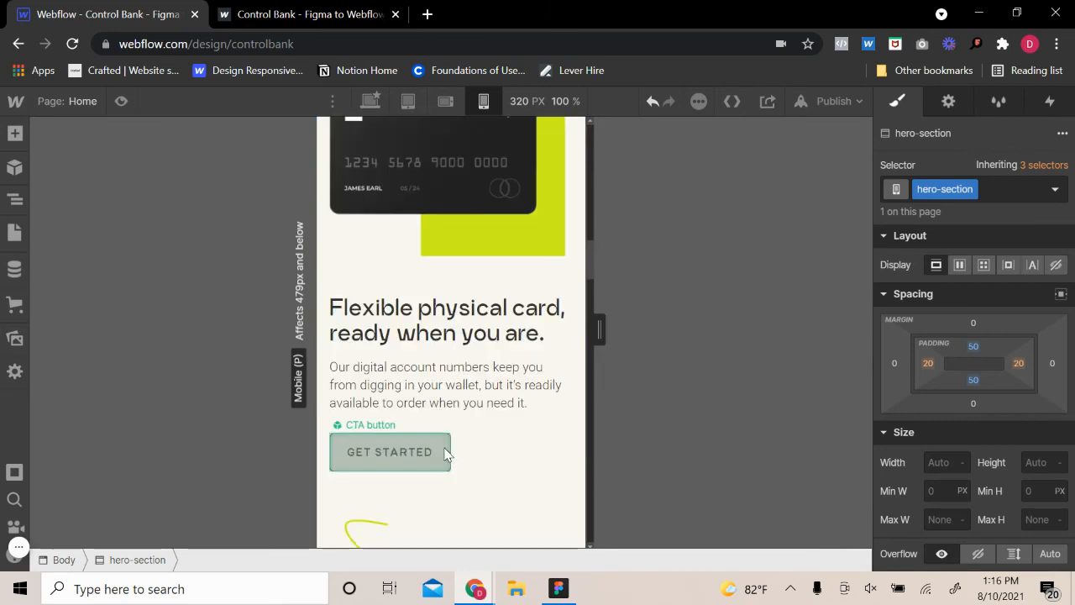
scroll(450, 455, down, 2)
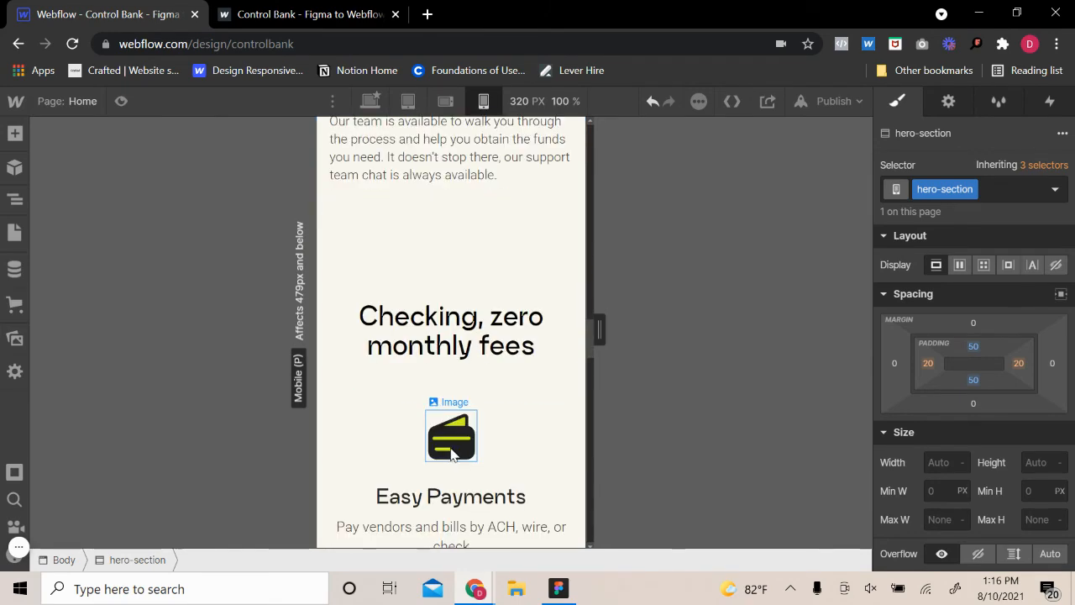
scroll(452, 453, down, 15)
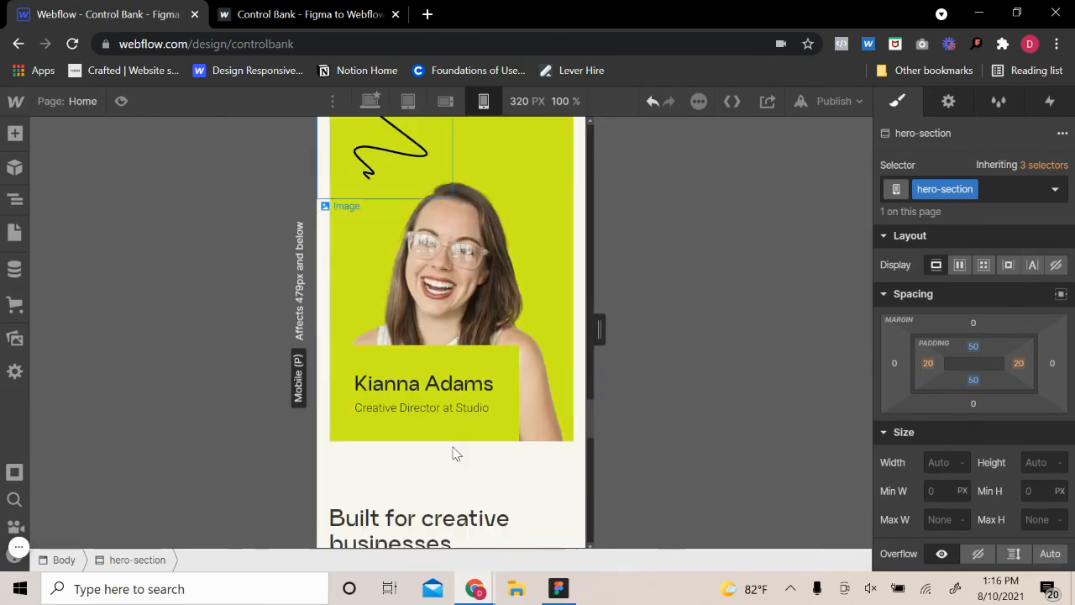
scroll(453, 454, down, 12)
scroll(456, 453, up, 6)
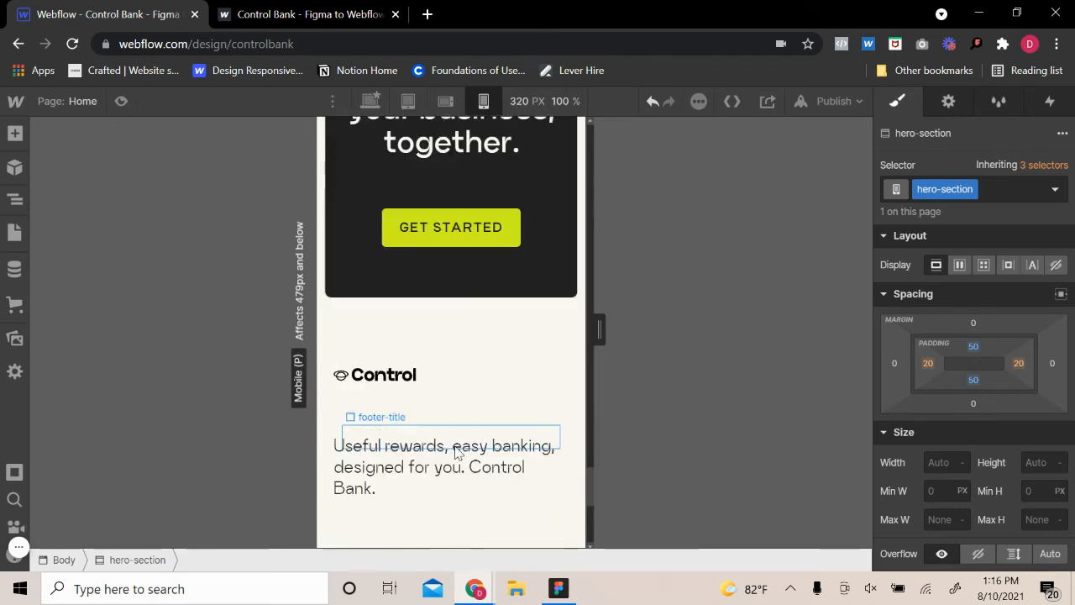
scroll(454, 454, down, 6)
scroll(456, 450, up, 6)
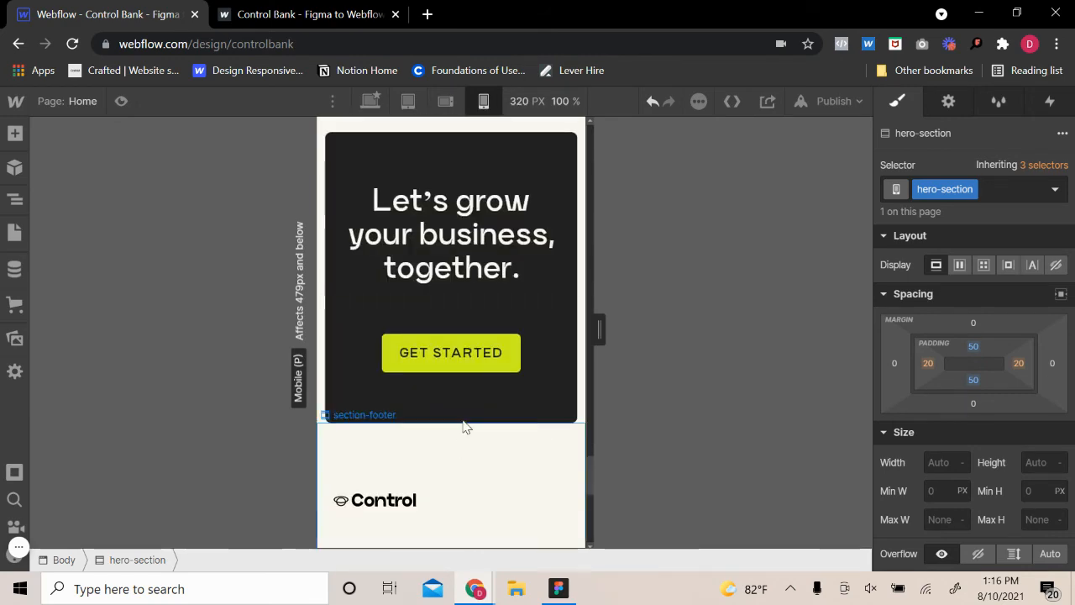
scroll(444, 487, down, 6)
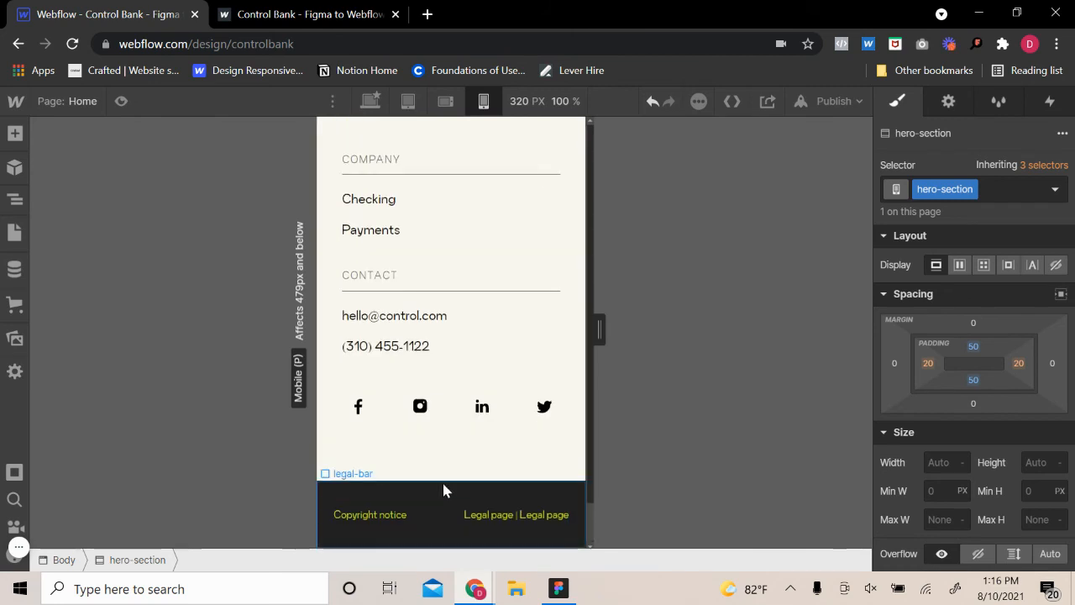
scroll(445, 487, up, 10)
scroll(446, 483, up, 2)
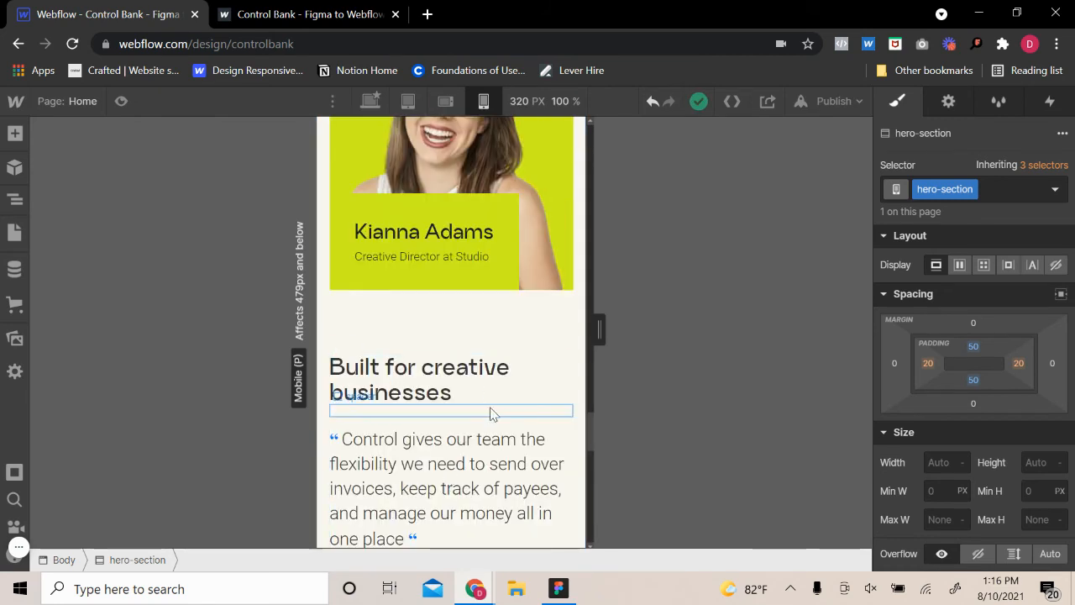
click(500, 428)
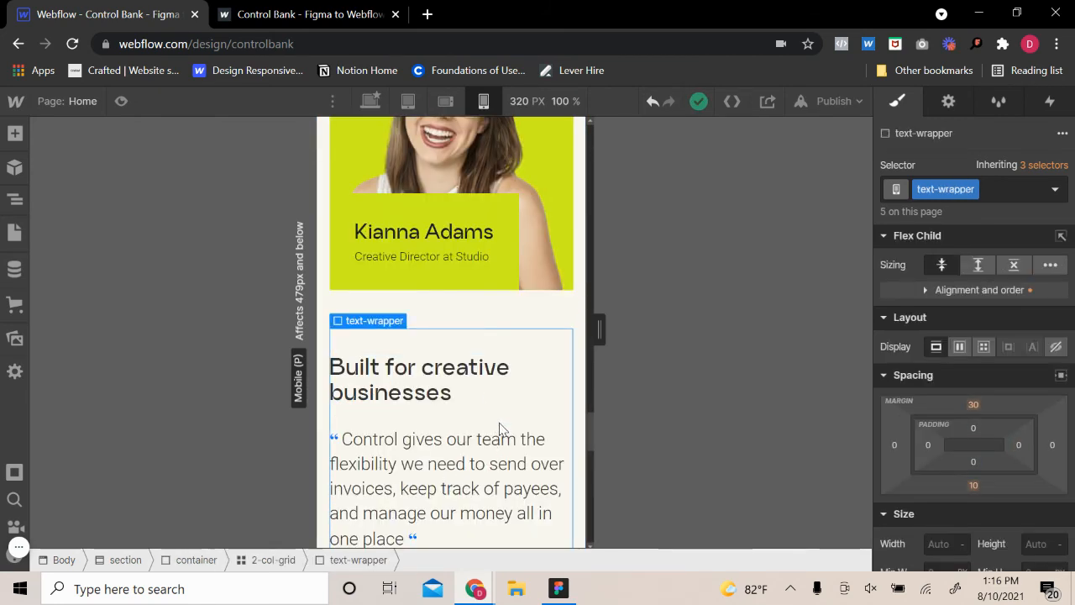
Inspect the testimonial section's spacing and the layout and size settings of the yellow team block and its wrapper
click(575, 340)
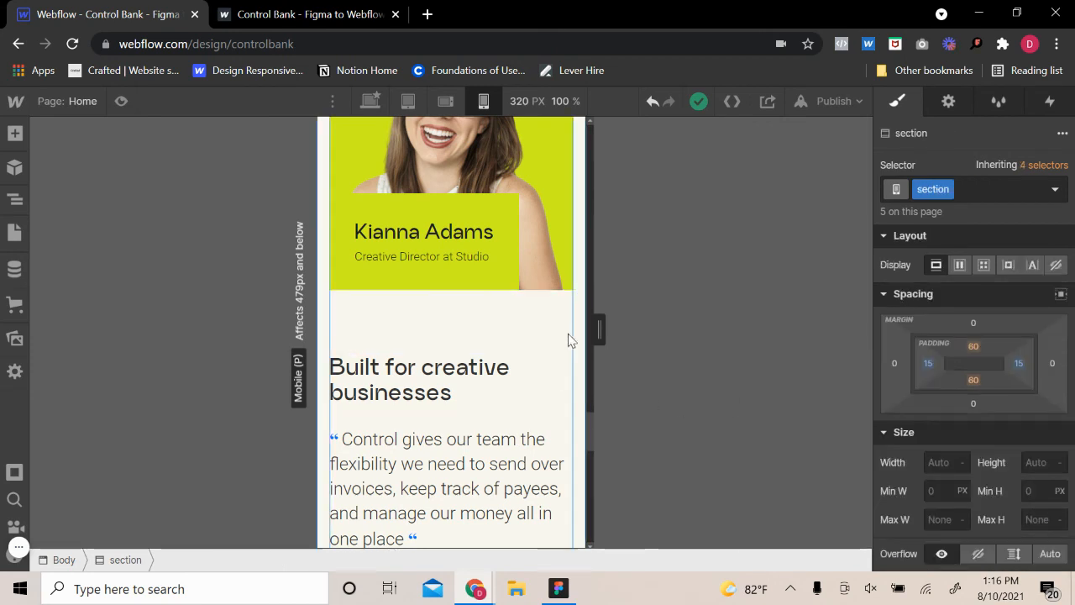
click(529, 309)
scroll(420, 327, up, 4)
click(358, 240)
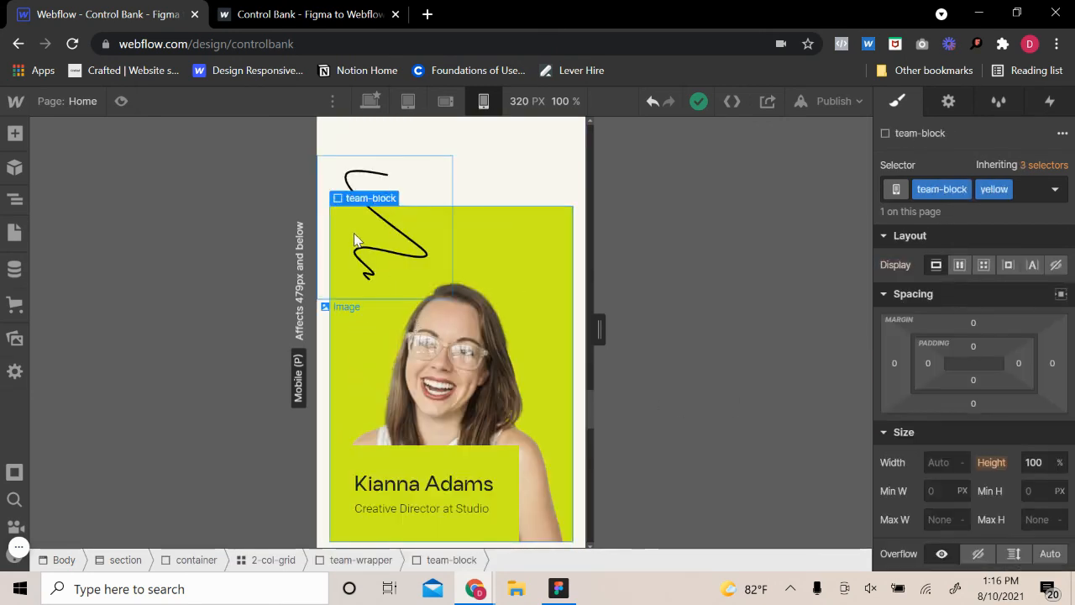
click(377, 181)
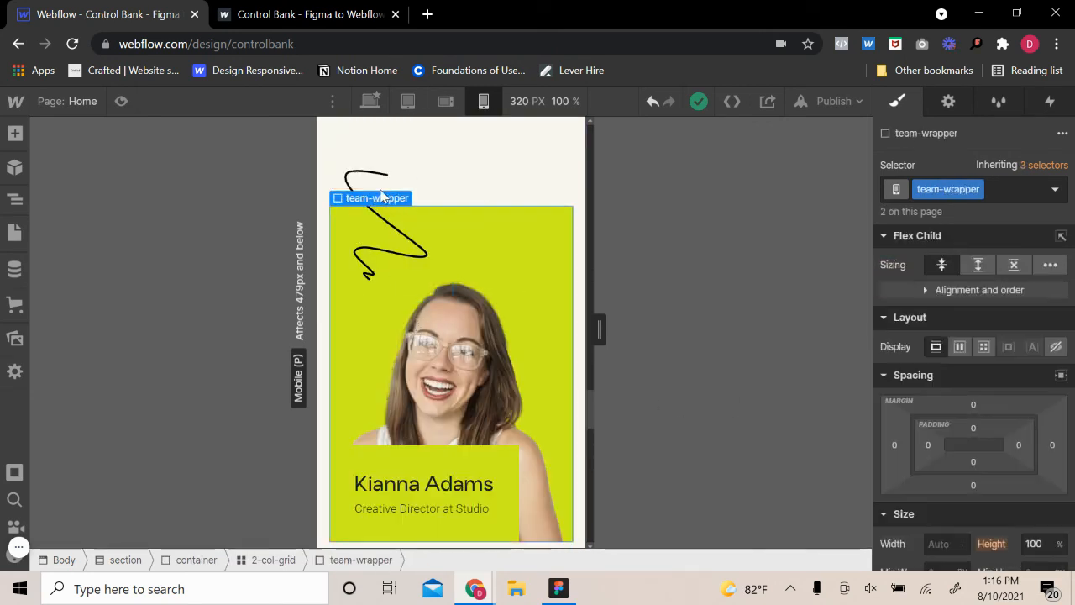
scroll(1004, 416, down, 3)
scroll(339, 477, down, 6)
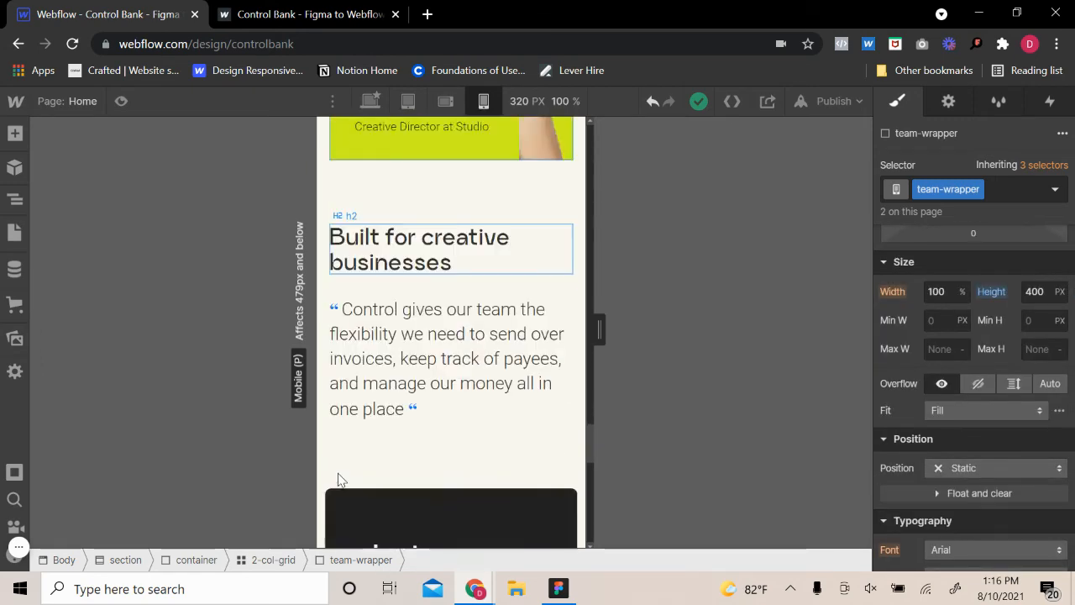
Examine the testimonial 2-col-grid's layout settings and the gap between the yellow card and the "Built for creative businesses" heading
scroll(339, 478, up, 4)
click(441, 457)
click(449, 445)
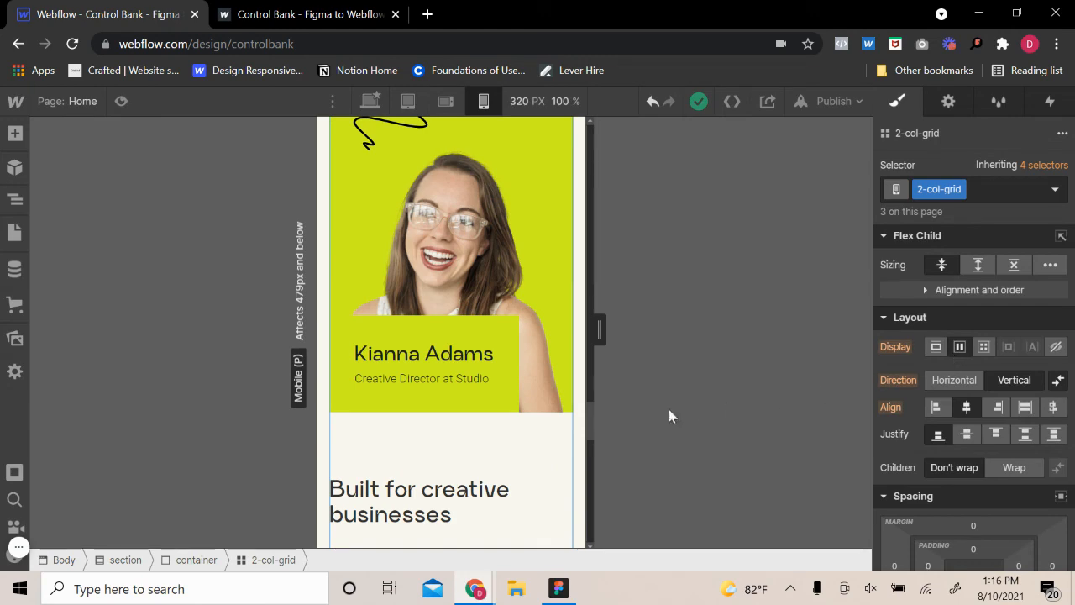
scroll(467, 434, up, 2)
scroll(467, 432, down, 2)
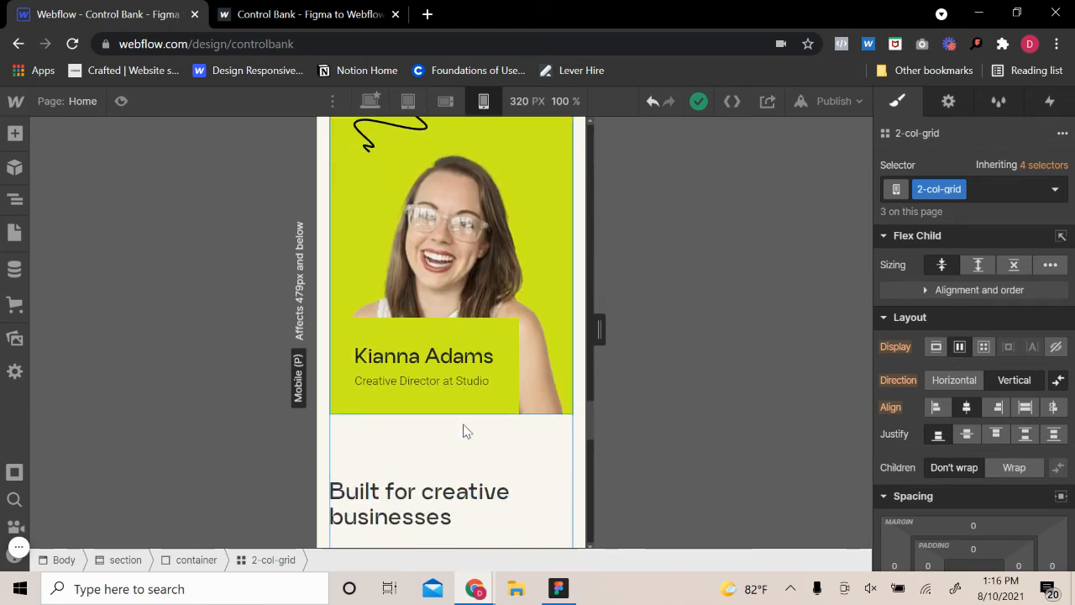
scroll(466, 431, down, 3)
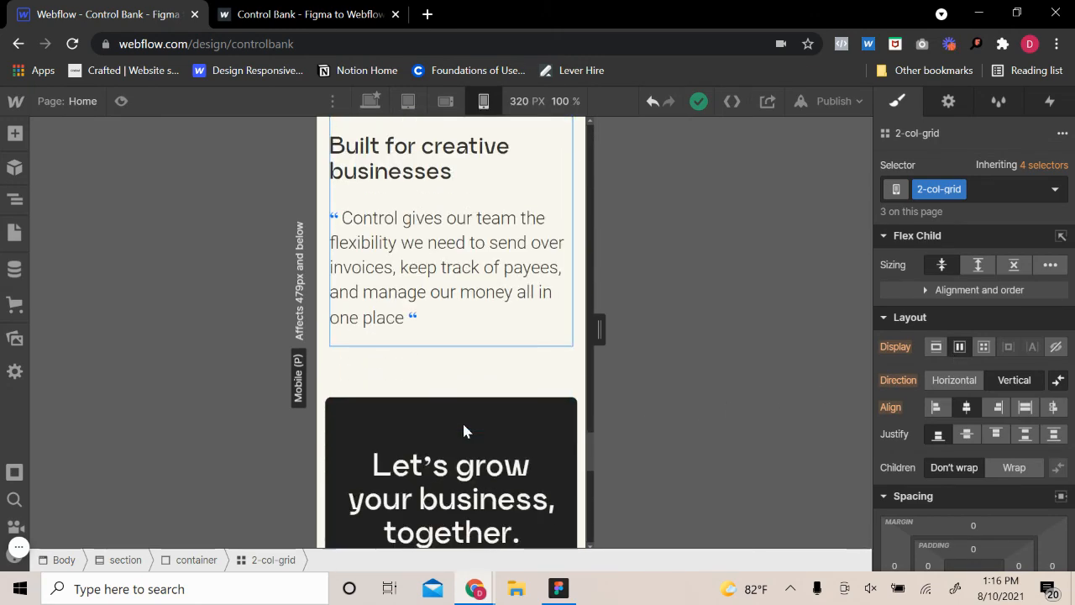
scroll(467, 432, up, 3)
scroll(387, 417, up, 2)
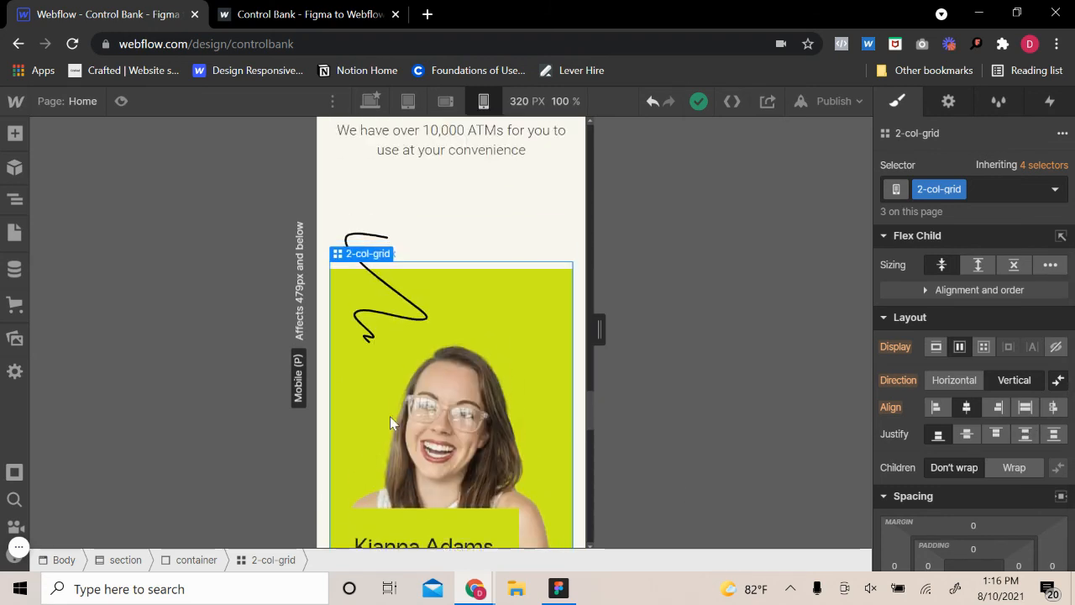
Try space-between and space-around justification on the testimonial 2-col-grid, and reset its Justify setting
click(1022, 433)
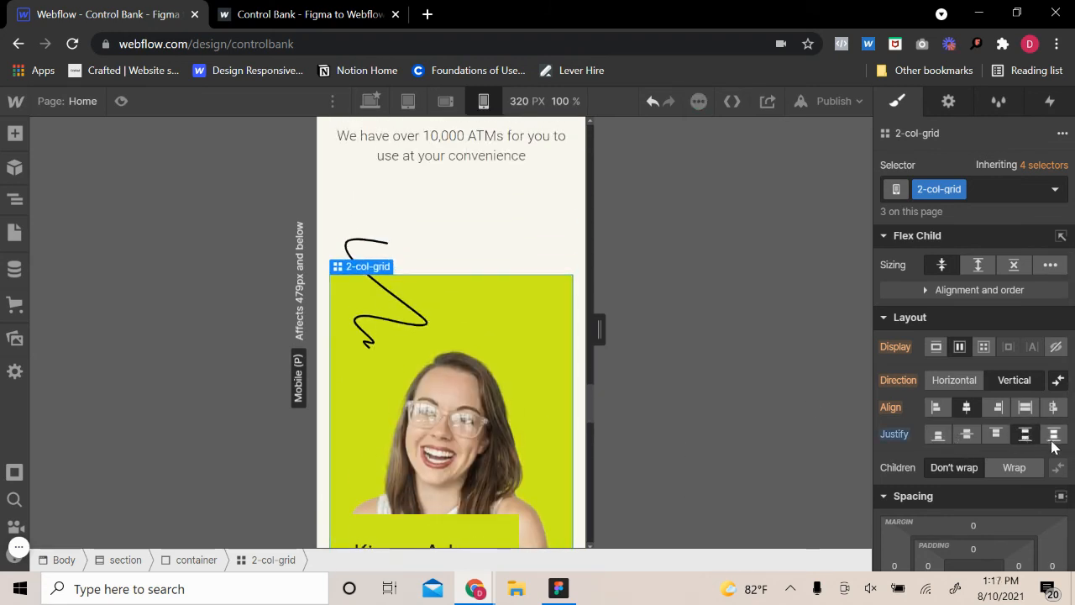
scroll(442, 434, down, 5)
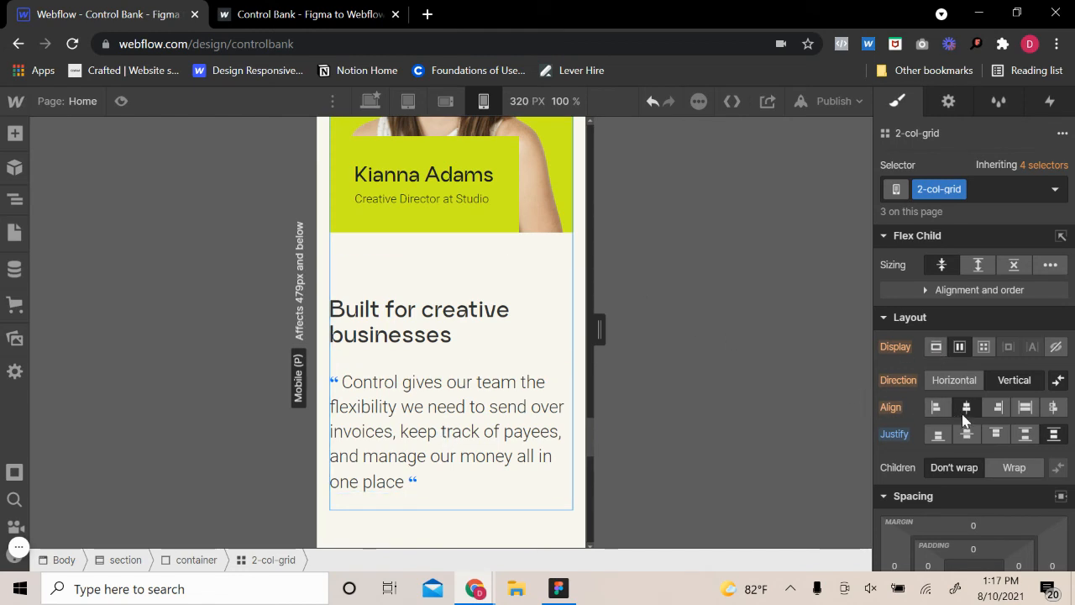
click(903, 435)
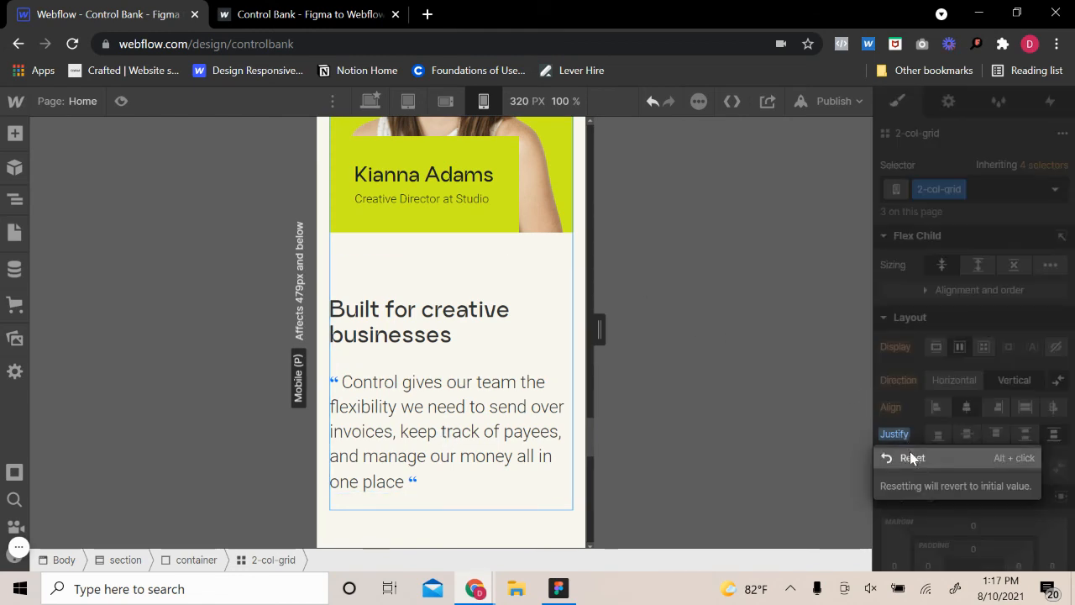
click(912, 459)
Review the mobile page's section spacing and headings, from the customer support section up to the hero and down to the physical card section
scroll(434, 362, down, 10)
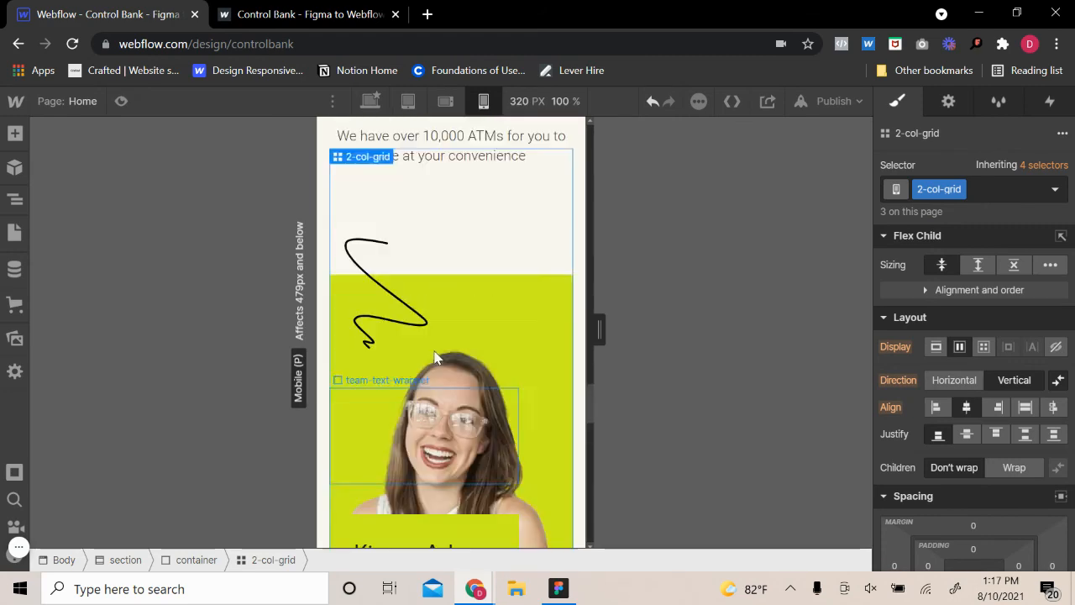
scroll(439, 356, up, 10)
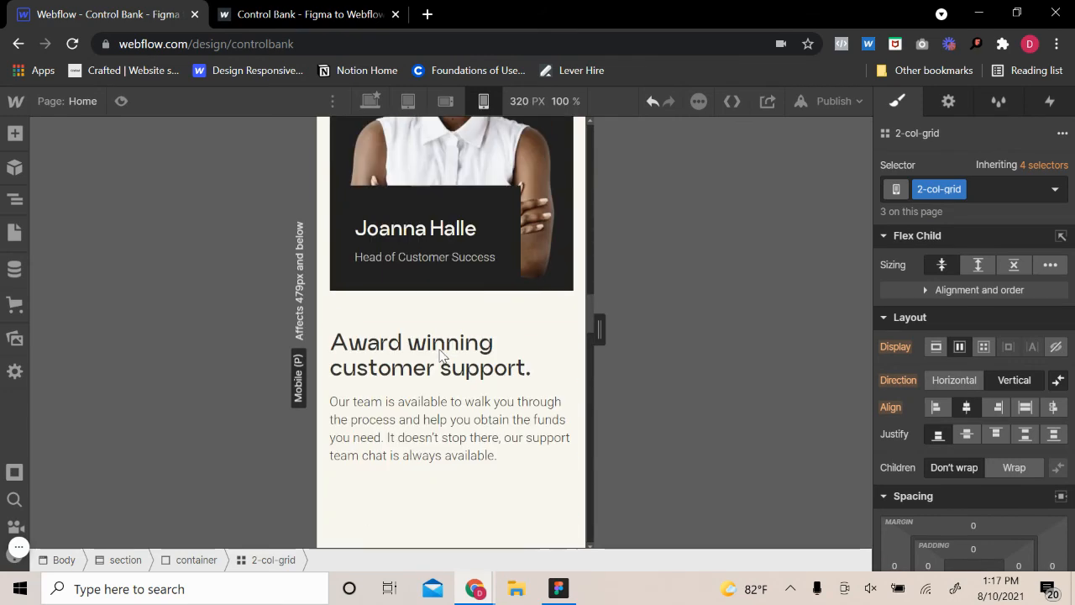
scroll(440, 354, up, 15)
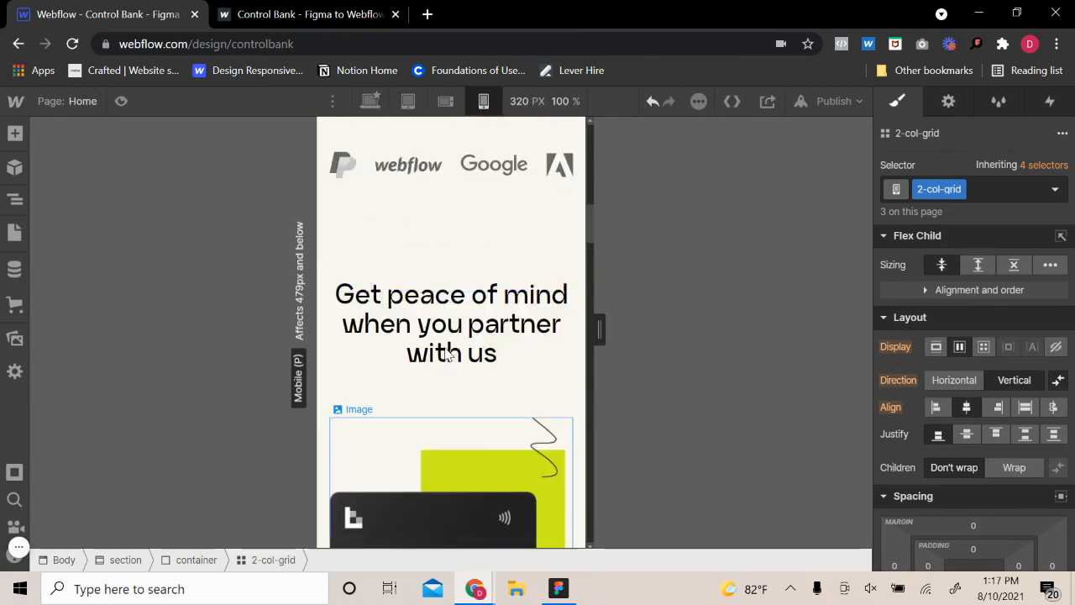
scroll(445, 348, up, 6)
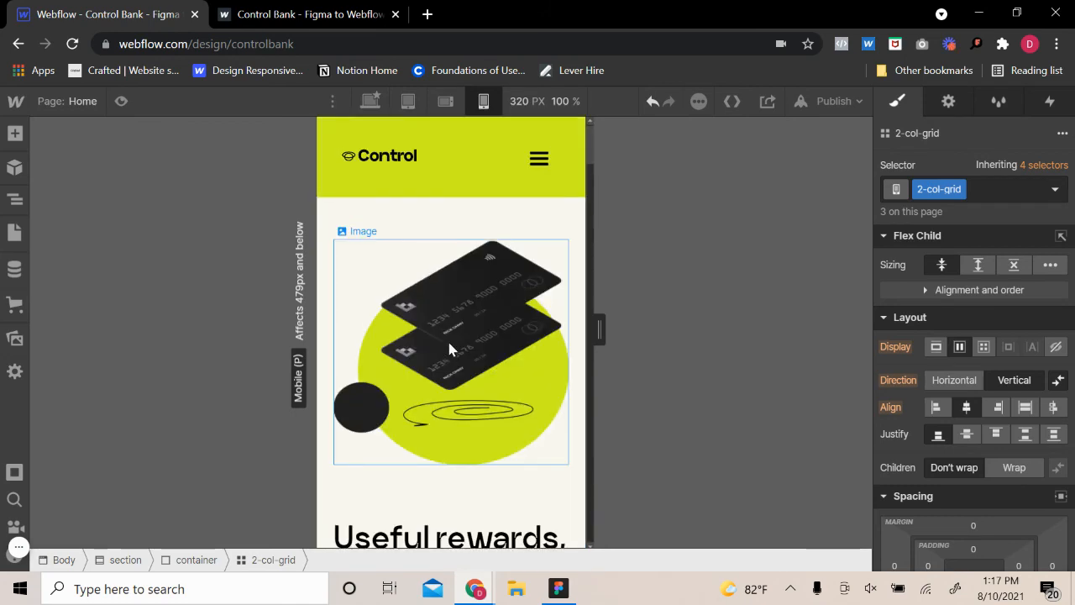
scroll(446, 341, down, 3)
scroll(450, 346, down, 5)
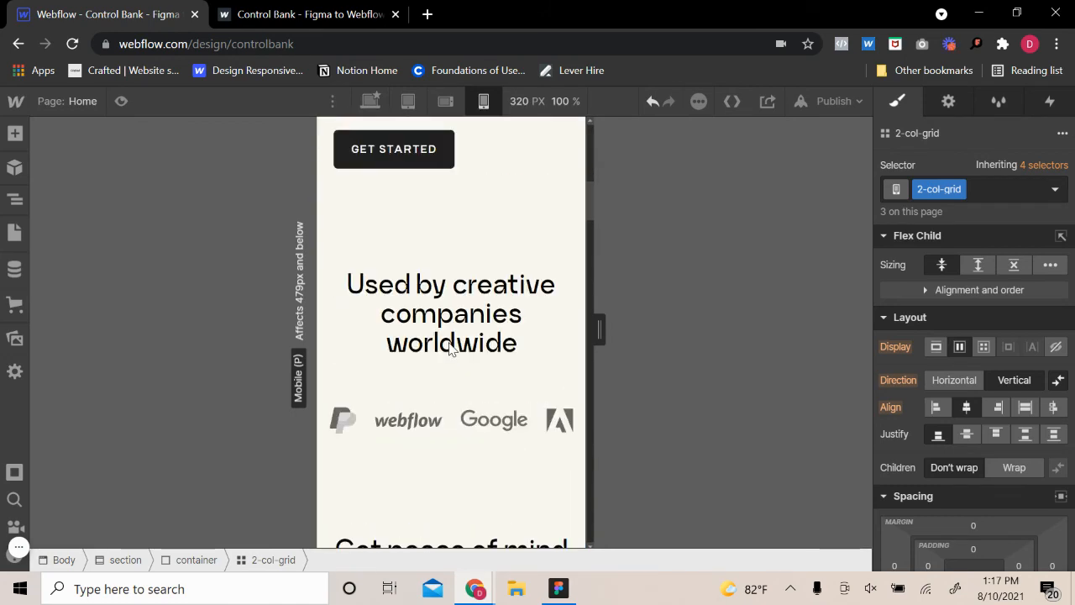
scroll(451, 348, down, 2)
scroll(449, 348, down, 4)
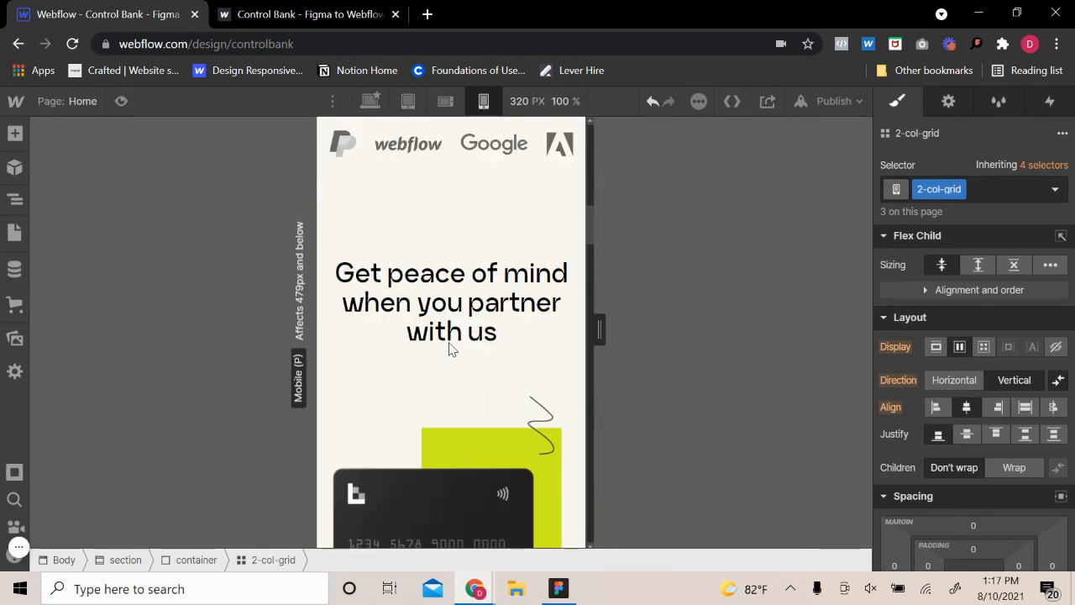
scroll(450, 346, down, 3)
scroll(450, 346, up, 8)
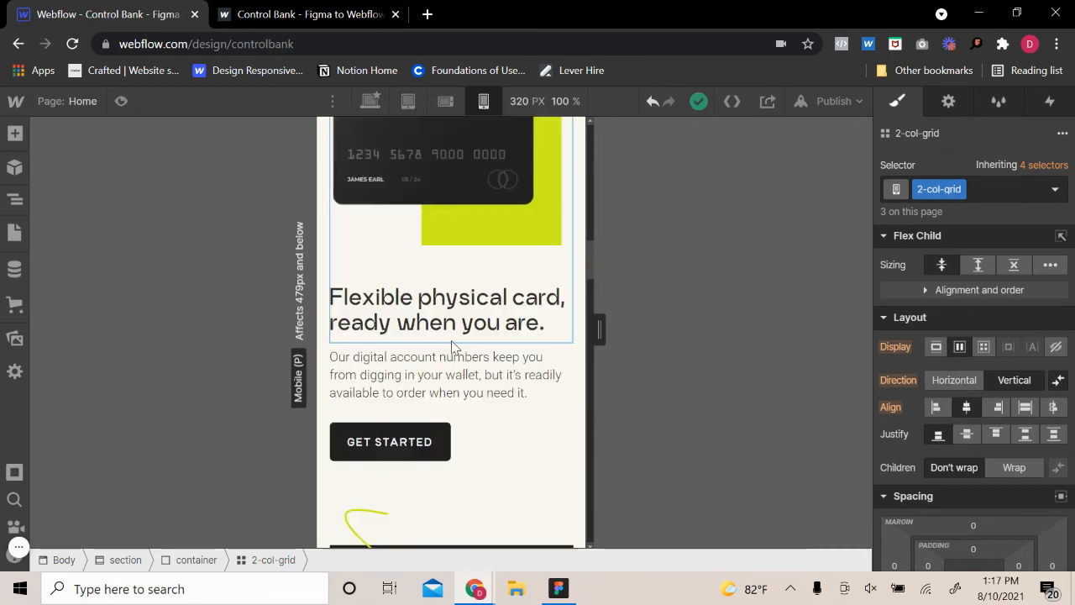
Widen the mobile portrait preview to 414 px and select the 4-col-grid holding the company logos
drag(601, 342, 637, 344)
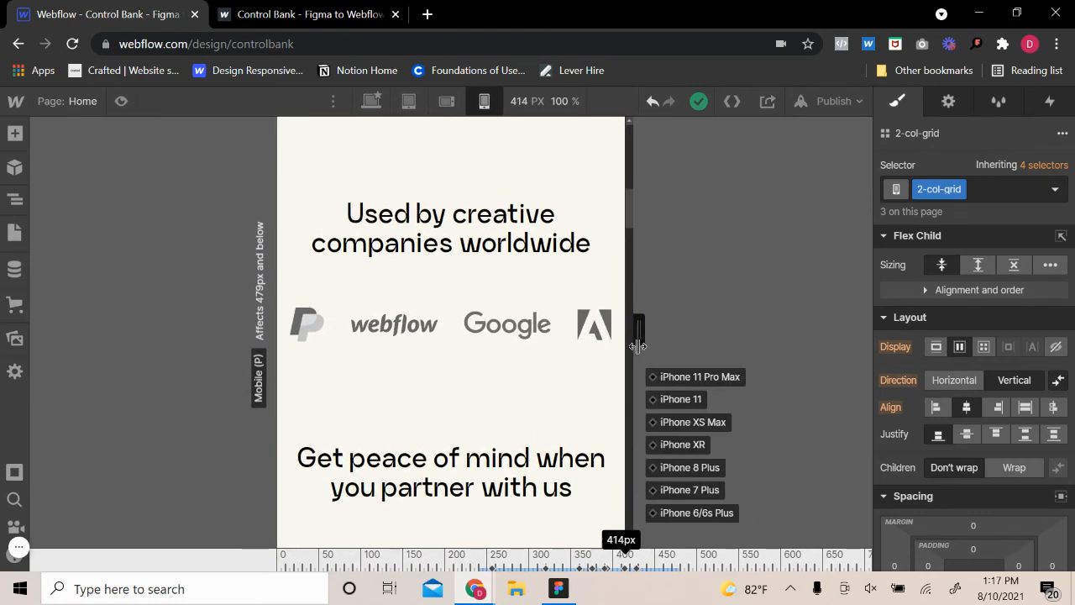
click(499, 393)
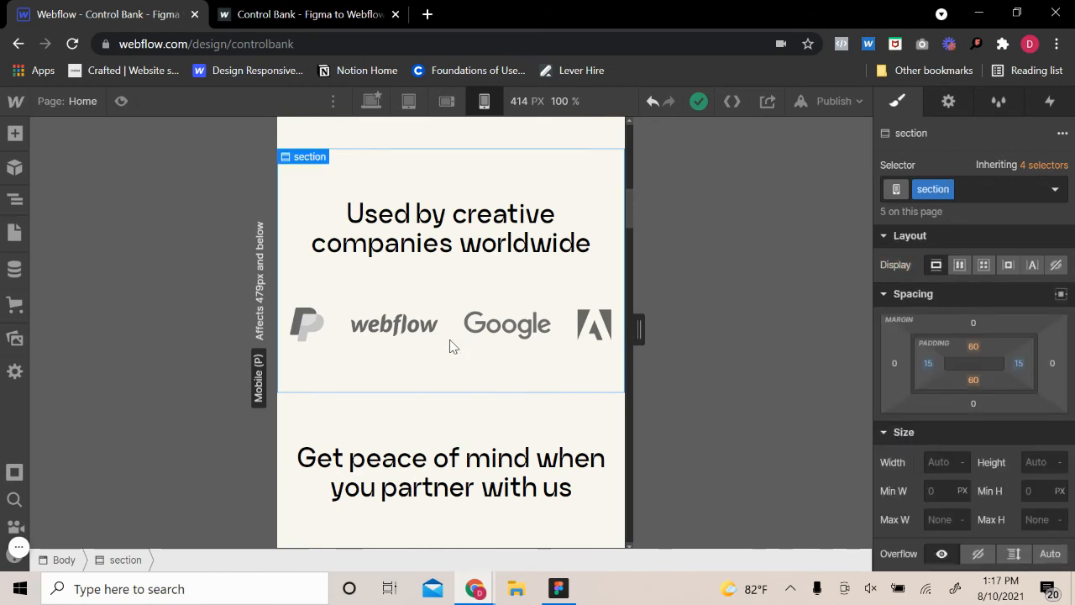
click(472, 337)
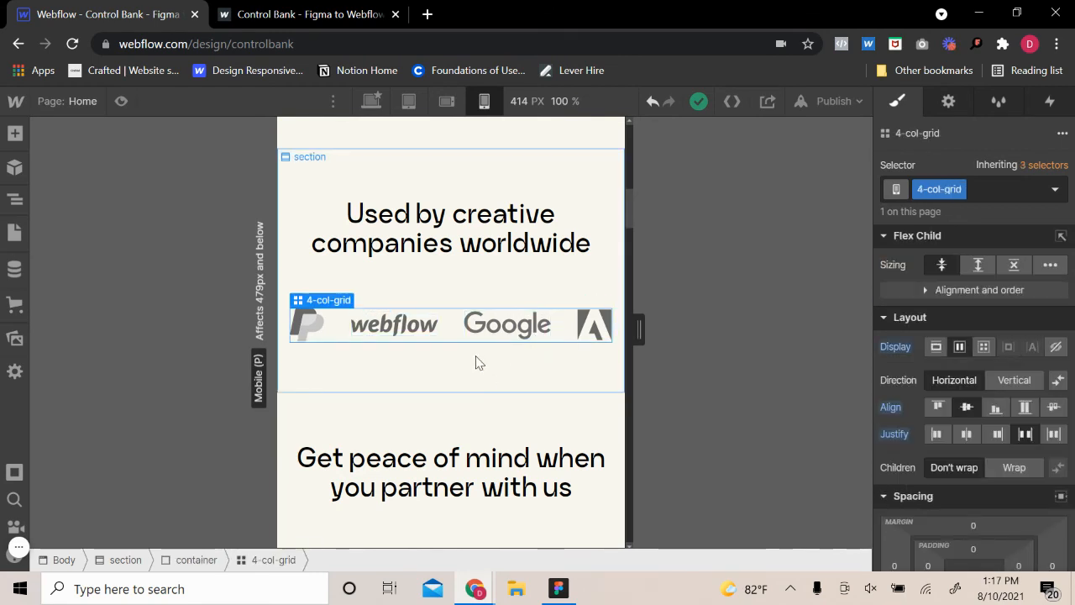
Try reducing the logo 4-col-grid's width, and return it to 100%
scroll(928, 429, down, 5)
click(934, 286)
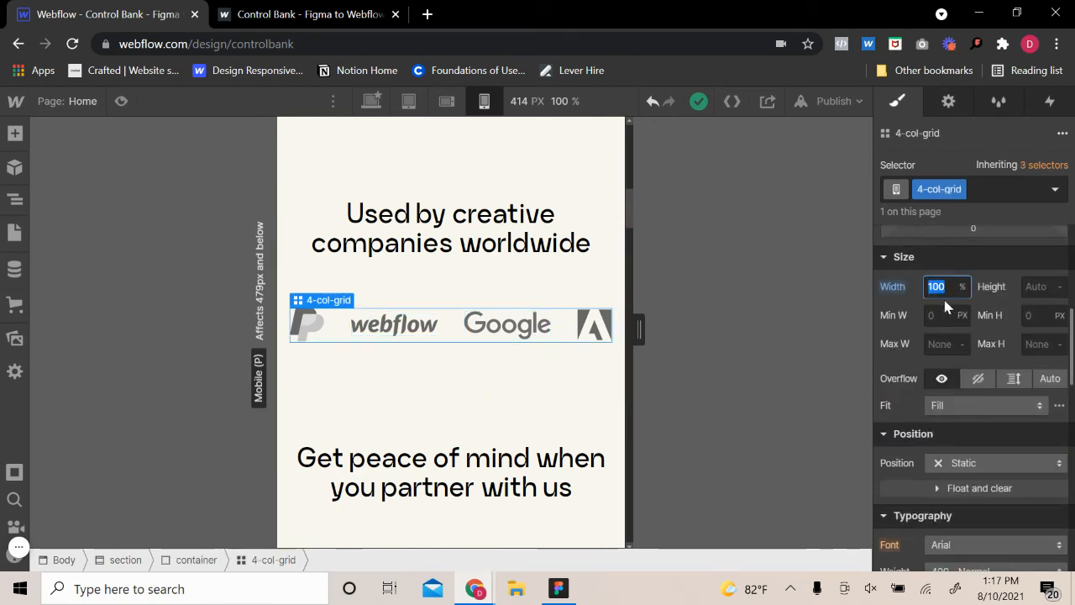
key(Down)
key(Down)
key(Down)
key(Down)
key(Down)
key(Up)
key(Up)
key(Up)
key(Up)
key(Up)
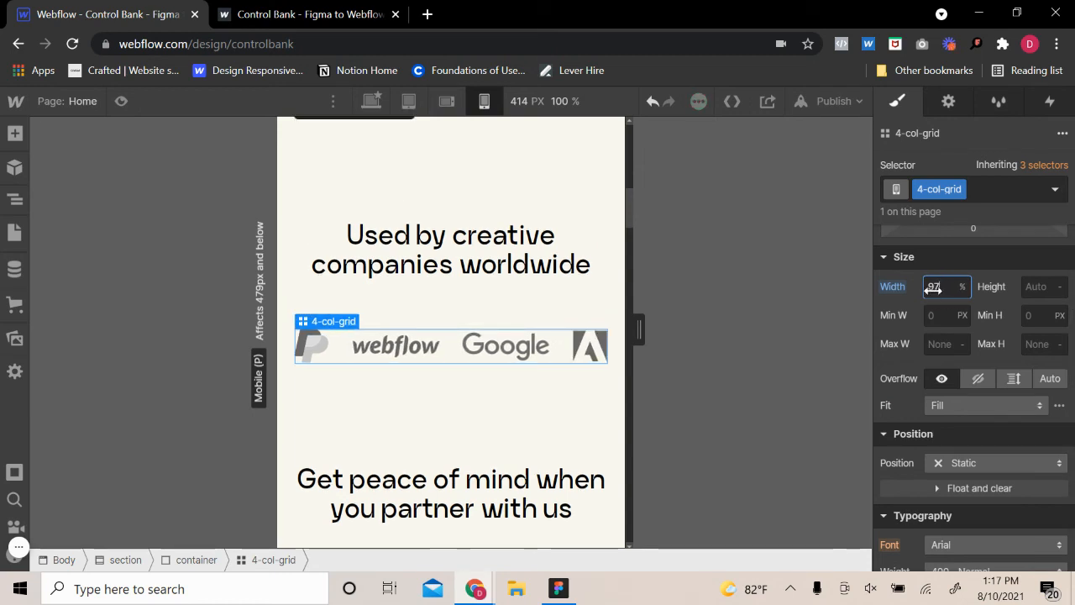
Set the width of the Webflow logo's logo-wrapper to 22 VW
click(374, 337)
mouse_move(378, 328)
click(382, 307)
scroll(970, 375, up, 5)
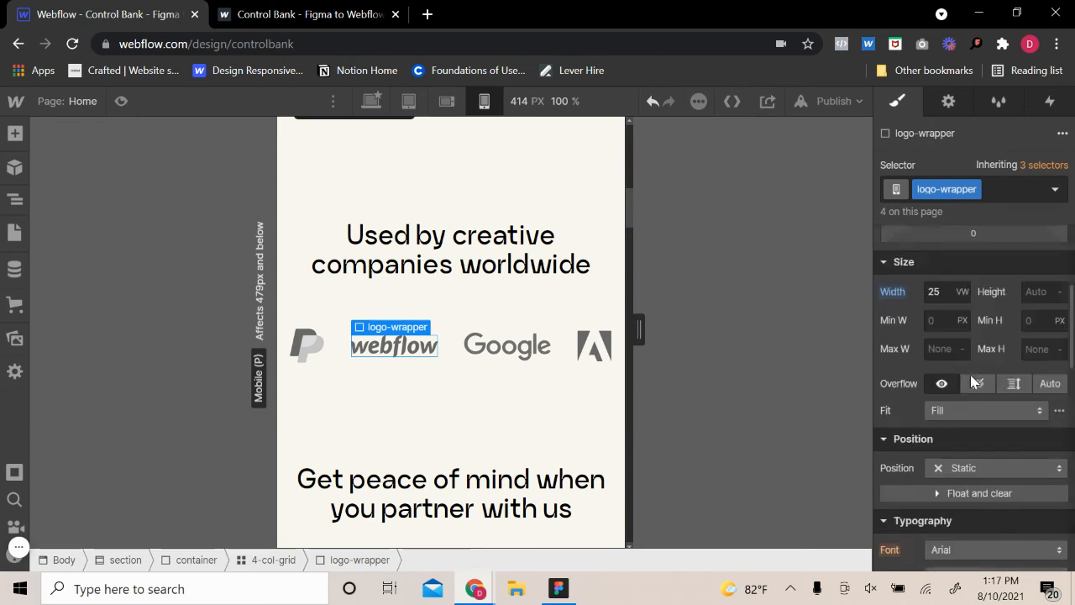
key(Down)
key(Down)
key(Down)
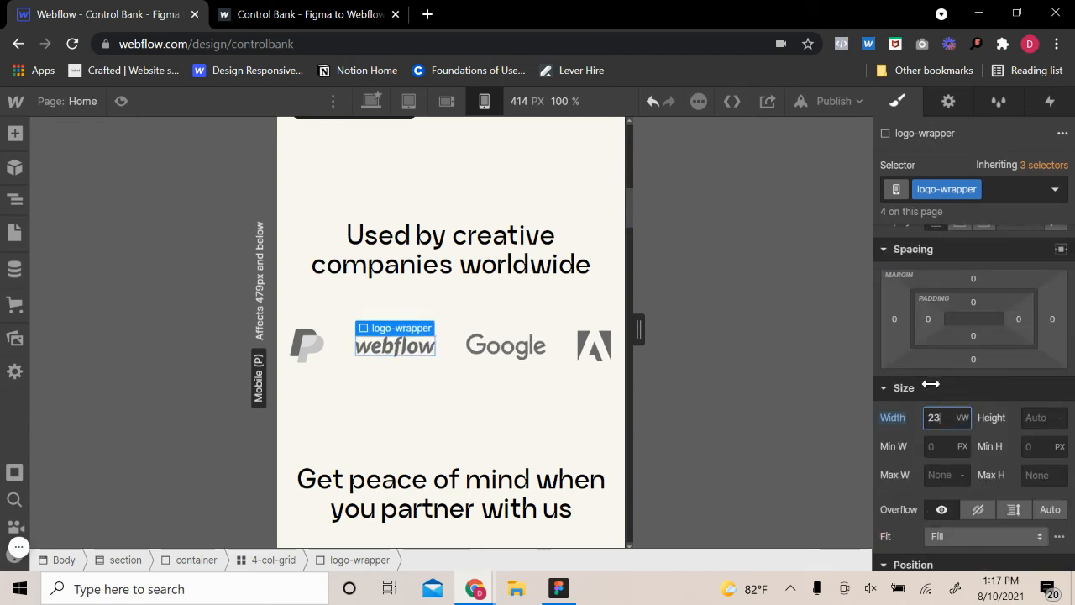
Set the width of the Adobe logo's wrapper, with the space combo class, to 9 VW
click(595, 344)
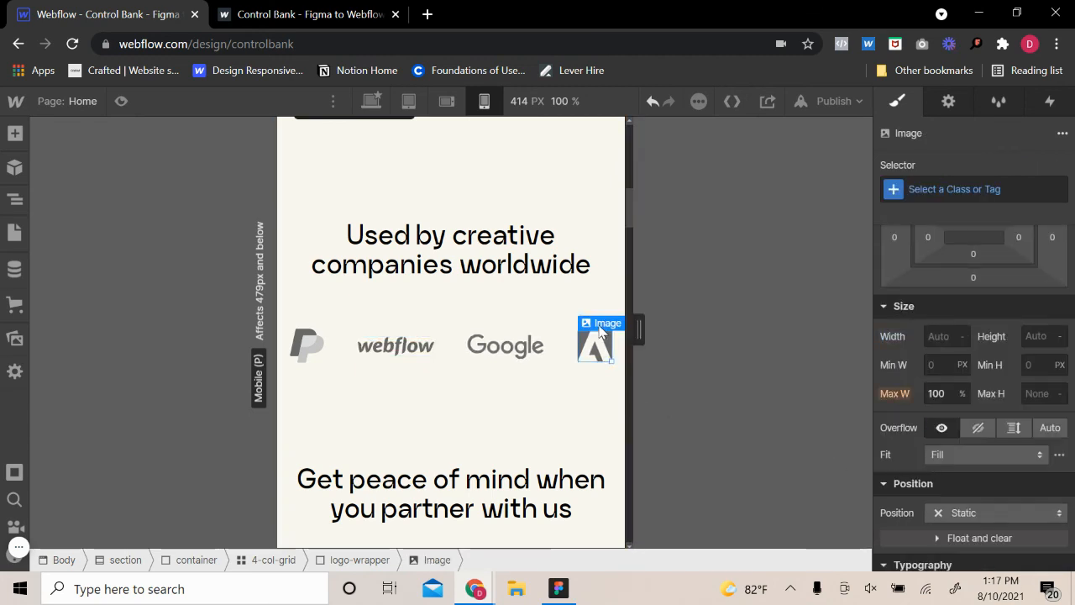
click(619, 305)
click(962, 411)
click(955, 410)
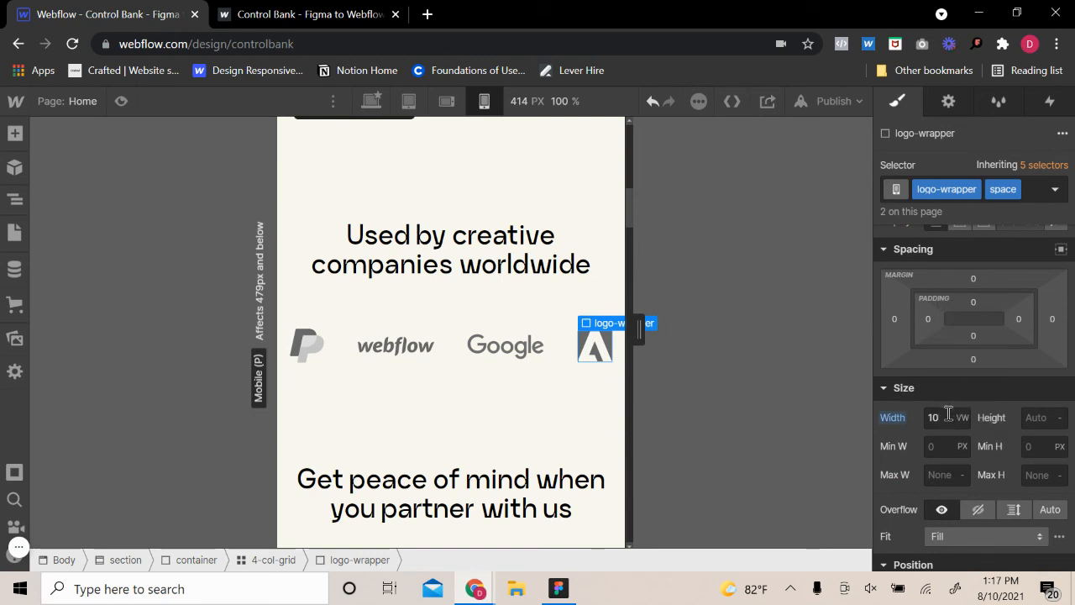
text(8)
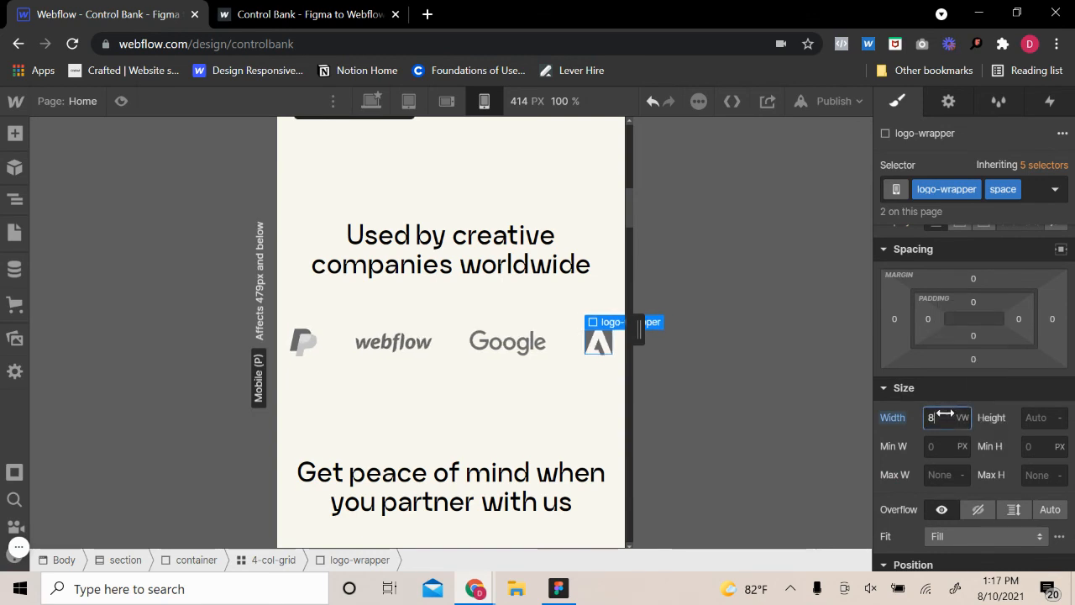
key(Up)
click(558, 441)
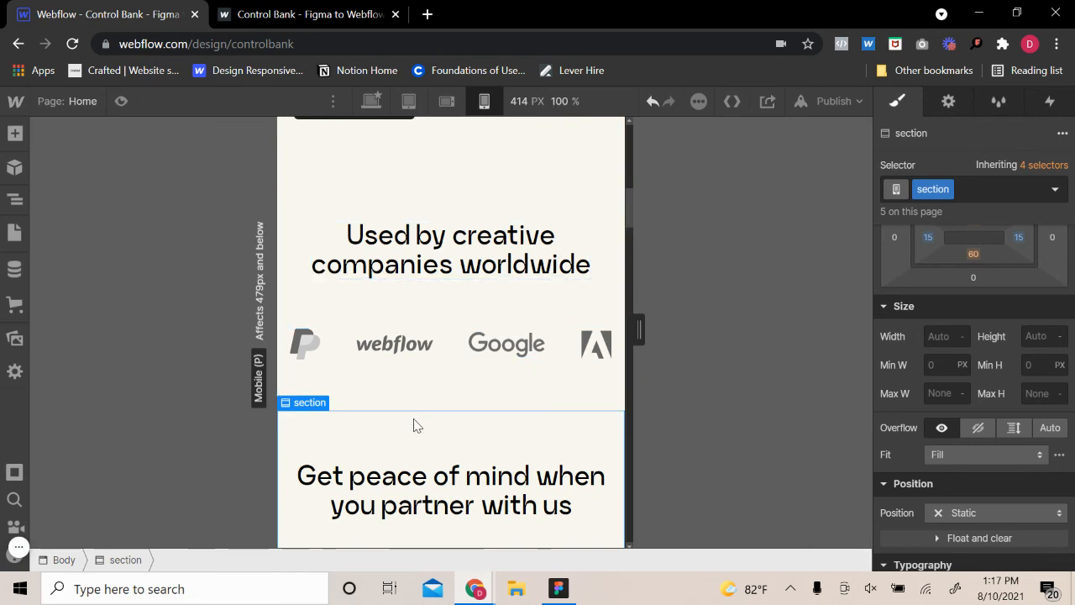
Look over the page at the 414 px width and inspect the hero section, its card image and the image wrapper
scroll(416, 425, down, 5)
scroll(434, 412, up, 15)
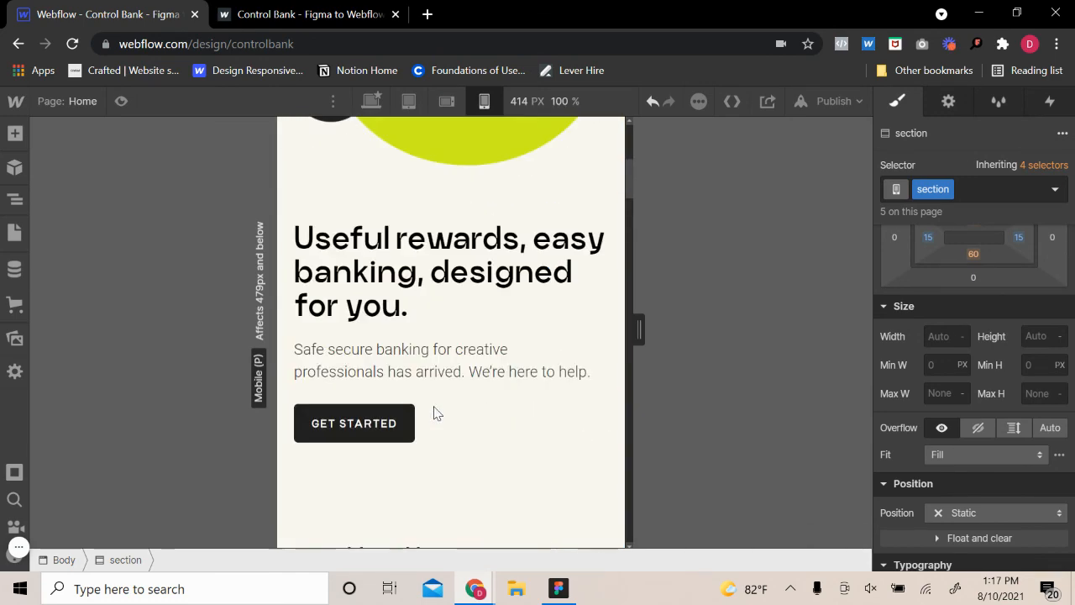
click(424, 331)
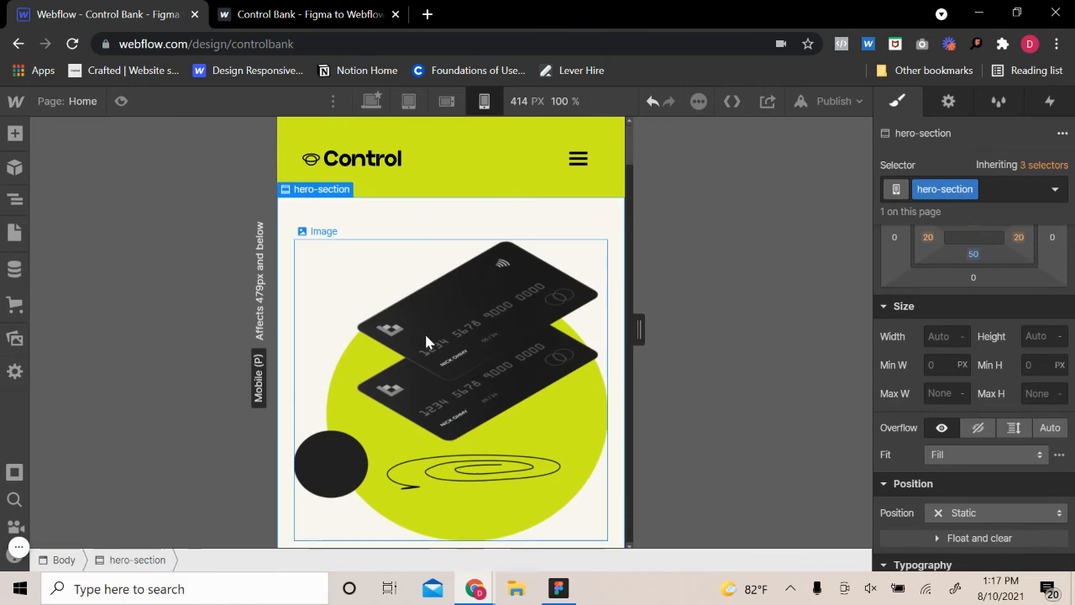
scroll(428, 336, down, 10)
scroll(443, 342, down, 15)
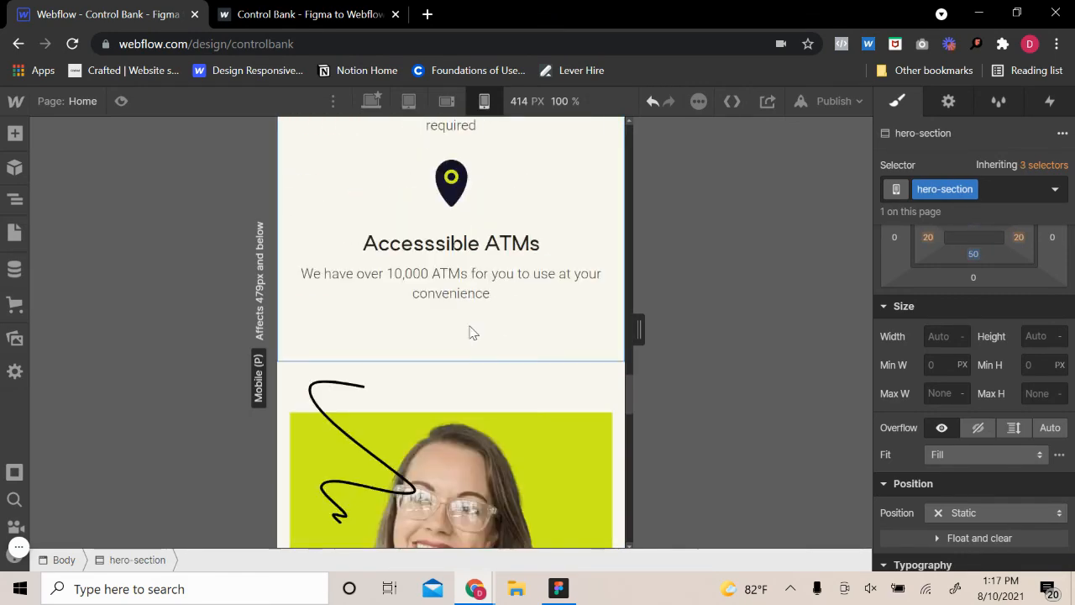
scroll(473, 333, up, 20)
scroll(495, 288, up, 8)
click(406, 280)
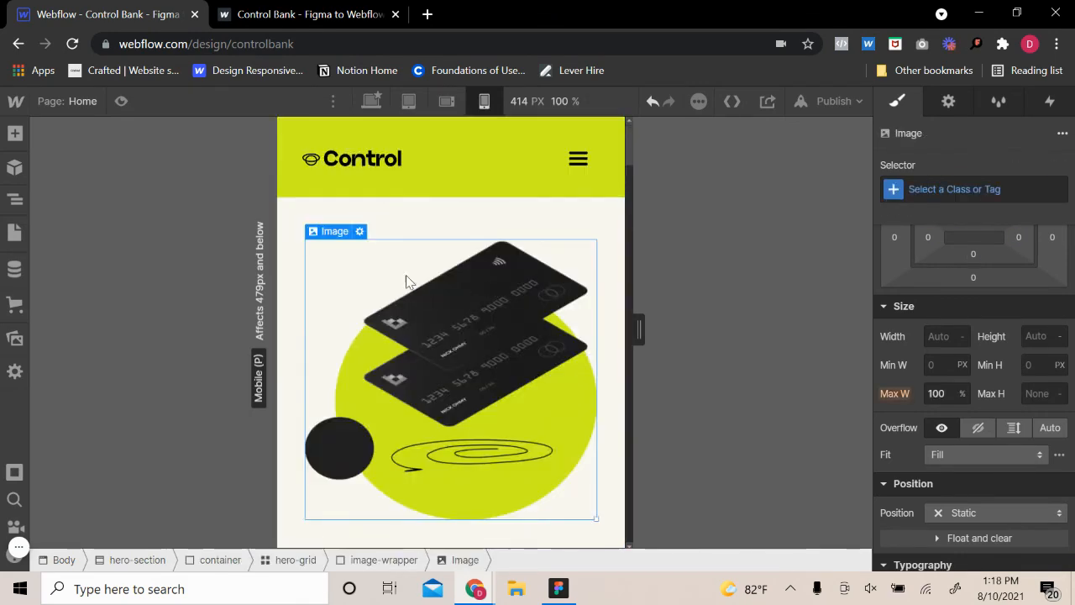
click(336, 216)
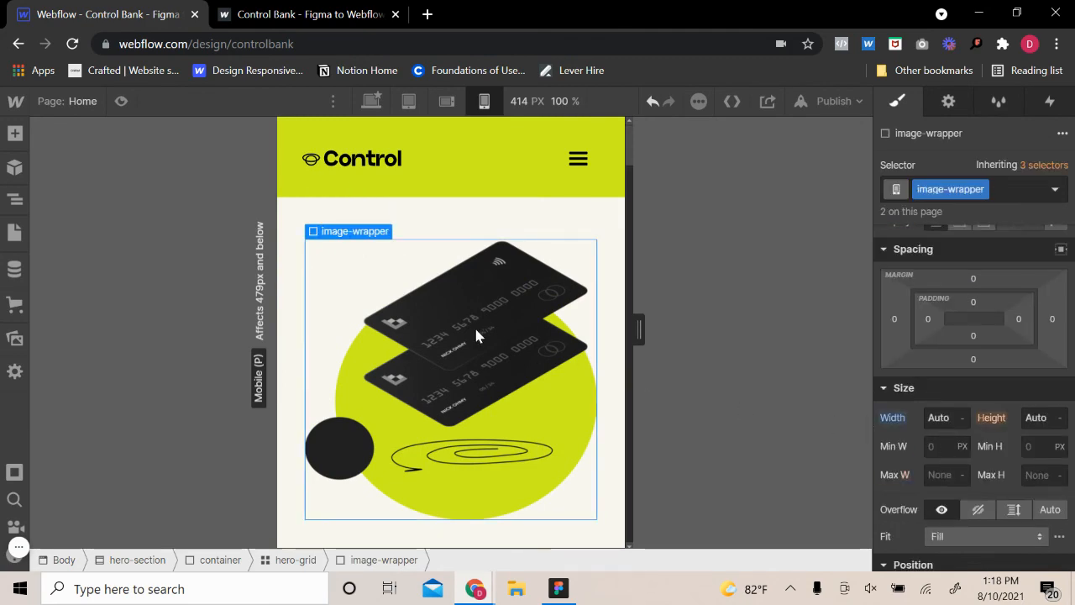
scroll(476, 336, down, 7)
scroll(476, 334, up, 6)
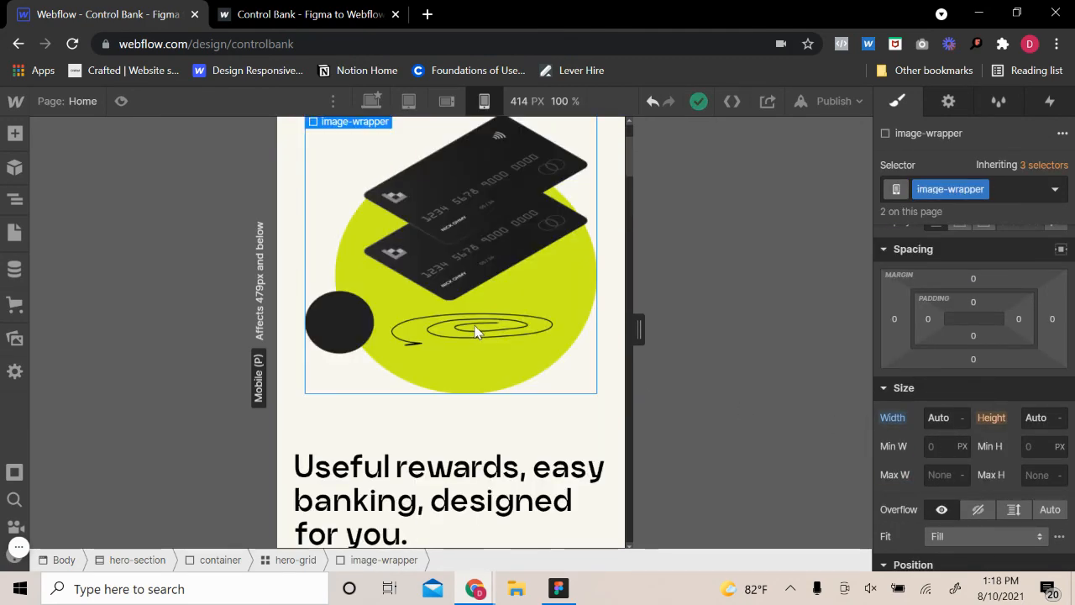
Set the hero-grid's flex direction to vertical without reversal, placing the hero text above the card image
scroll(475, 332, down, 3)
scroll(485, 317, up, 5)
scroll(485, 317, down, 2)
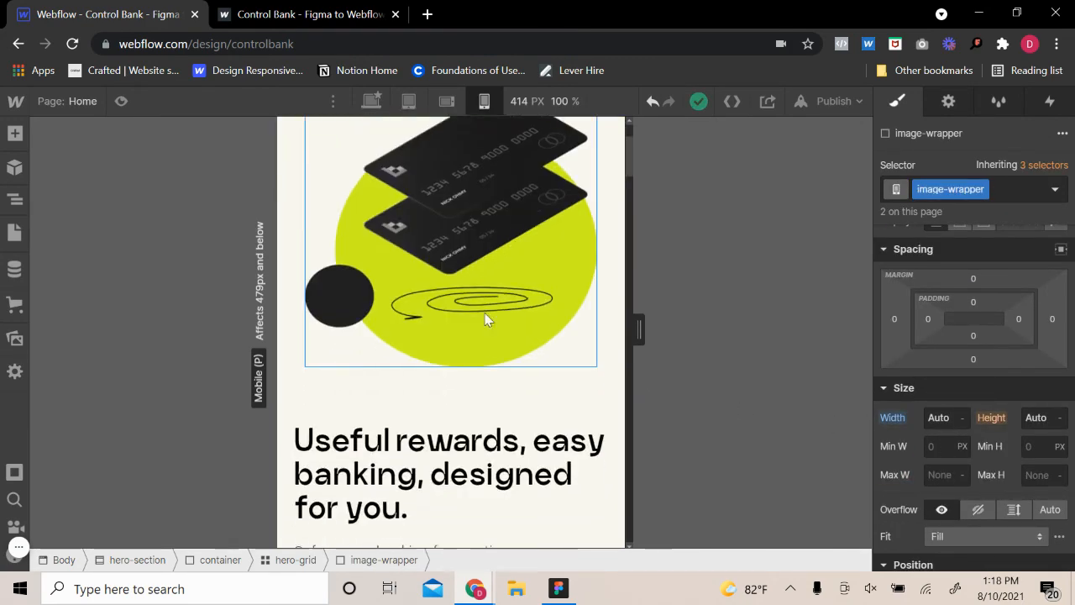
scroll(484, 317, down, 2)
click(496, 232)
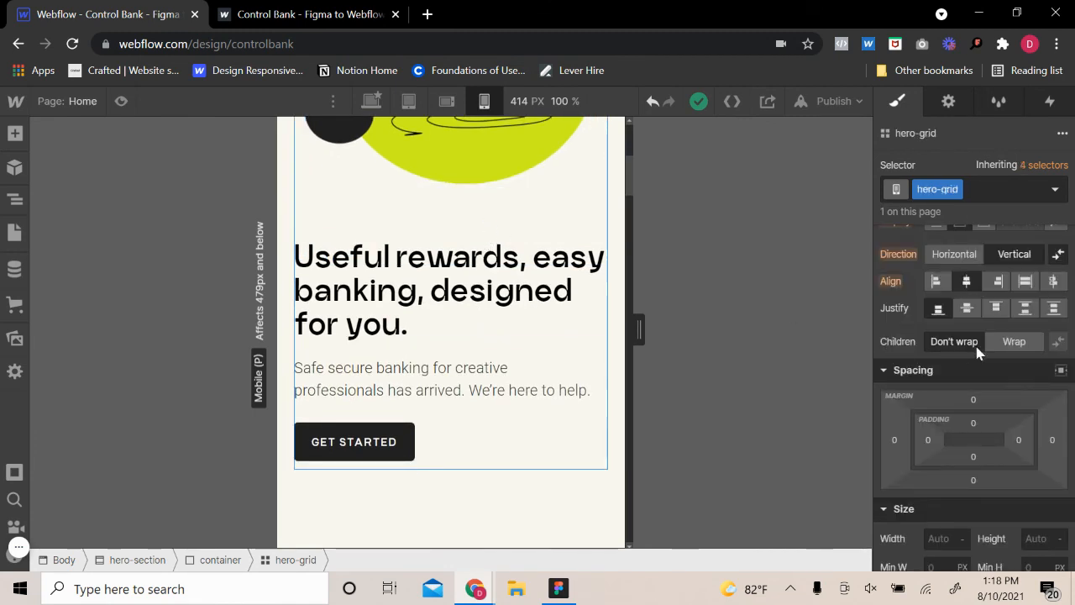
scroll(436, 367, up, 1)
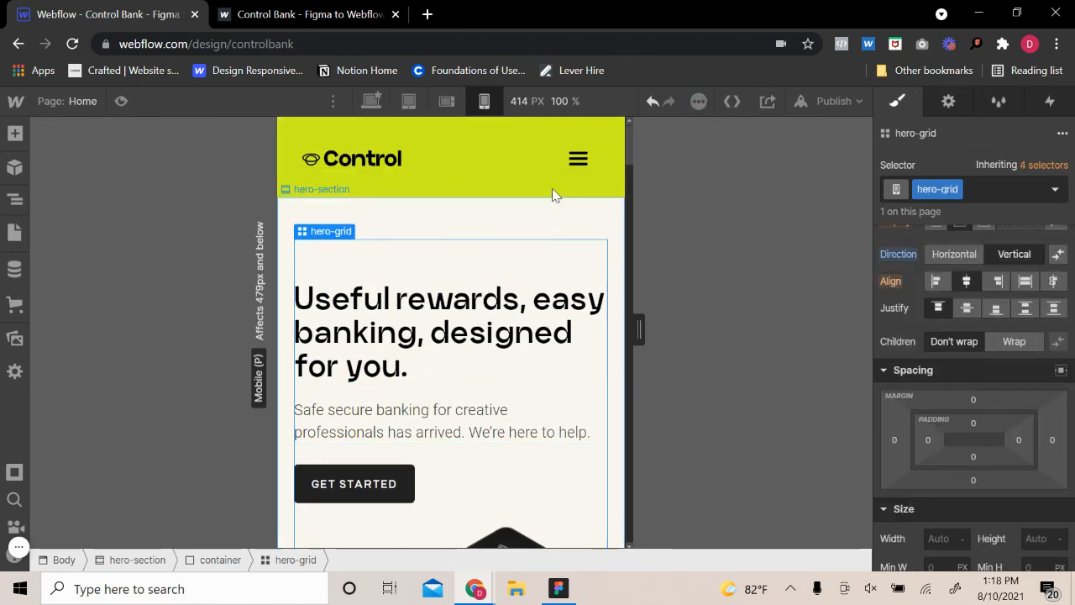
Review the page layout in preview mode at the 414 px width, from the hero through the team photo to the call-to-action
click(542, 209)
scroll(580, 233, down, 6)
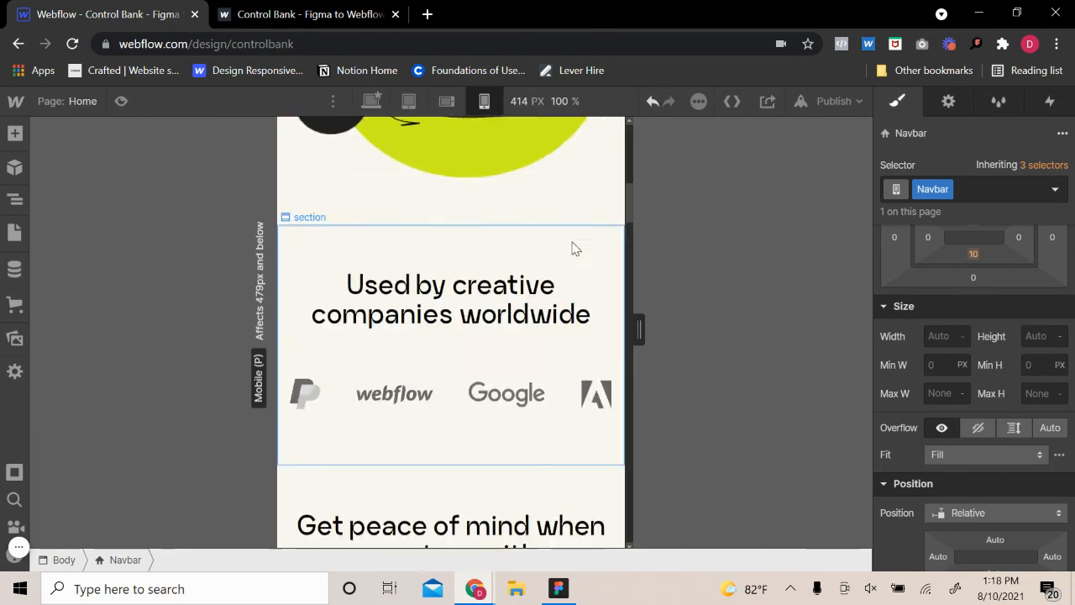
scroll(574, 247, up, 6)
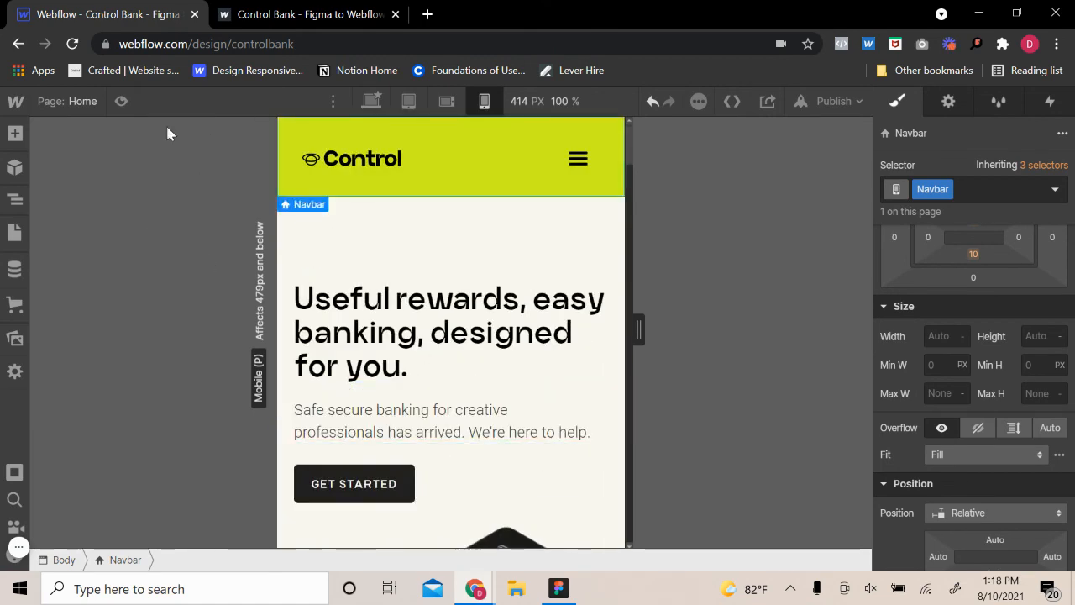
key(ctrl+shift+p)
scroll(473, 298, down, 8)
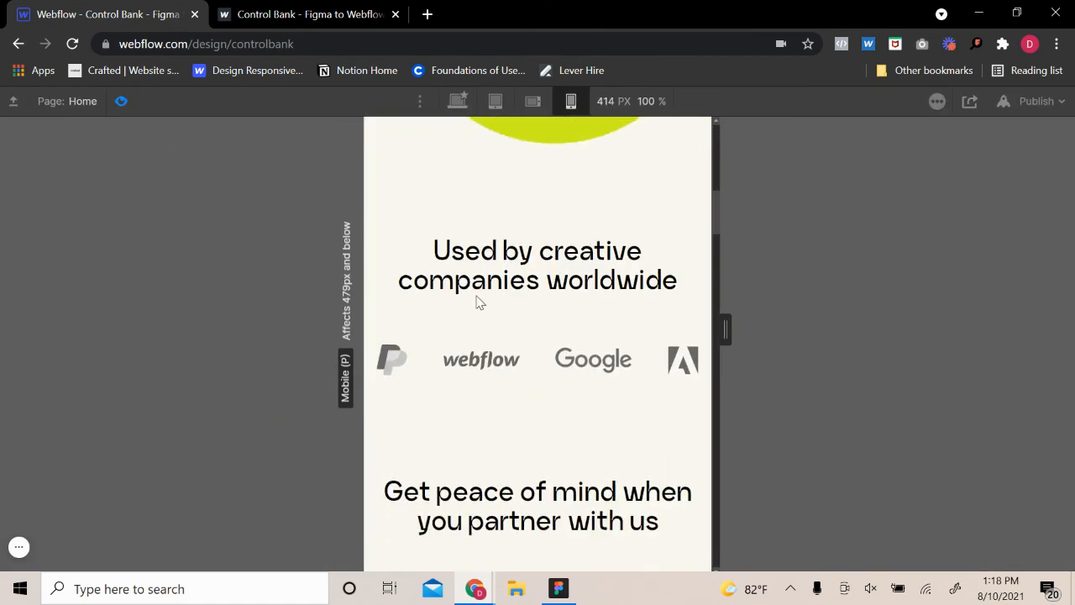
scroll(474, 301, up, 9)
scroll(477, 302, up, 2)
scroll(483, 281, down, 12)
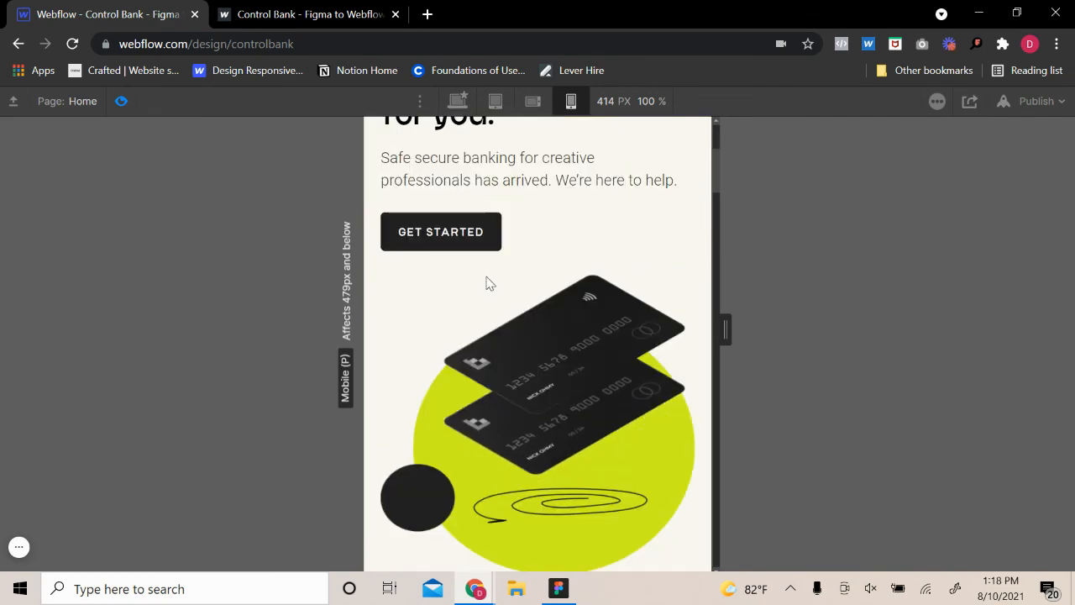
scroll(494, 275, down, 15)
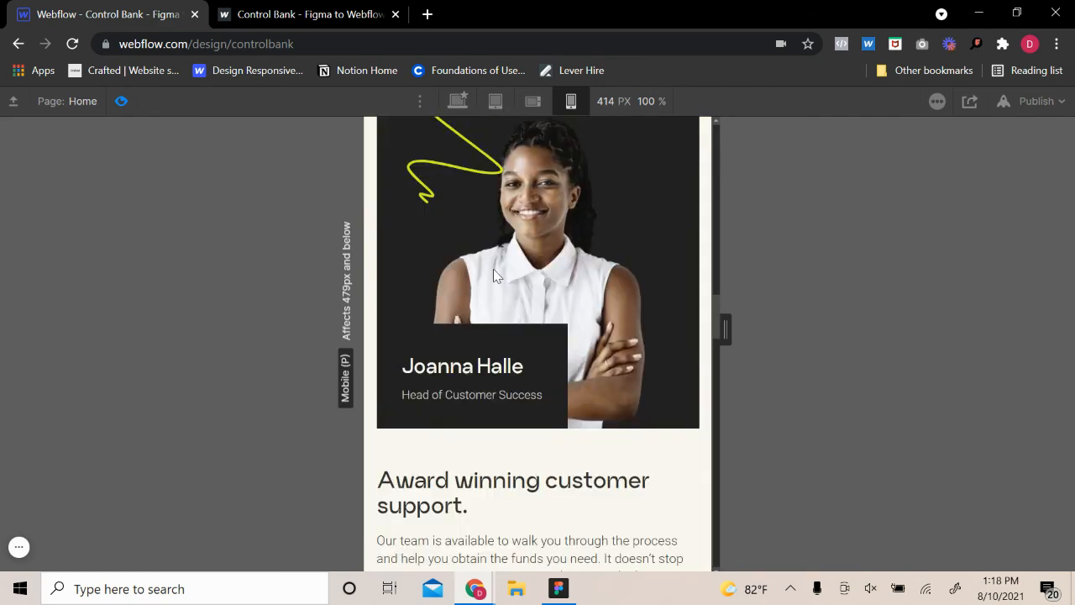
scroll(495, 276, down, 6)
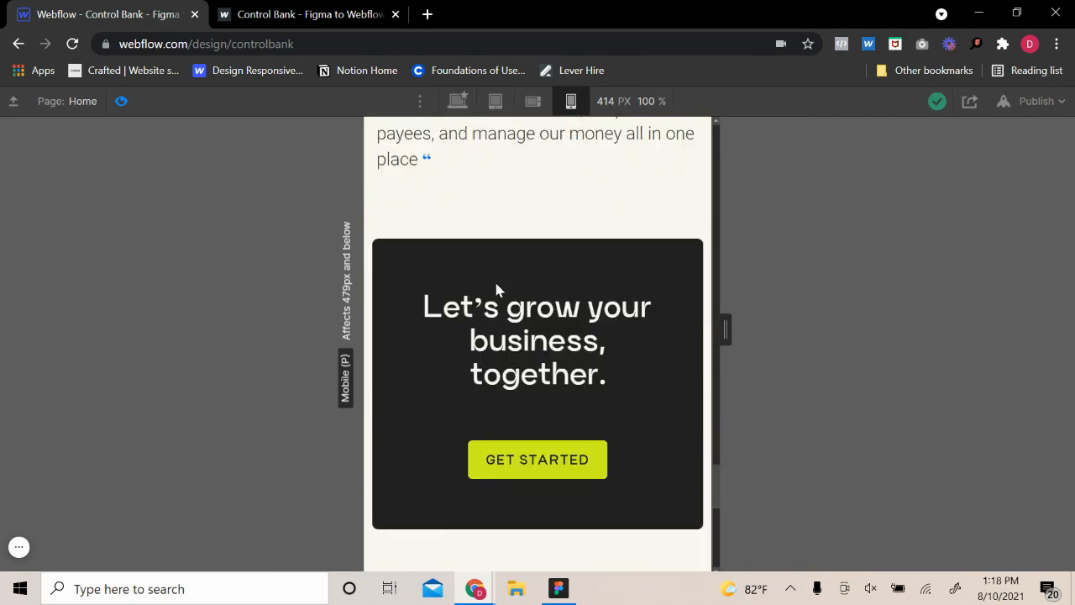
scroll(495, 302, up, 12)
scroll(502, 298, up, 10)
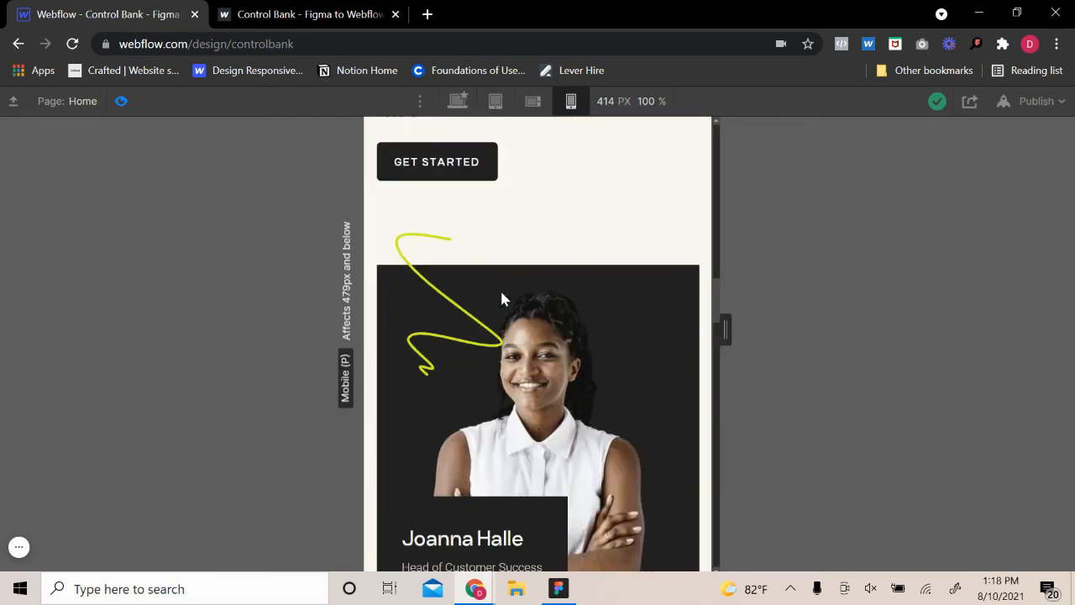
scroll(501, 297, down, 8)
scroll(504, 303, up, 8)
Leave the preview and select the vector-block that holds the green squiggle over the team photo
click(121, 101)
click(389, 353)
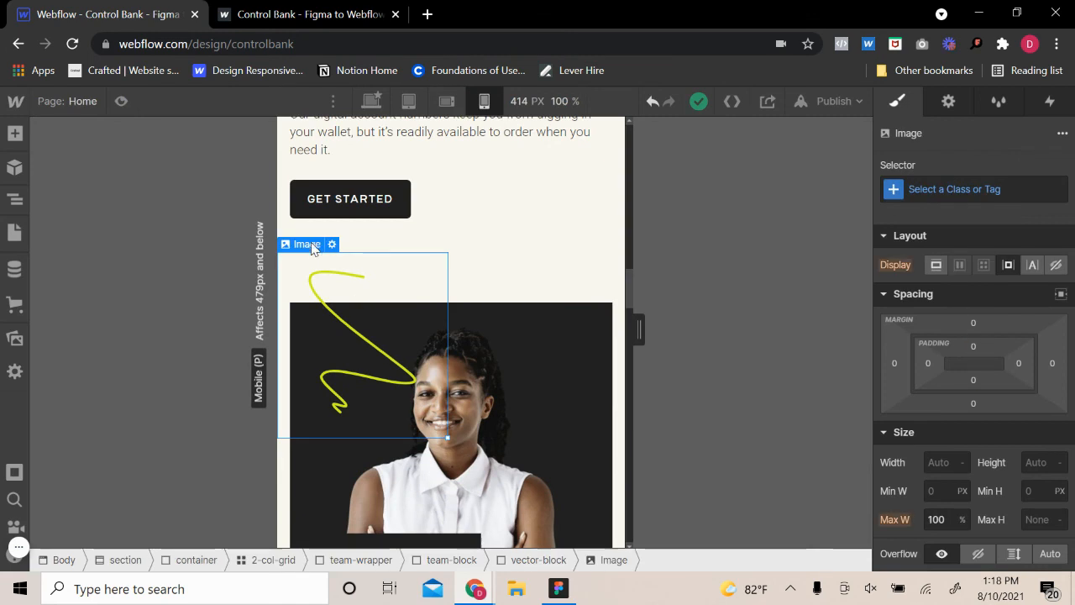
click(307, 226)
Try top position offsets of -21% and -25% on the vector-block, and undo them
scroll(1003, 479, down, 3)
scroll(1002, 480, down, 3)
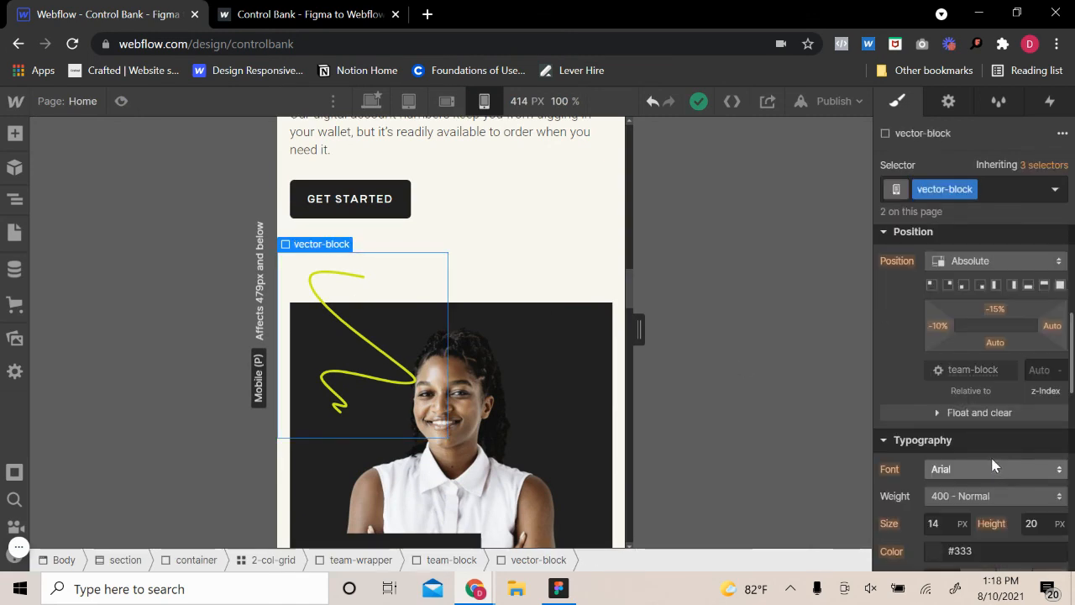
mouse_move(996, 307)
mouse_down()
mouse_move(997, 291)
mouse_move(992, 314)
mouse_up()
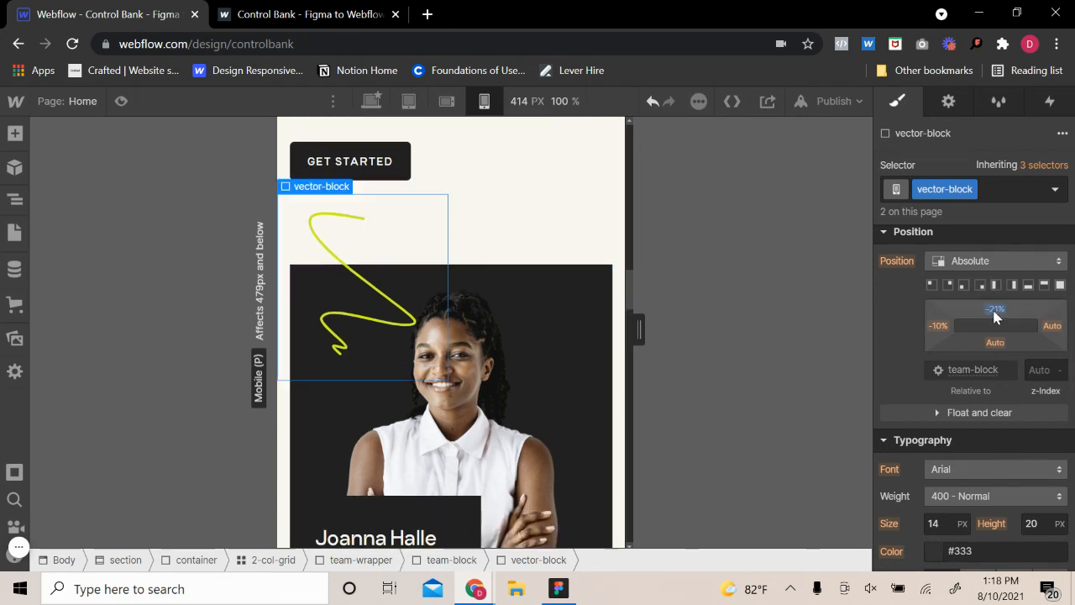
click(992, 311)
text(-25)
key(ctrl+z)
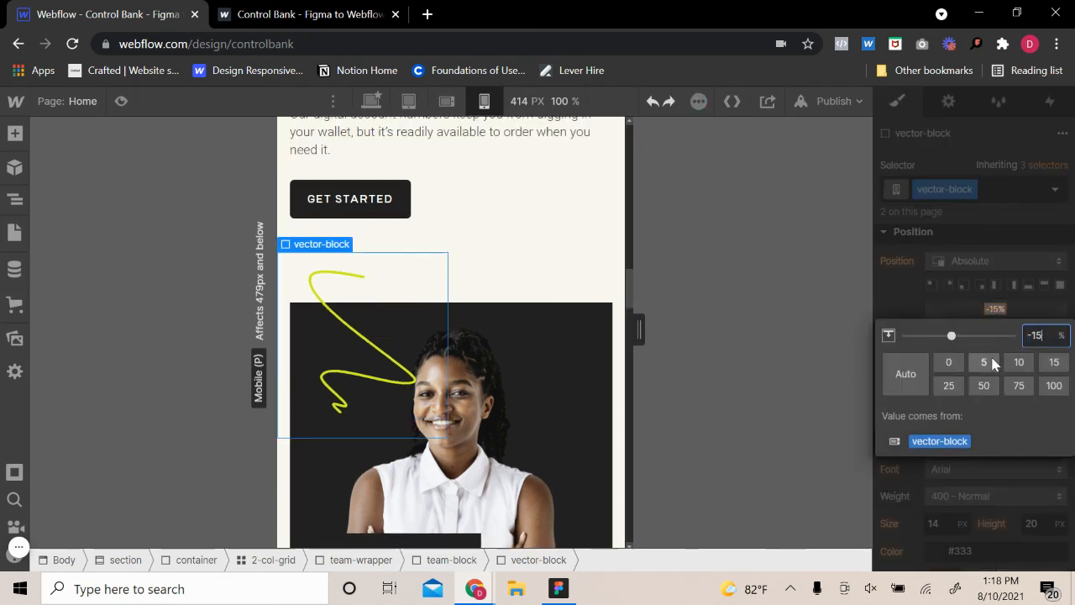
scroll(996, 353, down, 7)
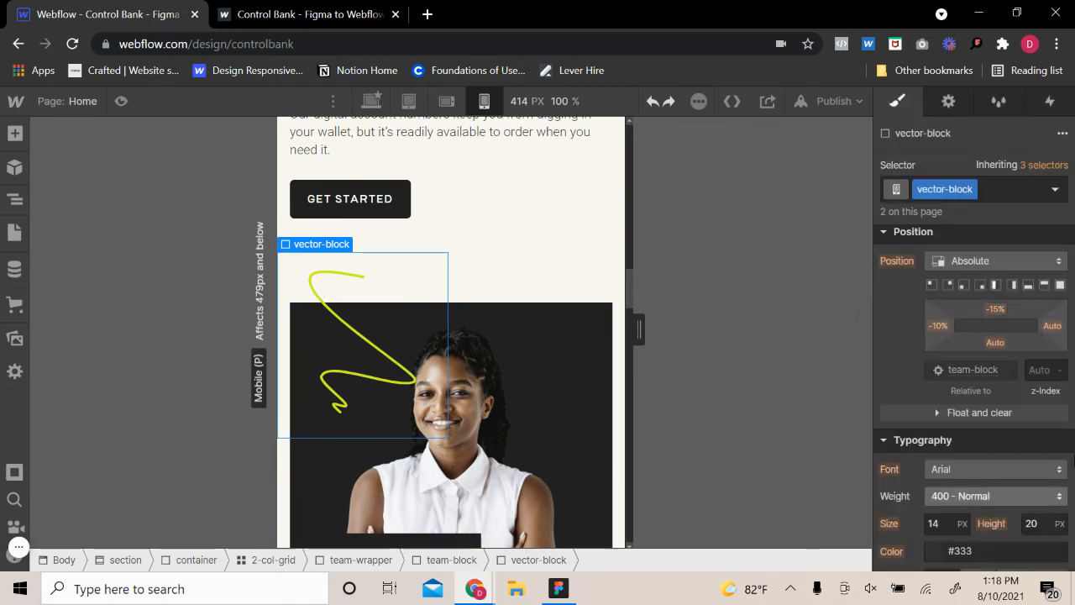
Set the vector-block's width to 45 VW and check the squiggle on the other team photo
scroll(975, 427, up, 10)
scroll(974, 427, up, 3)
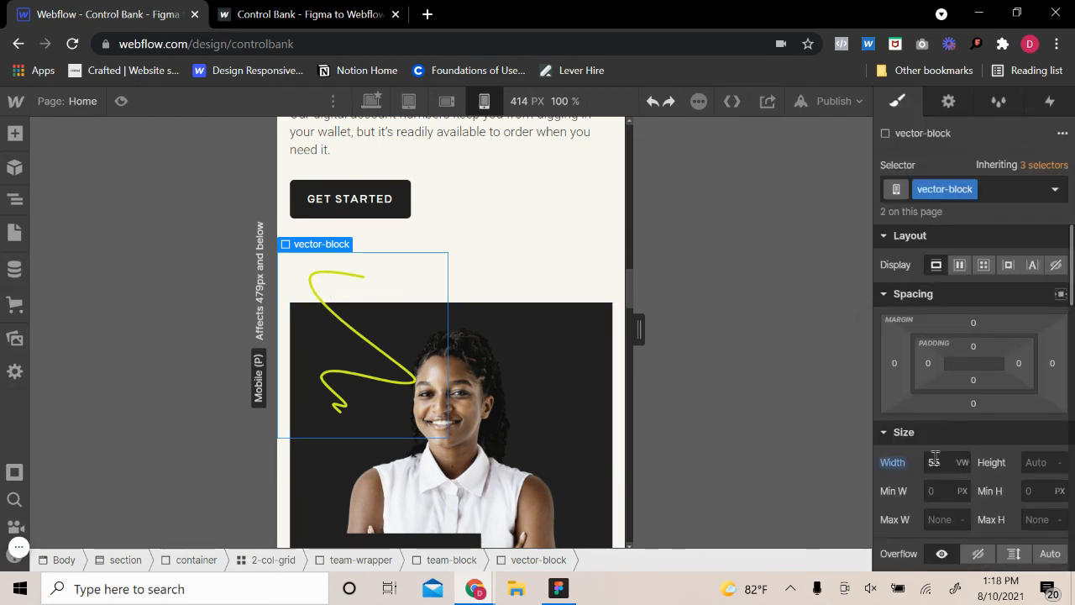
click(957, 462)
text(45)
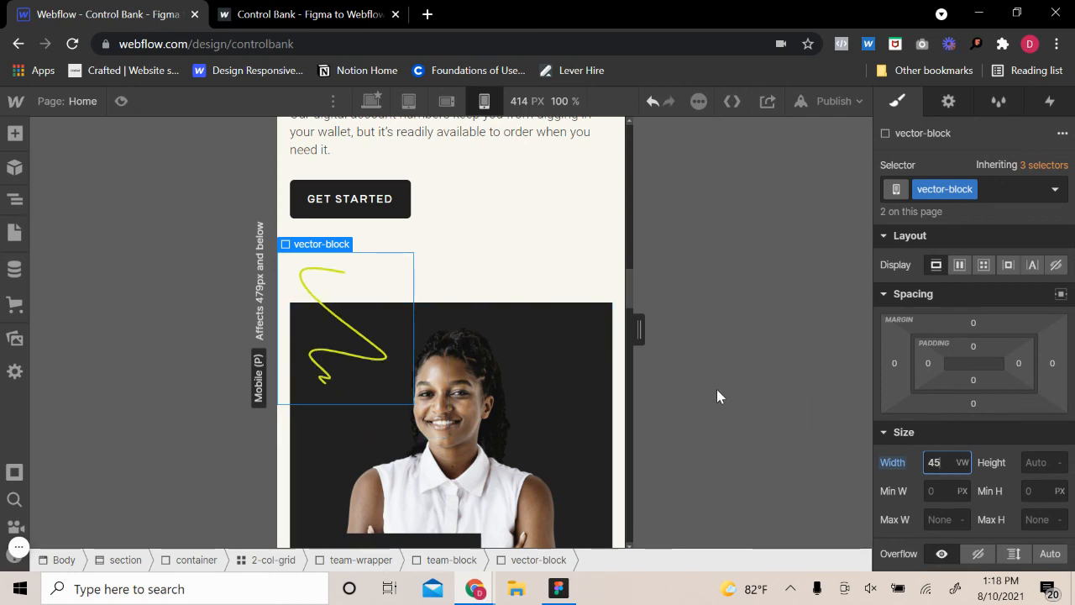
click(608, 298)
scroll(531, 372, down, 15)
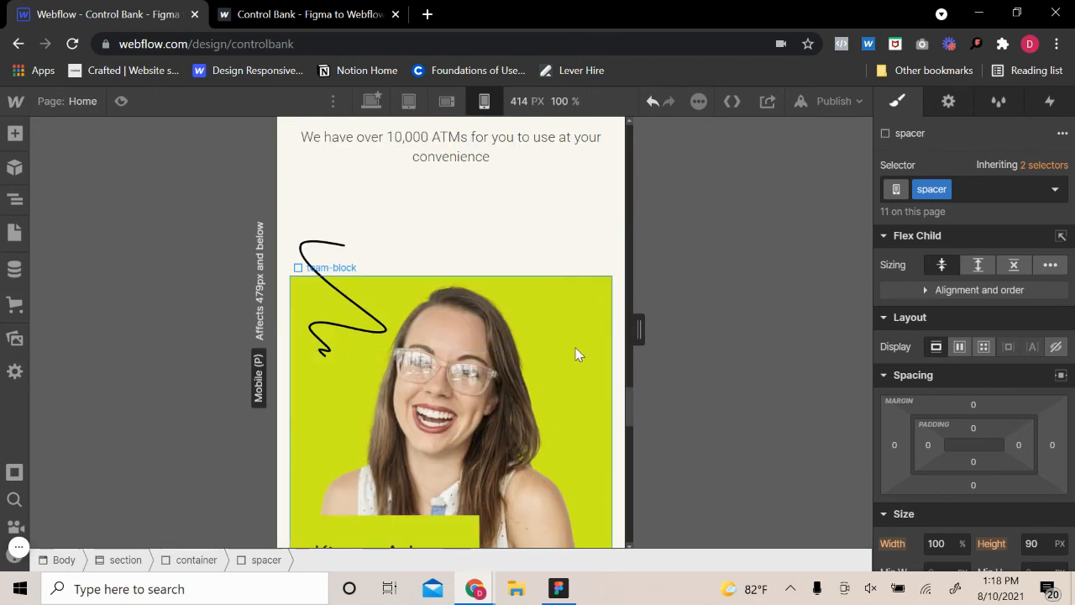
Publish the site to controlbank.webflow.io and close the publishing options
scroll(576, 354, up, 10)
scroll(576, 354, up, 10)
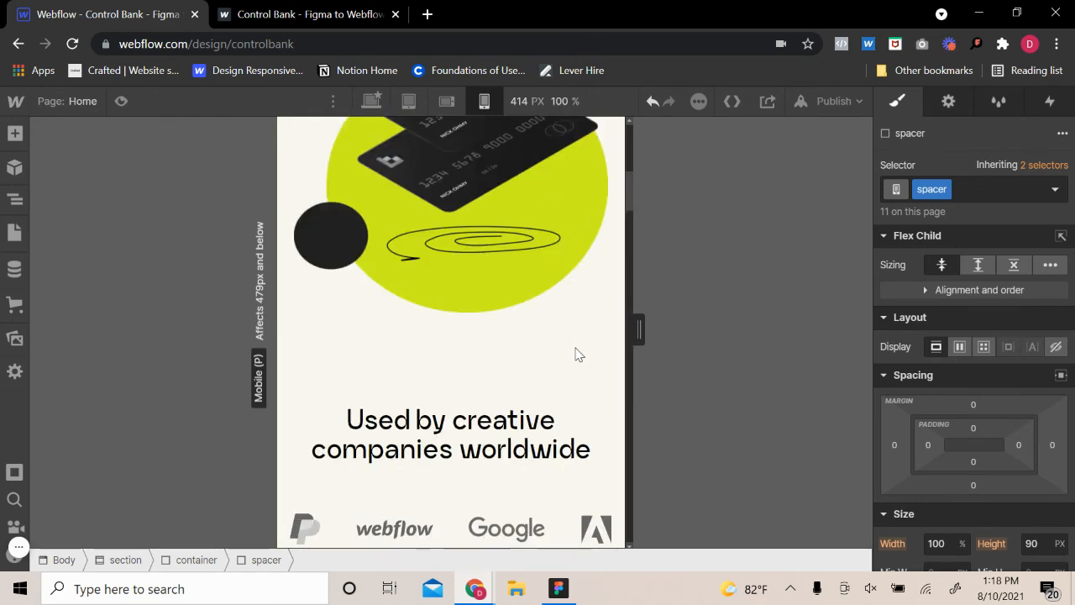
click(815, 111)
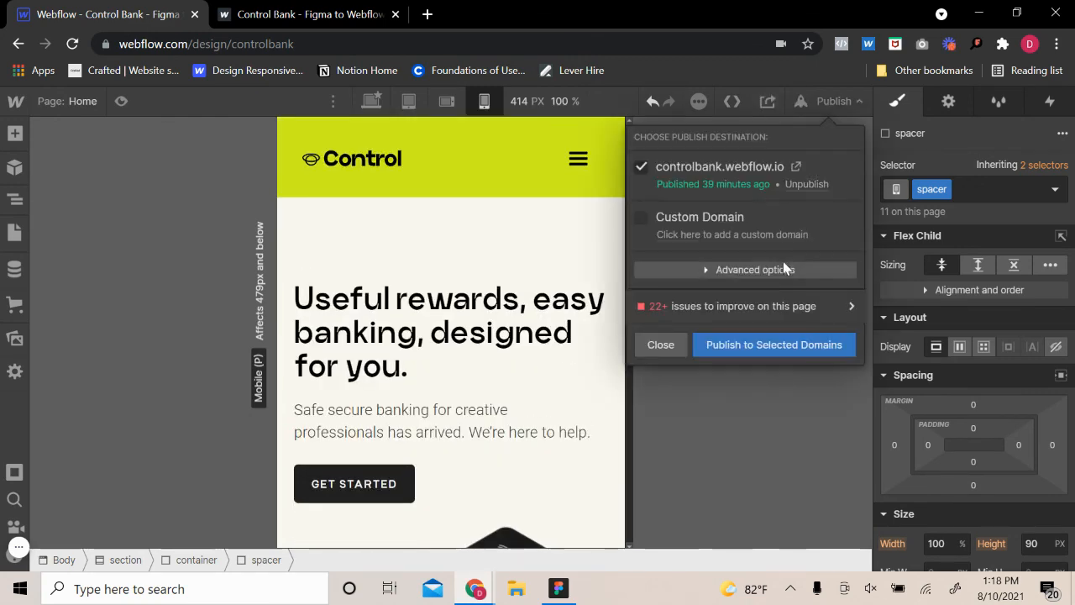
click(748, 345)
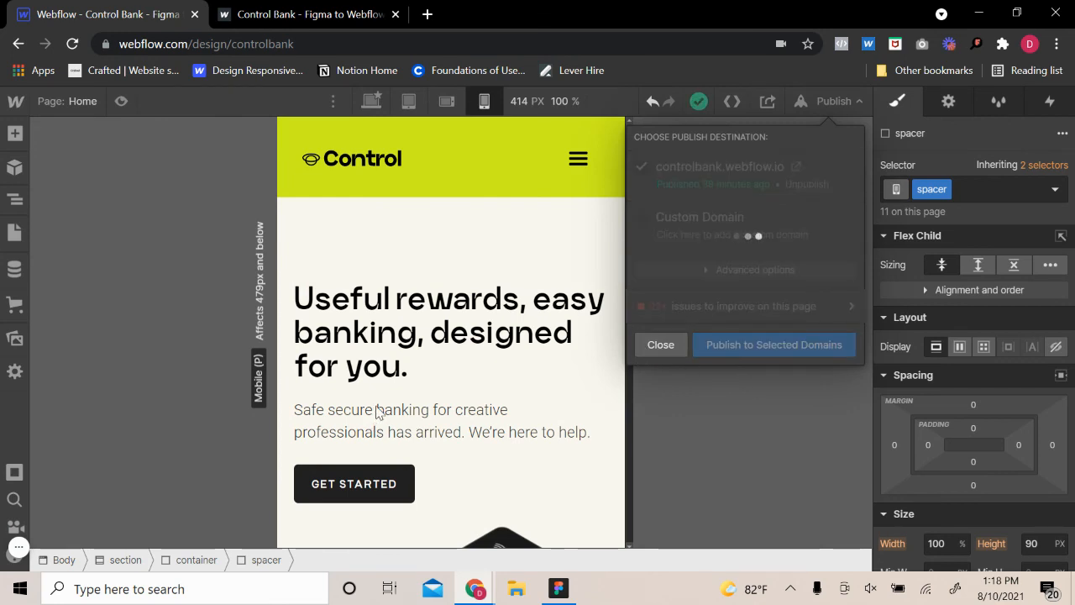
click(642, 350)
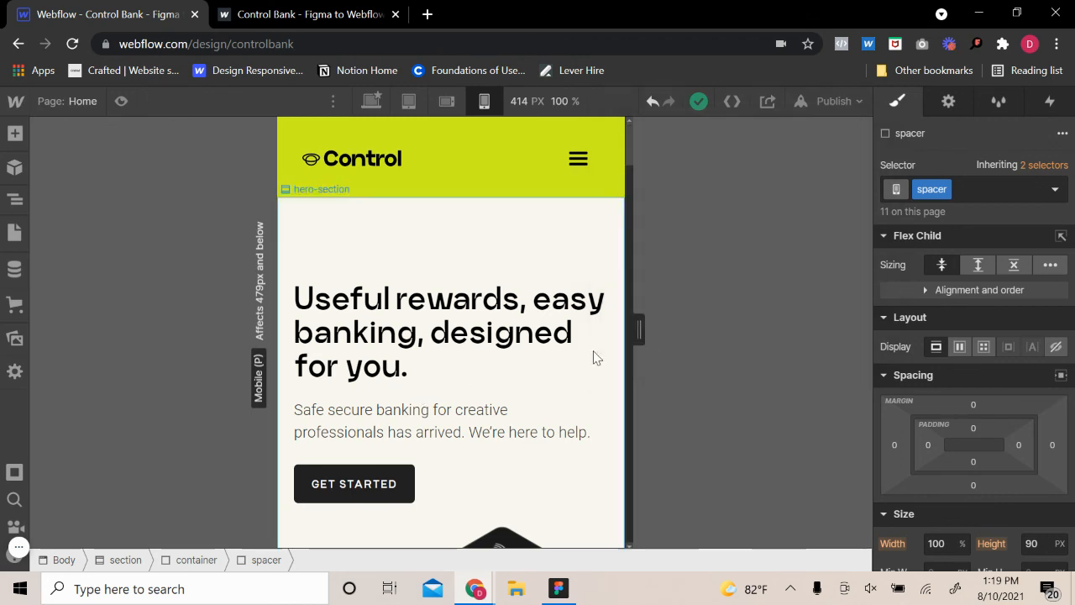
Enter preview mode and test opening and closing the navbar's hamburger menu
click(120, 101)
click(667, 160)
click(672, 162)
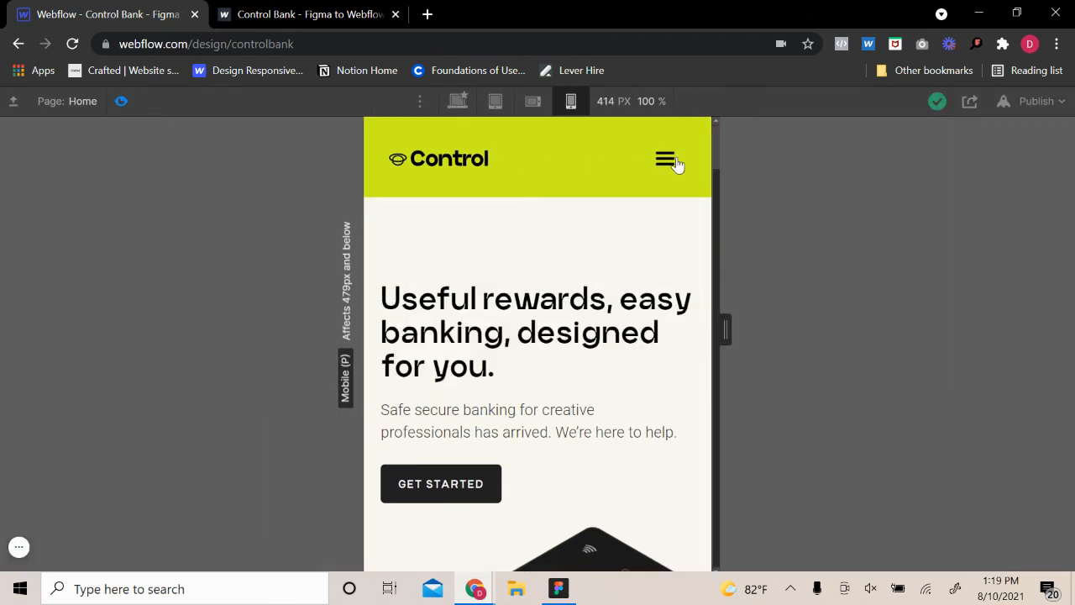
click(677, 163)
click(677, 163)
Examine the previewed mobile page from the hero to the footer, including the logos, features and call-to-action
scroll(653, 310, down, 5)
scroll(653, 310, down, 15)
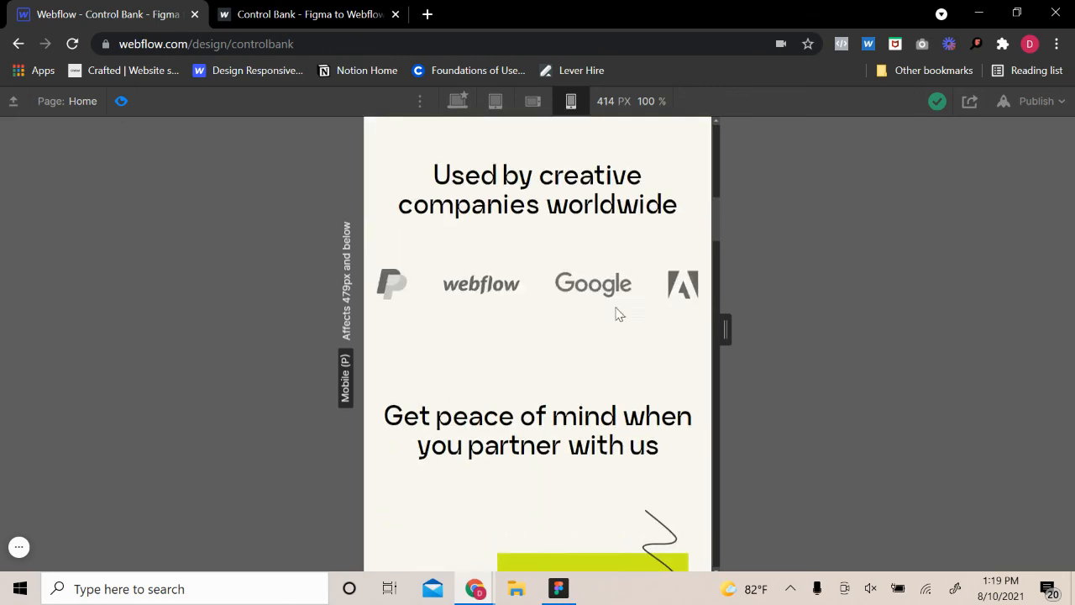
scroll(637, 336, down, 15)
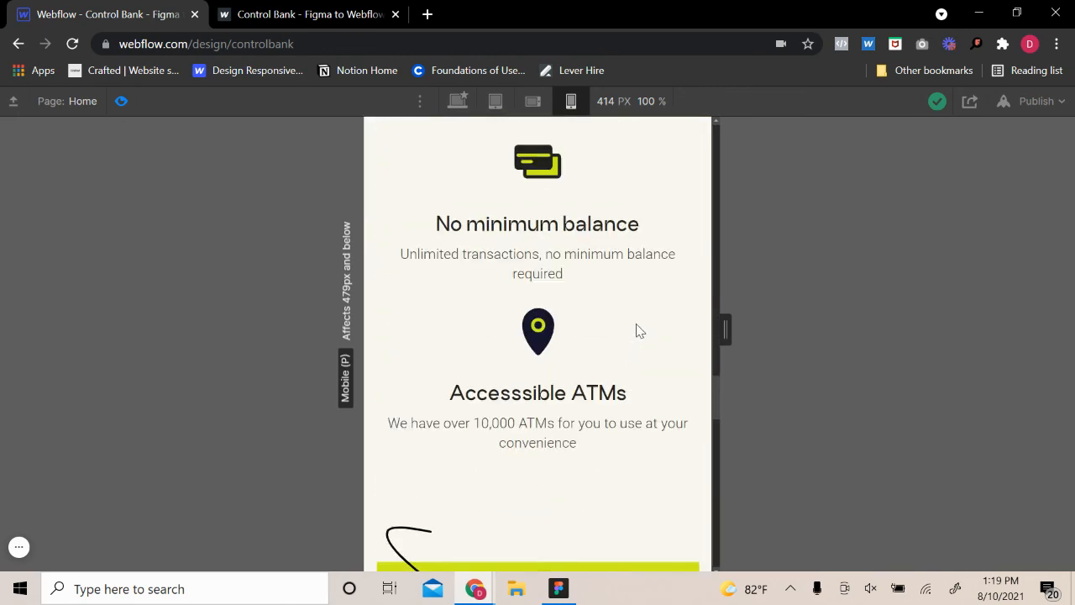
scroll(620, 336, down, 6)
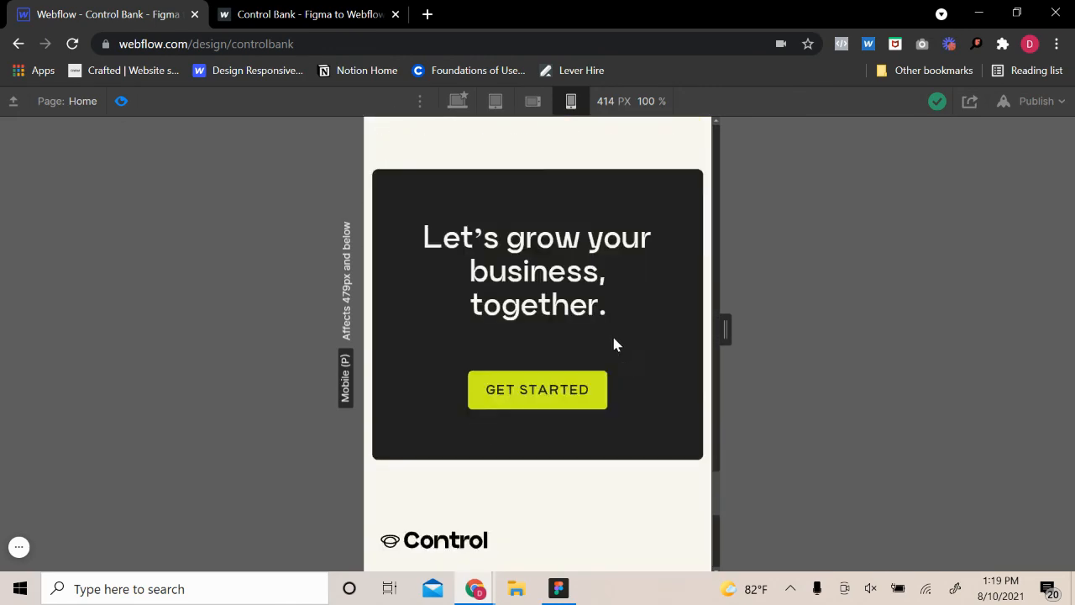
scroll(631, 332, up, 4)
scroll(638, 331, down, 5)
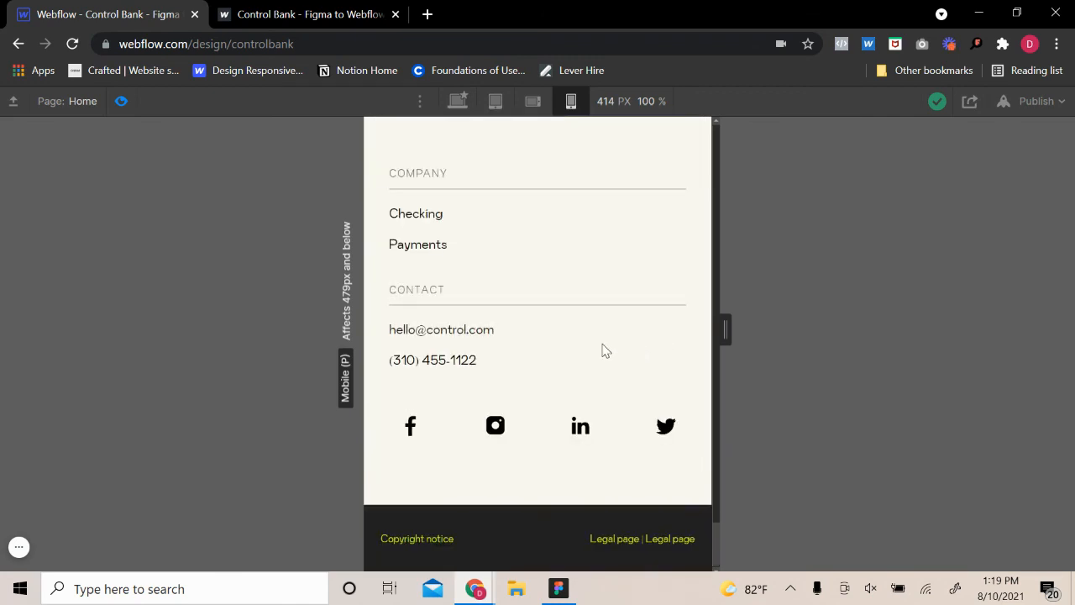
scroll(602, 346, up, 15)
scroll(622, 328, up, 15)
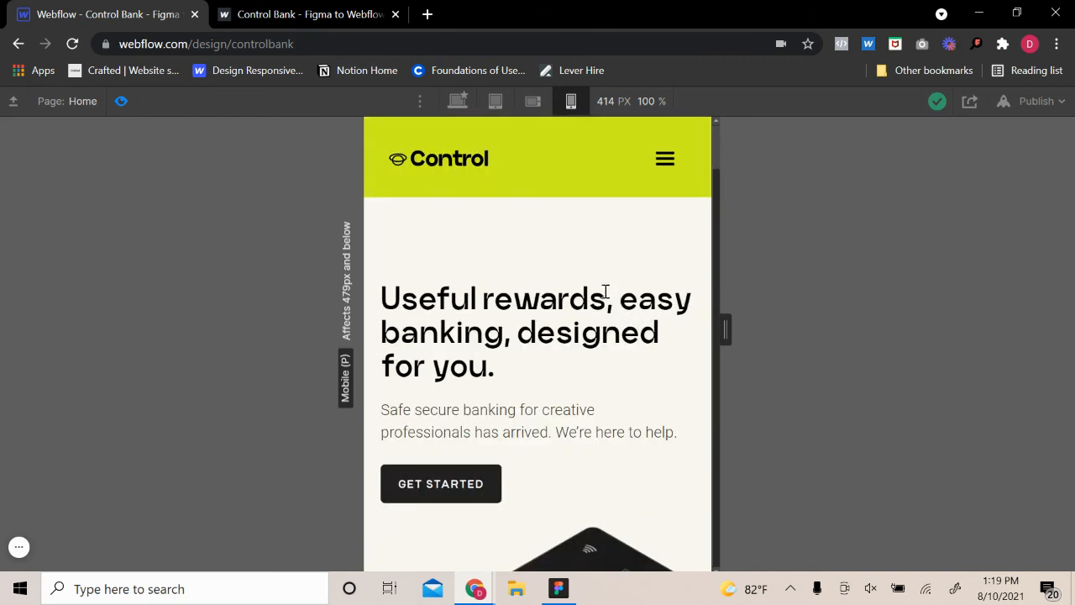
scroll(562, 281, down, 10)
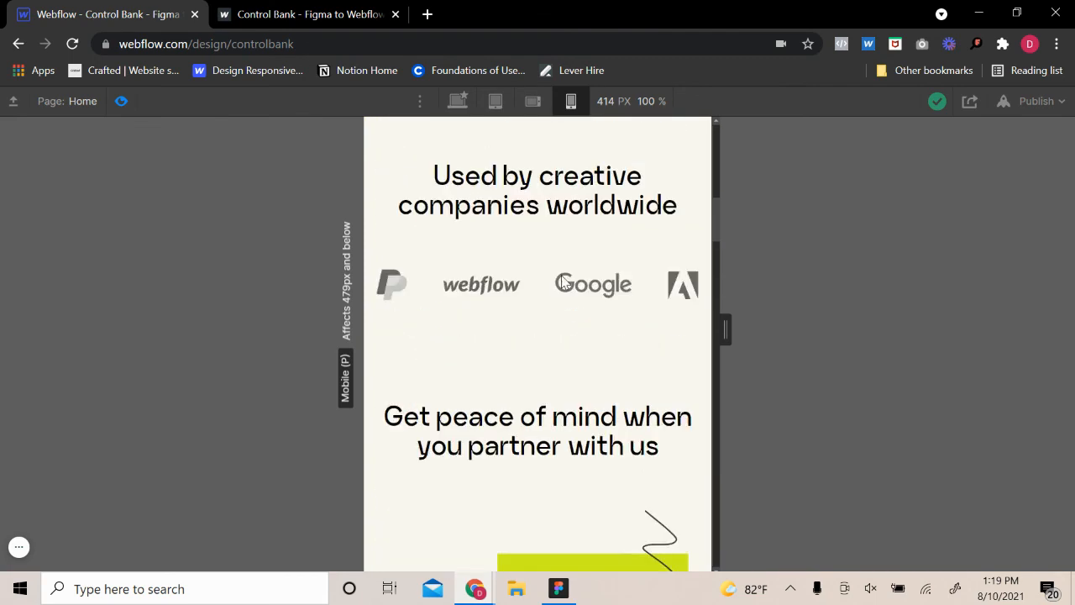
scroll(562, 282, up, 12)
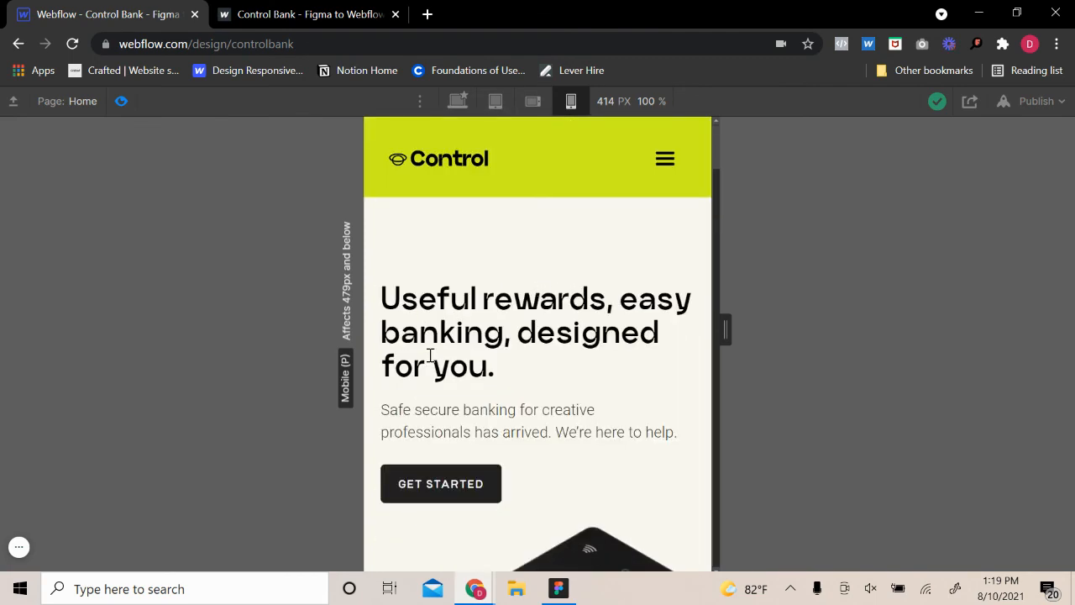